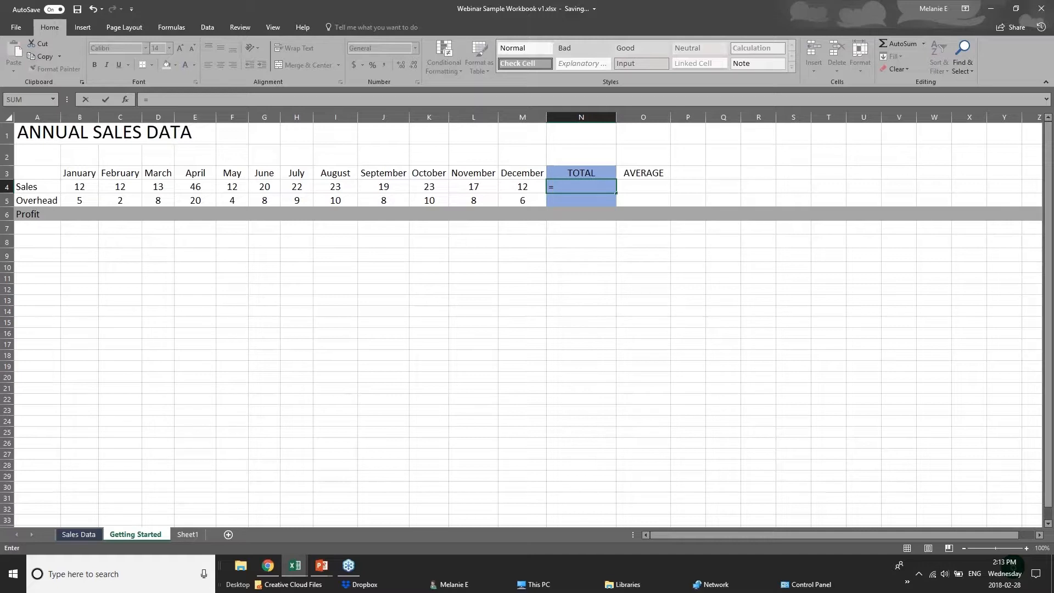
pyautogui.write('sum')
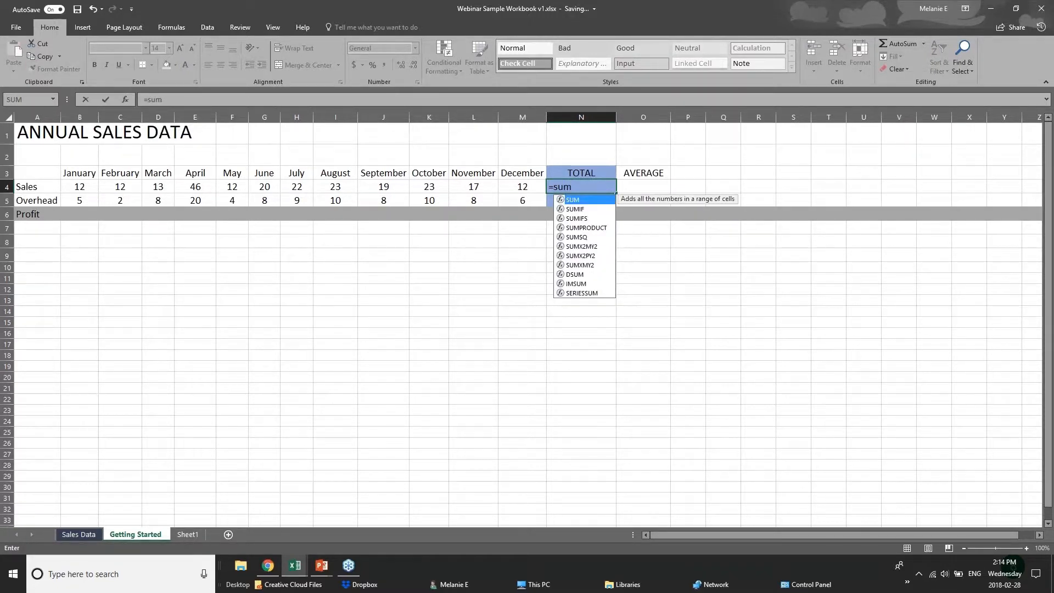
pyautogui.press('BackSpace')
pyautogui.press('BackSpace')
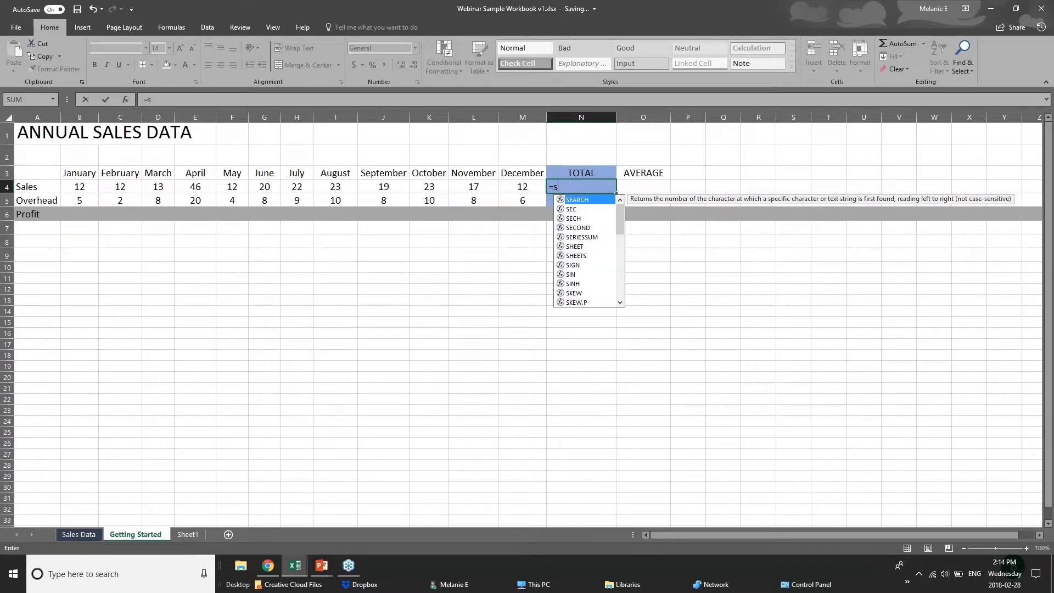
pyautogui.press('BackSpace')
pyautogui.write('sum')
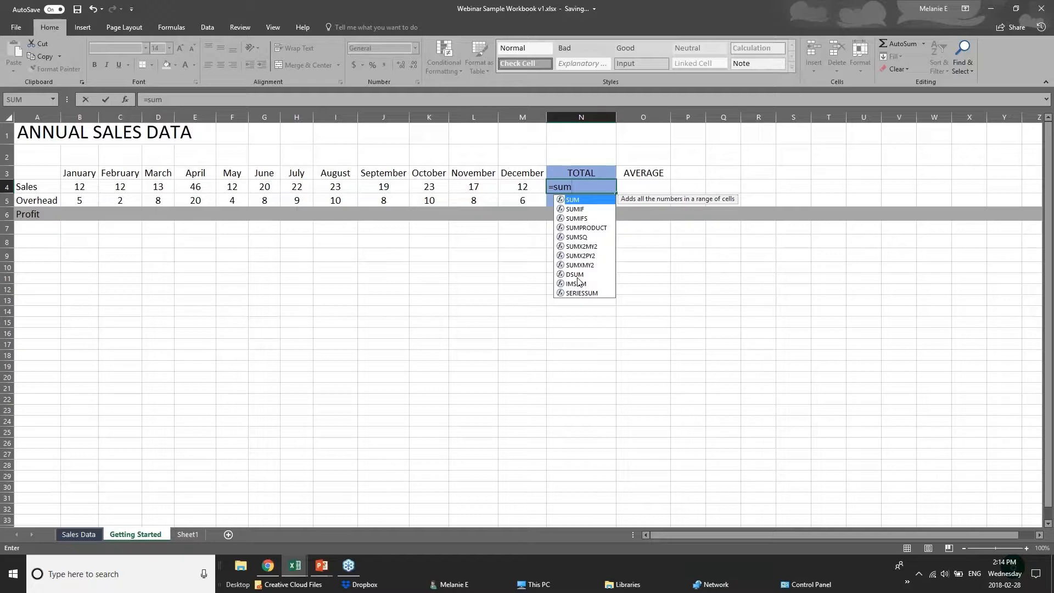
pyautogui.write('(')
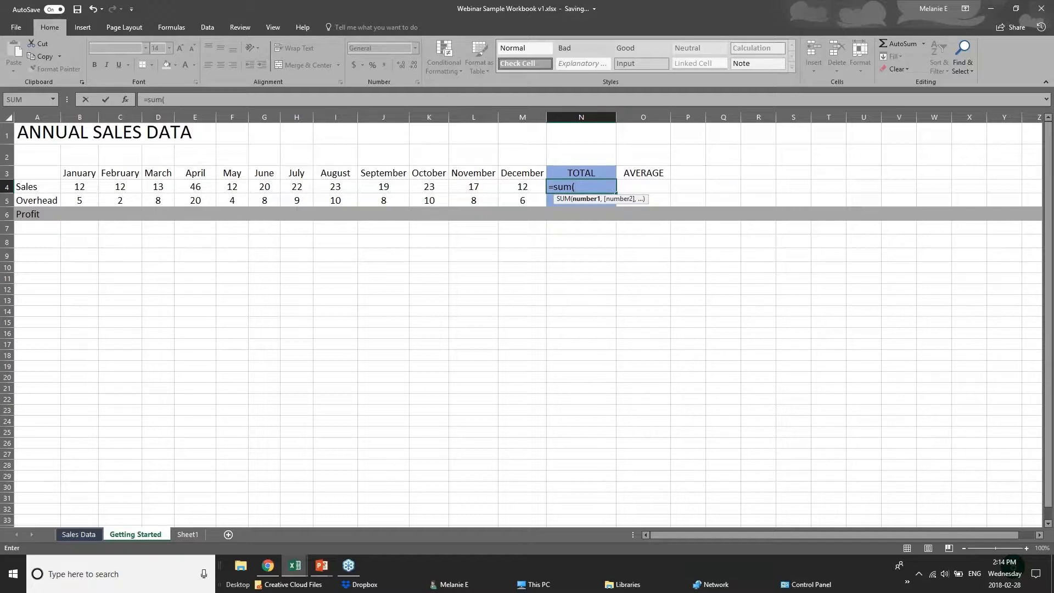
pyautogui.click(586, 183)
pyautogui.press('BackSpace')
pyautogui.press('BackSpace')
pyautogui.press('BackSpace')
pyautogui.press('BackSpace')
pyautogui.press('BackSpace')
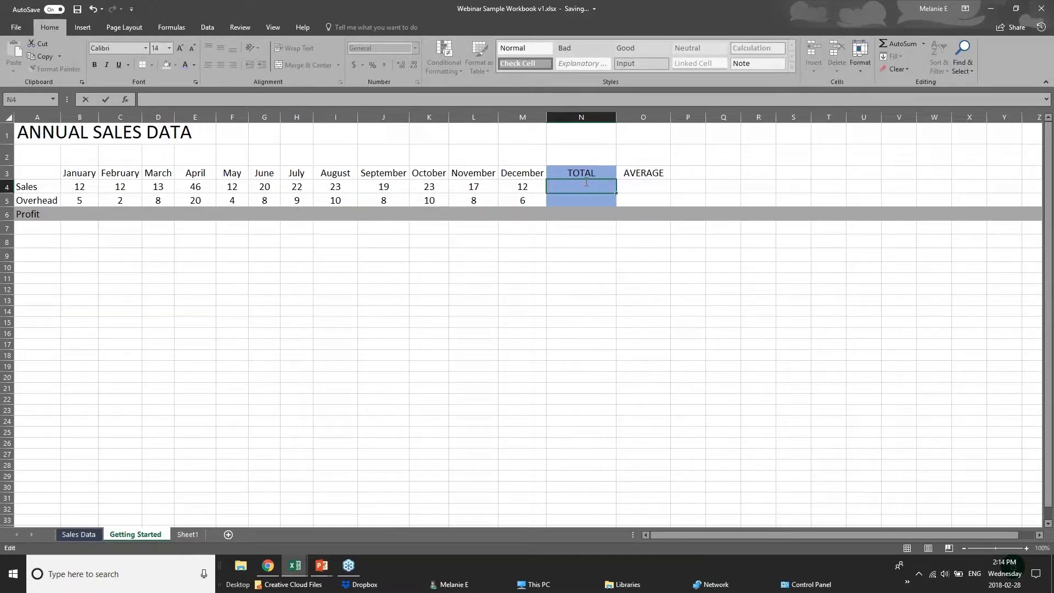
# - Enter the formula =12+12 in the Sales total cell N4, using the January and February figures as plain numbers
pyautogui.write('=')
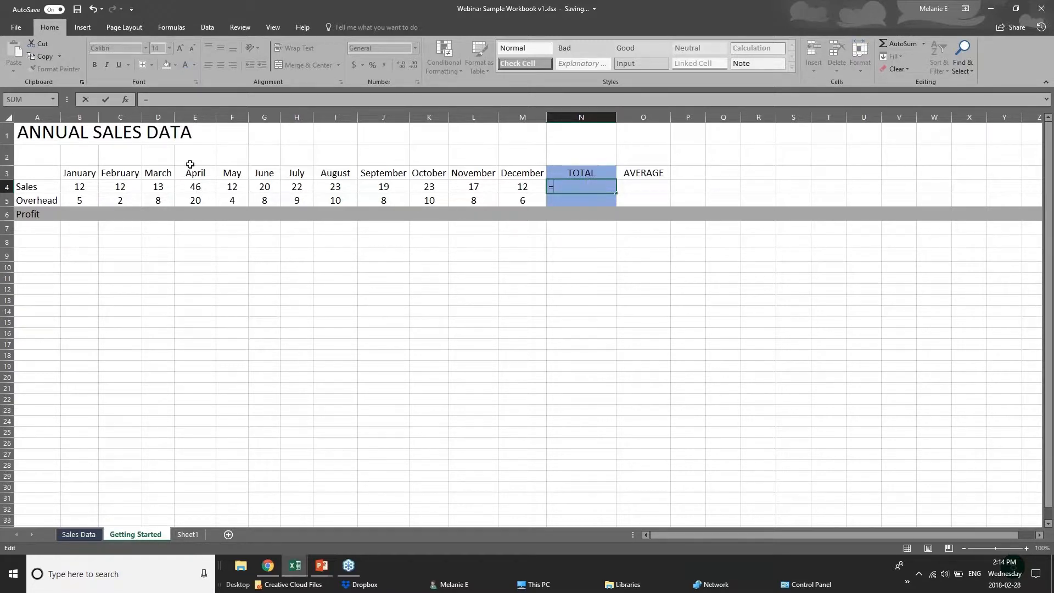
pyautogui.write('12=12')
pyautogui.press('BackSpace')
pyautogui.press('BackSpace')
pyautogui.press('BackSpace')
pyautogui.write('+12')
pyautogui.click(85, 190)
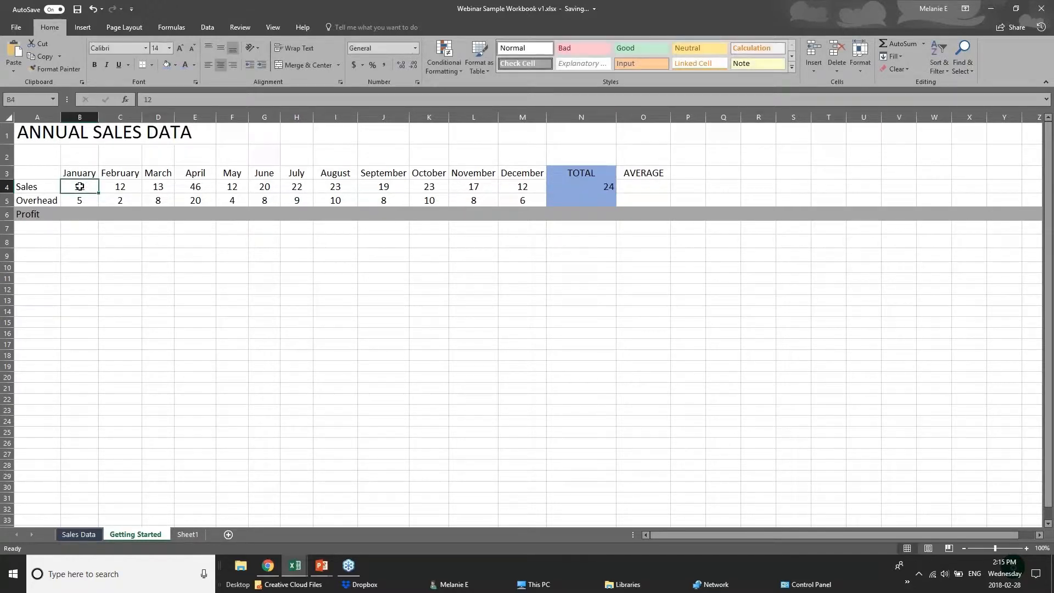
# - Compare the monthly Sales cells with the hard-coded formula in N4, and clear that cell
pyautogui.click(122, 188)
pyautogui.click(160, 189)
pyautogui.click(185, 189)
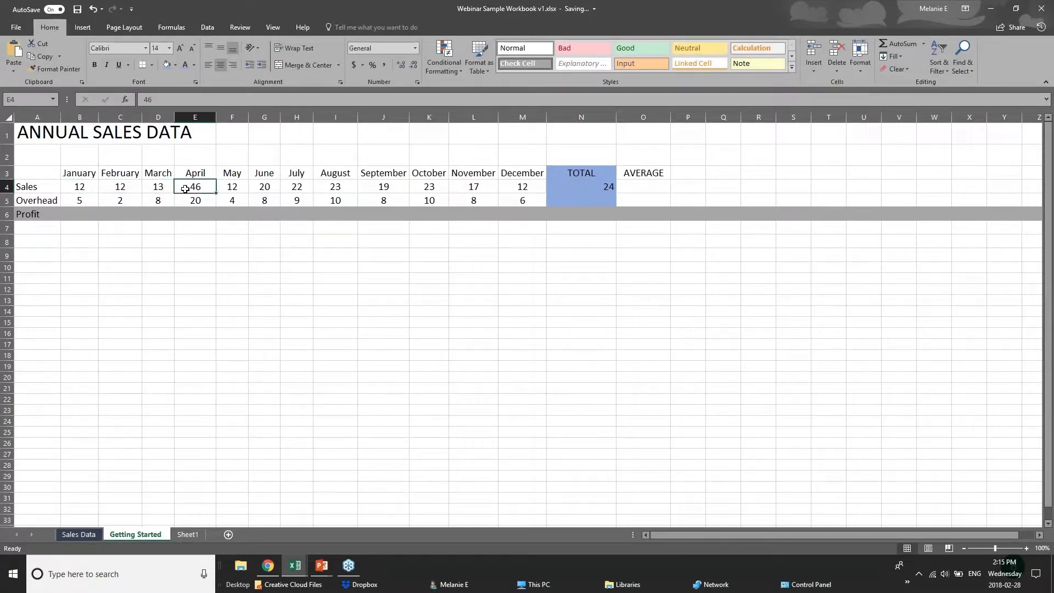
pyautogui.click(593, 187)
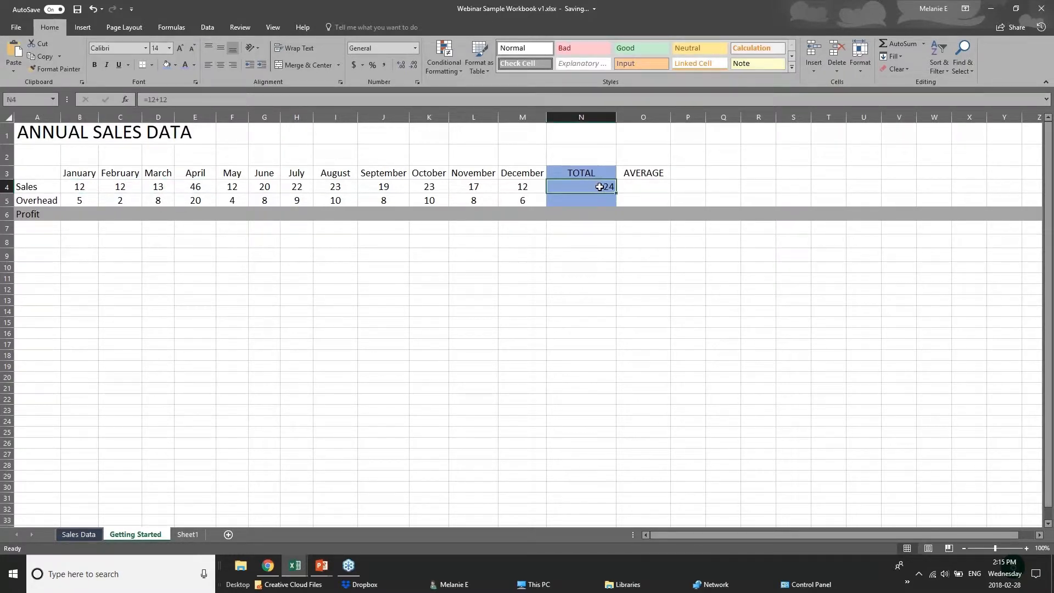
pyautogui.doubleClick(600, 187)
pyautogui.click(579, 254)
pyautogui.click(575, 188)
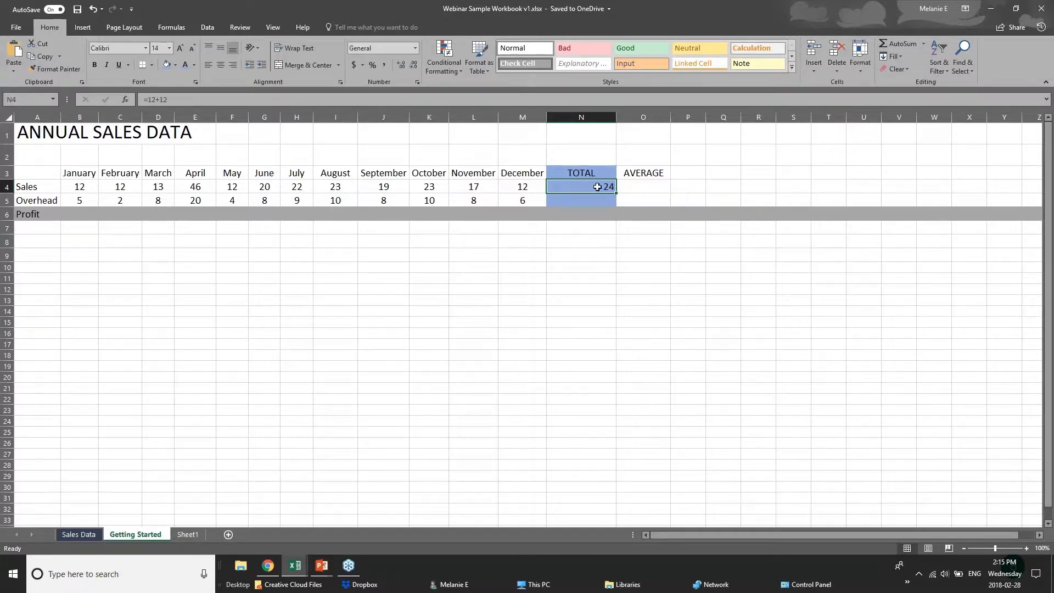
pyautogui.press('Delete')
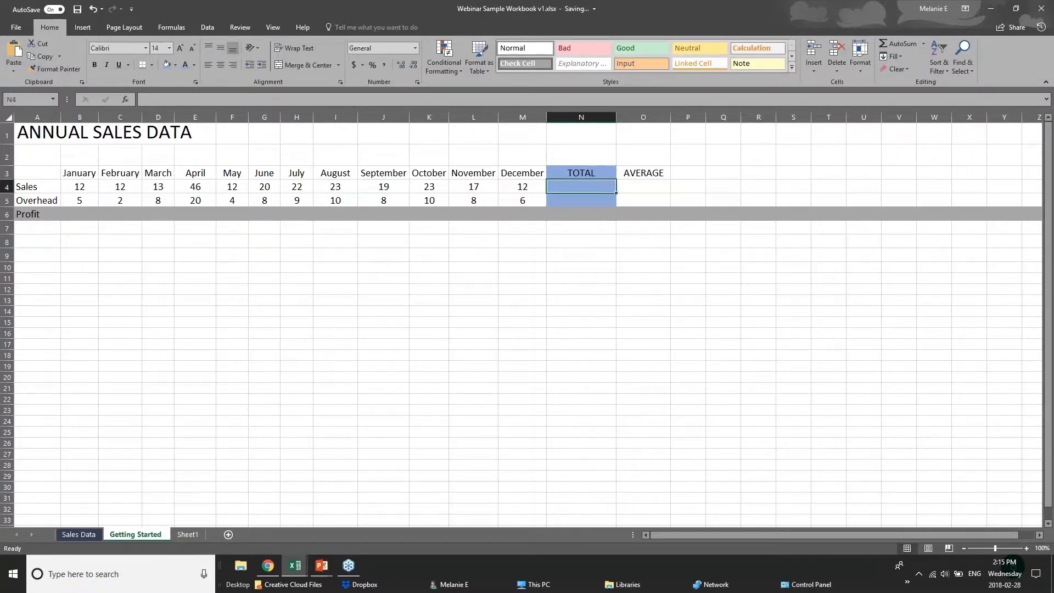
# - Start a SUM formula in N4 that adds the individual cells b4+c4+d4
pyautogui.write('=s')
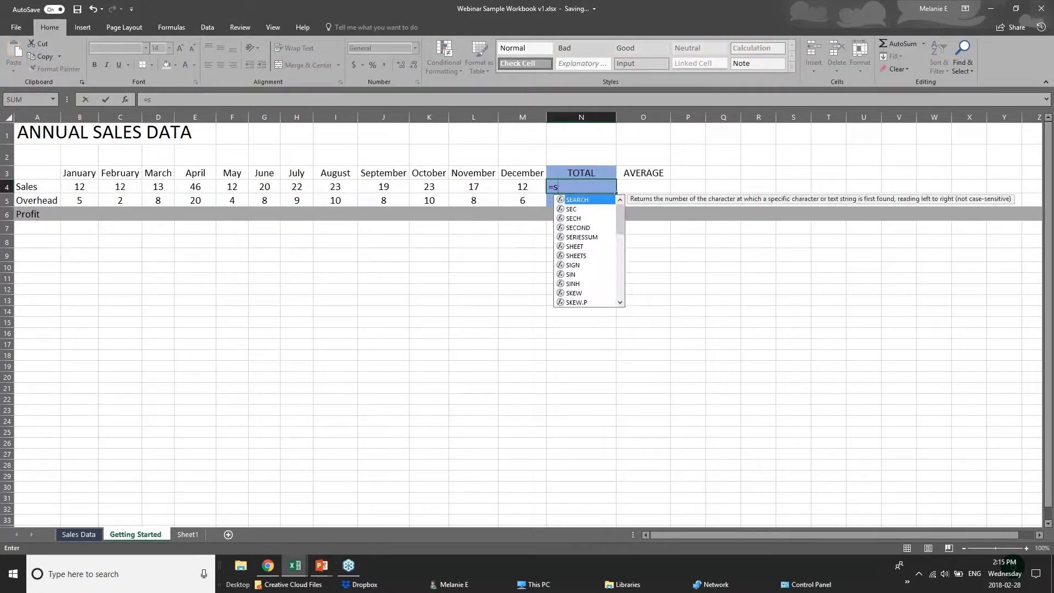
pyautogui.write('um(')
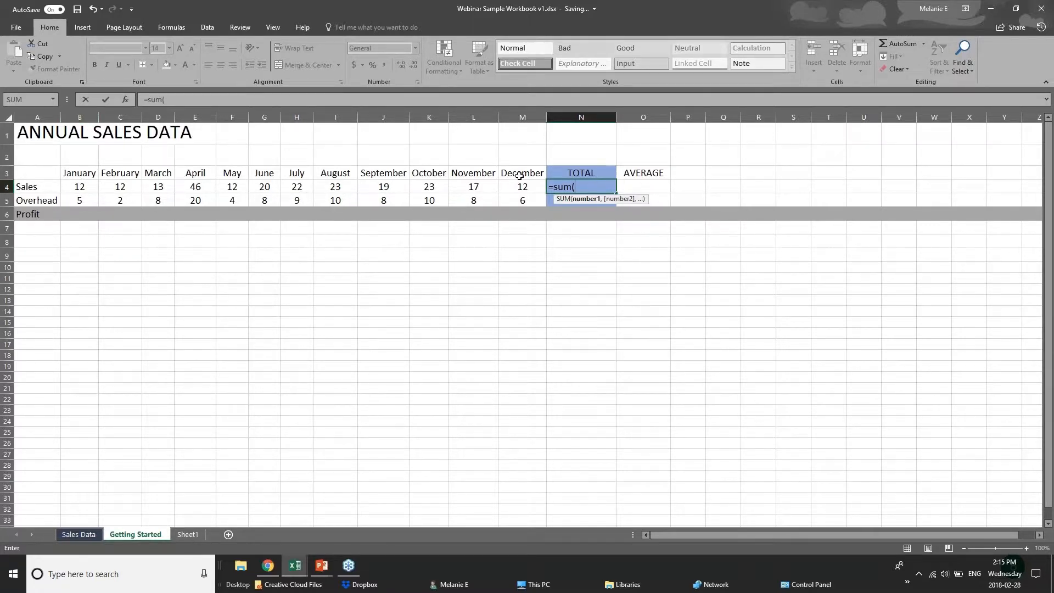
pyautogui.write('b4=')
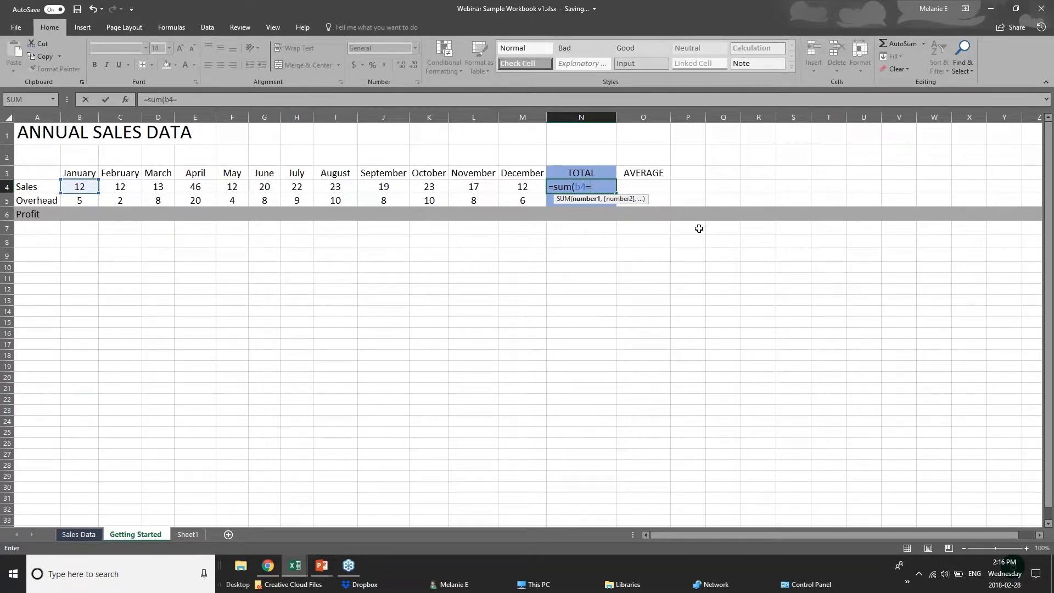
pyautogui.press('BackSpace')
pyautogui.write('+c')
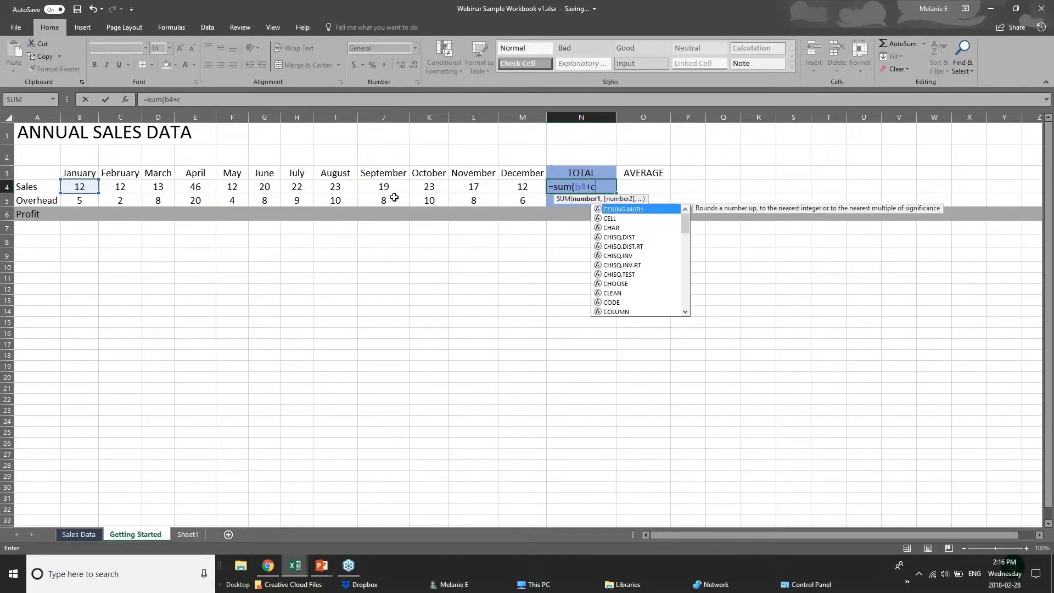
pyautogui.write('4+')
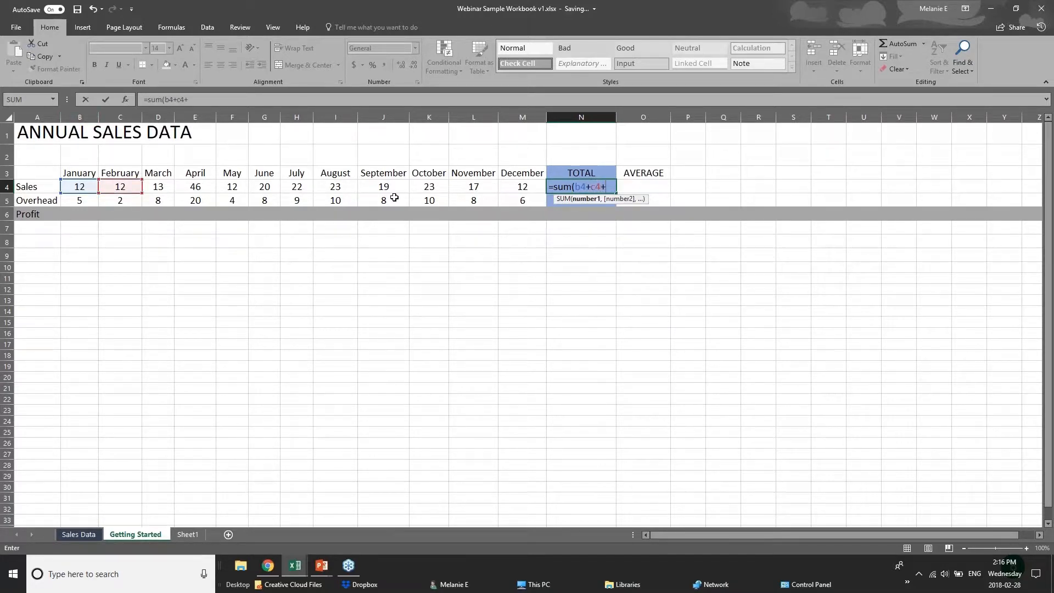
pyautogui.write('d')
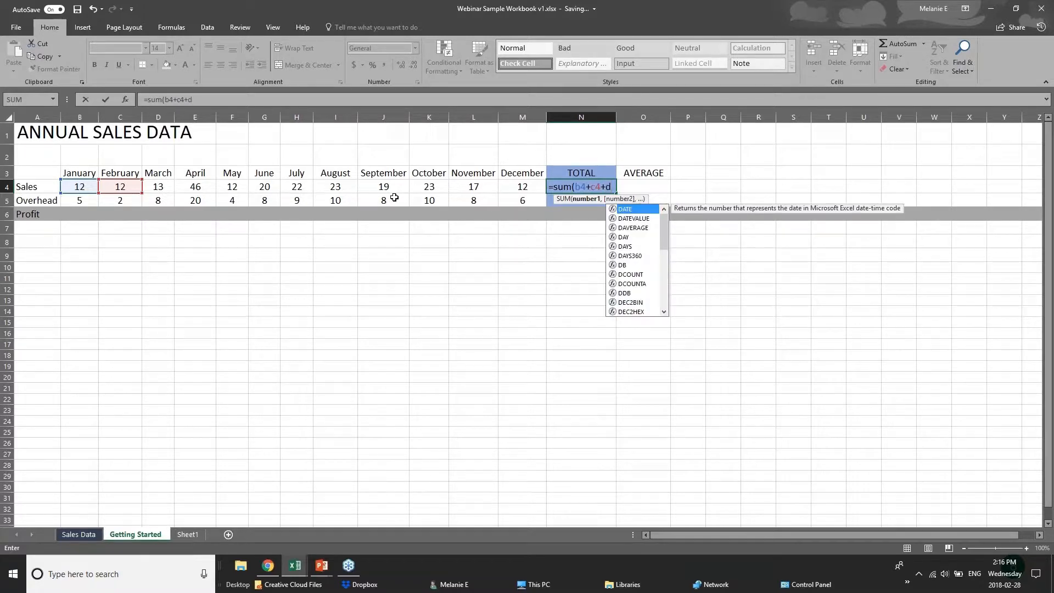
pyautogui.write('4')
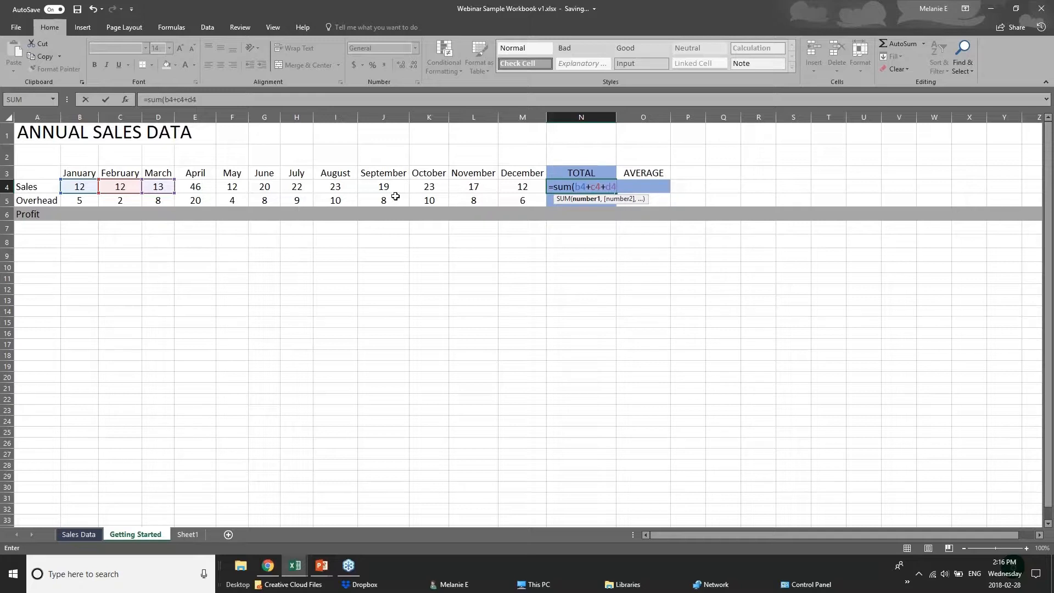
# - Replace the individual cell references in the N4 SUM formula with the range B4:M4 and complete it
pyautogui.press('BackSpace')
pyautogui.press('BackSpace')
pyautogui.press('BackSpace')
pyautogui.press('BackSpace')
pyautogui.press('BackSpace')
pyautogui.press('BackSpace')
pyautogui.press('BackSpace')
pyautogui.press('BackSpace')
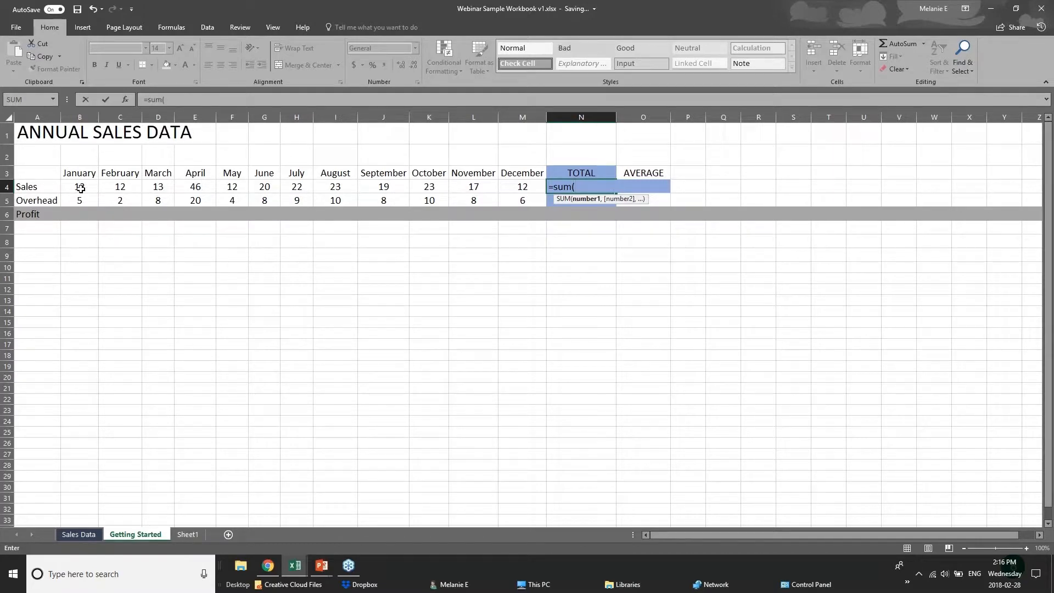
pyautogui.moveTo(81, 188); pyautogui.dragTo(510, 189)
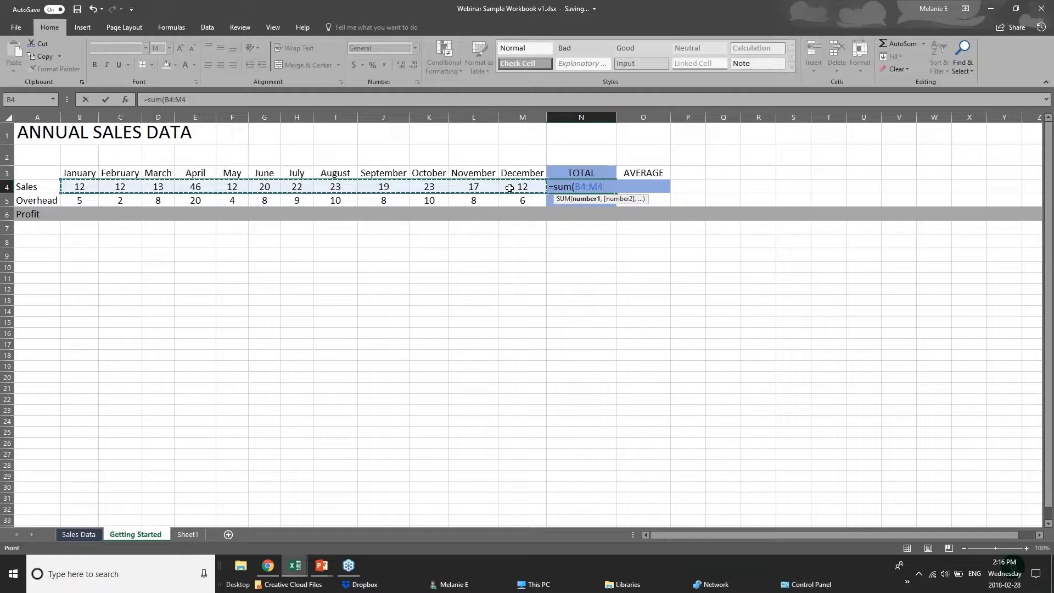
pyautogui.press('Return')
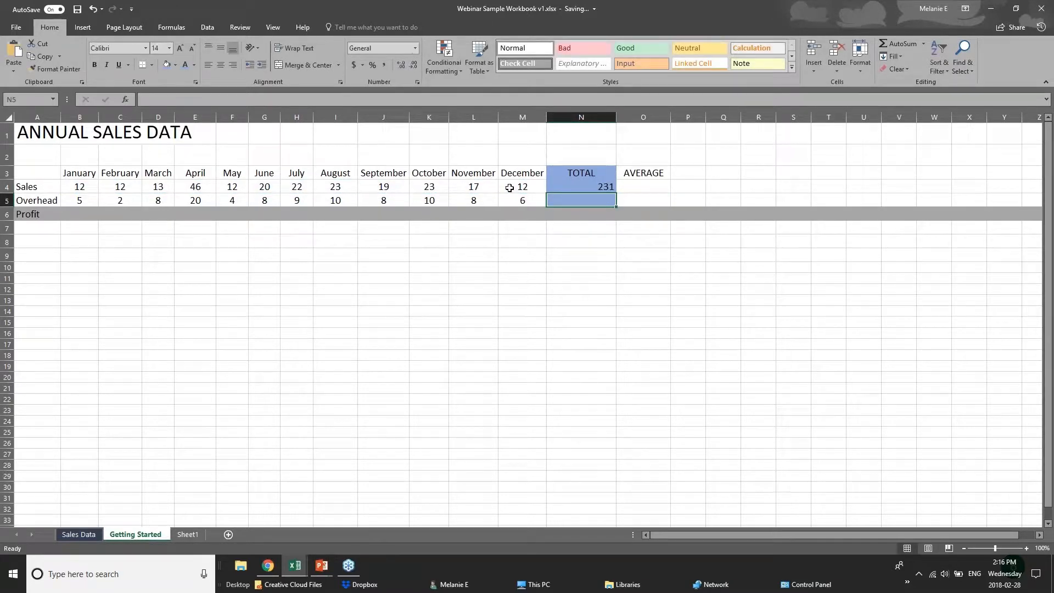
# - Clear the SUM formula from the Sales total cell N4
pyautogui.click(579, 188)
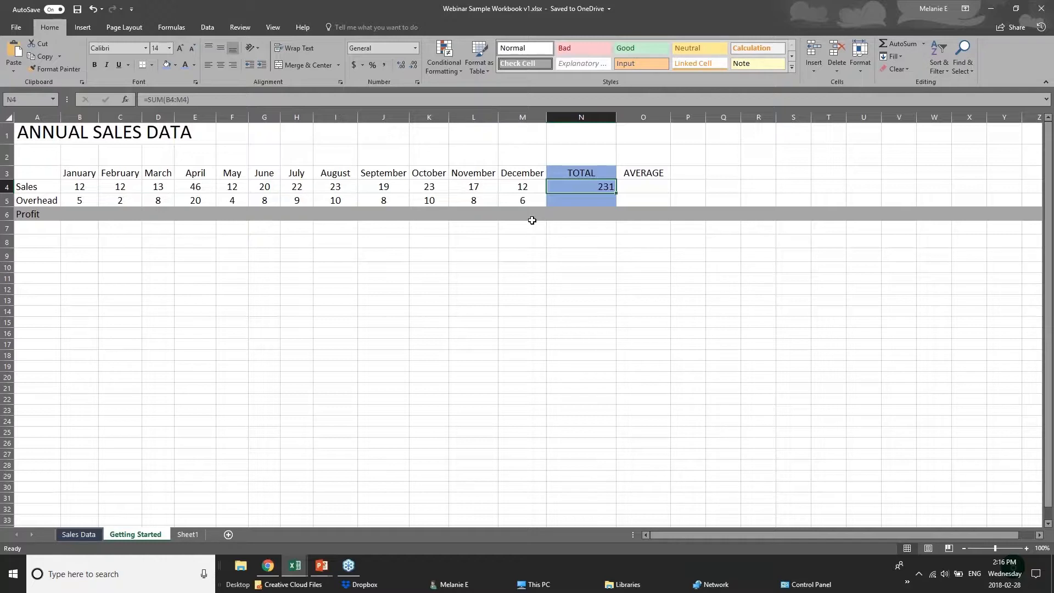
pyautogui.press('Delete')
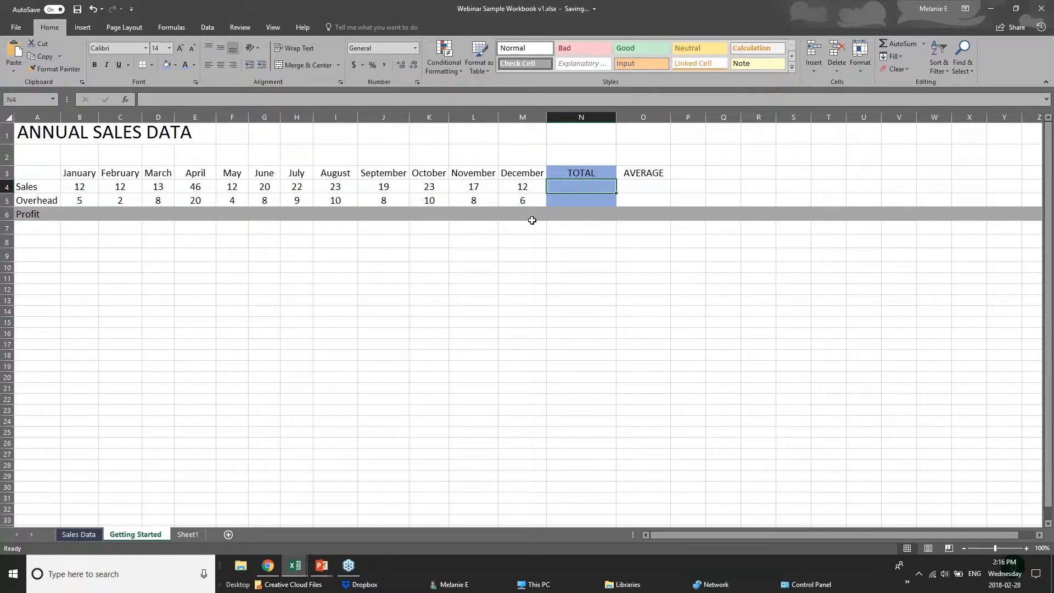
pyautogui.click(1041, 8)
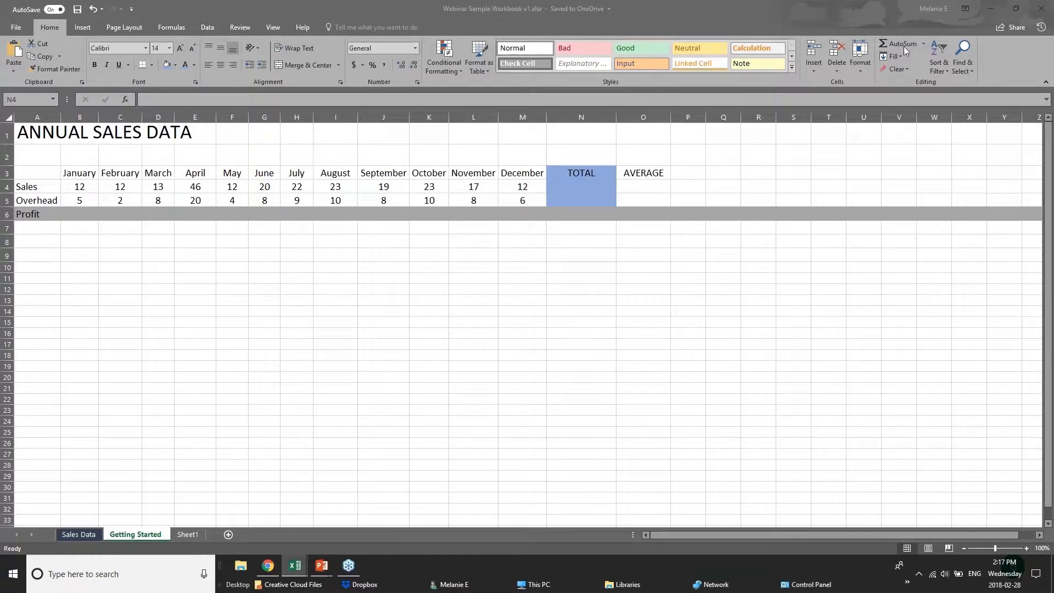
# - Total the January to December Sales figures (B4:M4) in cell N4 with AutoSum
pyautogui.click(605, 191)
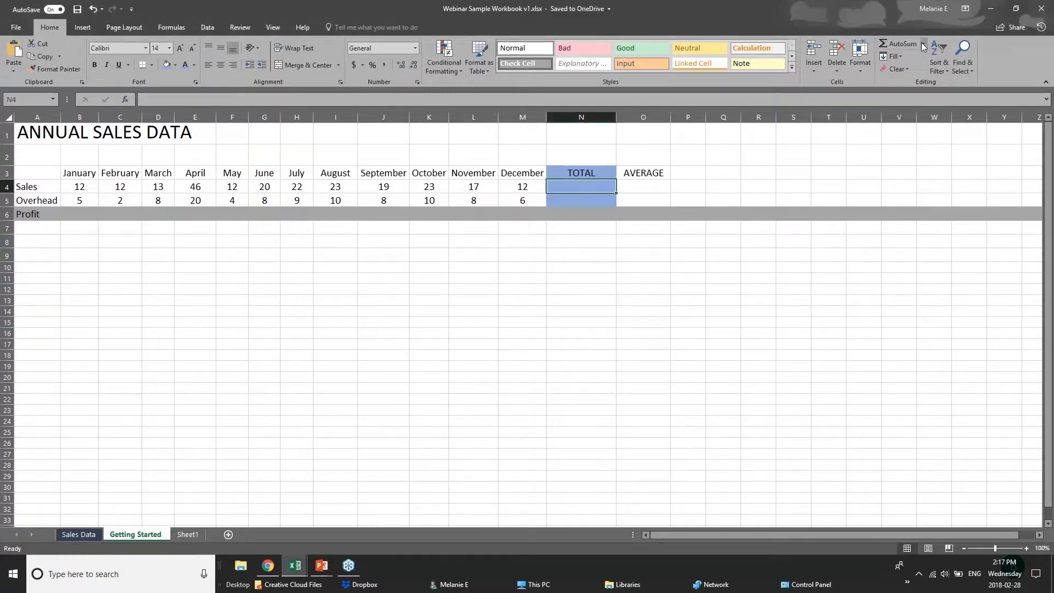
pyautogui.click(892, 44)
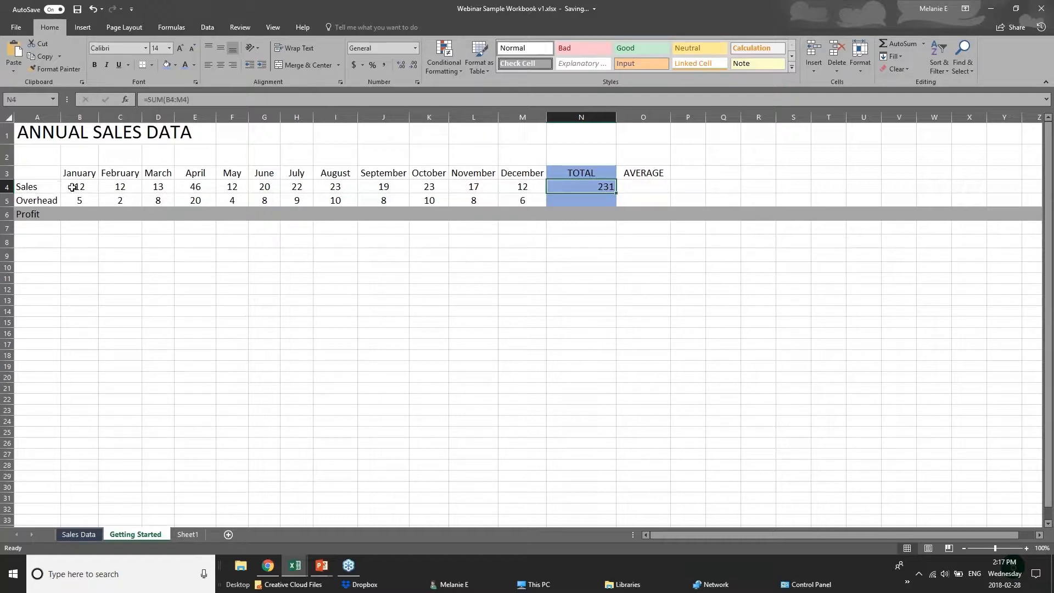
pyautogui.moveTo(72, 187); pyautogui.dragTo(553, 187)
pyautogui.click(553, 188)
pyautogui.press('Return')
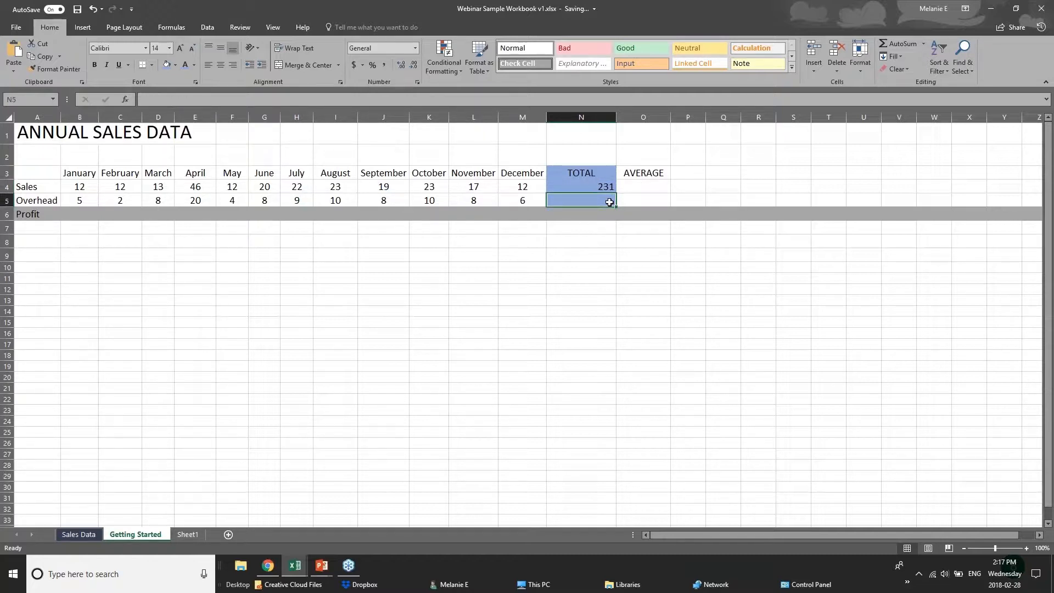
# - Insert the AVERAGE function in cell N5 for the January to December Overhead figures, B5:M5
pyautogui.click(904, 44)
pyautogui.press('Delete')
pyautogui.click(923, 45)
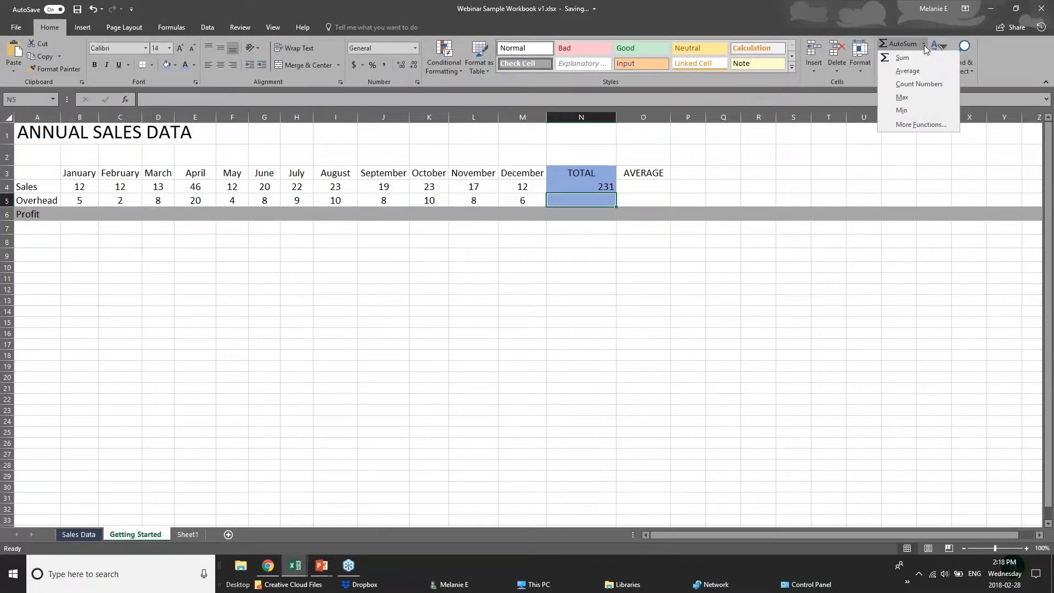
pyautogui.click(901, 72)
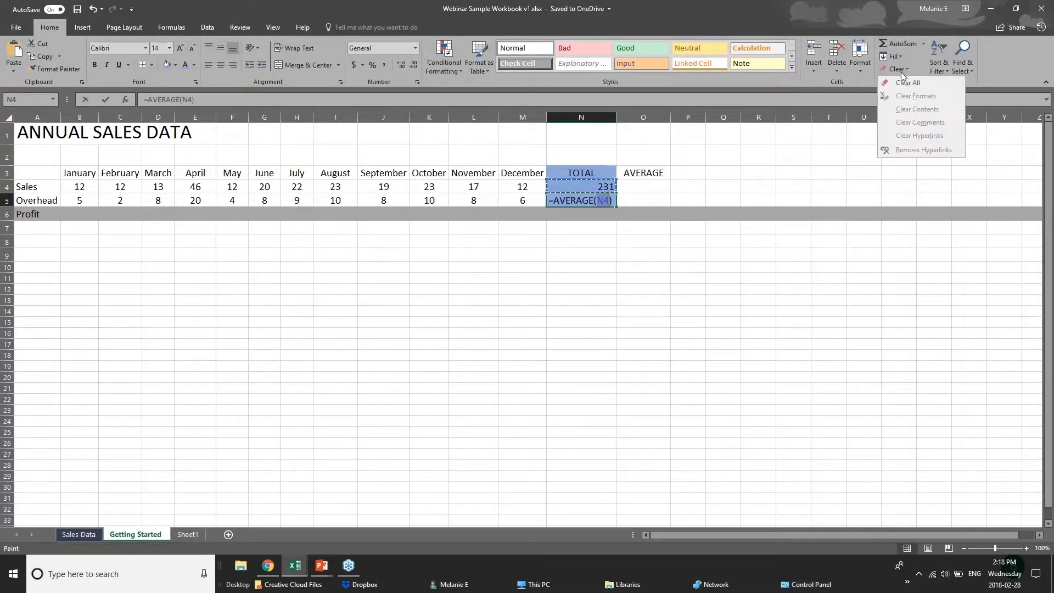
pyautogui.click(598, 201)
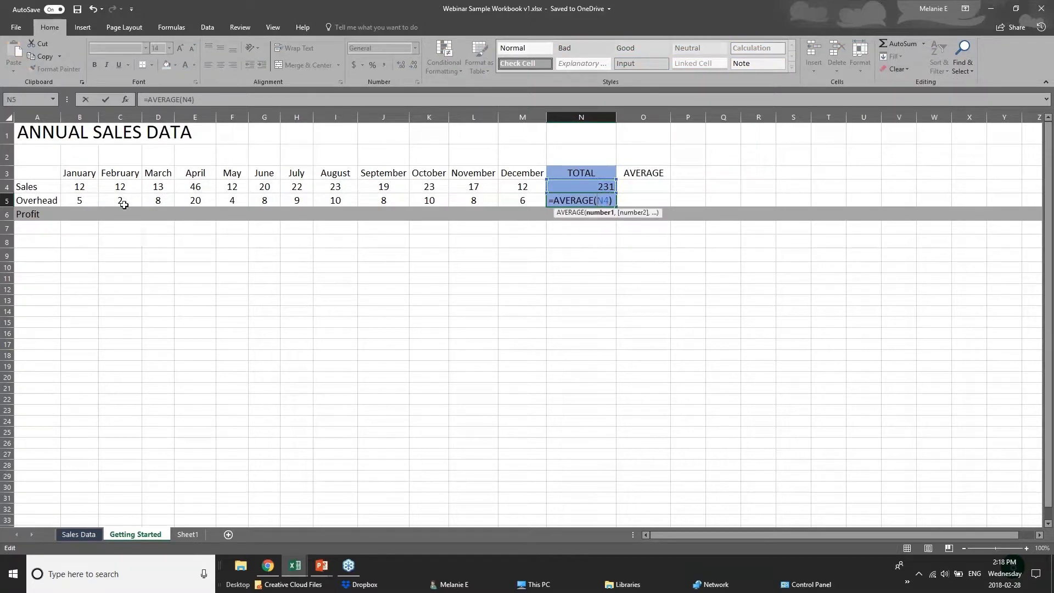
pyautogui.click(93, 201)
pyautogui.moveTo(92, 200); pyautogui.dragTo(527, 200)
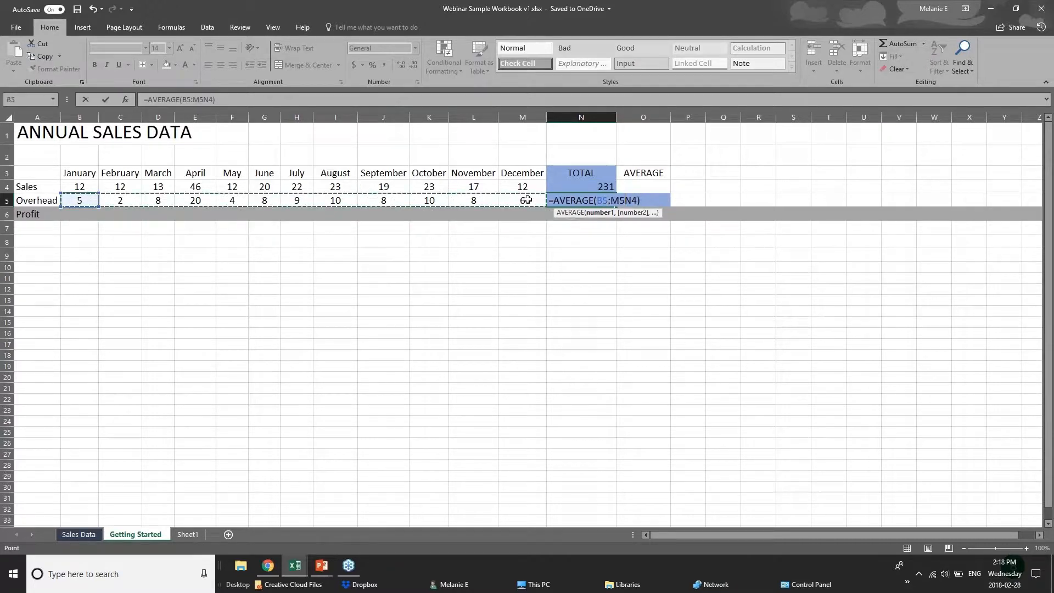
pyautogui.click(595, 213)
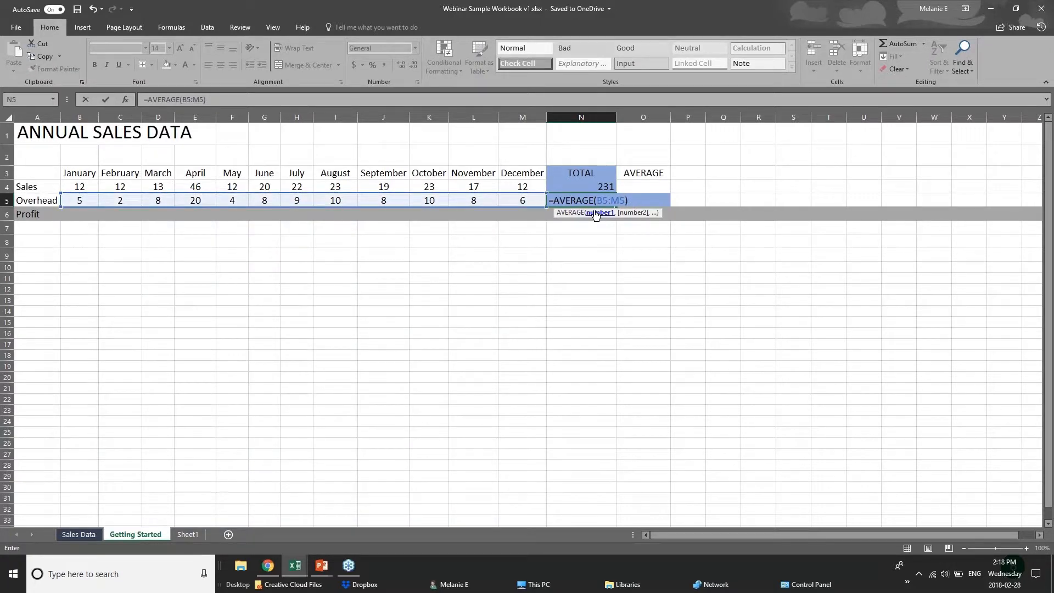
pyautogui.press('Return')
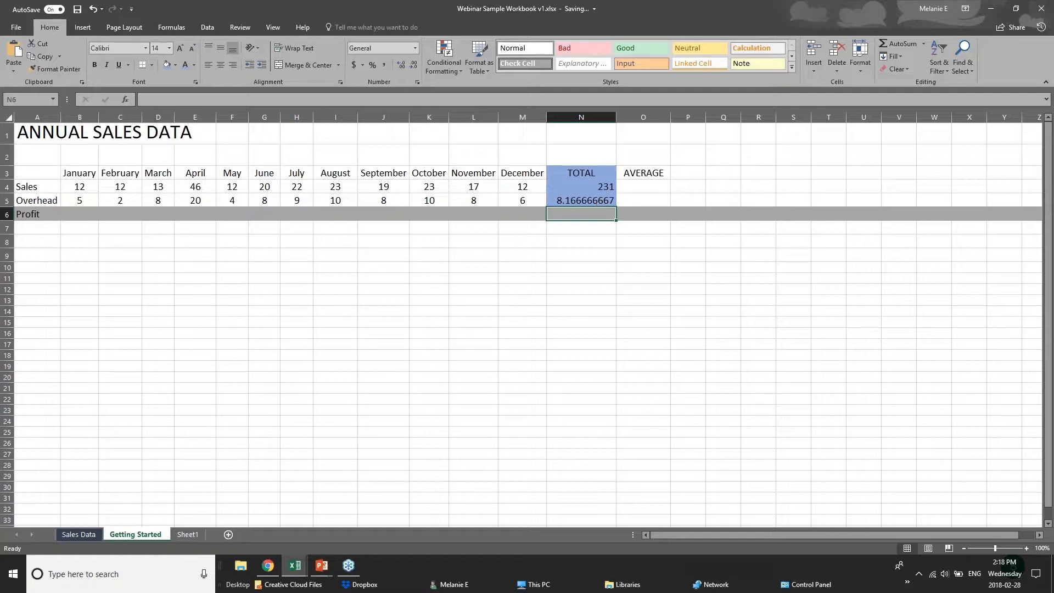
# - Review the Overhead formula in N5 with its monthly source cells, and display the function library
pyautogui.click(602, 199)
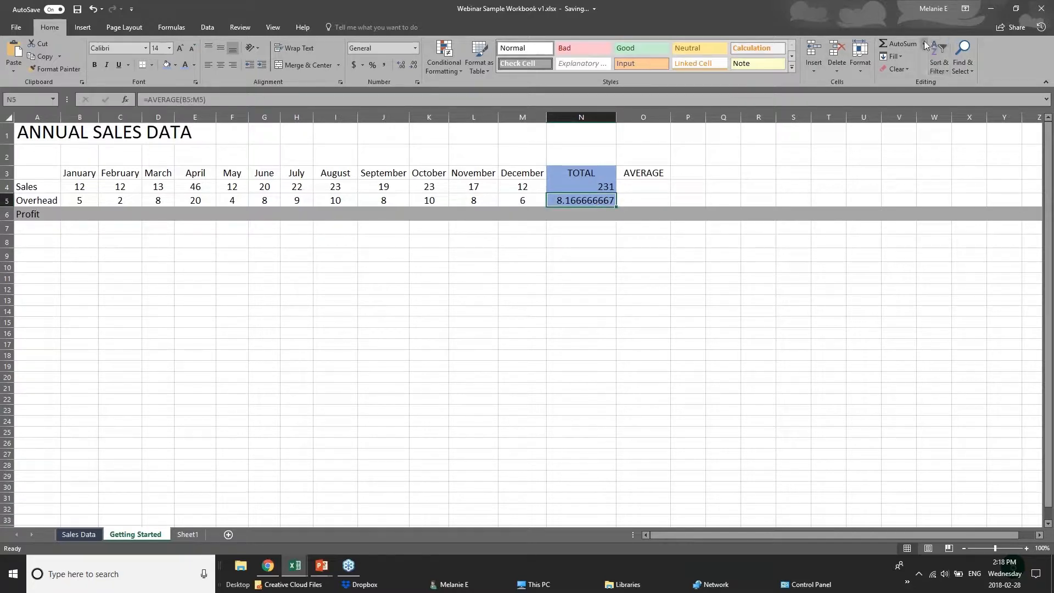
pyautogui.moveTo(82, 201); pyautogui.dragTo(516, 200)
pyautogui.click(564, 202)
pyautogui.click(74, 189)
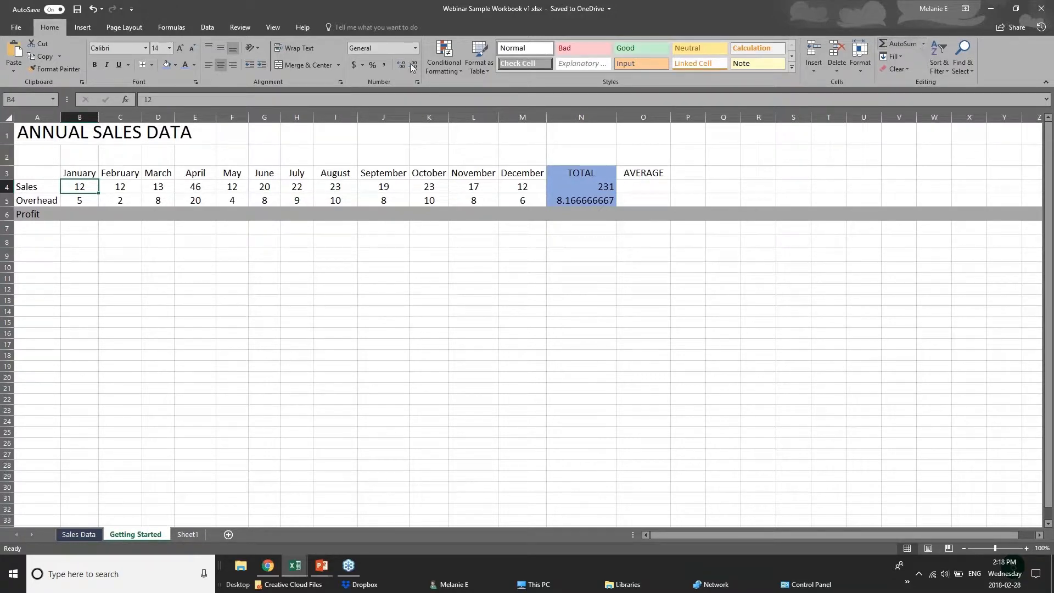
pyautogui.click(180, 28)
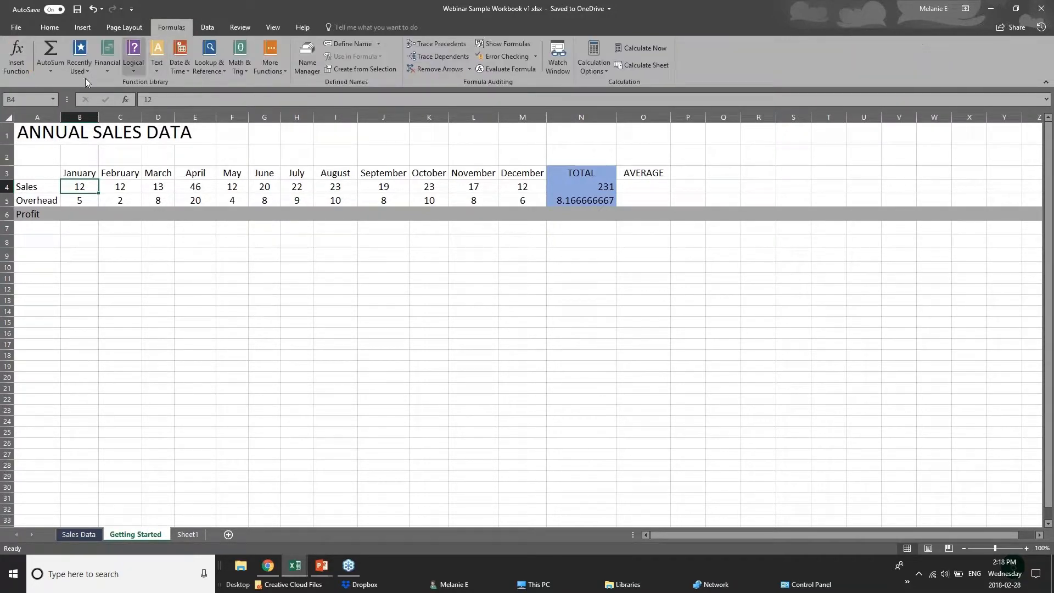
pyautogui.click(58, 72)
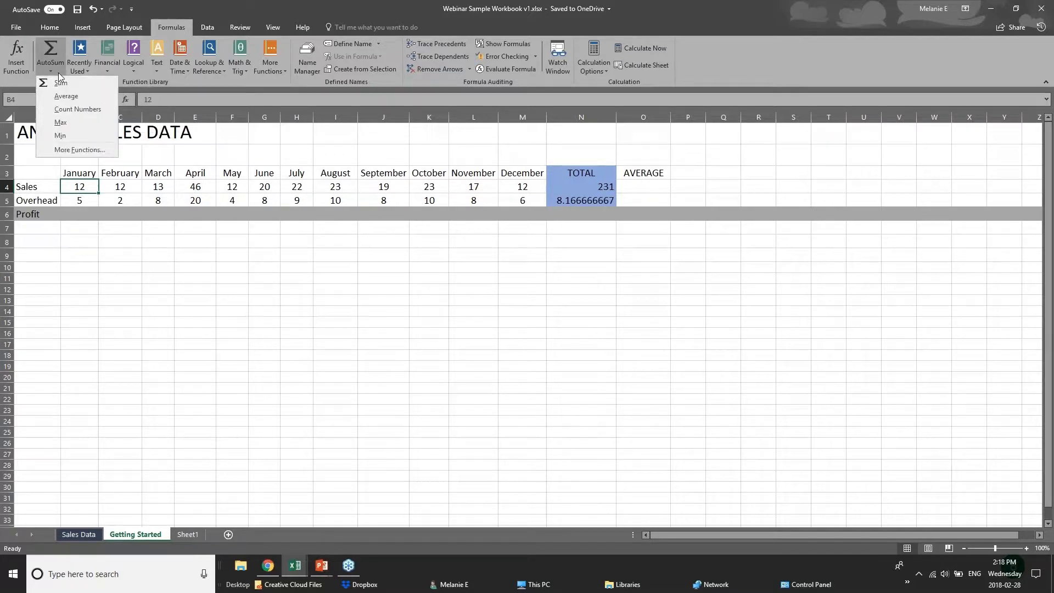
pyautogui.click(54, 48)
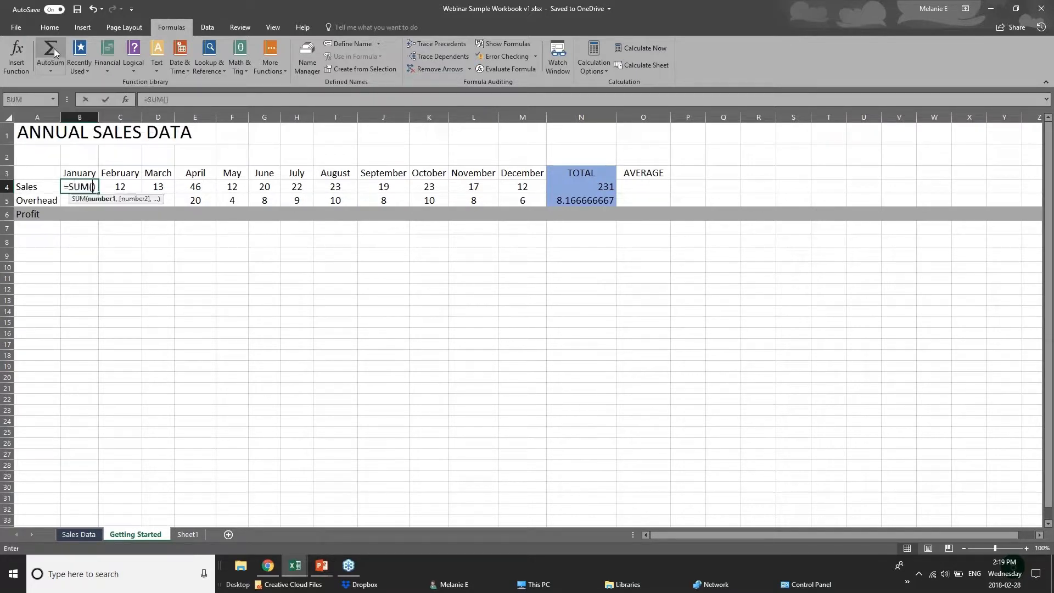
pyautogui.hotkey('ctrl', 'z')
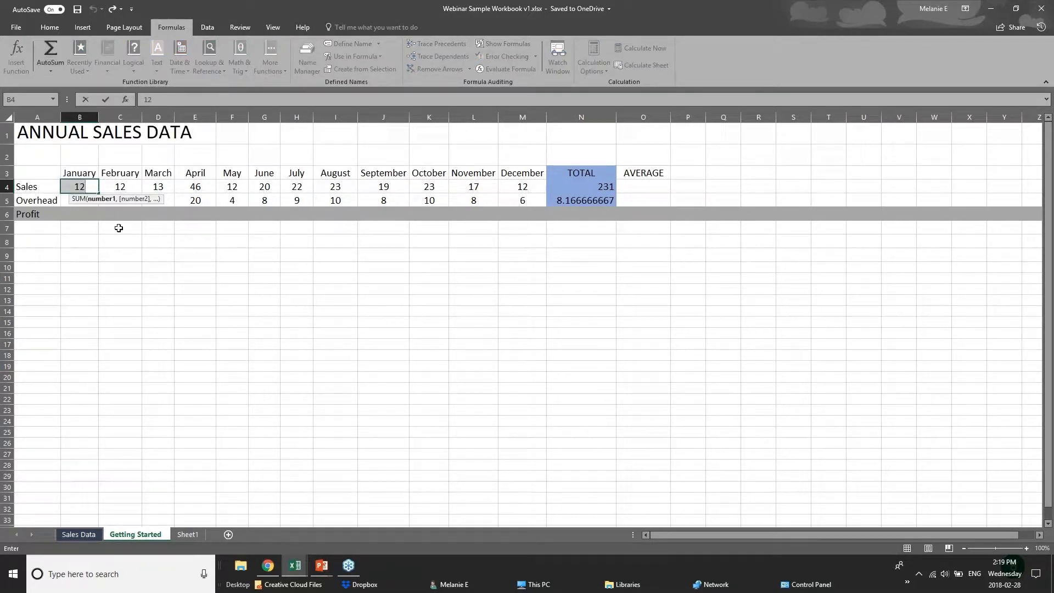
pyautogui.click(180, 290)
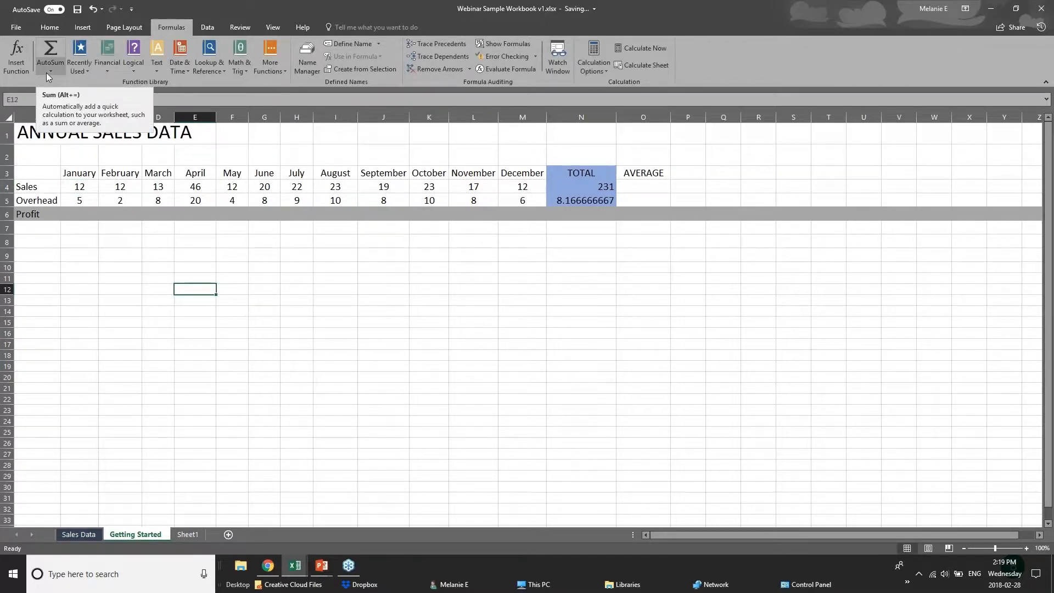
# - Examine the functions offered in the Recently Used, Logical, Text, Math & Trig, Lookup & Reference and AutoSum categories
pyautogui.click(89, 228)
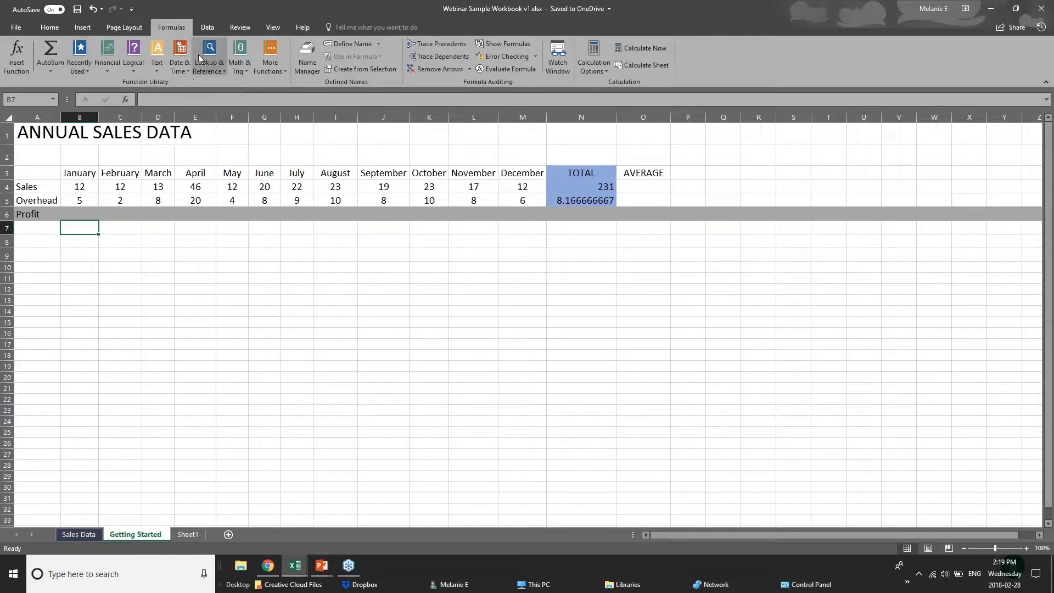
pyautogui.click(78, 73)
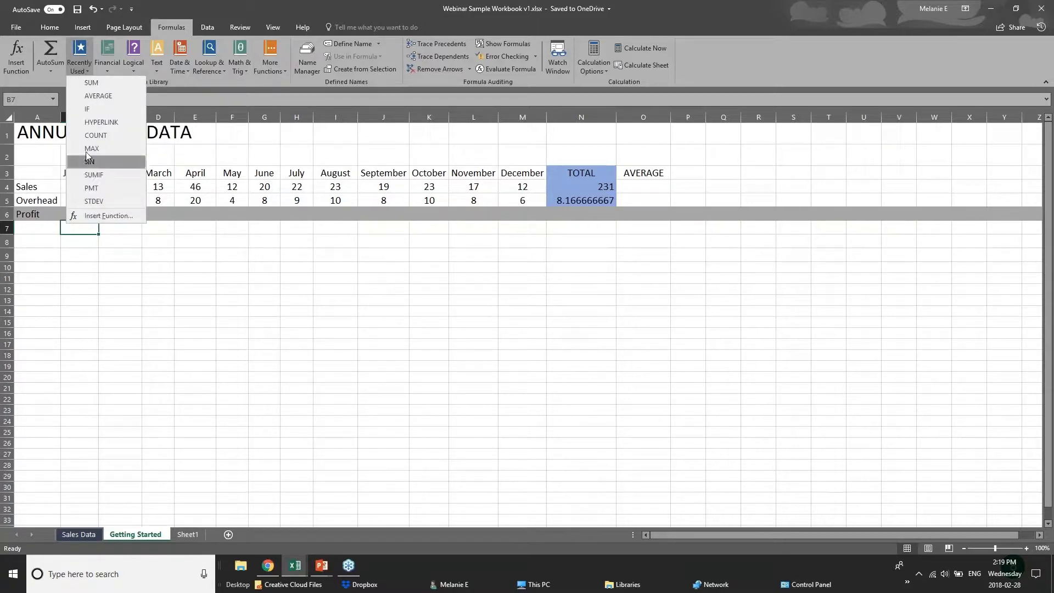
pyautogui.click(158, 71)
pyautogui.click(133, 69)
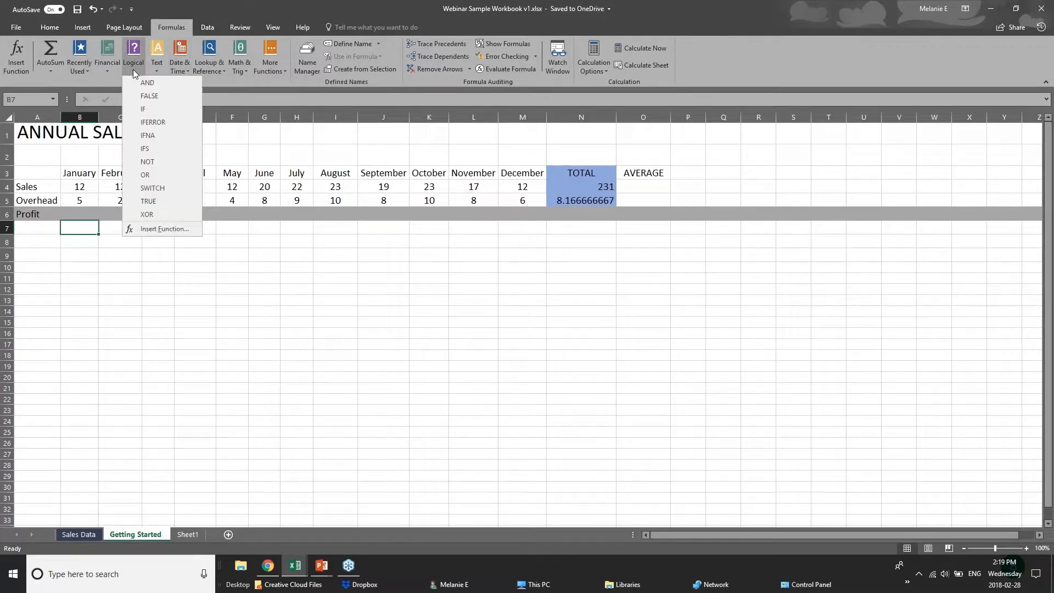
pyautogui.click(206, 82)
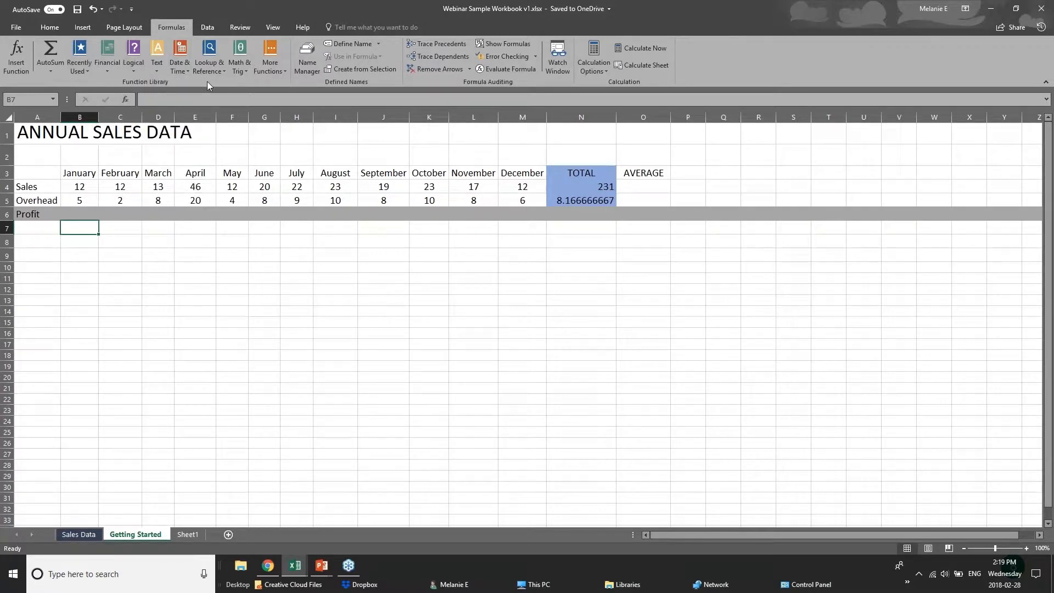
pyautogui.click(158, 74)
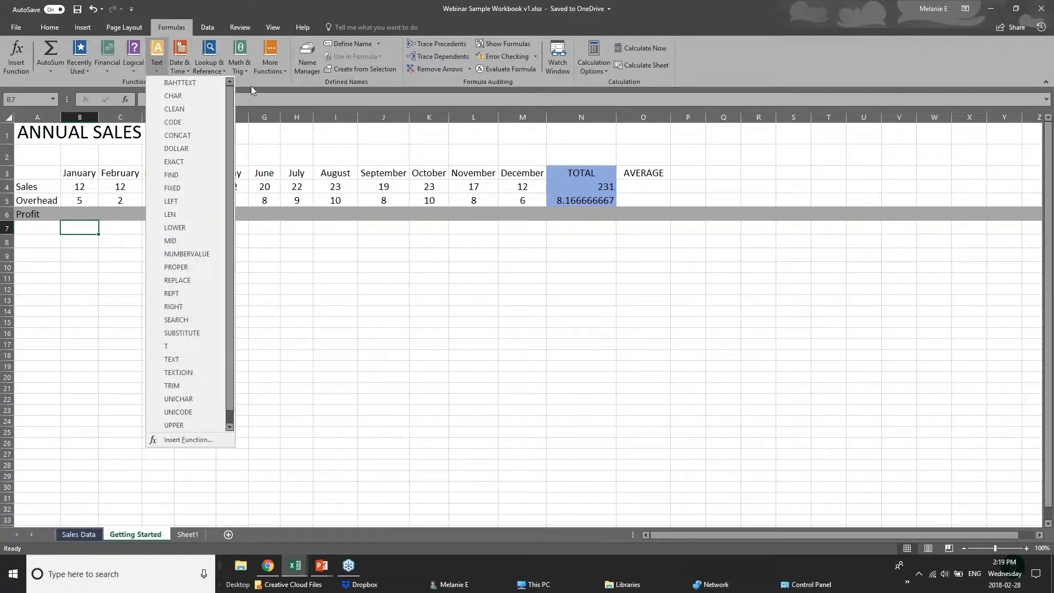
pyautogui.click(252, 84)
pyautogui.click(241, 72)
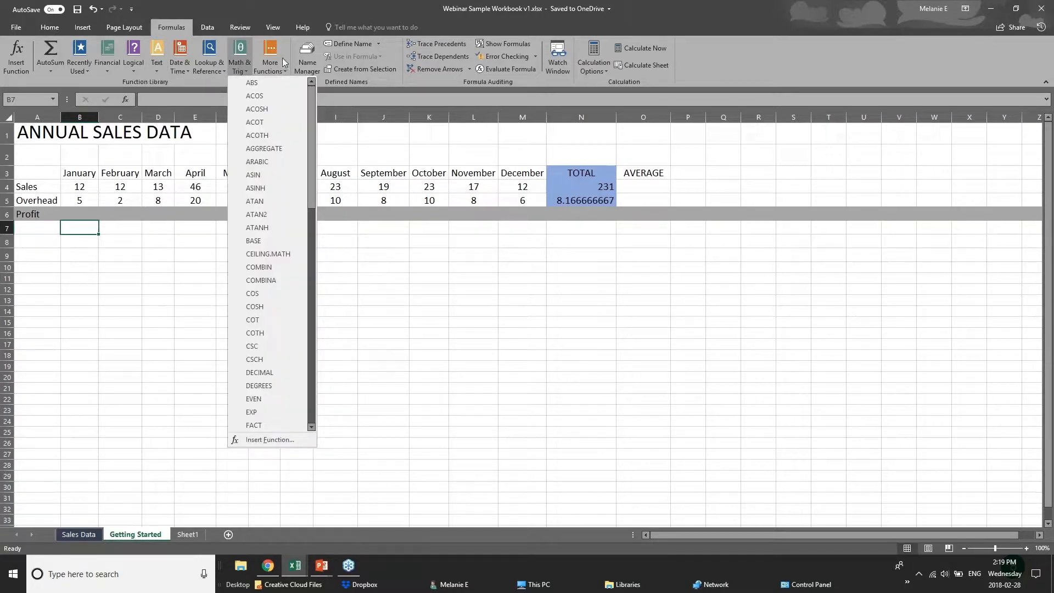
pyautogui.click(206, 72)
pyautogui.click(206, 71)
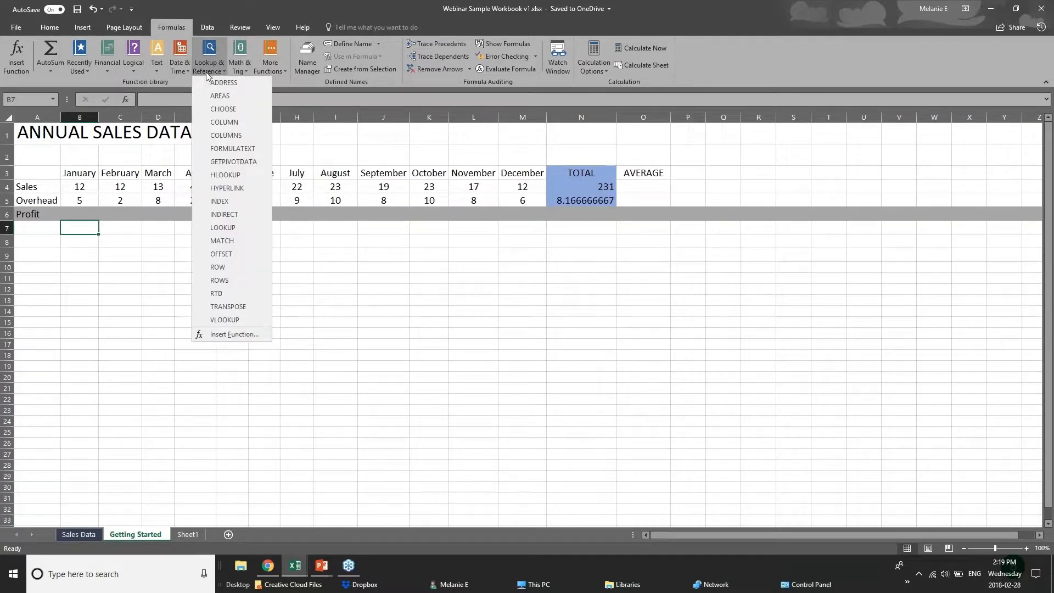
pyautogui.click(176, 81)
pyautogui.click(178, 71)
pyautogui.click(254, 80)
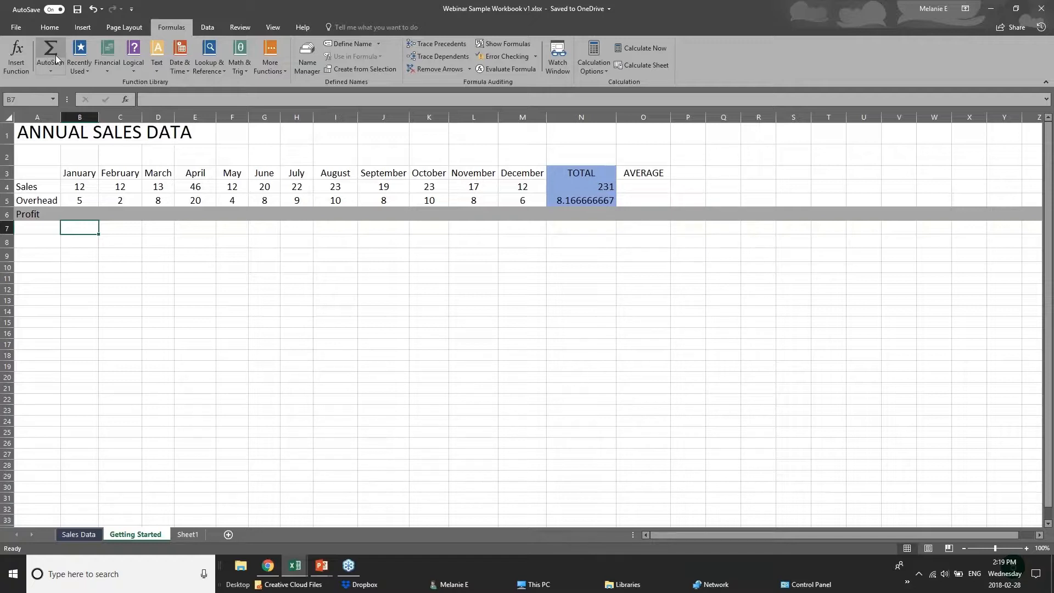
pyautogui.click(51, 71)
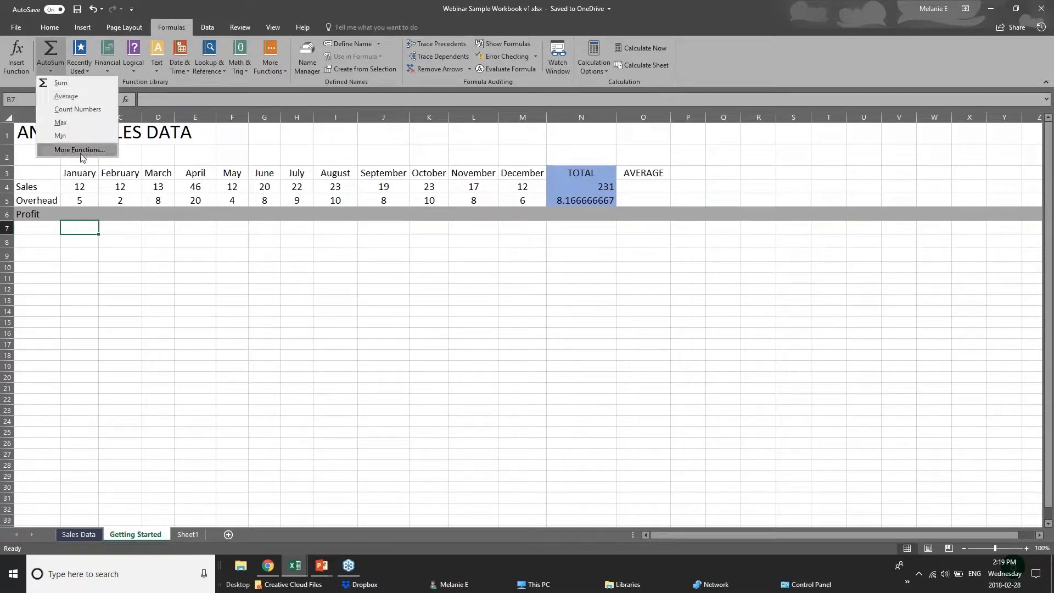
pyautogui.click(91, 224)
# - Start a formula with an equals sign in the January Profit cell B6, beneath the January Sales and Overhead figures
pyautogui.click(87, 214)
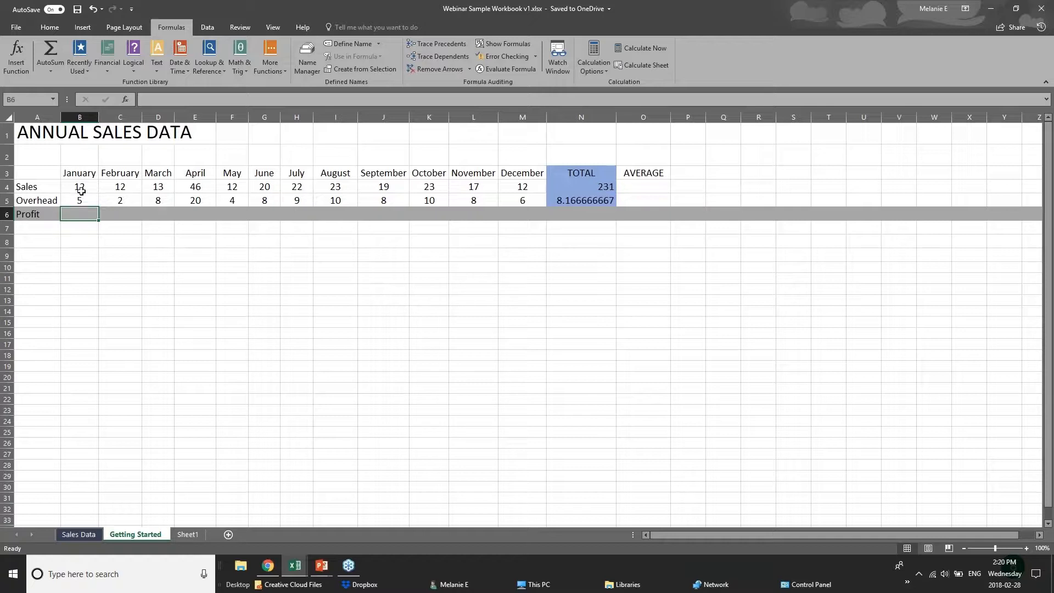
pyautogui.click(81, 193)
pyautogui.click(81, 197)
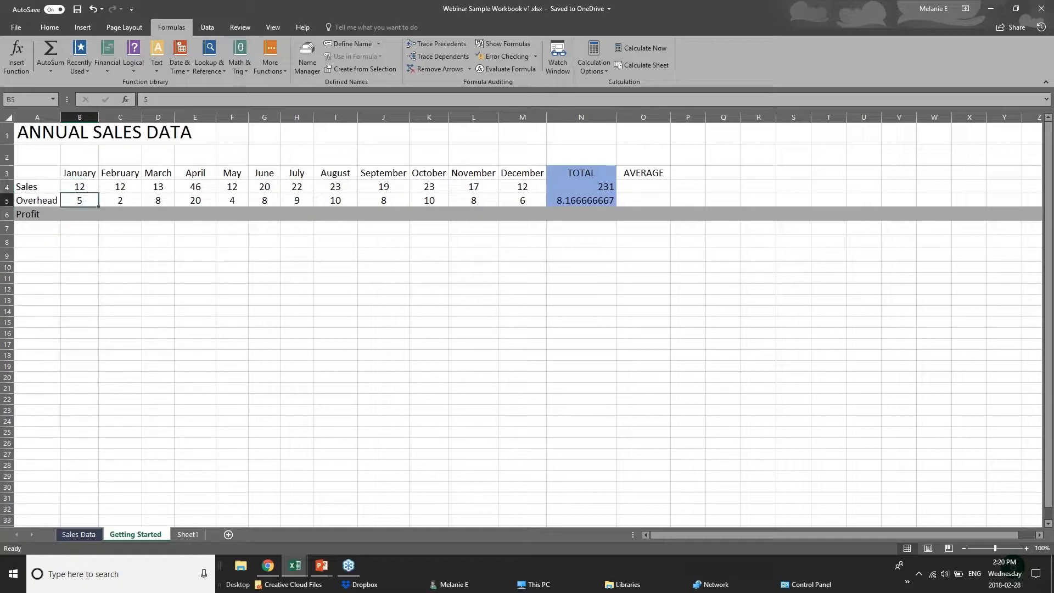
pyautogui.click(81, 214)
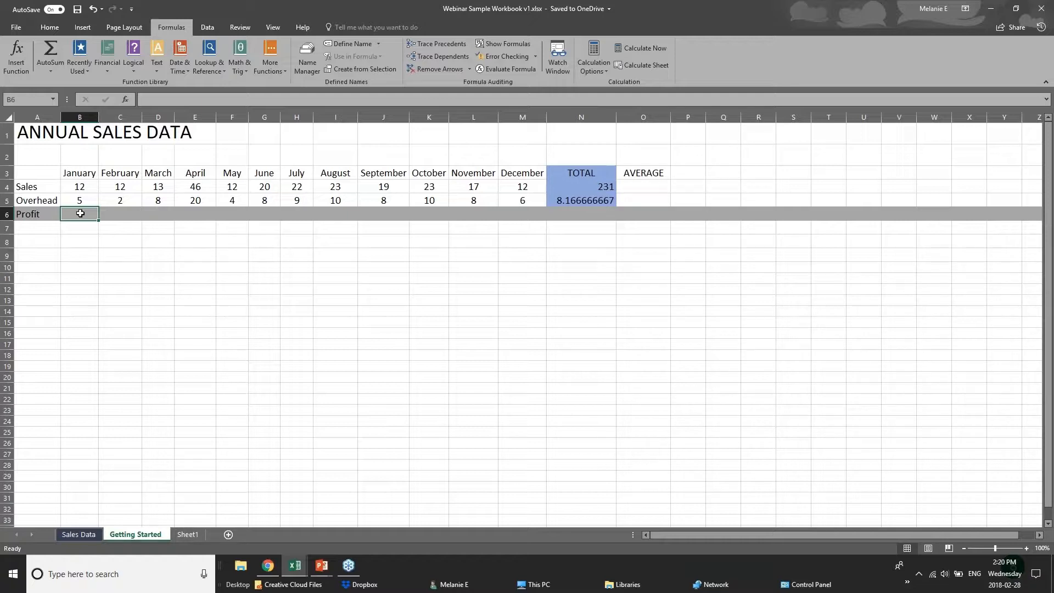
pyautogui.write('=')
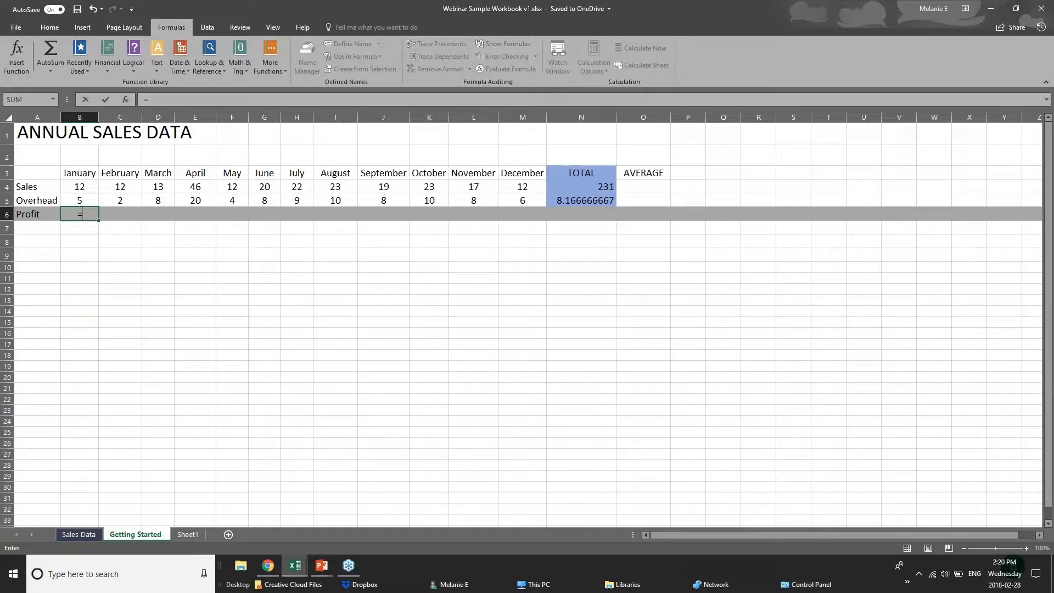
pyautogui.write('sub')
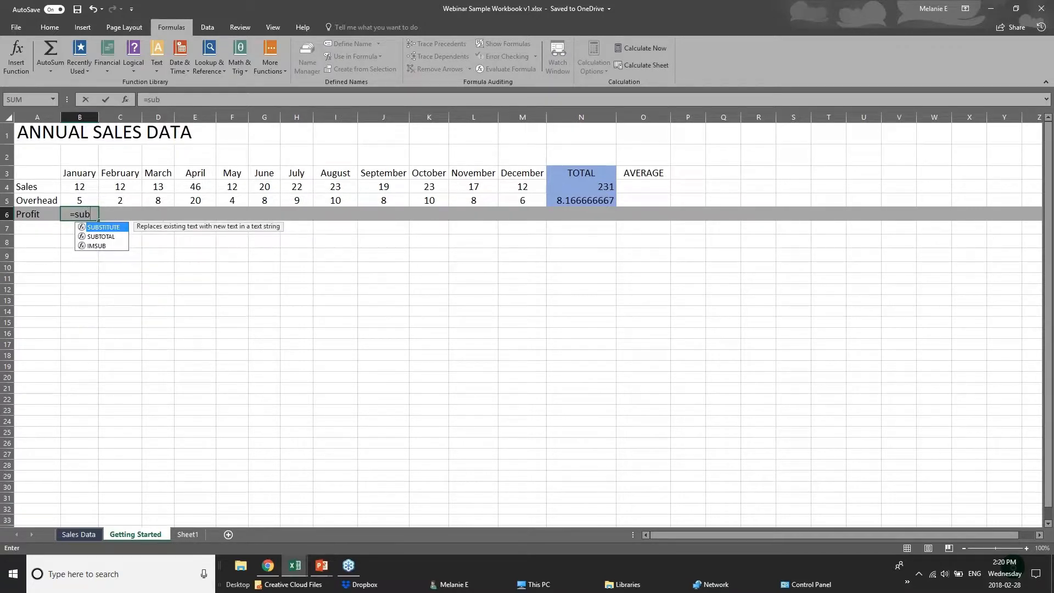
pyautogui.press('BackSpace')
pyautogui.press('BackSpace')
pyautogui.write('ub')
pyautogui.press('BackSpace')
pyautogui.press('BackSpace')
pyautogui.press('BackSpace')
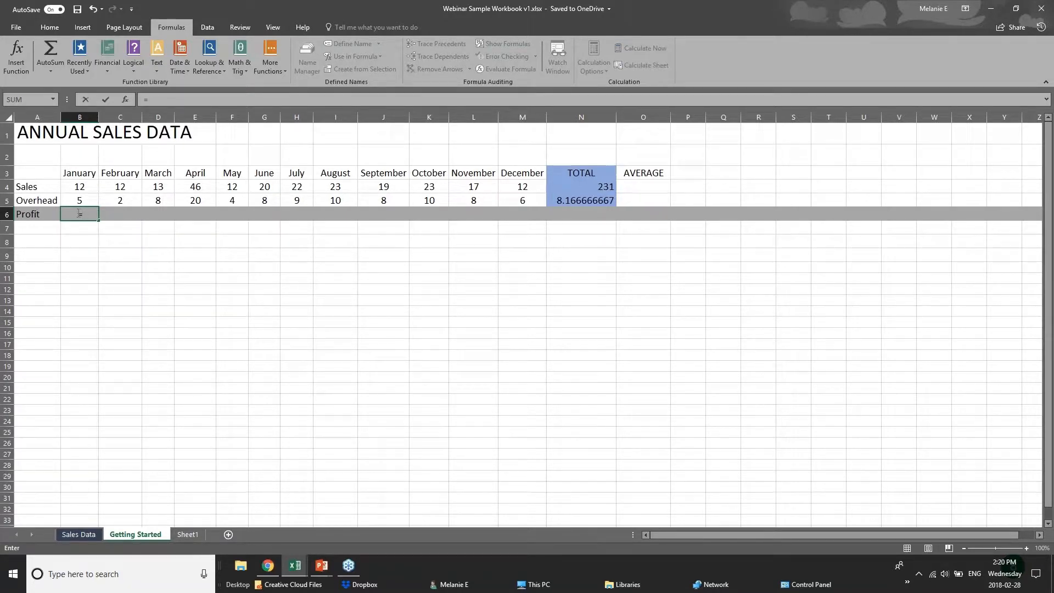
# - Complete the January Profit formula in B6 as =B4-B5, subtracting Overhead from Sales, and check the entered formula
pyautogui.click(87, 185)
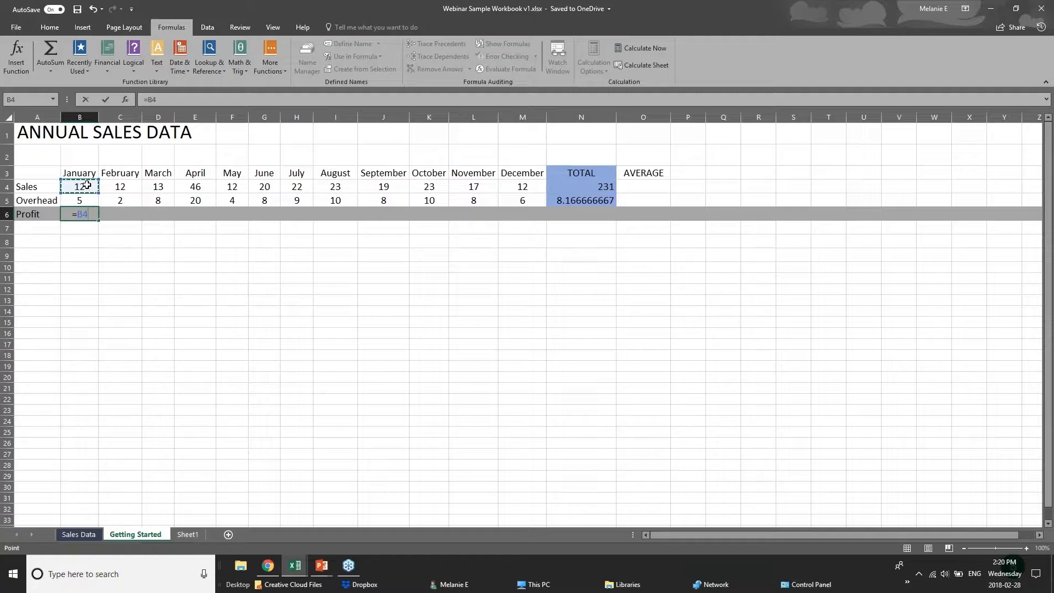
pyautogui.write('-')
pyautogui.click(89, 200)
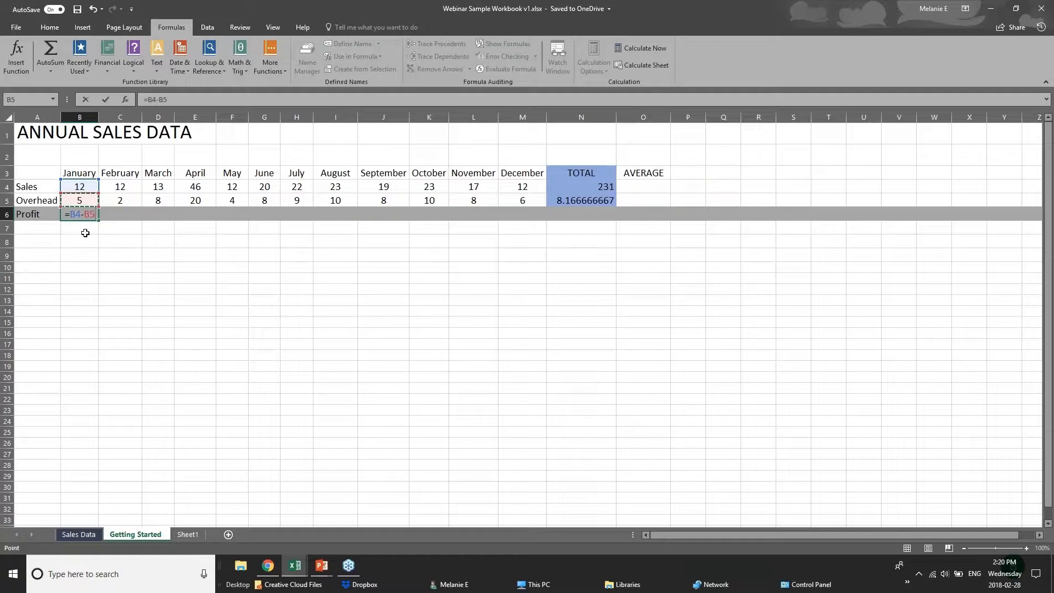
pyautogui.press('Return')
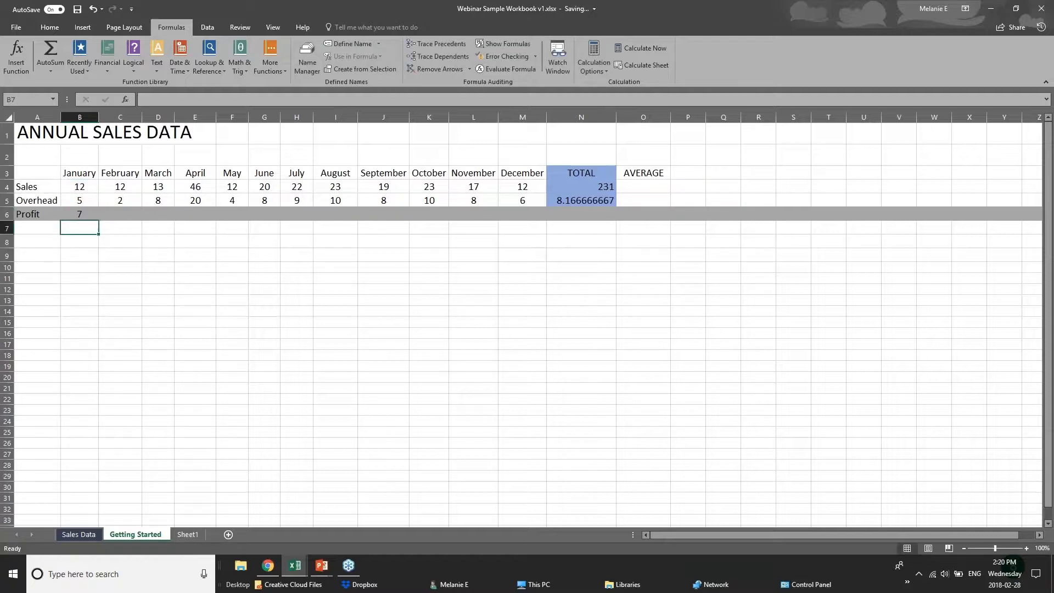
pyautogui.click(79, 213)
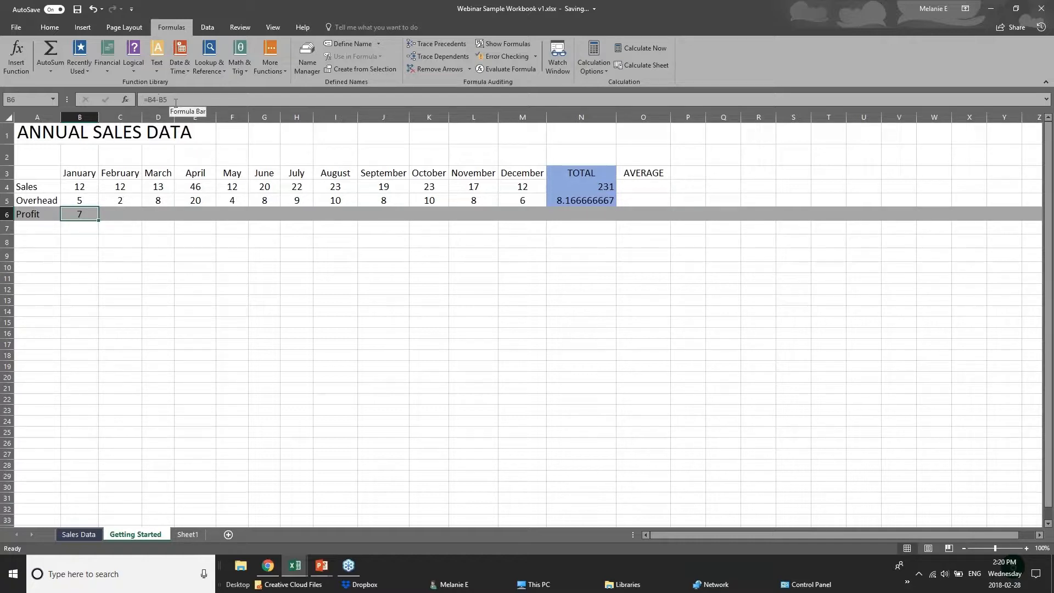
# - Copy the January Profit formula from B6 and paste it as formulas only into the February Profit cell C6
pyautogui.click(130, 209)
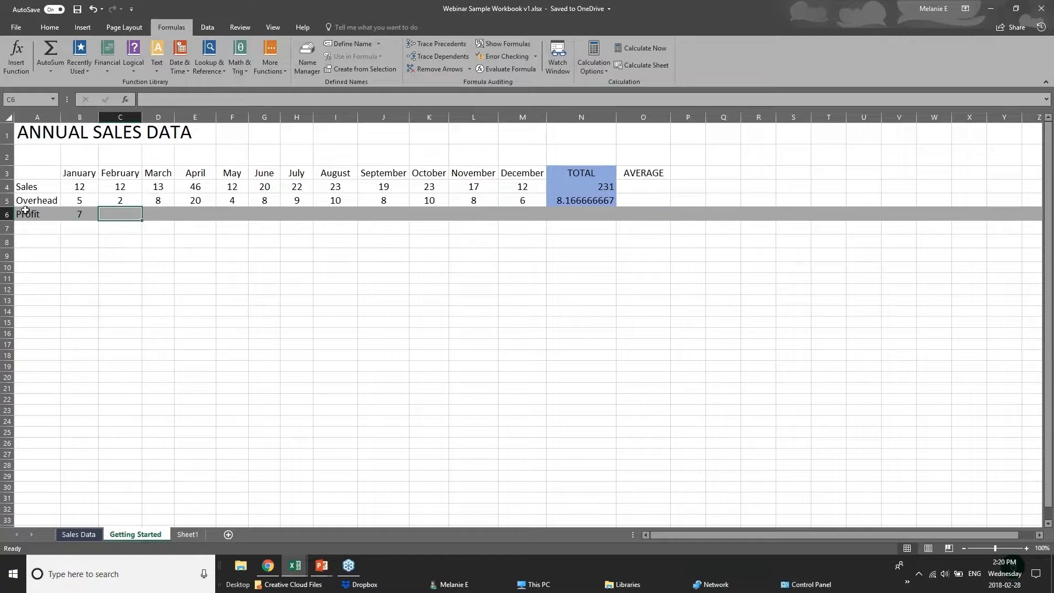
pyautogui.click(70, 215)
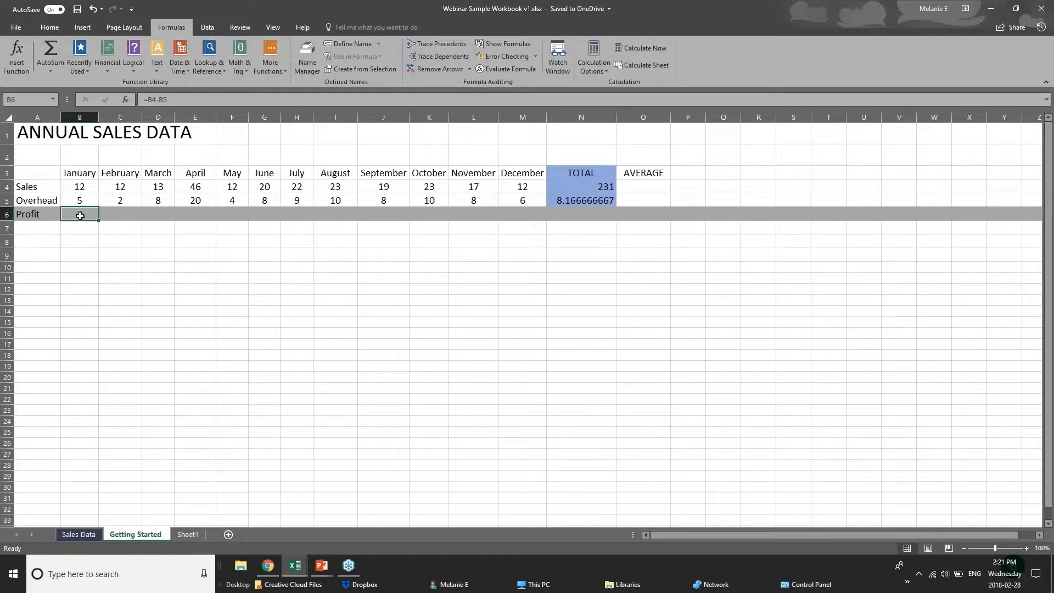
pyautogui.rightClick(80, 216)
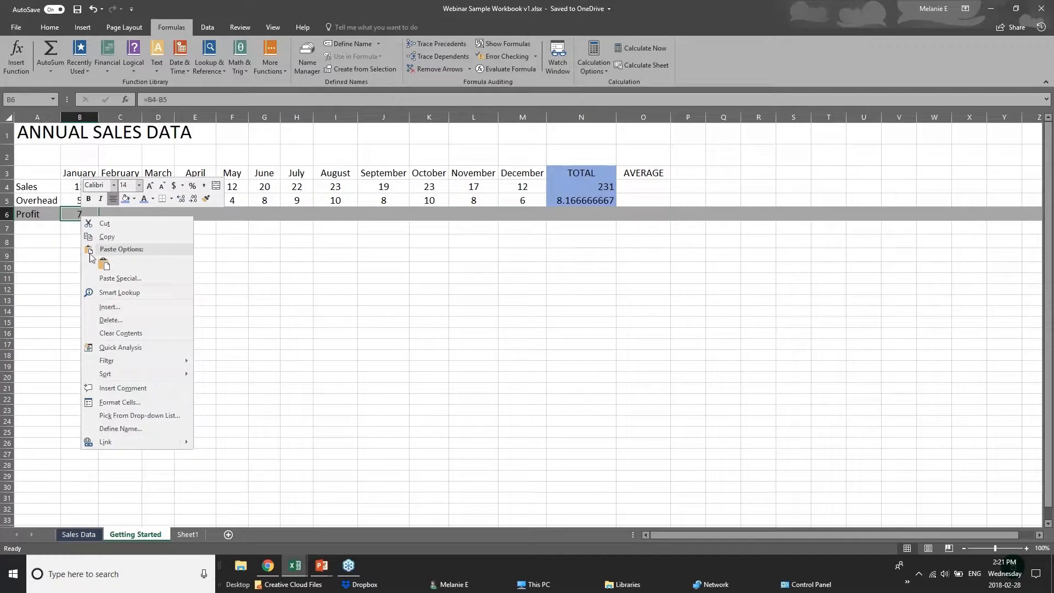
pyautogui.click(104, 237)
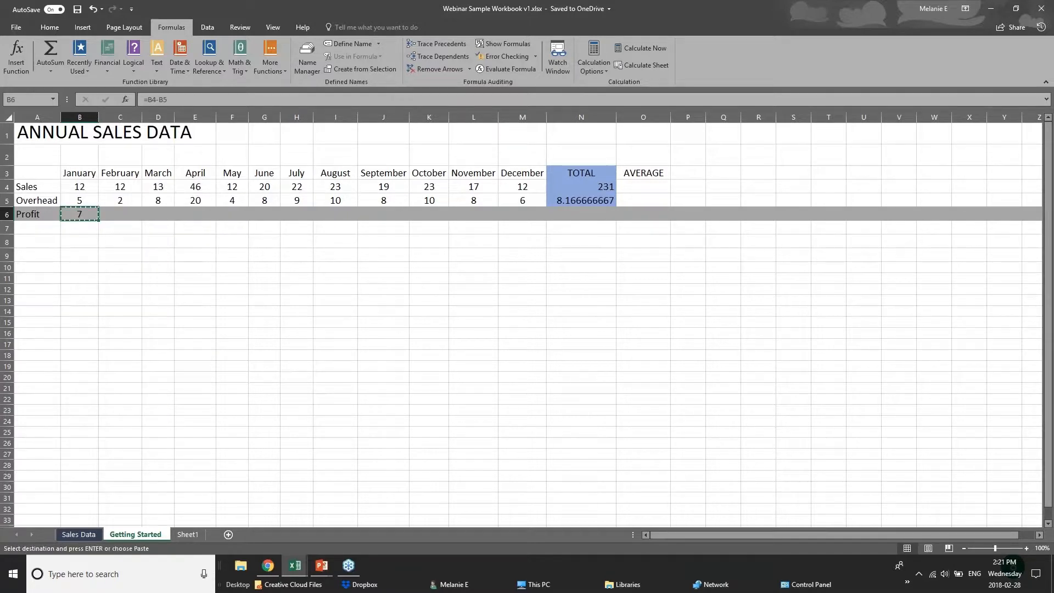
pyautogui.rightClick(118, 216)
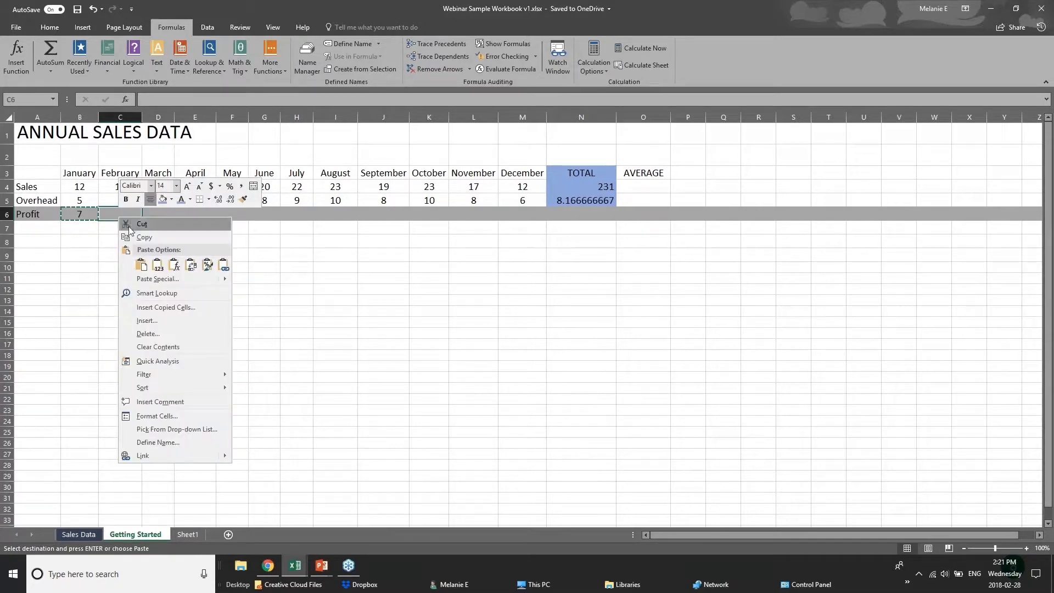
pyautogui.click(141, 266)
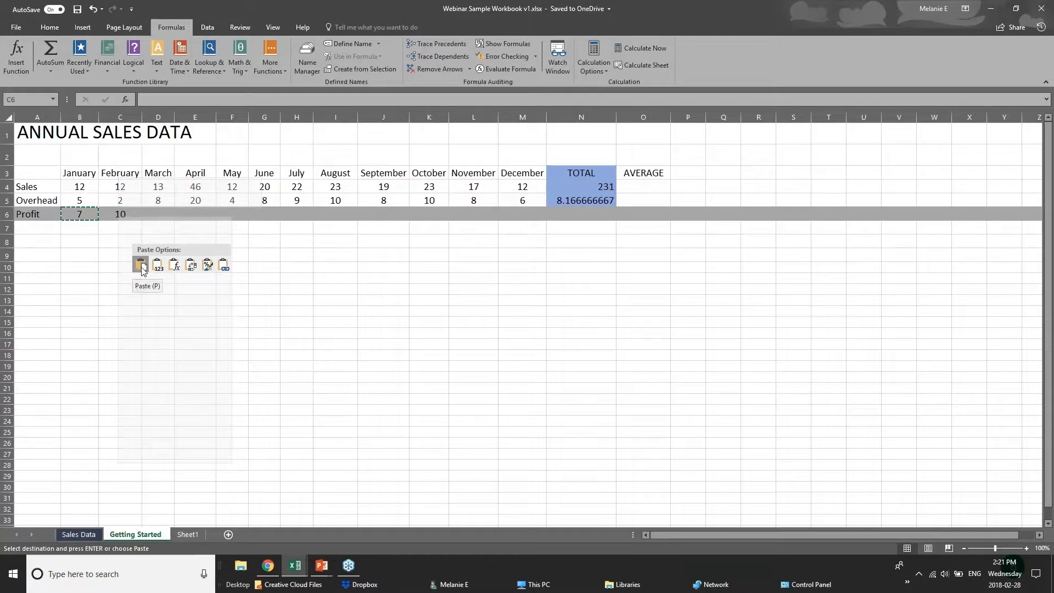
pyautogui.click(175, 266)
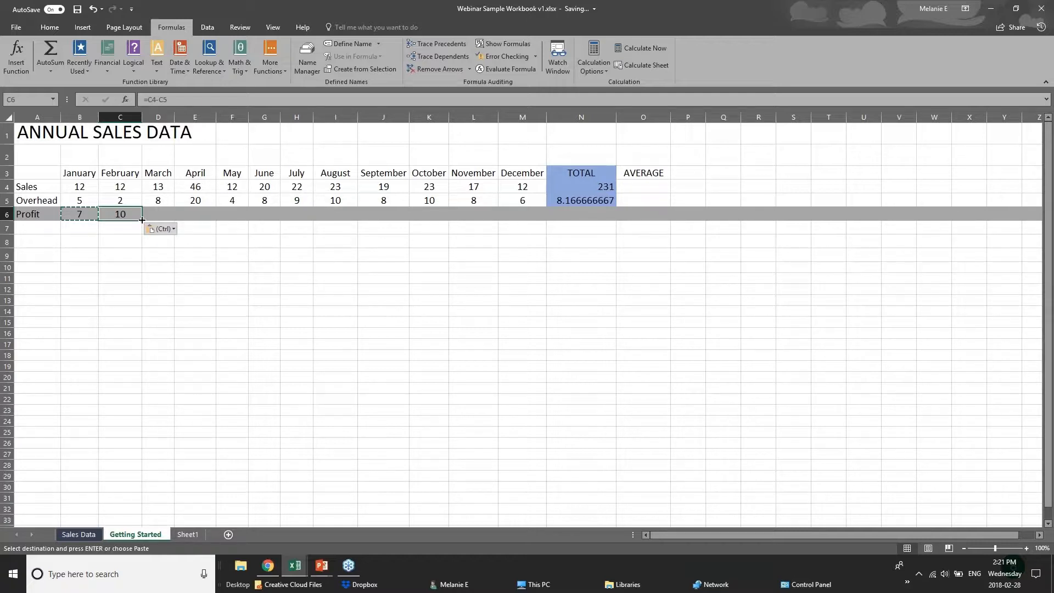
# - Fill the February Profit formula from C6 across the Profit row to December in M6
pyautogui.moveTo(141, 220); pyautogui.dragTo(529, 221)
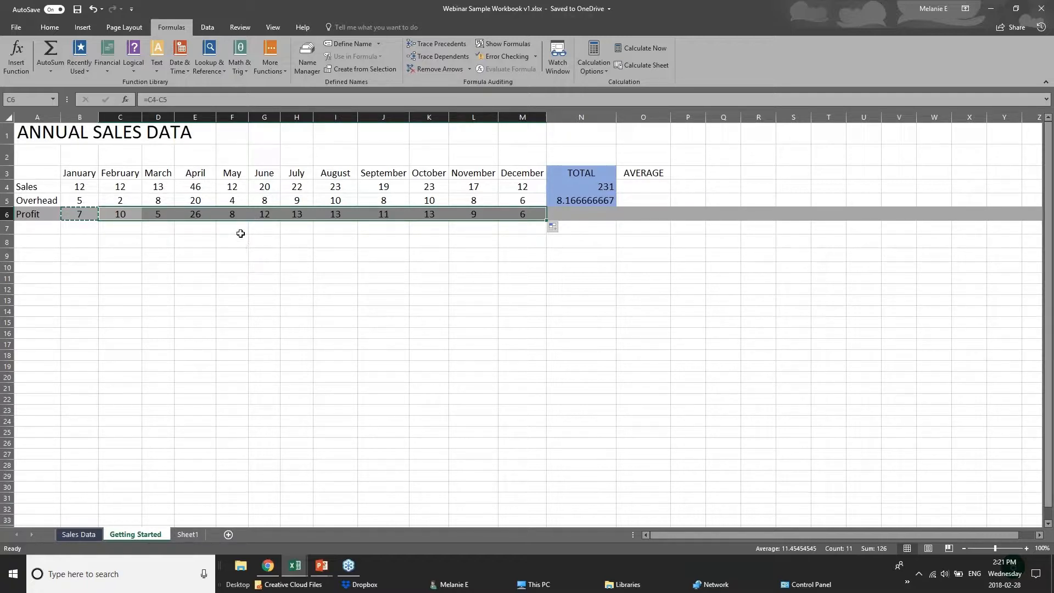
pyautogui.click(66, 185)
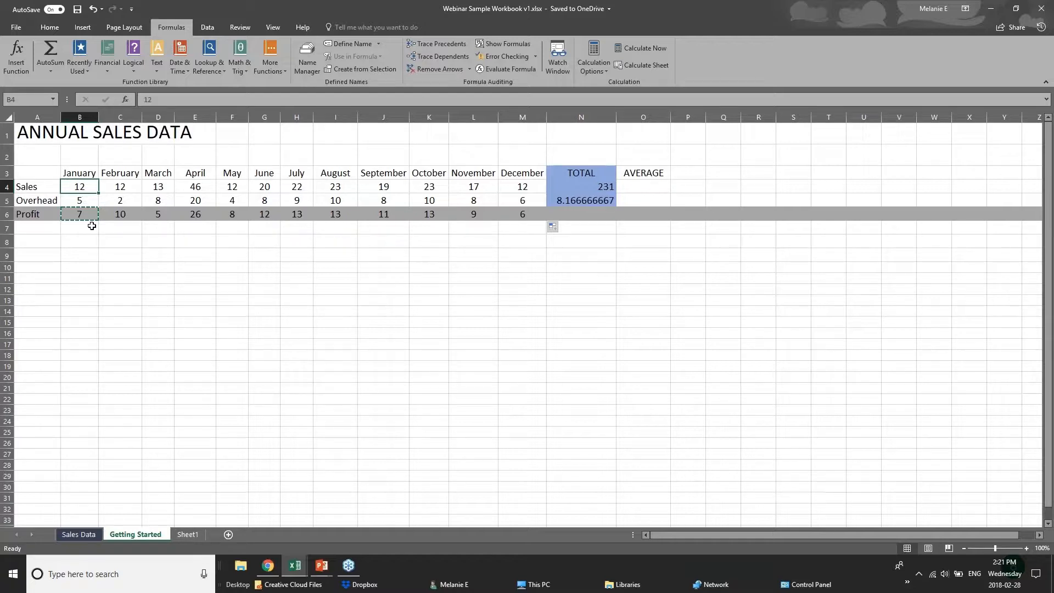
pyautogui.click(601, 215)
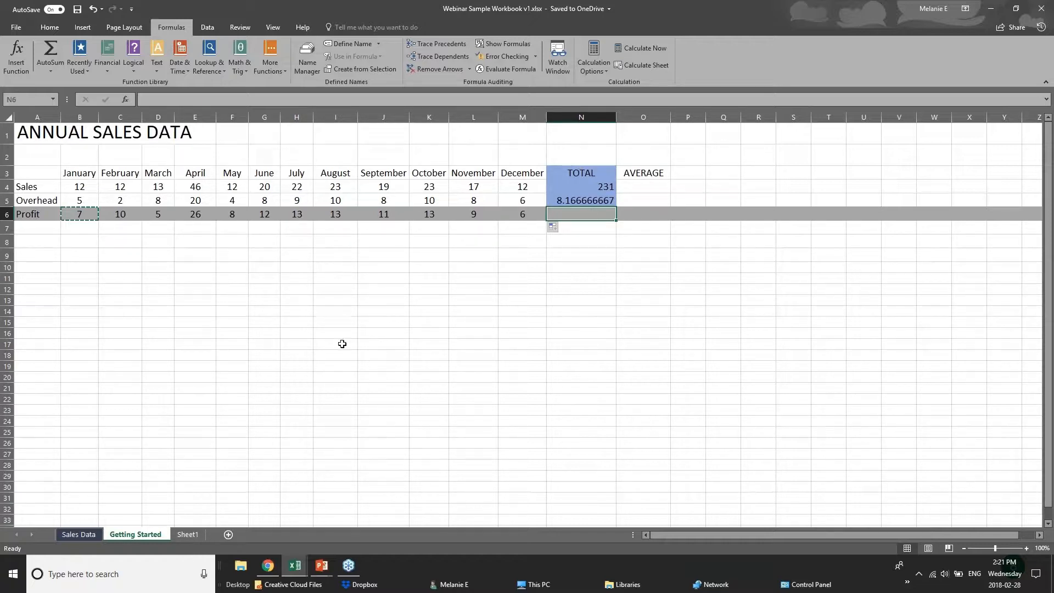
# - Switch to the PowerPoint slide show and advance from the Adding Formulas slide to the Formatting Worksheets slide
pyautogui.click(322, 566)
pyautogui.click(379, 516)
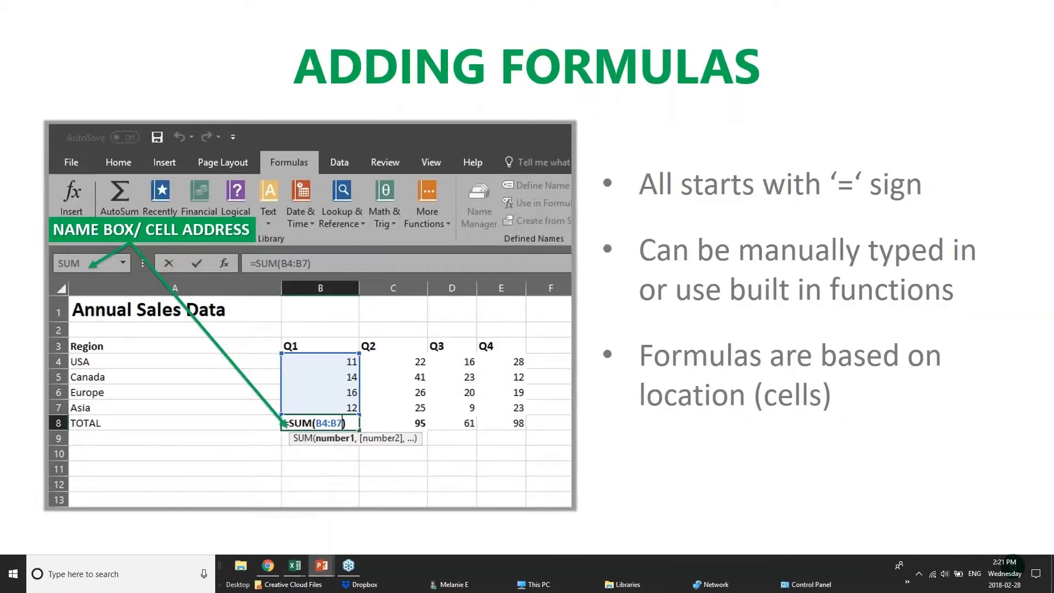
pyautogui.press('Right')
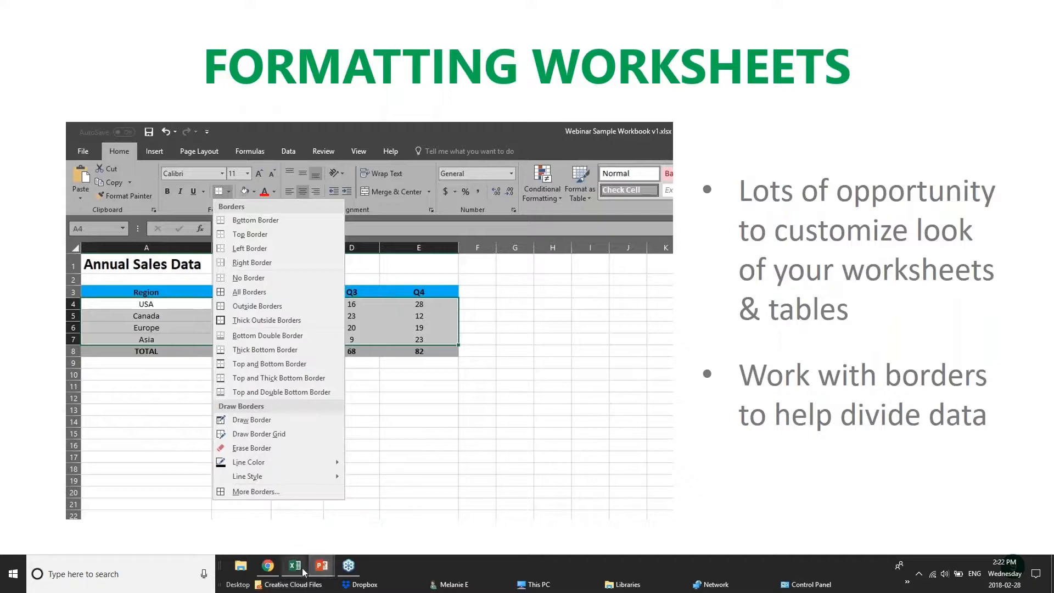
# - Switch from the slide show to Excel, show the Sales Data sheet, and bring up the pivotTables.xlsx workbook
pyautogui.moveTo(294, 565)
pyautogui.click(409, 507)
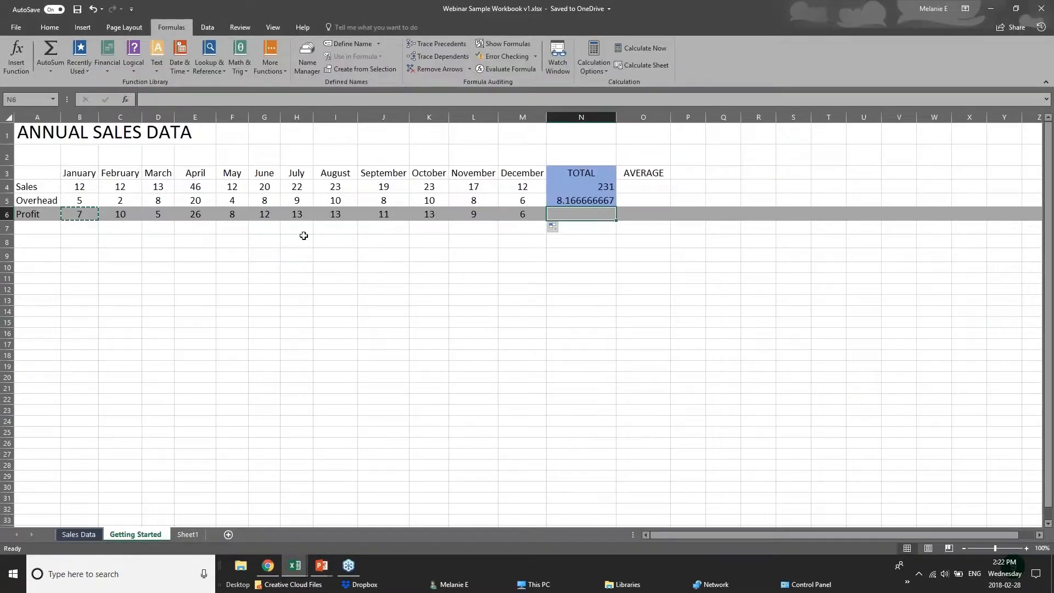
pyautogui.click(301, 254)
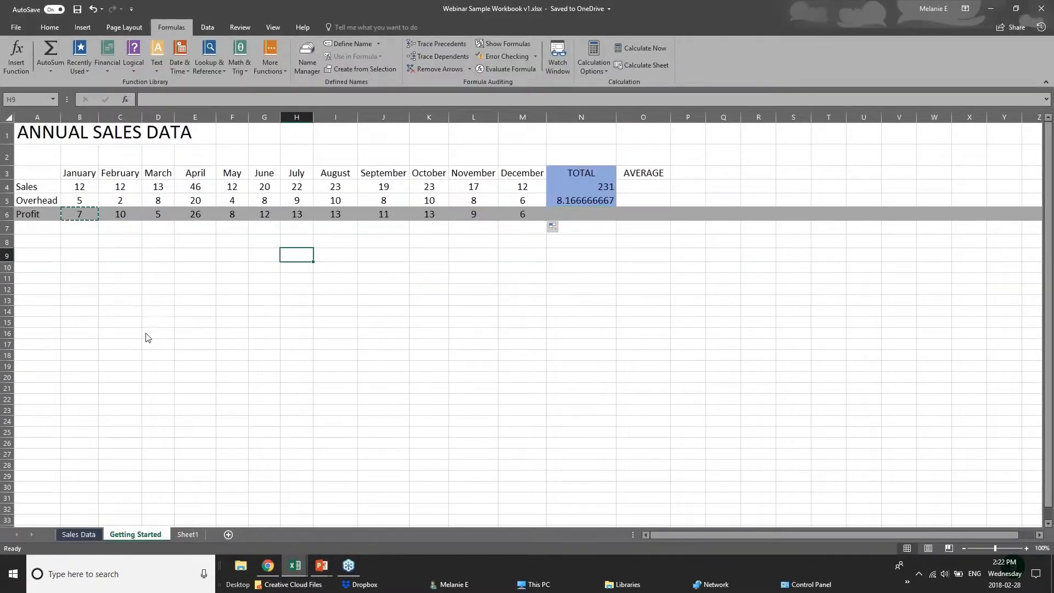
pyautogui.click(78, 535)
pyautogui.click(294, 565)
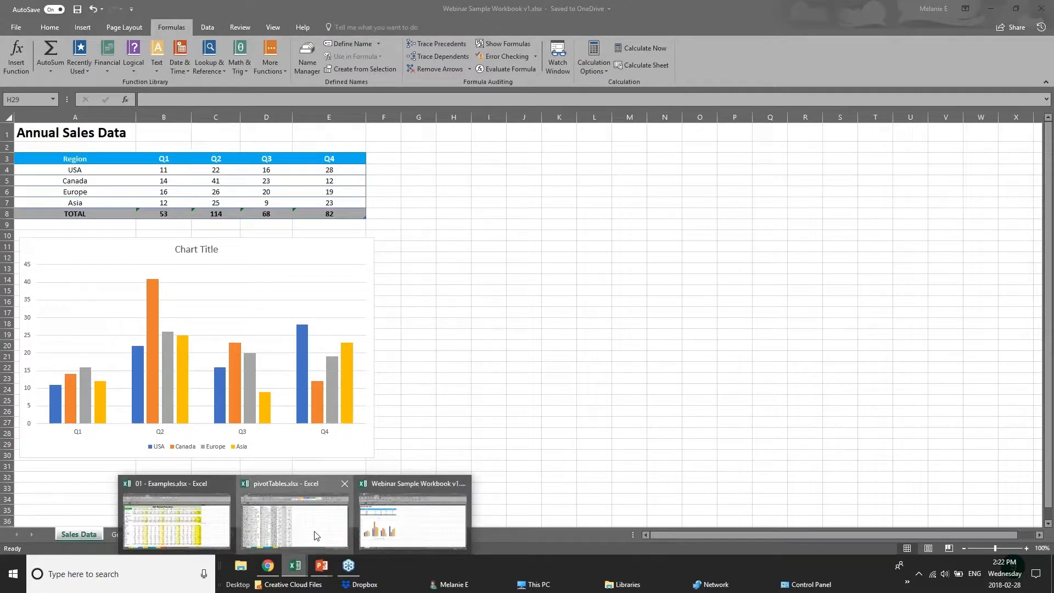
pyautogui.click(314, 536)
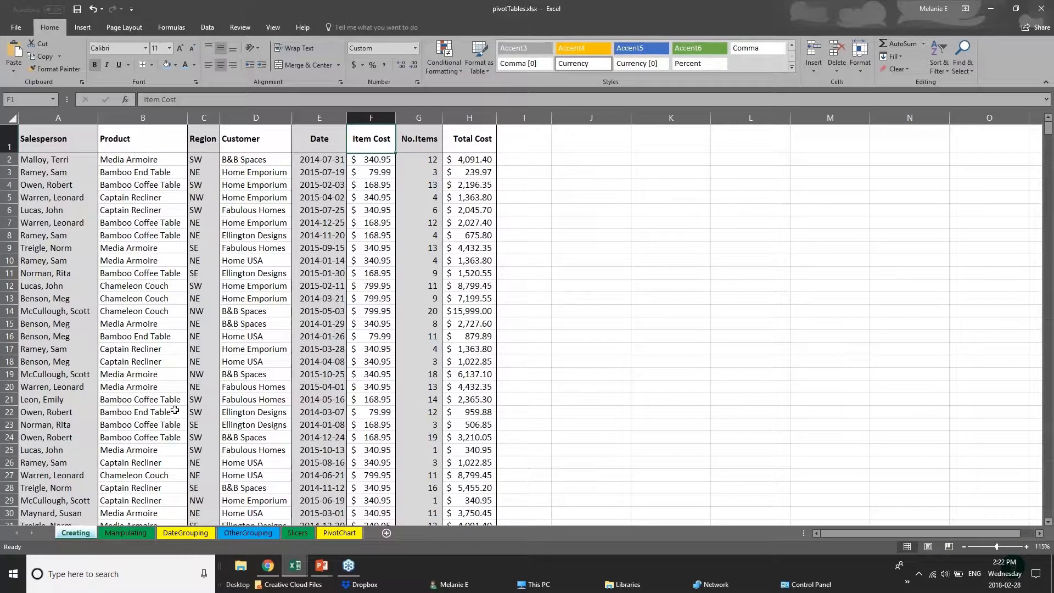
# - Examine the data rows and the alternating column shading from Salesperson to Total Cost on the Creating sheet
pyautogui.keyDown('ctrl'); pyautogui.scroll(1, 174, 409); pyautogui.keyUp('ctrl')
pyautogui.scroll(-20, 174, 410)
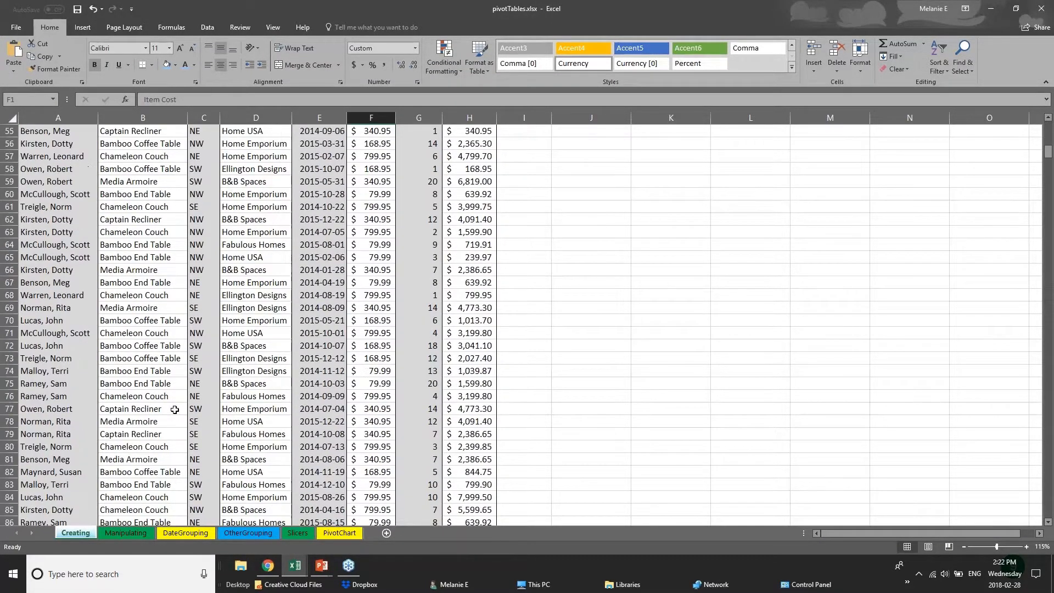
pyautogui.scroll(20, 206, 362)
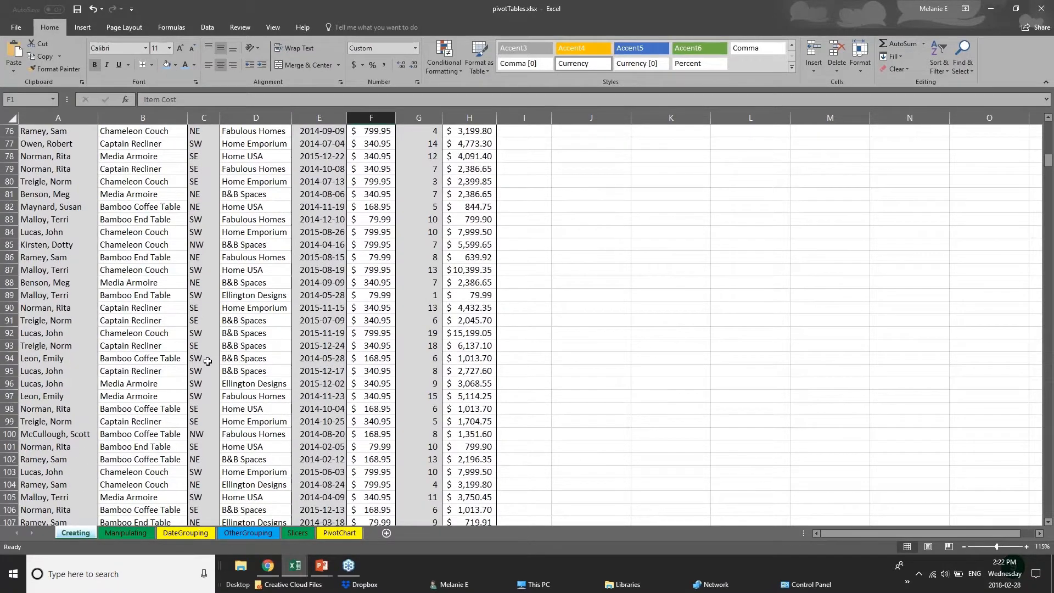
pyautogui.click(63, 174)
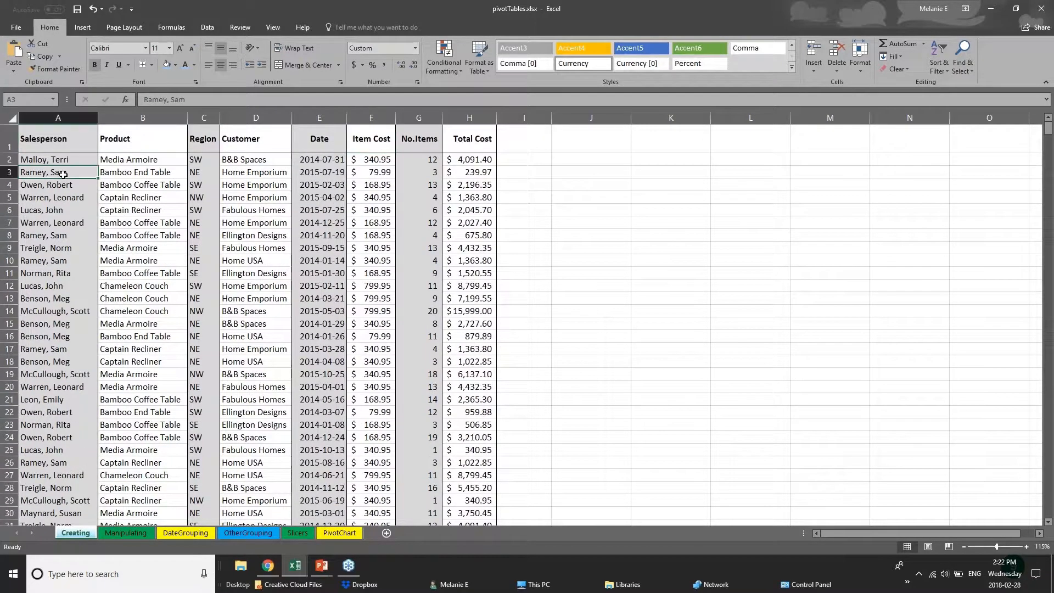
pyautogui.click(64, 145)
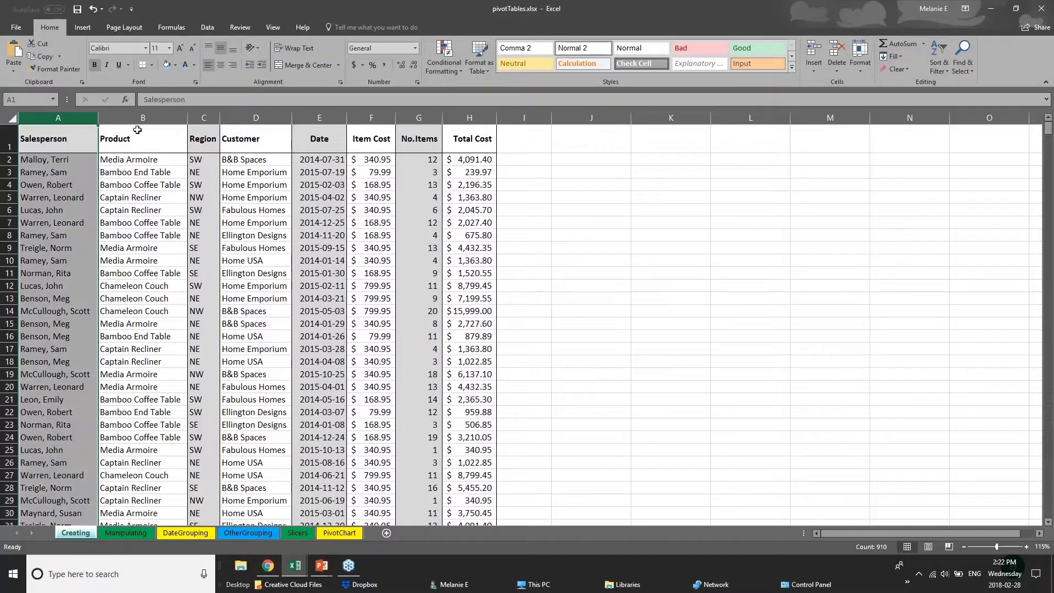
pyautogui.click(162, 117)
pyautogui.click(205, 116)
pyautogui.click(255, 117)
pyautogui.click(317, 117)
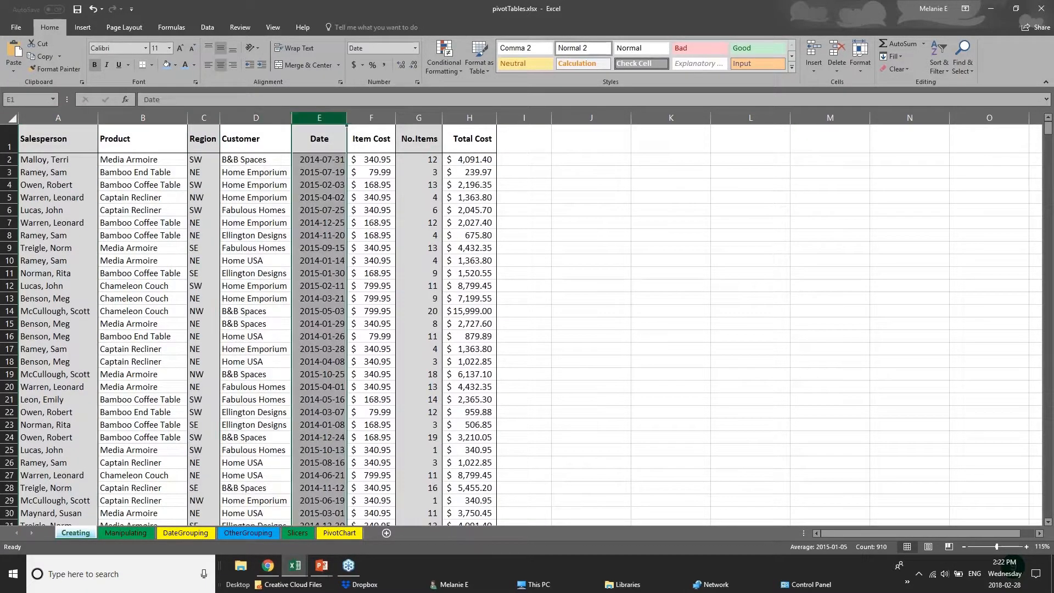
pyautogui.click(371, 116)
pyautogui.click(419, 117)
pyautogui.click(463, 116)
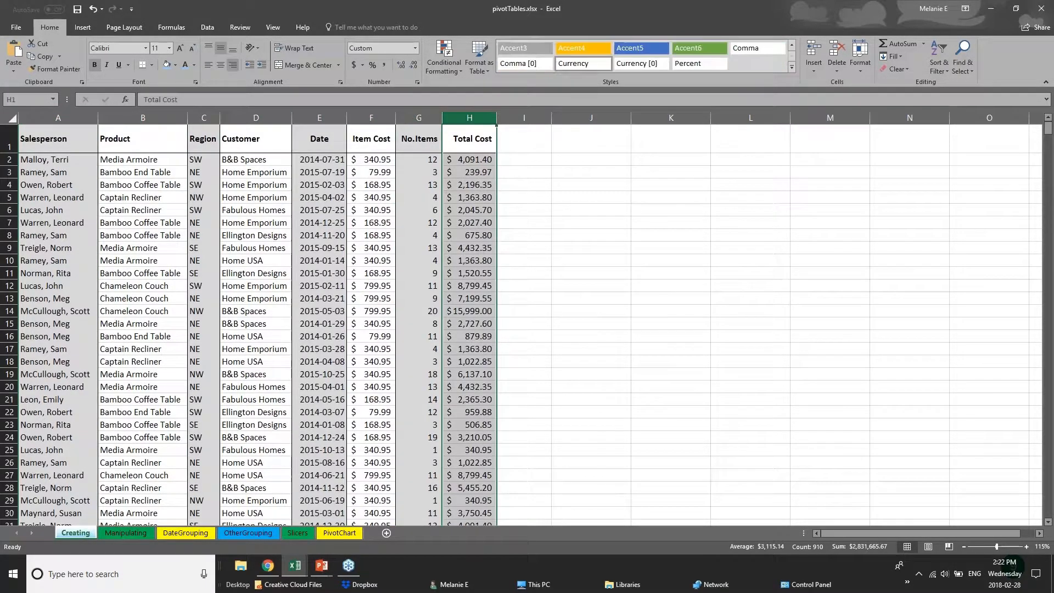
# - Fill the entire Salesperson column A with a light blue theme colour
pyautogui.click(58, 117)
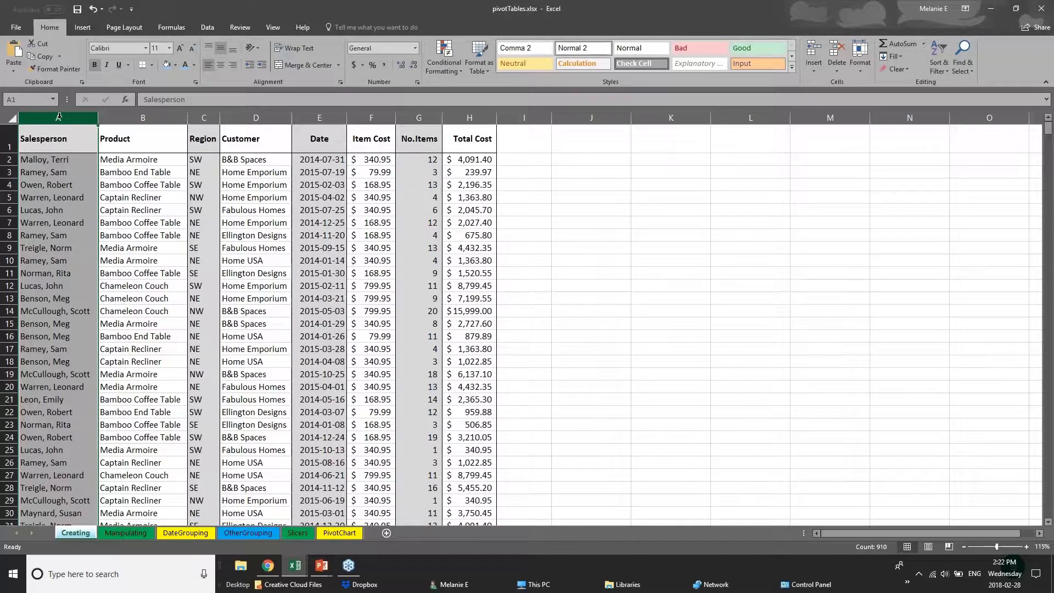
pyautogui.rightClick(59, 116)
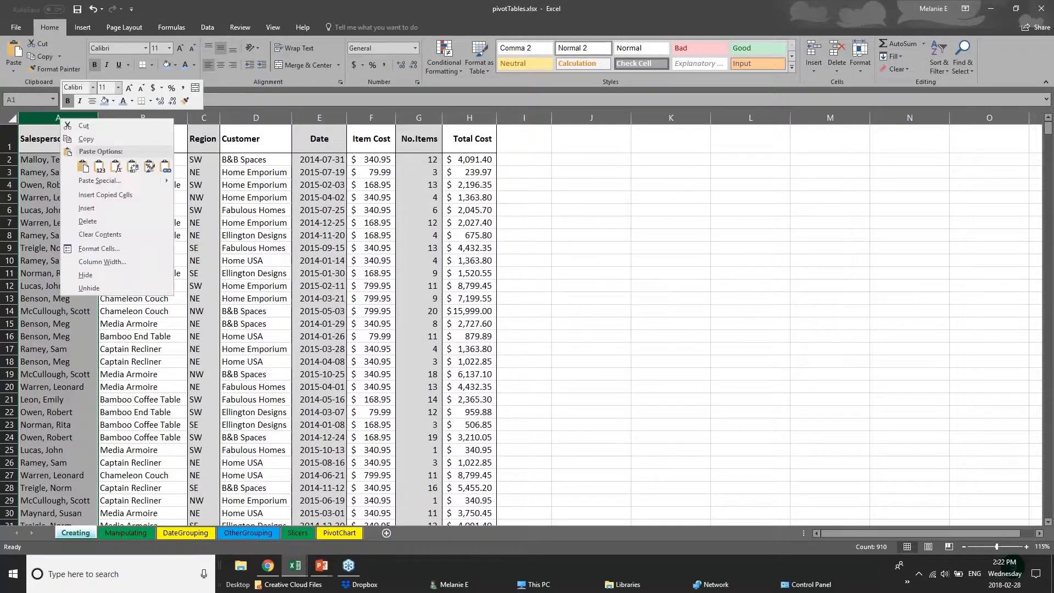
pyautogui.click(112, 102)
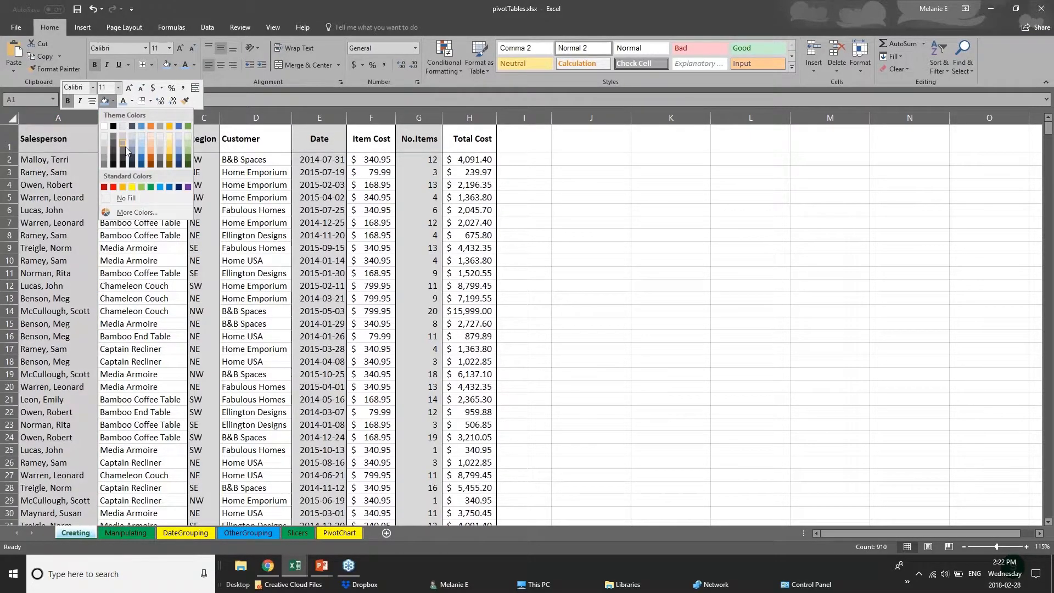
pyautogui.click(143, 158)
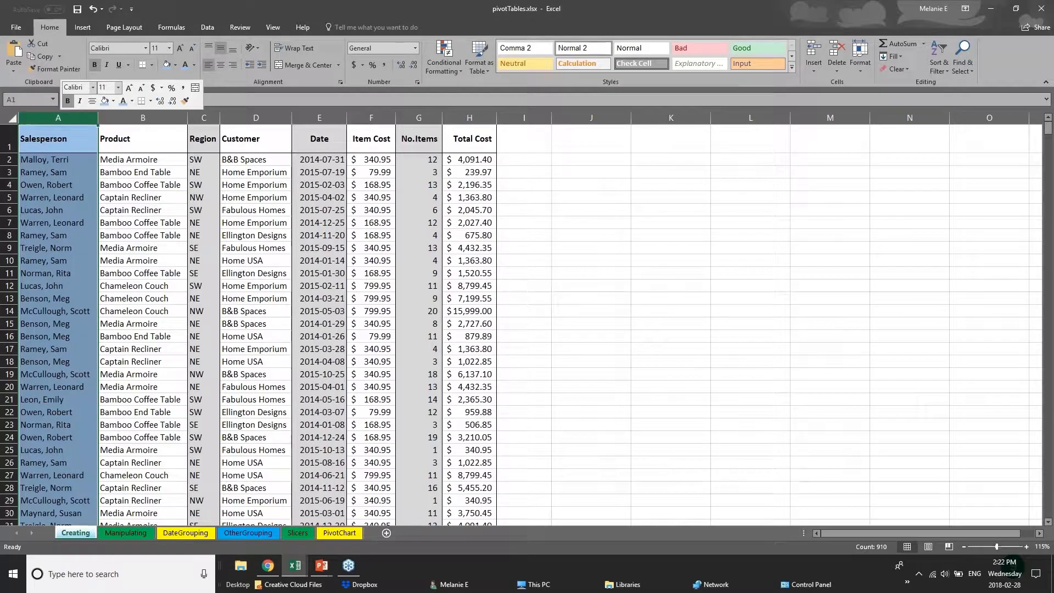
pyautogui.click(53, 174)
# - Apply a Thick Bottom Border to the whole header row 1 of the Creating sheet
pyautogui.moveTo(42, 145); pyautogui.dragTo(483, 143)
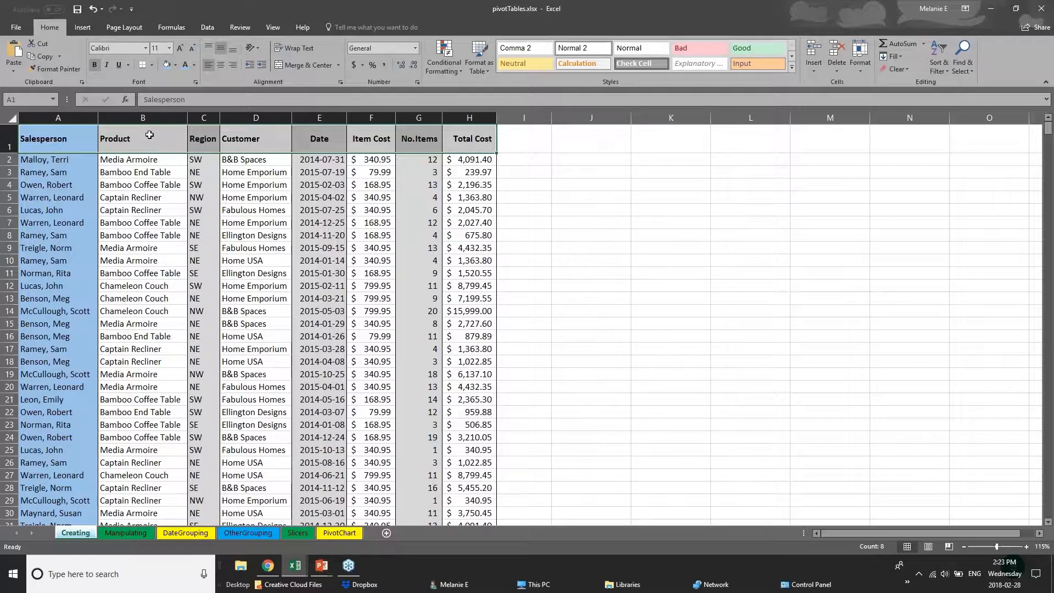
pyautogui.click(11, 142)
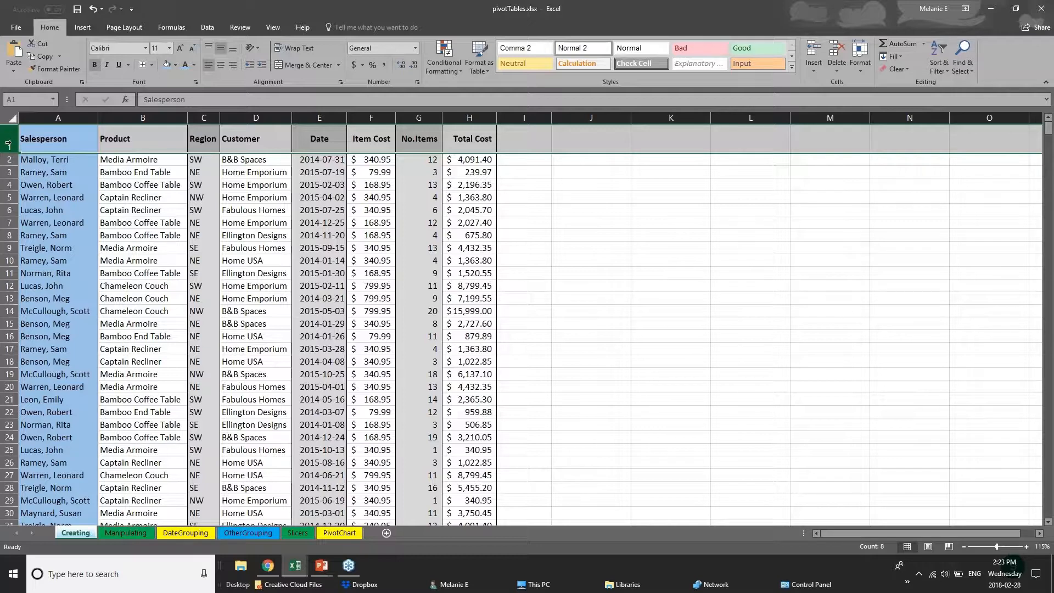
pyautogui.click(153, 65)
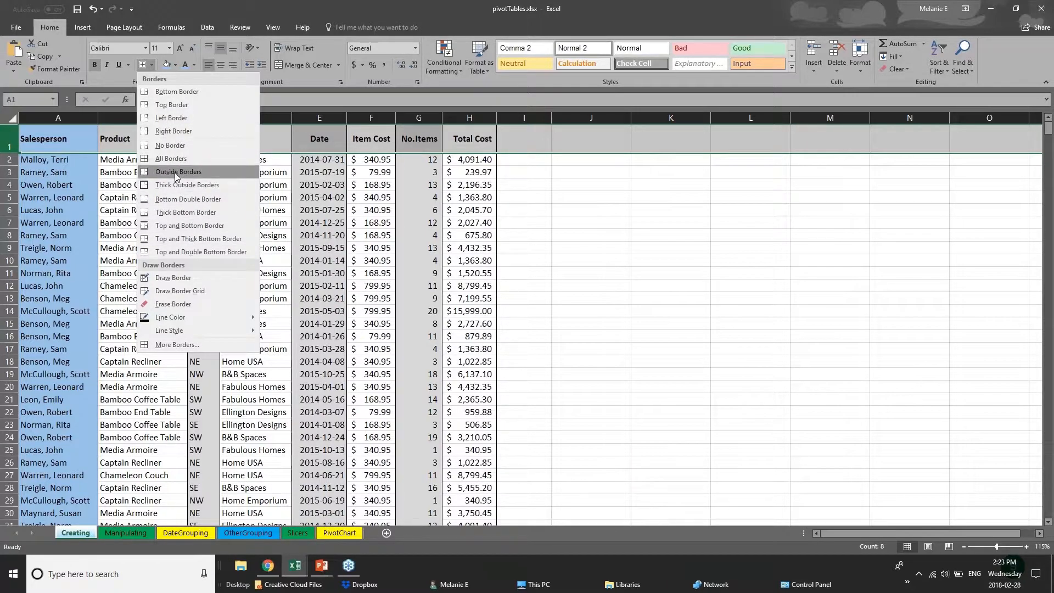
pyautogui.click(9, 140)
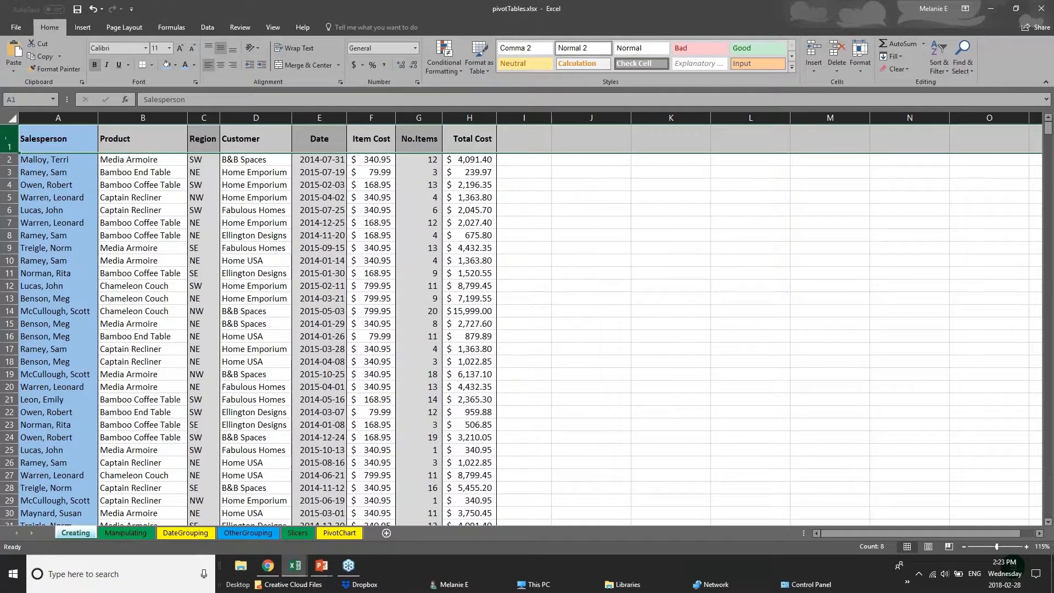
pyautogui.click(152, 64)
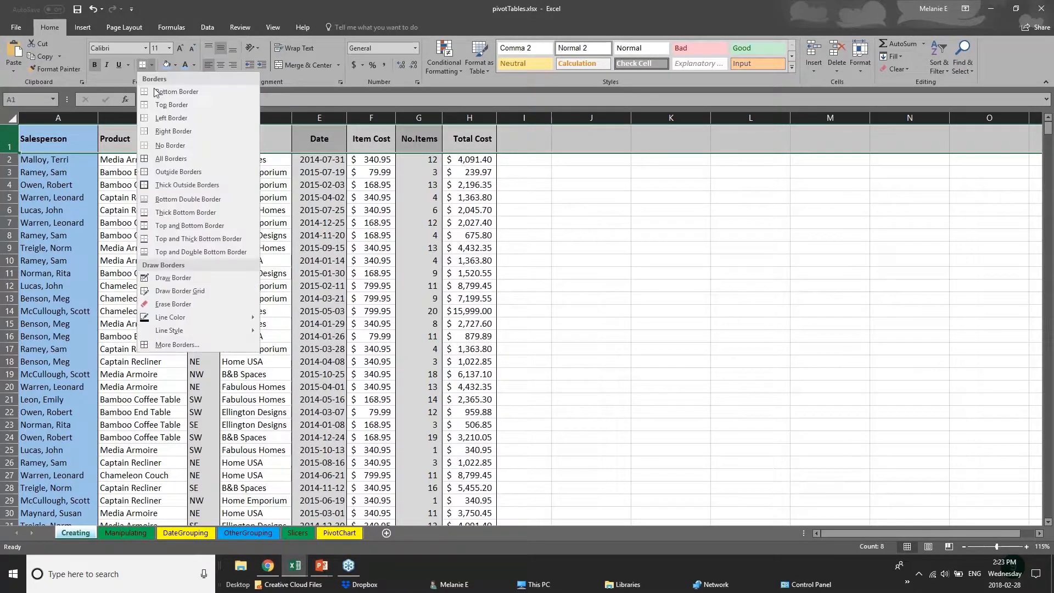
pyautogui.click(158, 214)
pyautogui.moveTo(60, 141); pyautogui.dragTo(479, 136)
pyautogui.click(244, 334)
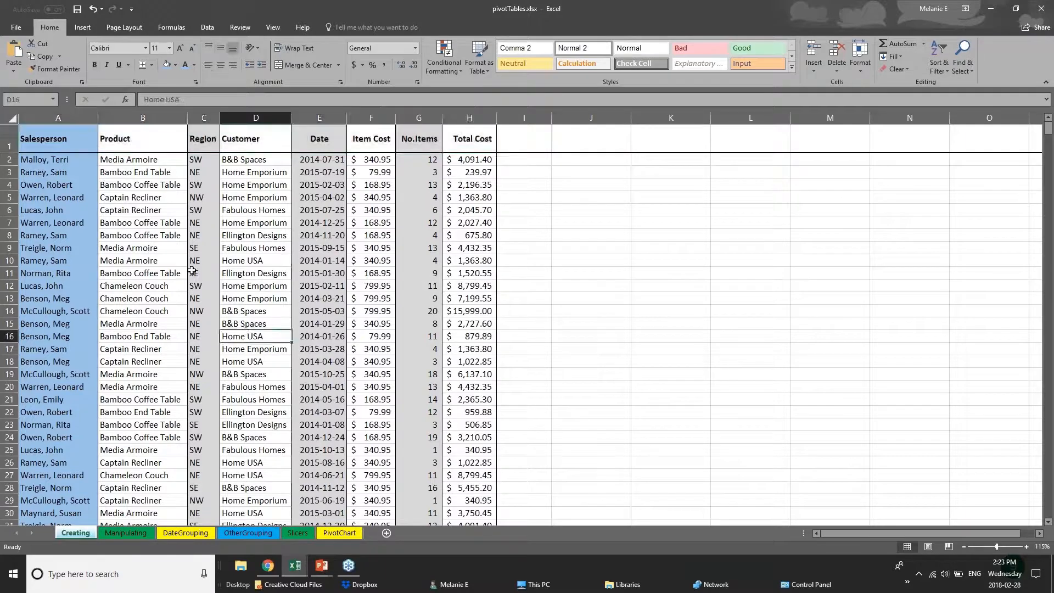
# - Look through the DateGrouping, Slicers and PivotChart sheets, and switch to the 01 - Examples.xlsx workbook
pyautogui.scroll(-1, 76, 436)
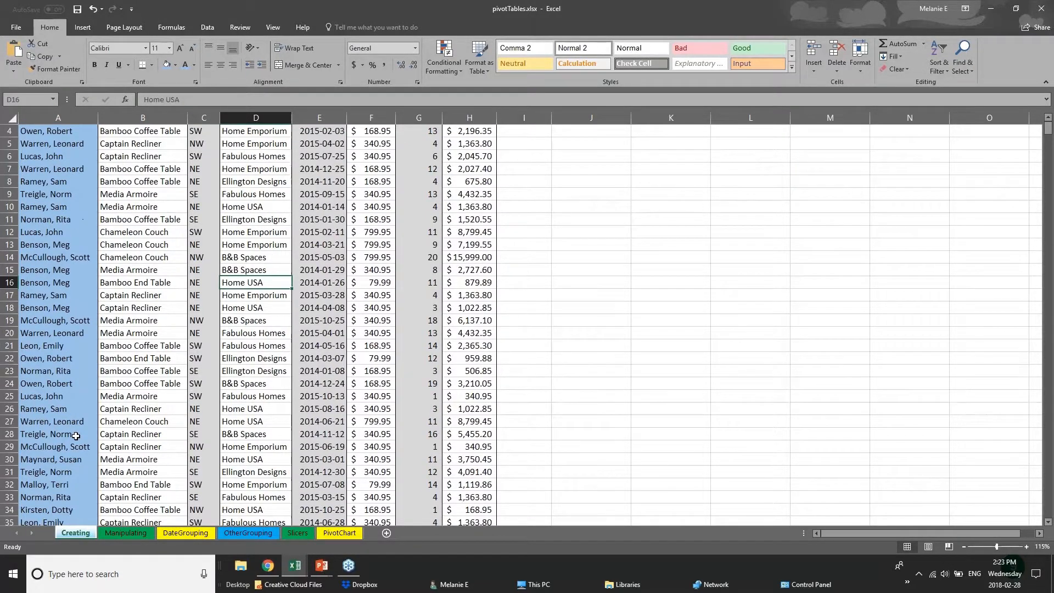
pyautogui.scroll(-10, 75, 435)
pyautogui.click(186, 533)
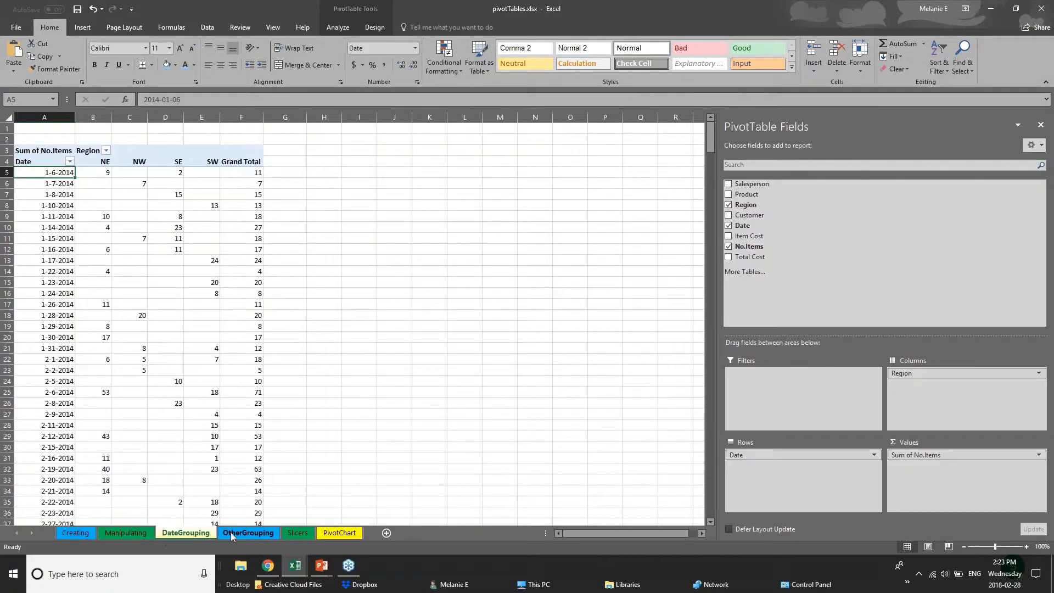
pyautogui.click(298, 532)
pyautogui.click(329, 533)
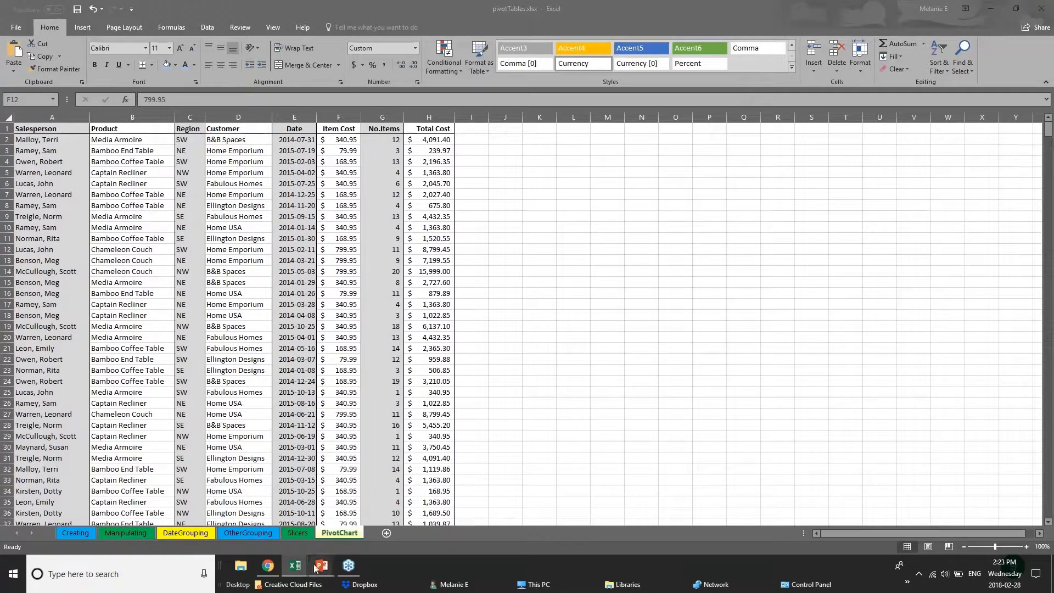
pyautogui.moveTo(298, 564)
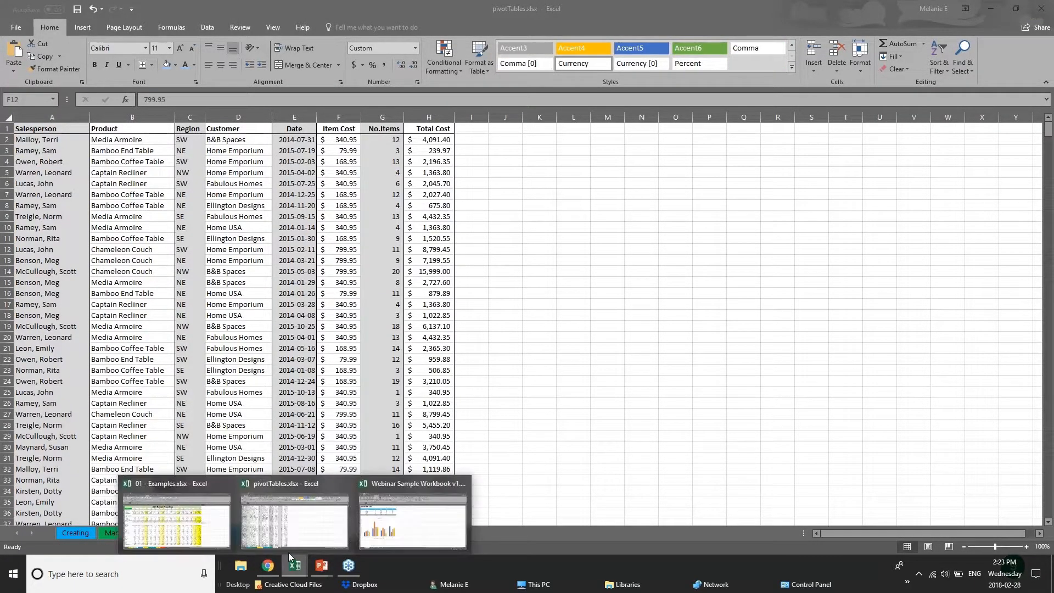
pyautogui.click(176, 522)
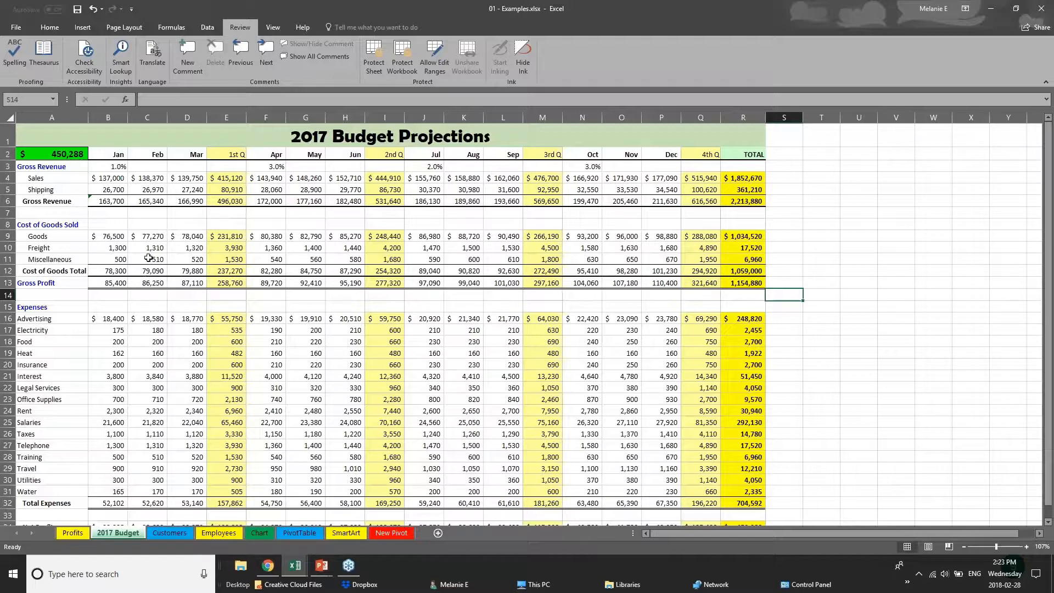
# - Examine the shaded quarter columns, the Gross Revenue total row and the month header row on the 2017 Budget sheet
pyautogui.click(229, 157)
pyautogui.click(226, 112)
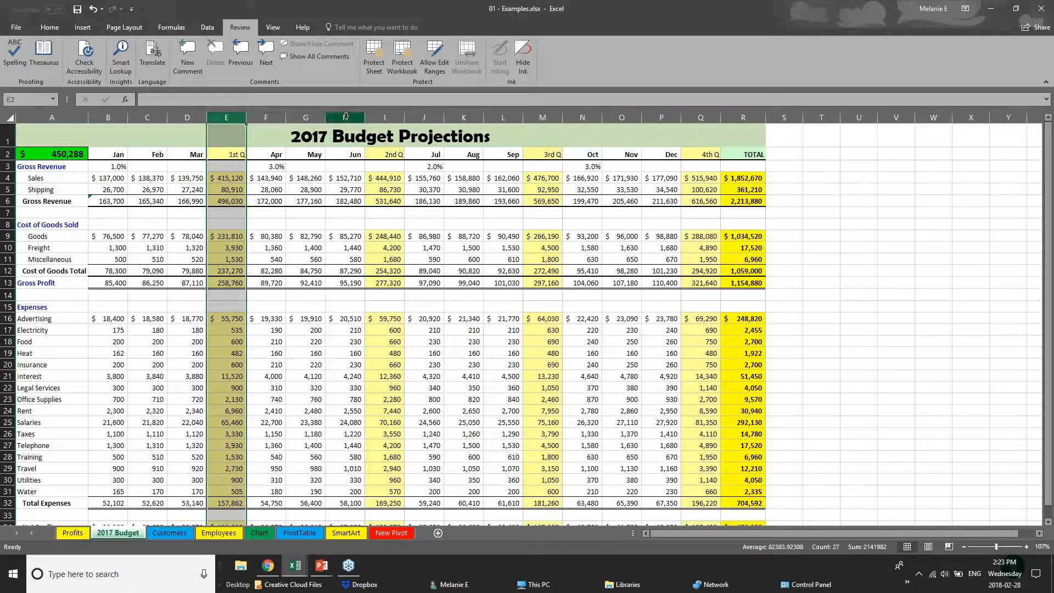
pyautogui.click(385, 117)
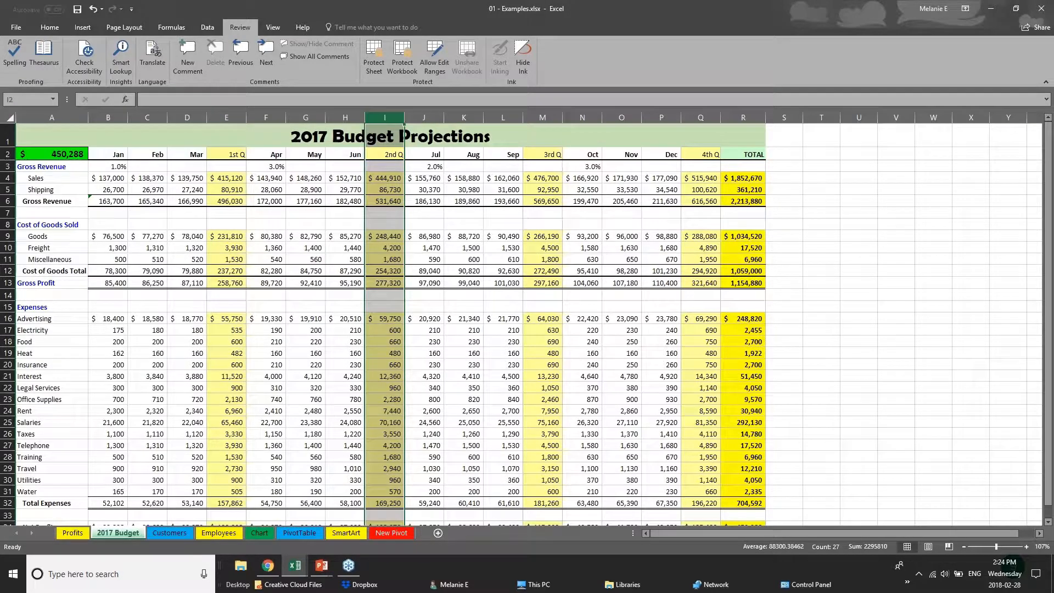
pyautogui.click(701, 117)
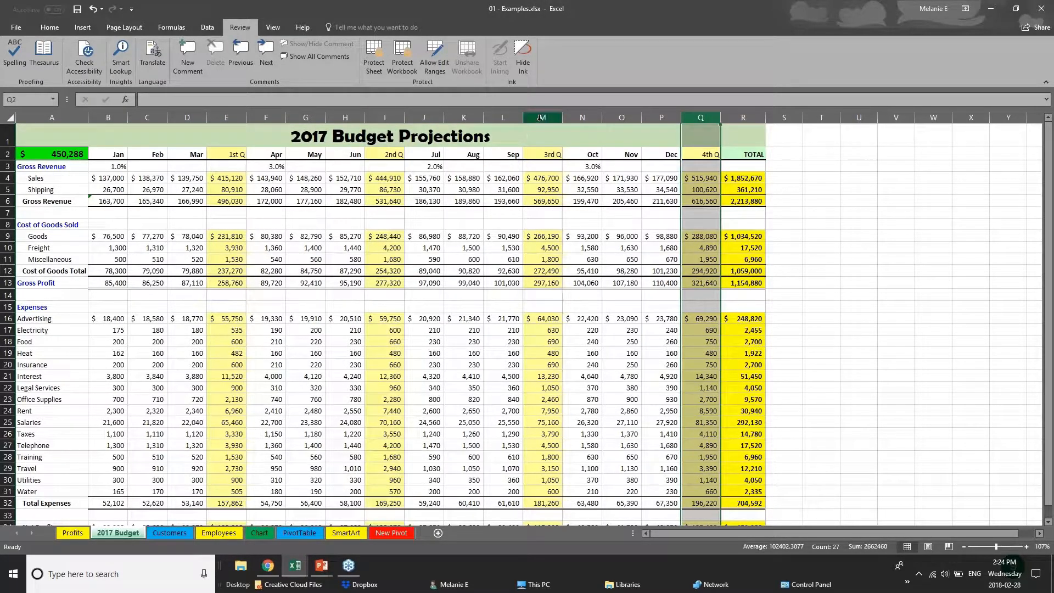
pyautogui.click(542, 117)
pyautogui.moveTo(108, 202); pyautogui.dragTo(746, 201)
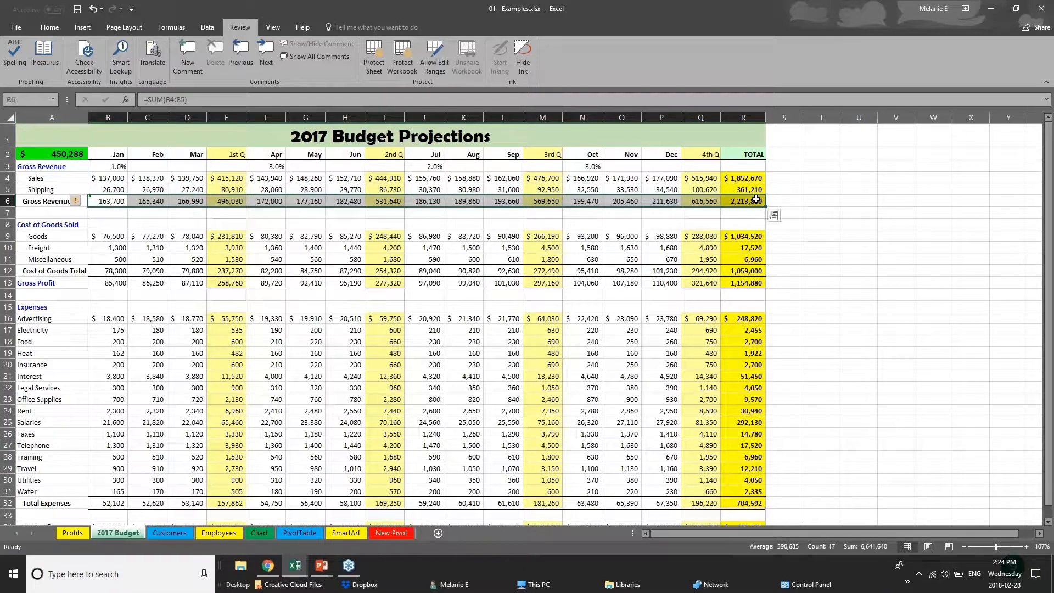
pyautogui.moveTo(124, 155); pyautogui.dragTo(771, 164)
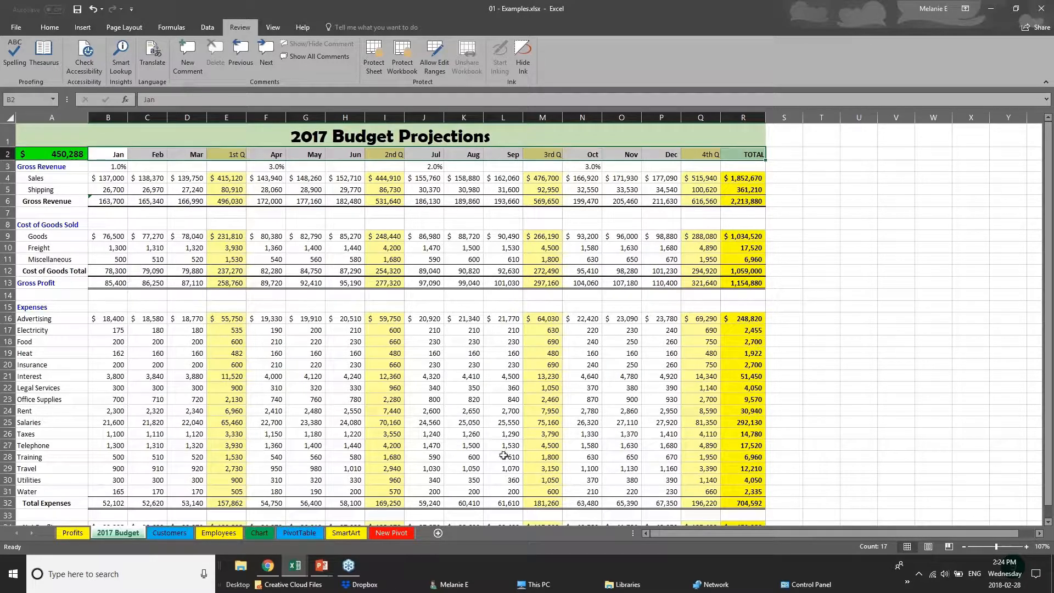
pyautogui.scroll(-1, 499, 460)
pyautogui.scroll(1, 499, 460)
# - Remove all borders from the entire 2017 Budget sheet with No Border
pyautogui.click(11, 118)
pyautogui.click(38, 28)
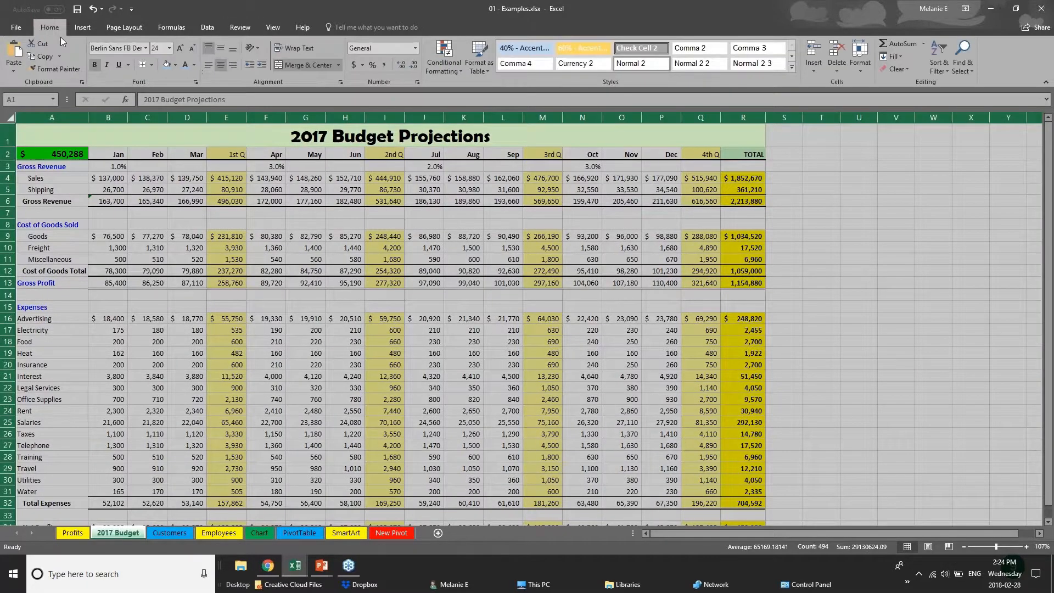
pyautogui.click(151, 65)
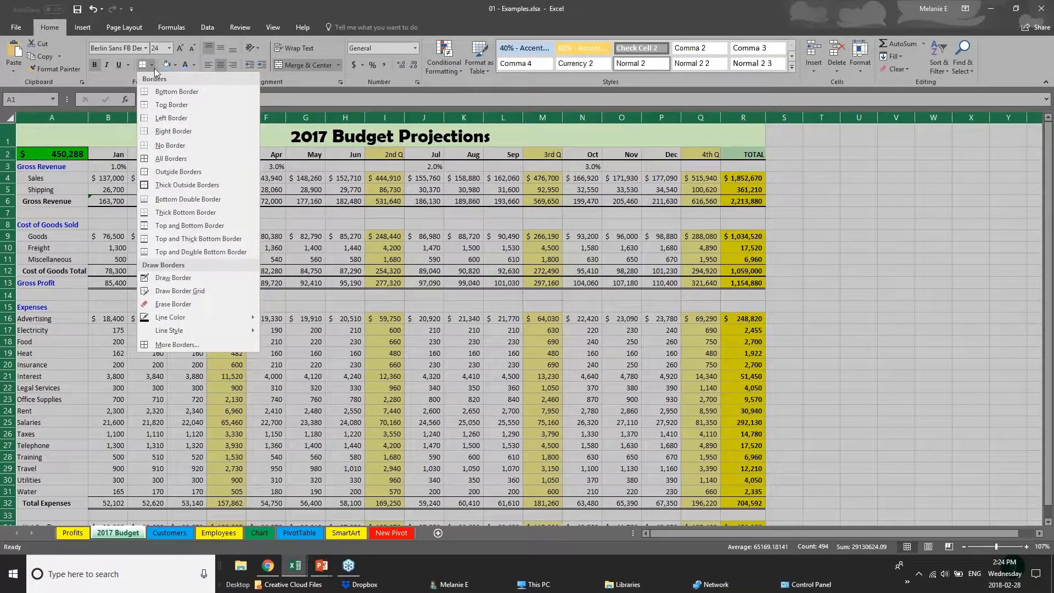
pyautogui.click(182, 146)
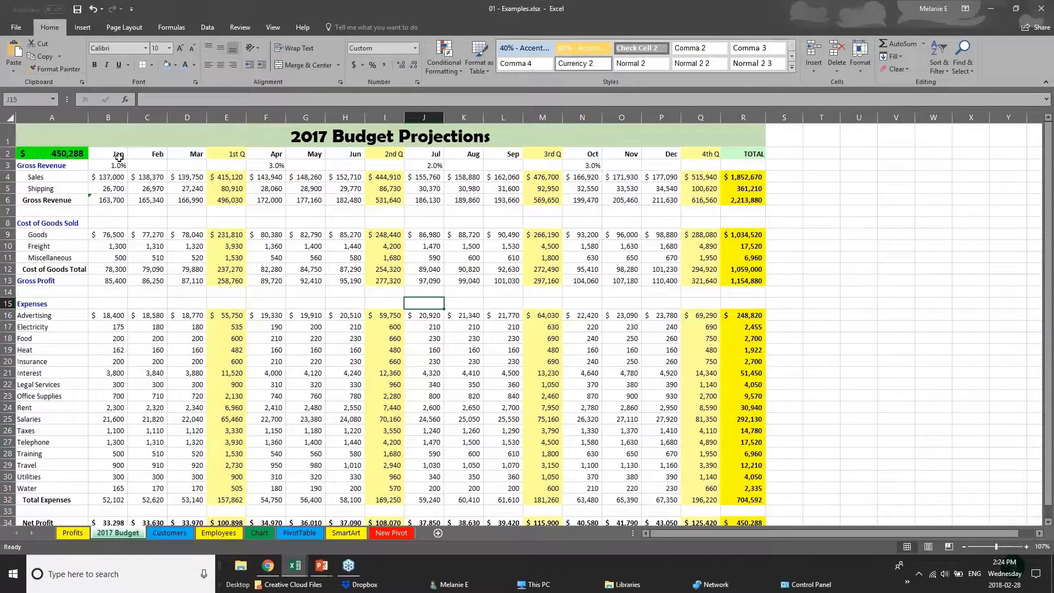
# - Apply a Top and Bottom Border and a light blue fill to the month header cells B2:R2
pyautogui.click(117, 156)
pyautogui.hotkey('ctrl', 'shift', 'Right')
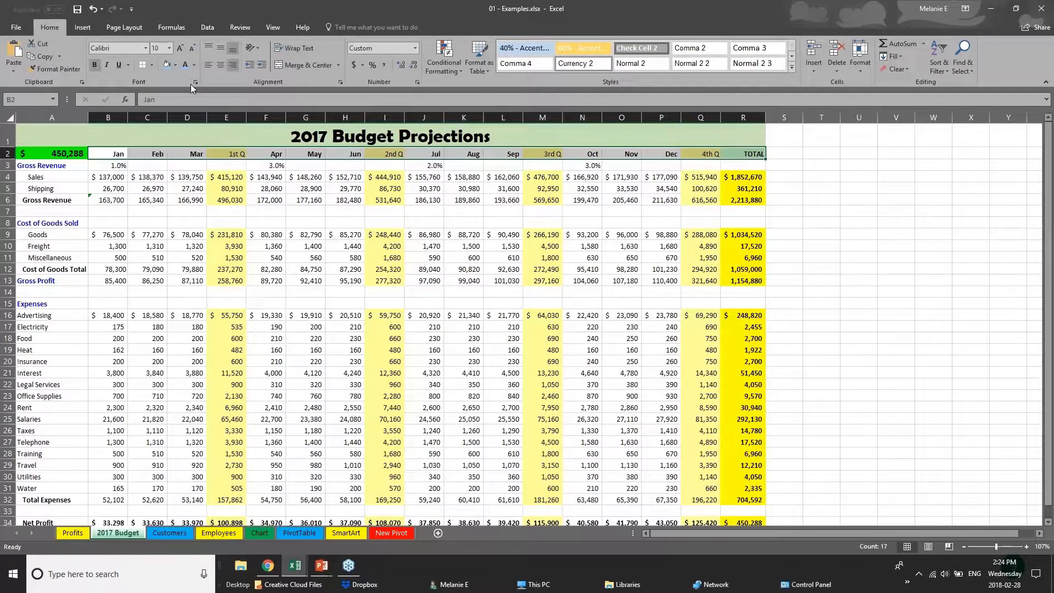
pyautogui.click(152, 65)
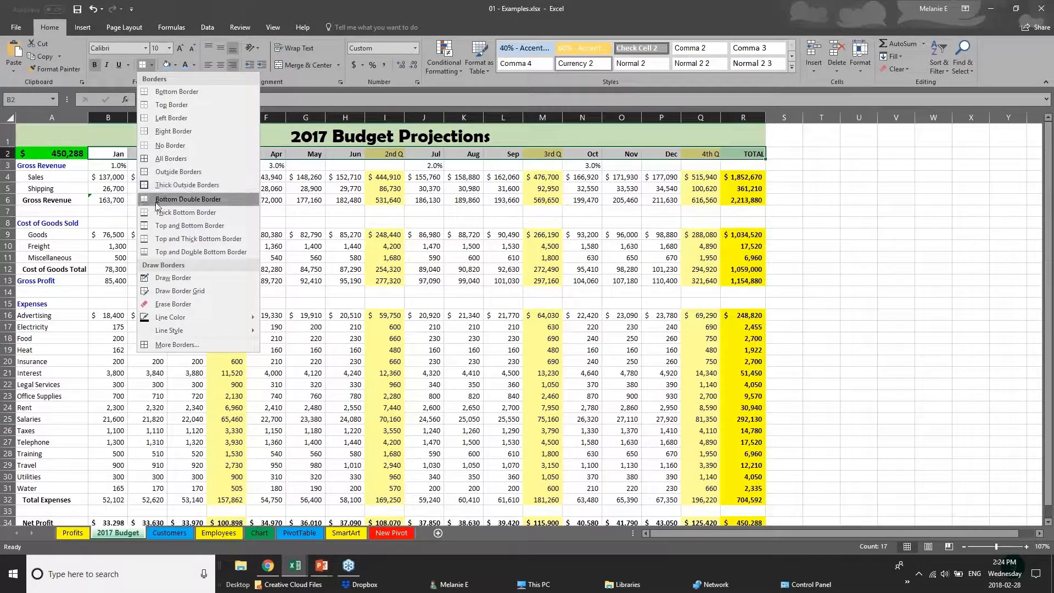
pyautogui.click(164, 226)
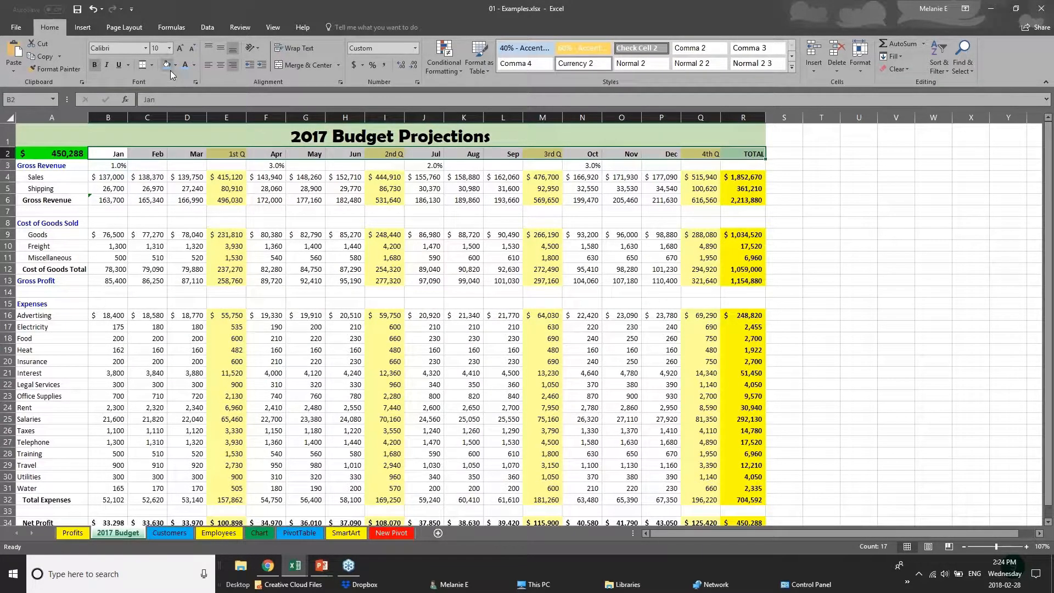
pyautogui.click(158, 258)
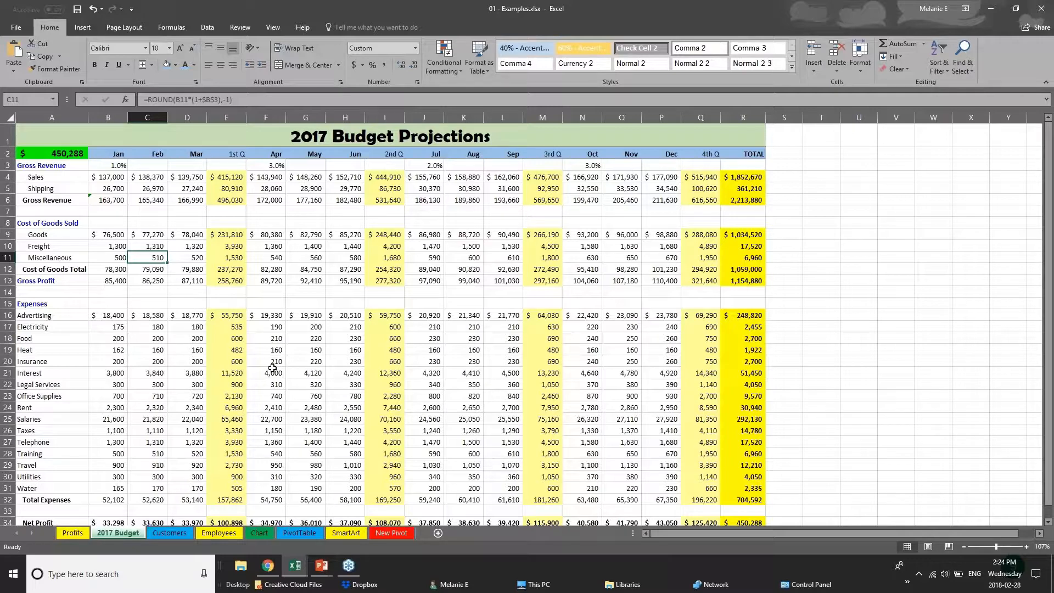
pyautogui.click(164, 199)
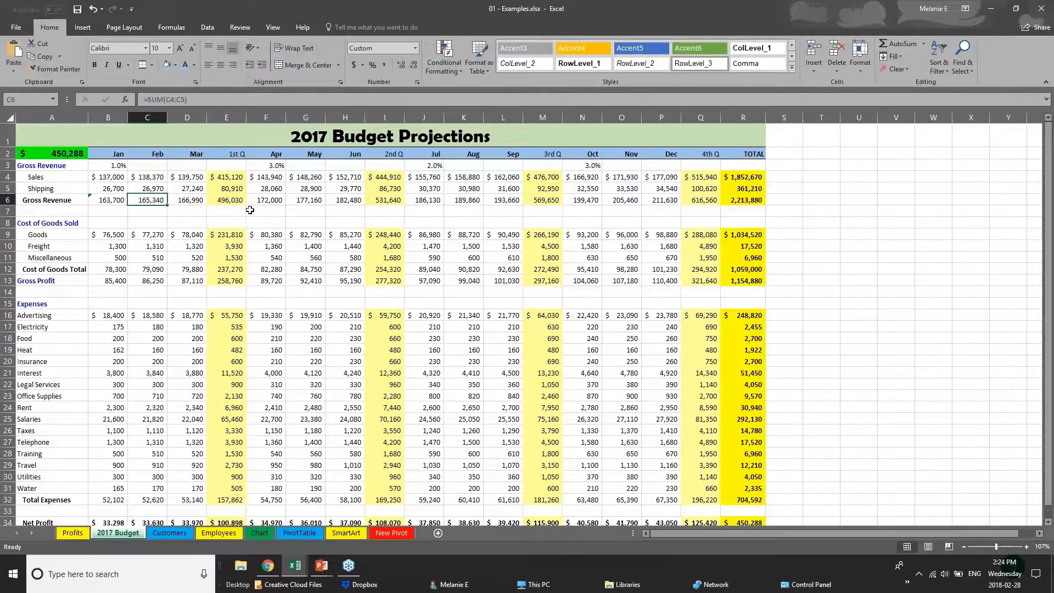
pyautogui.click(99, 179)
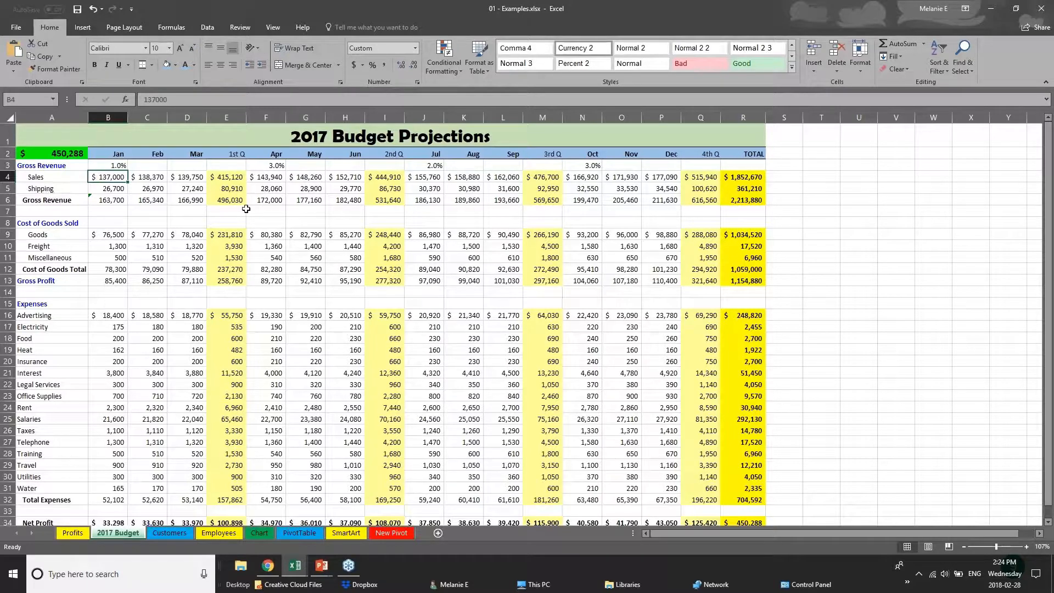
# - Change the font of the 2017 Budget Projections title in row 1 to Arial
pyautogui.click(8, 135)
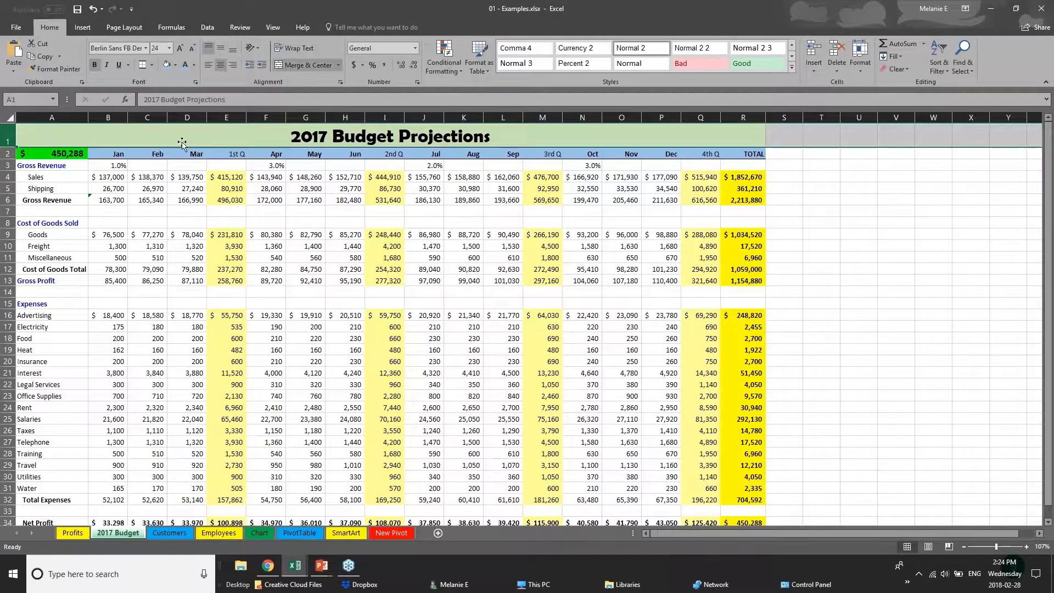
pyautogui.doubleClick(295, 137)
pyautogui.moveTo(295, 137); pyautogui.dragTo(492, 140)
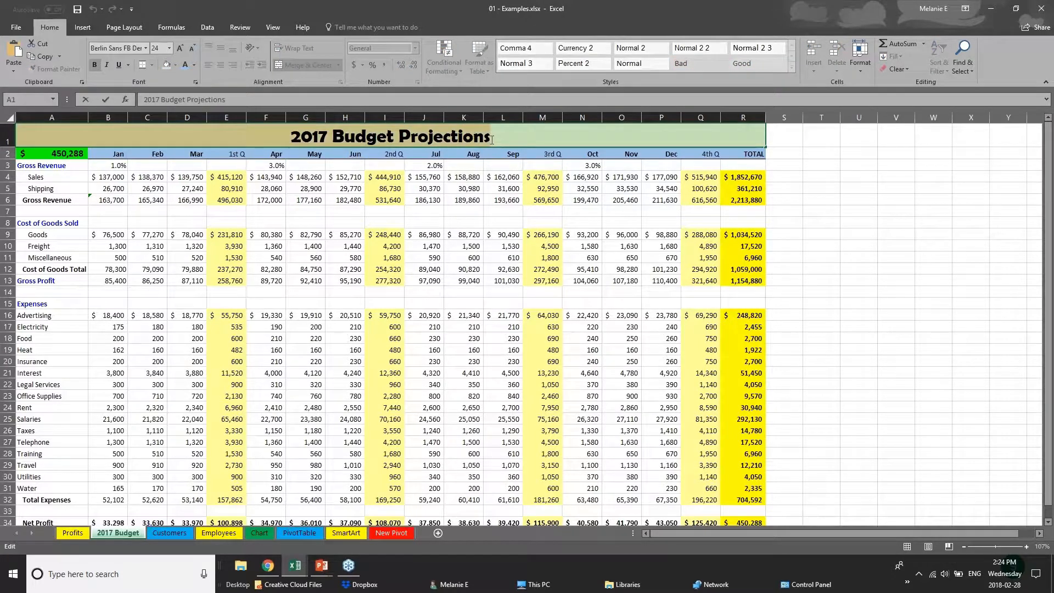
pyautogui.click(146, 49)
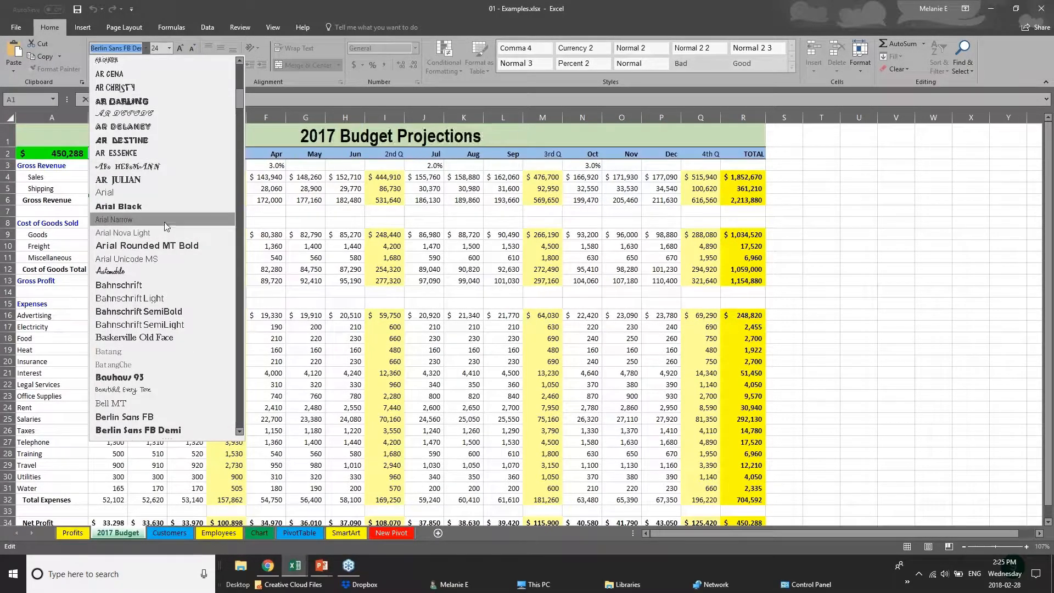
pyautogui.click(166, 194)
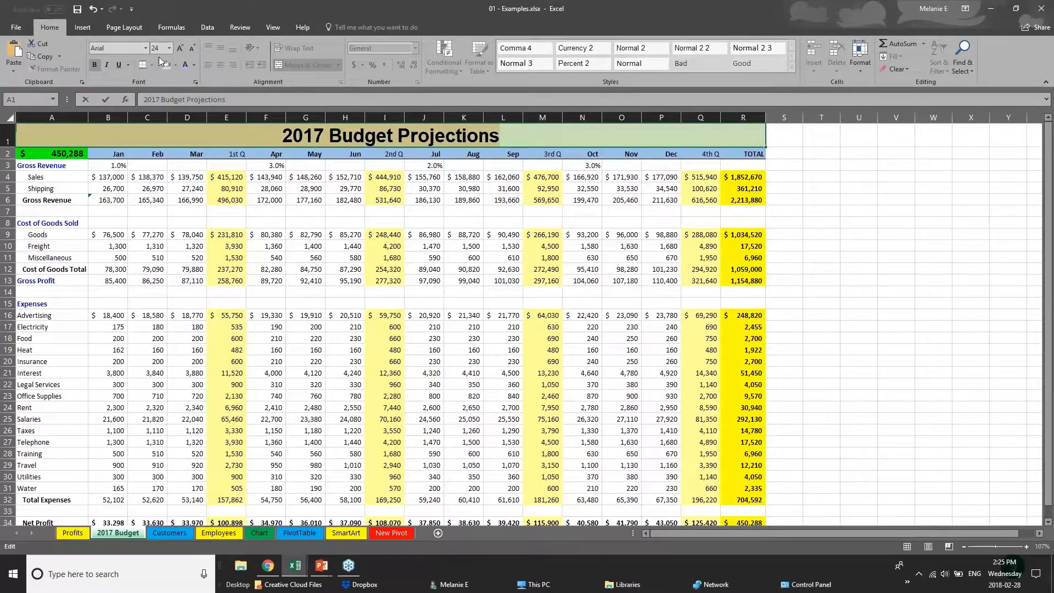
pyautogui.rightClick(373, 138)
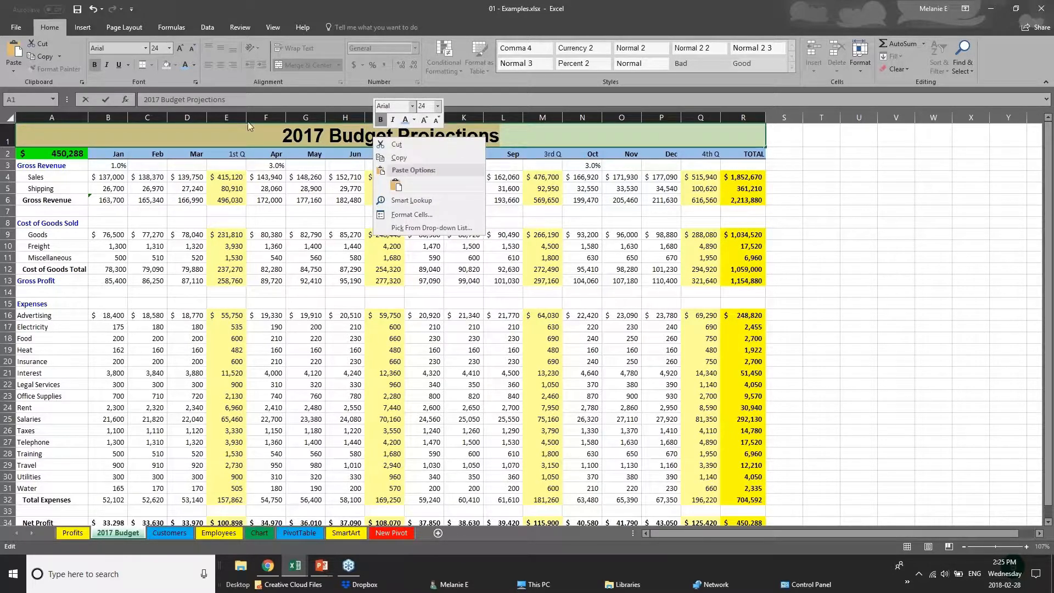
pyautogui.press('Escape')
pyautogui.click(258, 158)
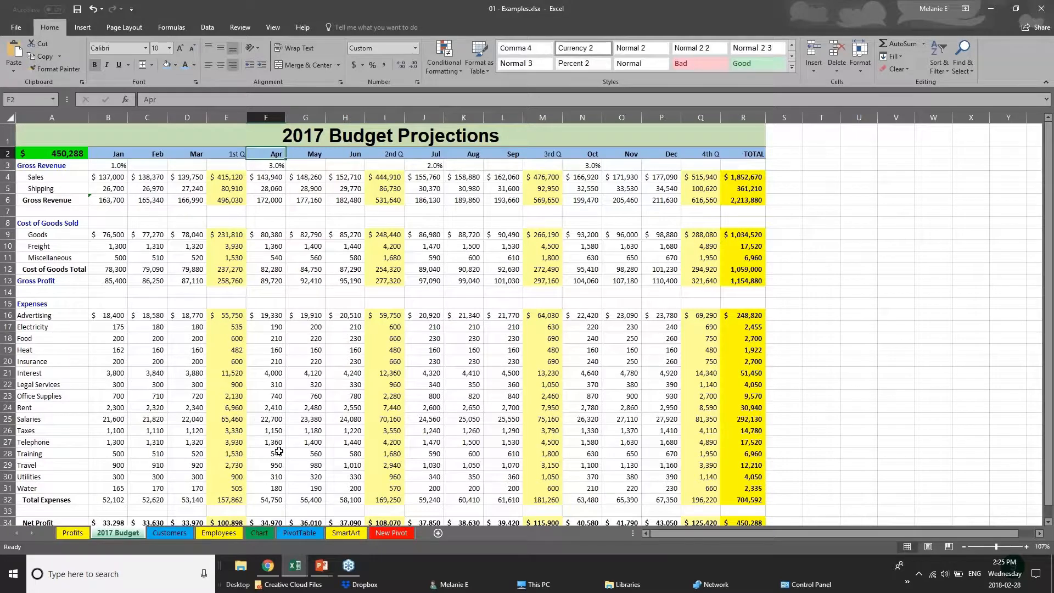
# - Fill the Net Profit row A34:R34 with dark grey and set its font colour to white
pyautogui.click(279, 452)
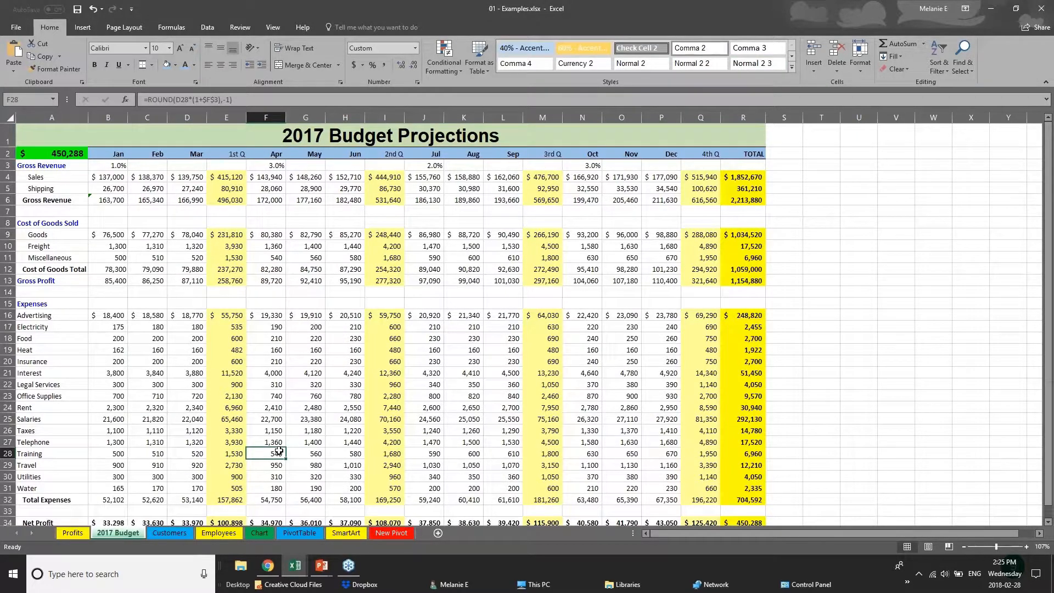
pyautogui.scroll(-3, 279, 452)
pyautogui.moveTo(752, 406); pyautogui.dragTo(17, 403)
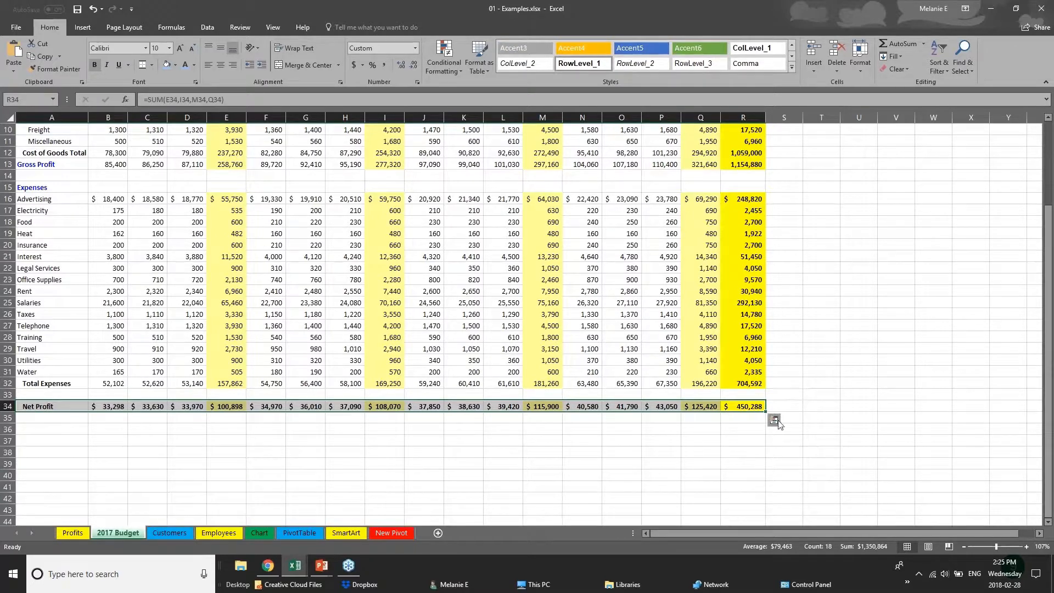
pyautogui.click(176, 65)
pyautogui.click(175, 109)
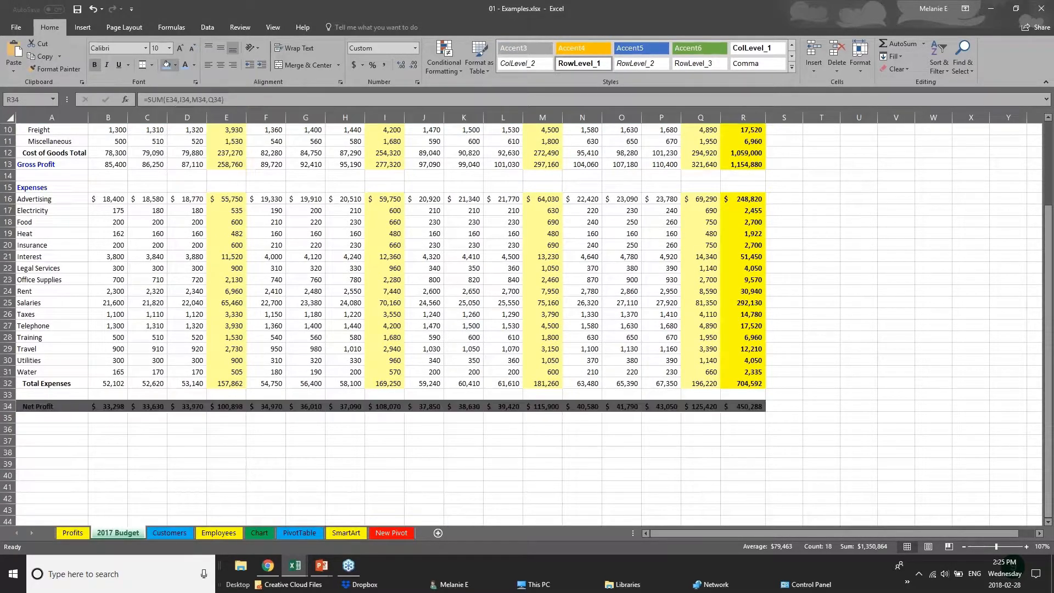
pyautogui.click(194, 65)
pyautogui.click(186, 103)
pyautogui.click(415, 431)
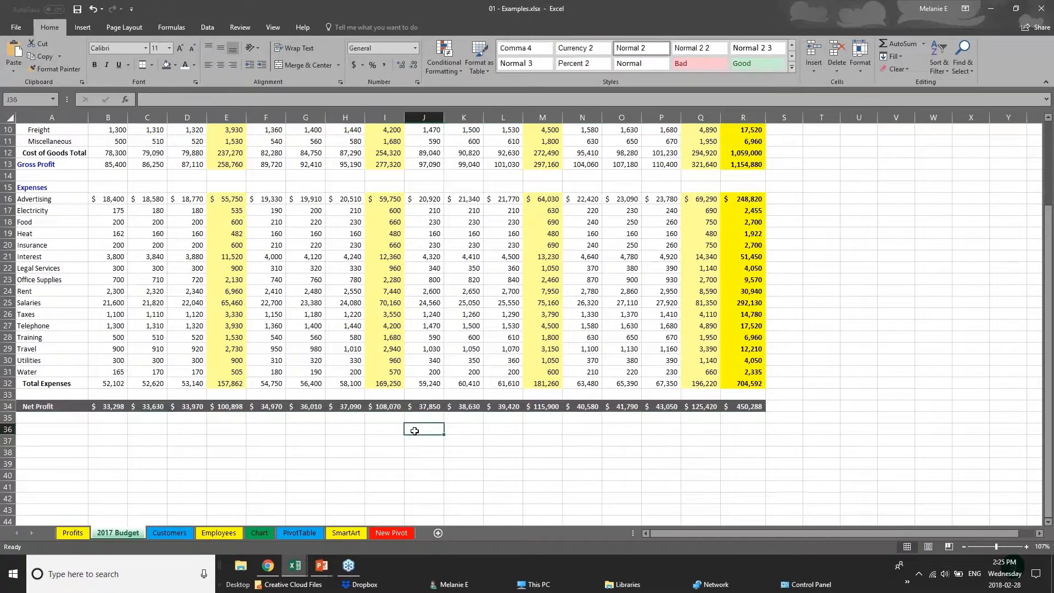
pyautogui.scroll(1, 415, 431)
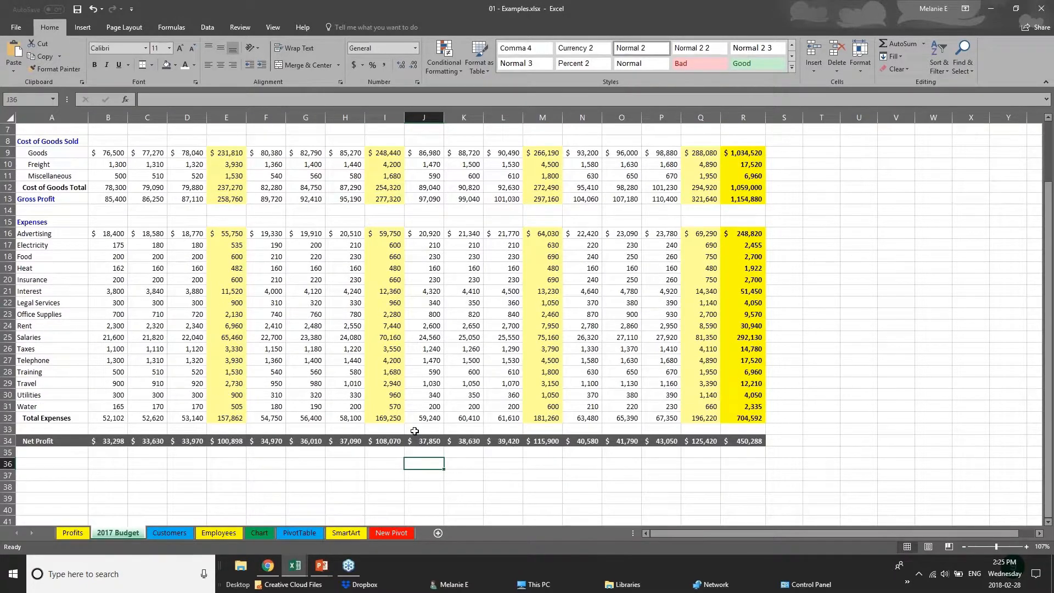
pyautogui.scroll(2, 414, 431)
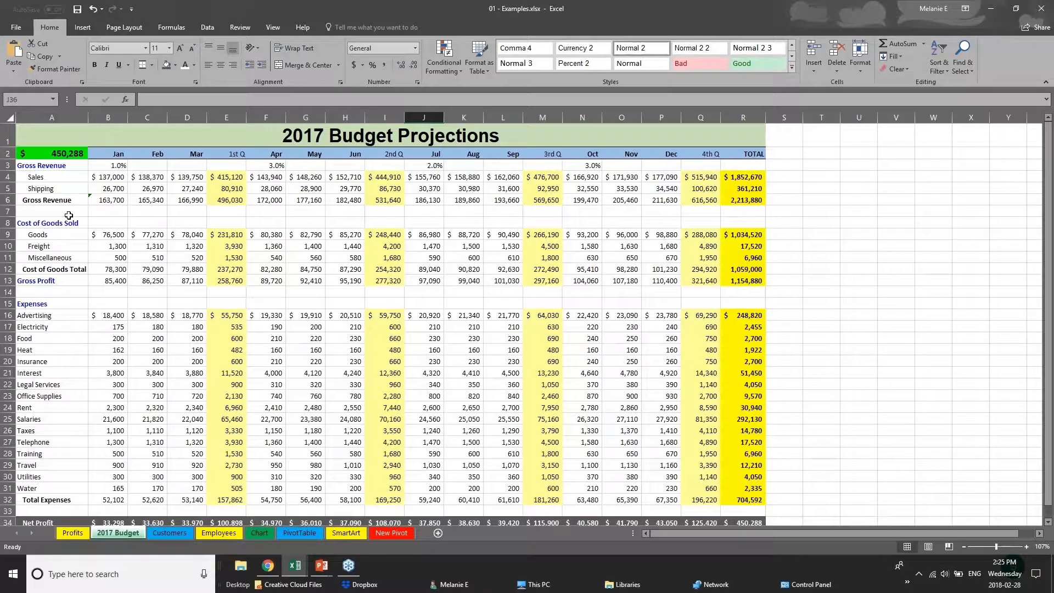
# - View the Creating Charts slide in PowerPoint, and examine the USA and TOTAL rows on the Sales Data sheet of Webinar Sample Workbook v1.xlsx in Excel
pyautogui.click(322, 565)
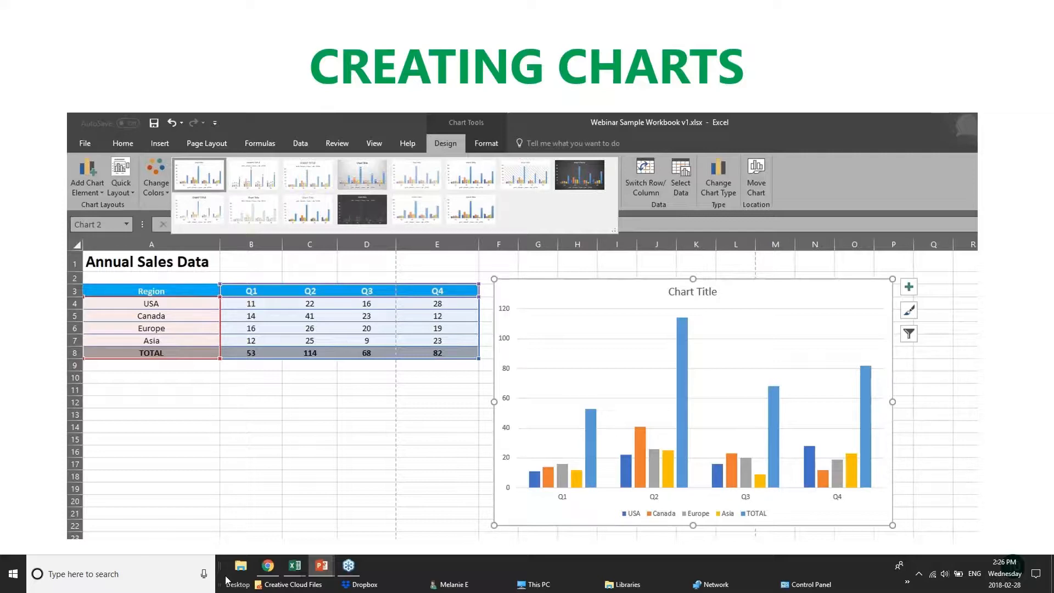
pyautogui.click(295, 565)
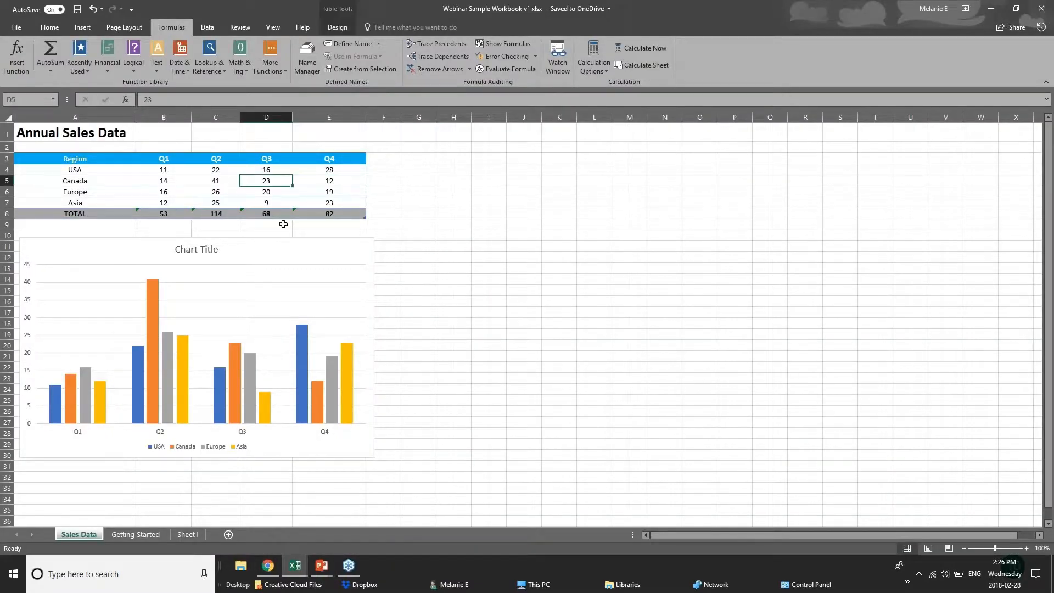
pyautogui.click(186, 171)
pyautogui.click(225, 171)
pyautogui.click(277, 171)
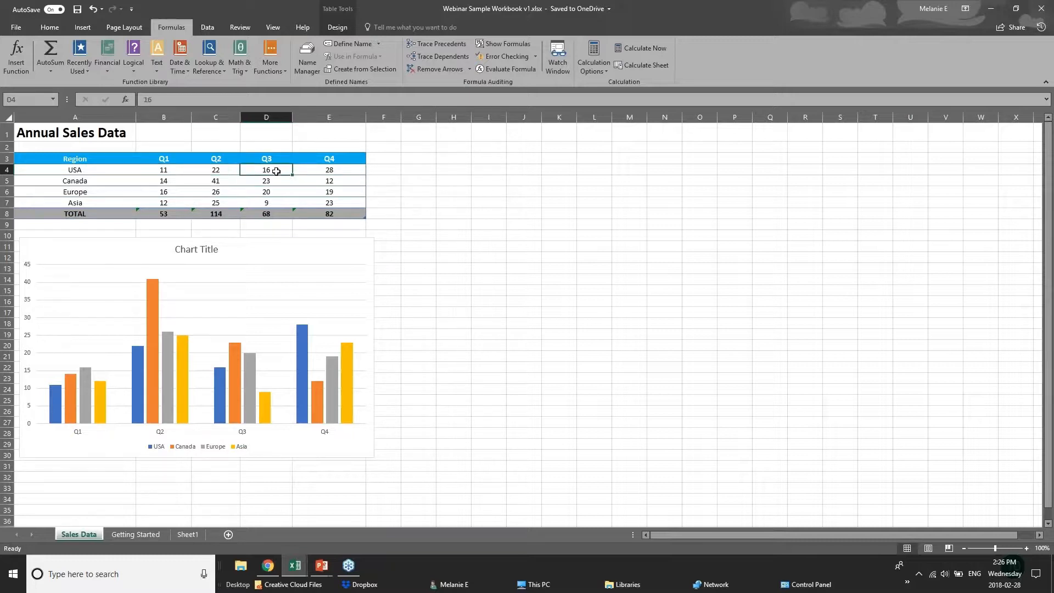
pyautogui.click(328, 167)
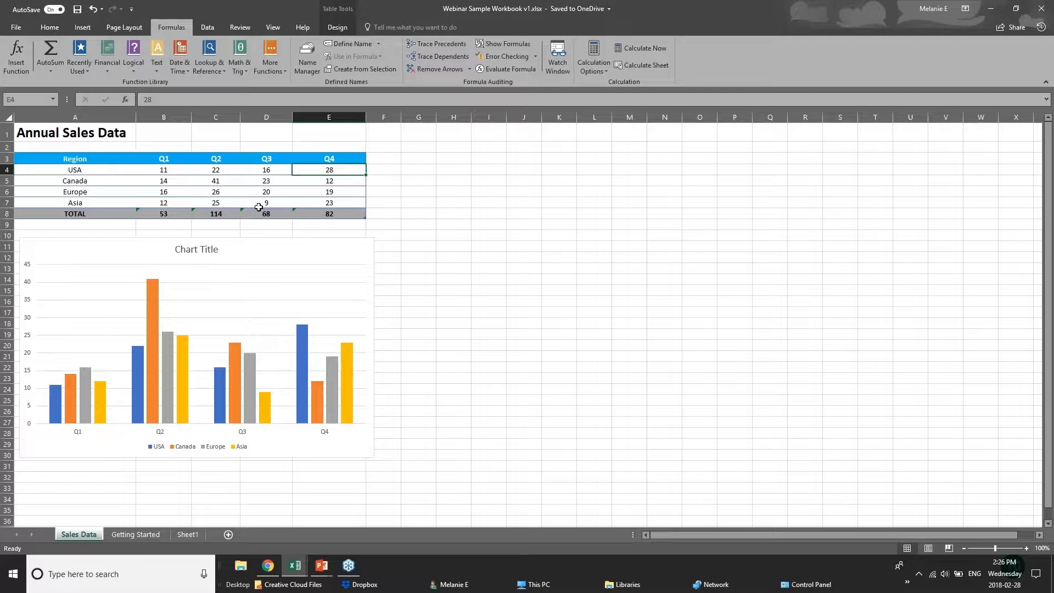
pyautogui.click(345, 213)
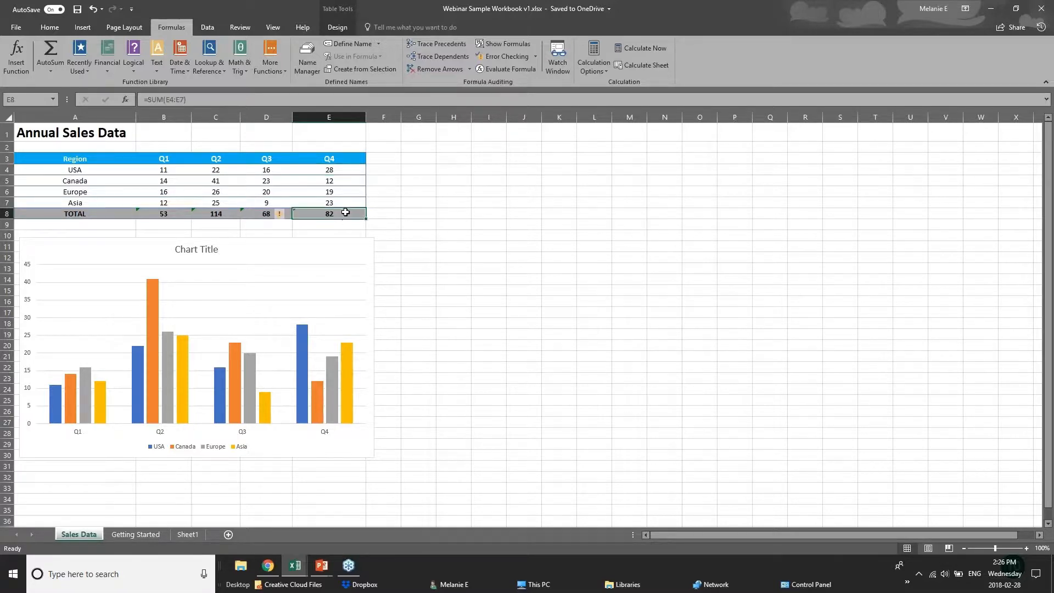
pyautogui.click(165, 213)
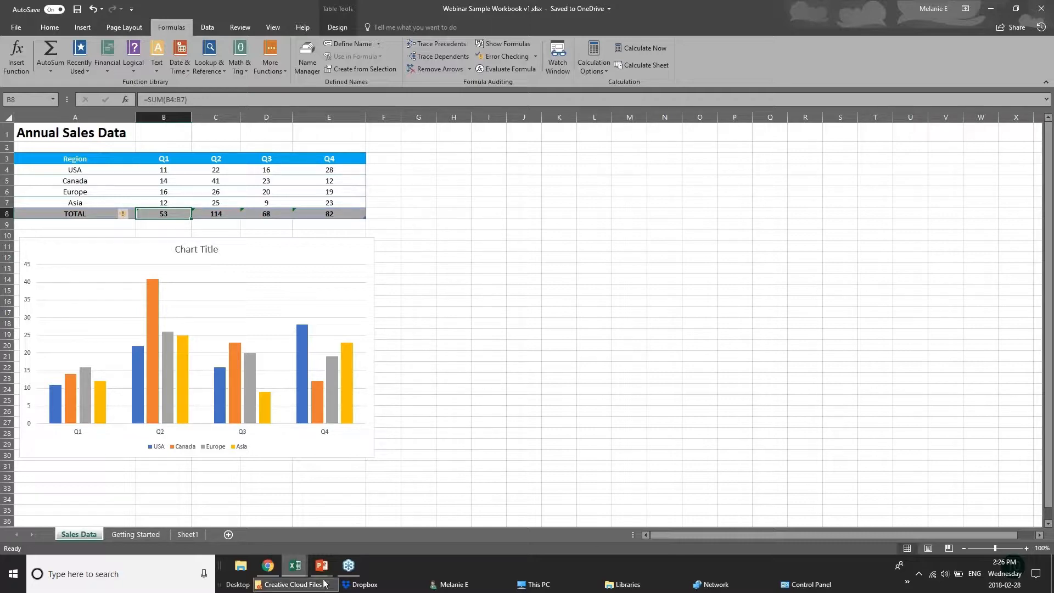
# - Switch to the 01 - Examples.xlsx workbook and open its Chart sheet
pyautogui.click(293, 568)
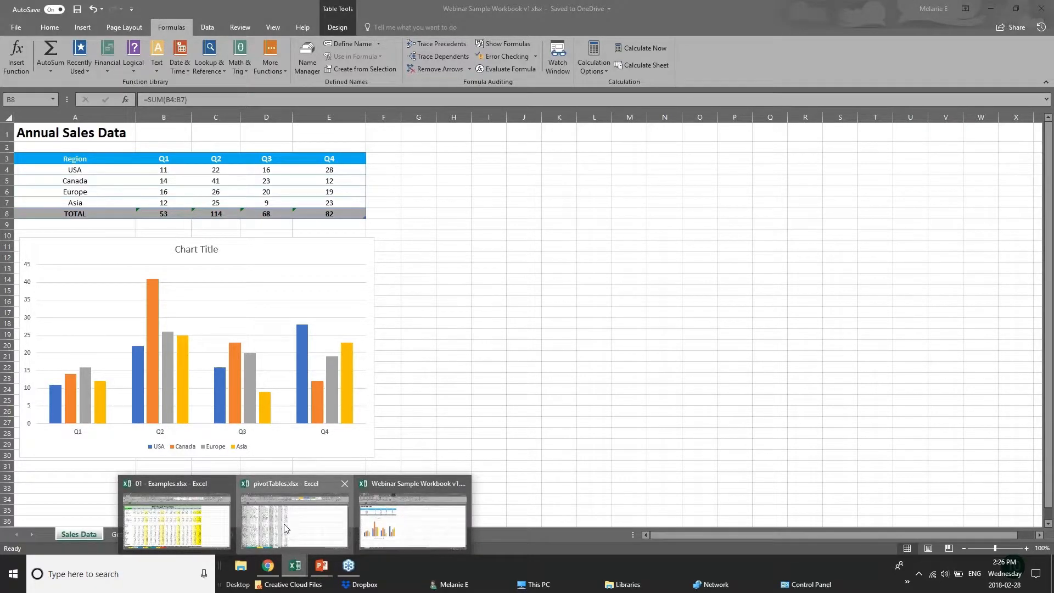
pyautogui.click(284, 528)
pyautogui.click(295, 571)
pyautogui.click(226, 529)
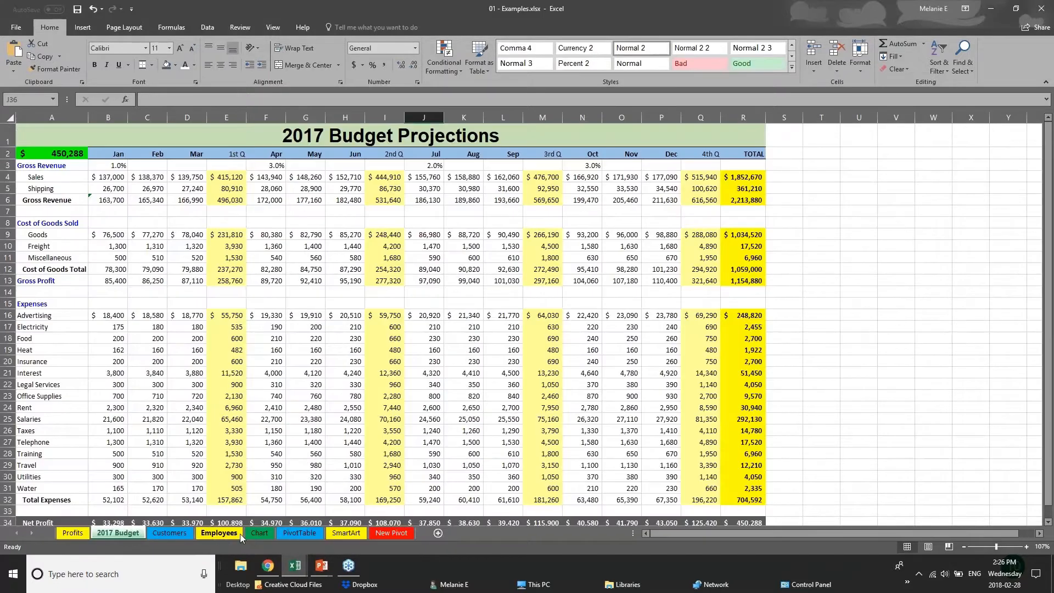
pyautogui.click(258, 532)
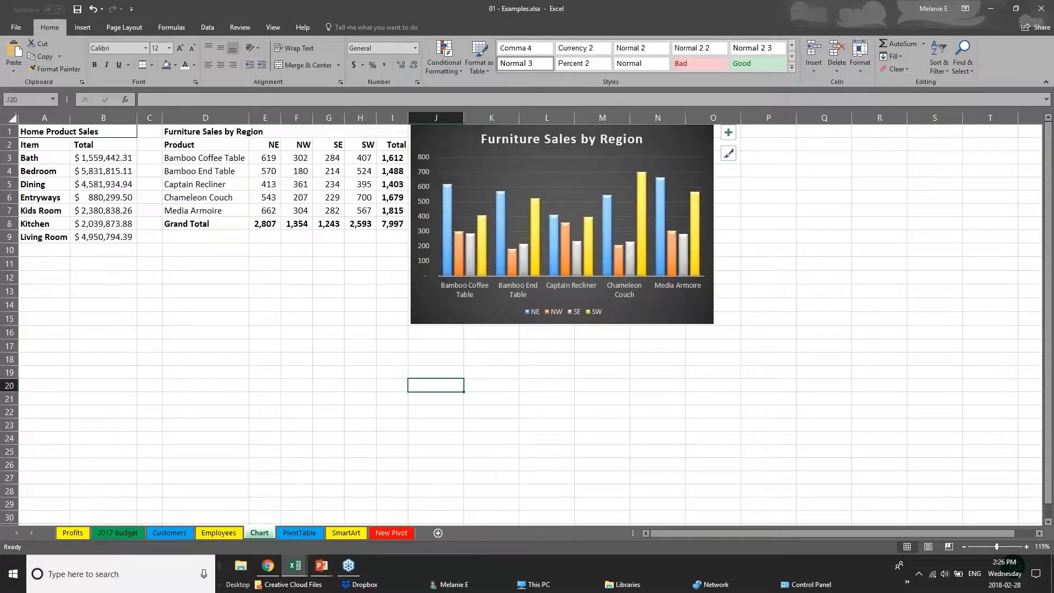
# - Delete the Furniture Sales by Region chart from the Chart sheet
pyautogui.moveTo(647, 320); pyautogui.dragTo(726, 319)
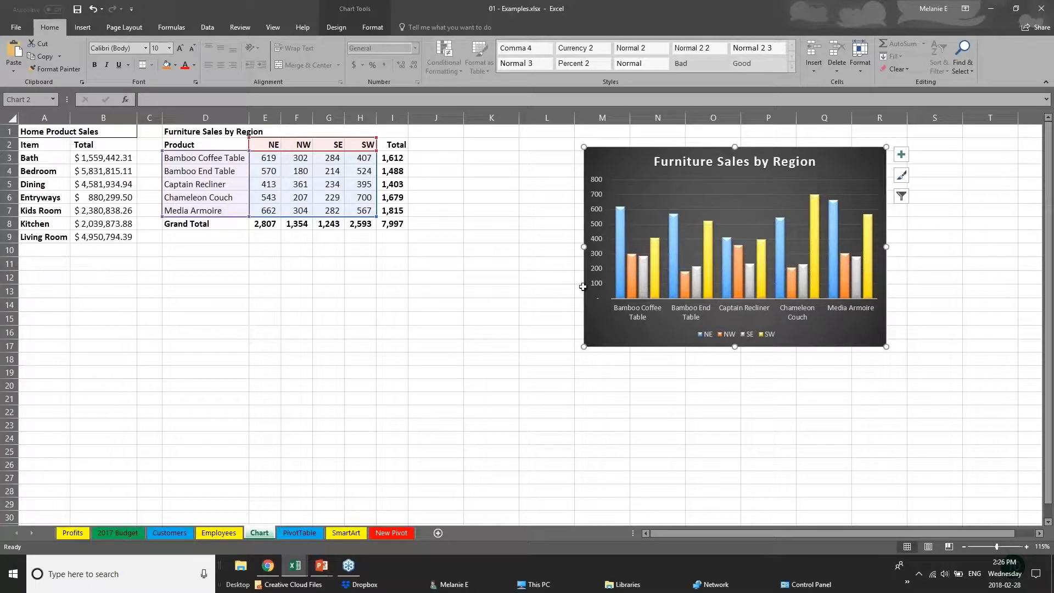
pyautogui.moveTo(681, 346); pyautogui.dragTo(789, 339)
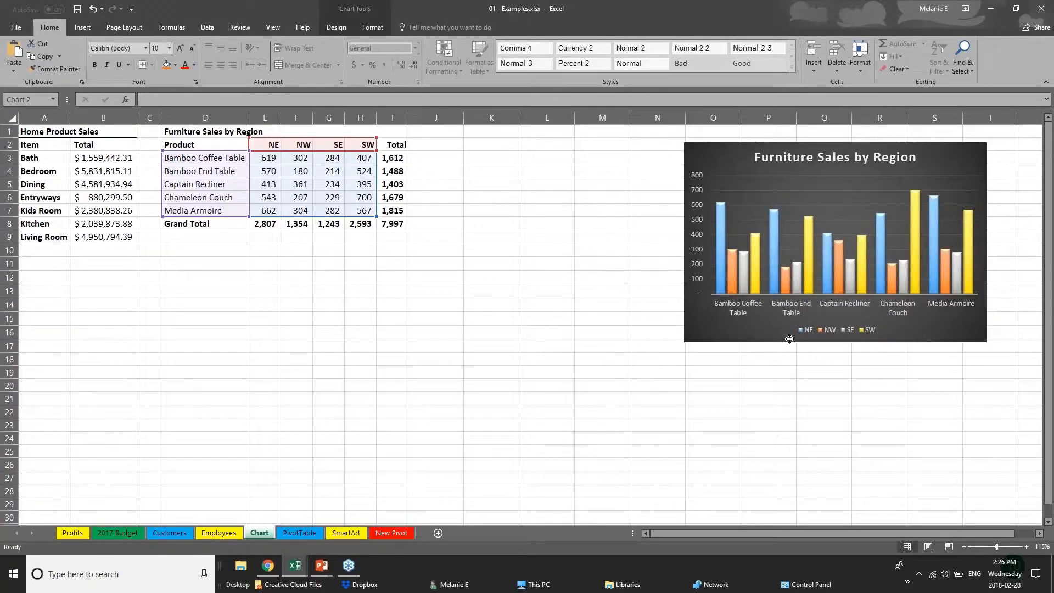
pyautogui.press('Delete')
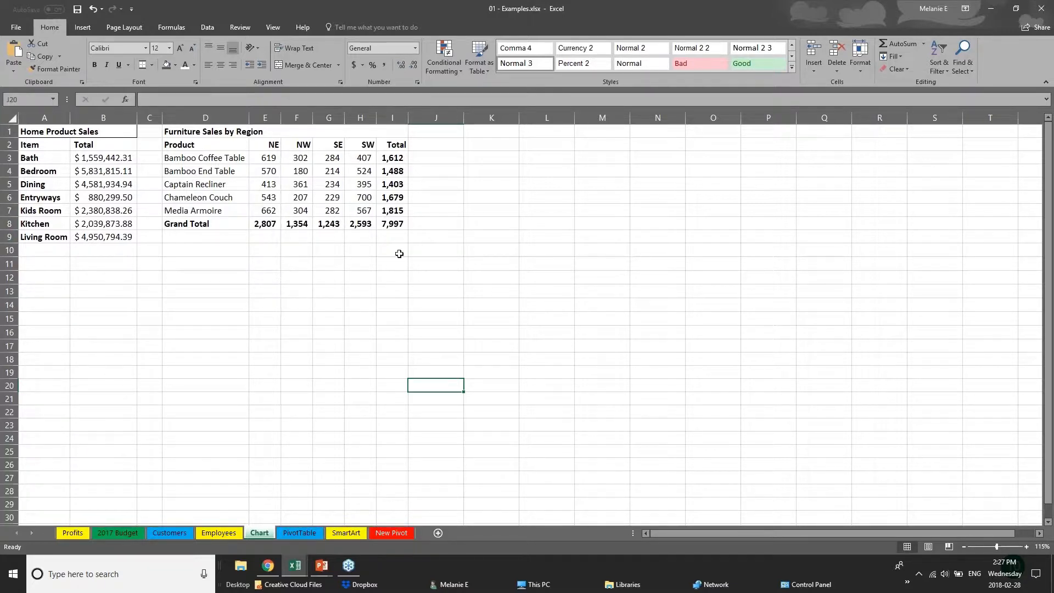
# - Examine the Total column and the Grand Total row of the Furniture Sales by Region table
pyautogui.click(193, 145)
pyautogui.click(284, 294)
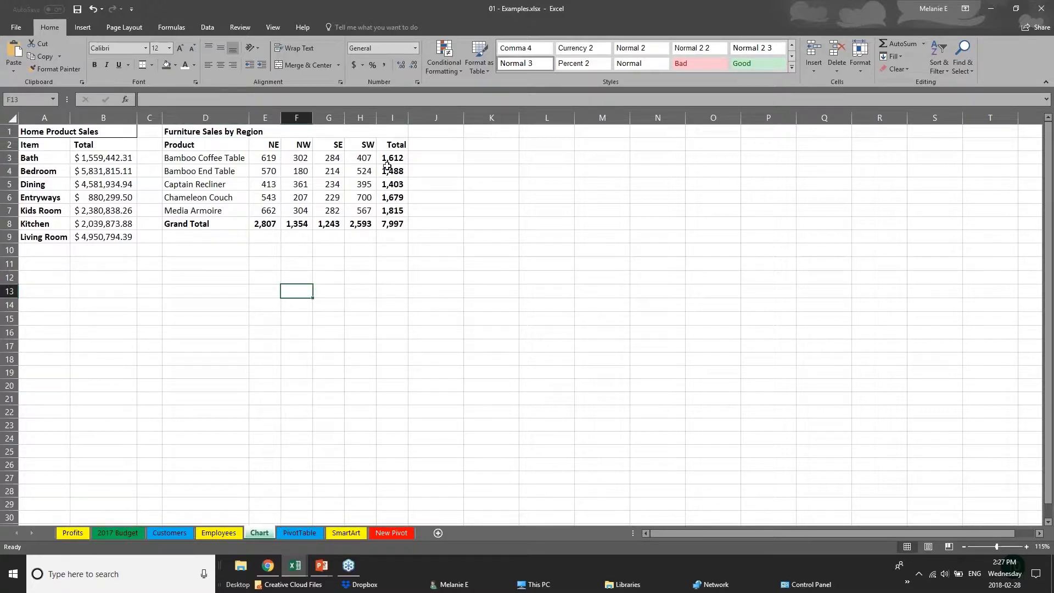
pyautogui.moveTo(390, 160); pyautogui.dragTo(399, 219)
pyautogui.moveTo(186, 224); pyautogui.dragTo(396, 224)
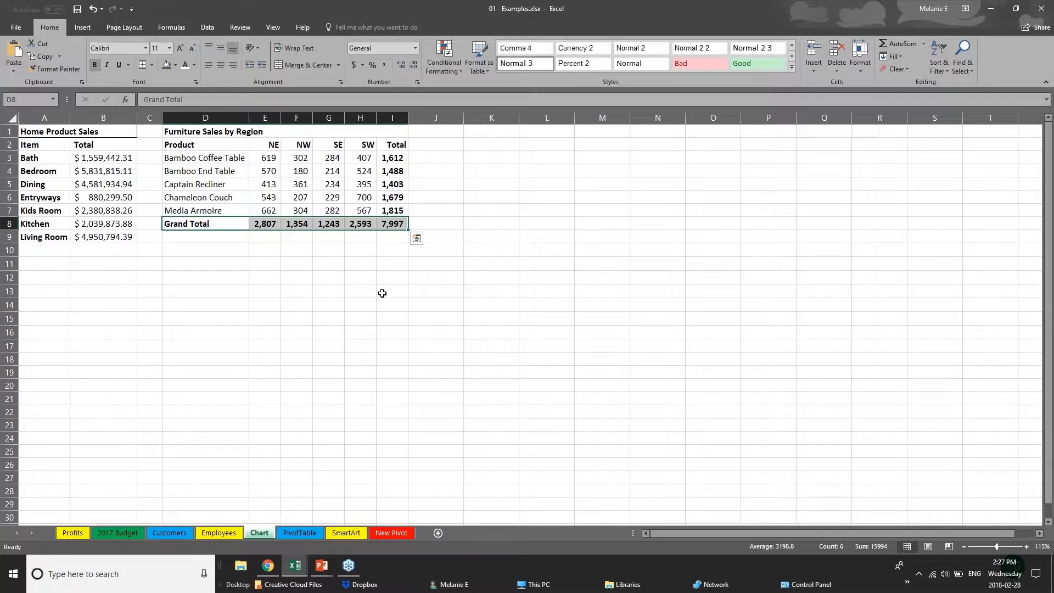
pyautogui.click(267, 276)
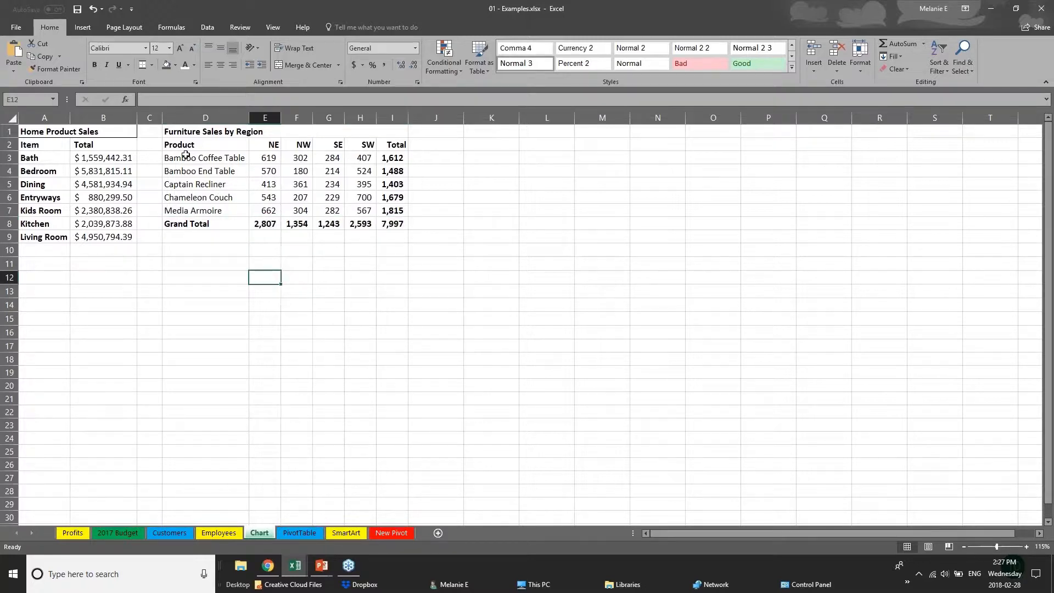
# - Select the product and region figures in D2:H7, excluding totals, and view the available hierarchy, column and bar chart types
pyautogui.moveTo(186, 148); pyautogui.dragTo(372, 211)
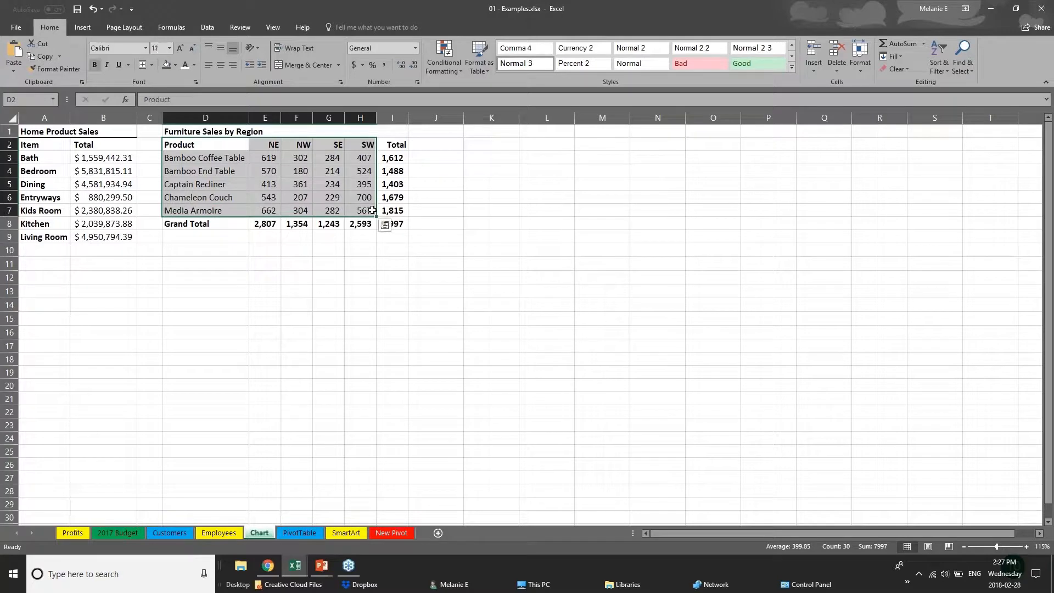
pyautogui.click(82, 27)
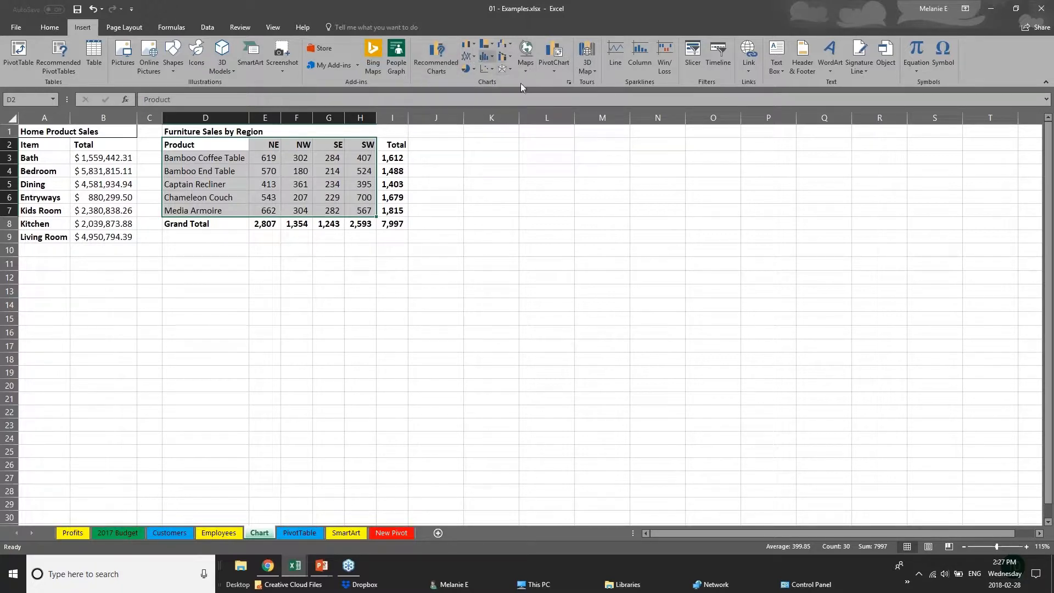
pyautogui.click(492, 46)
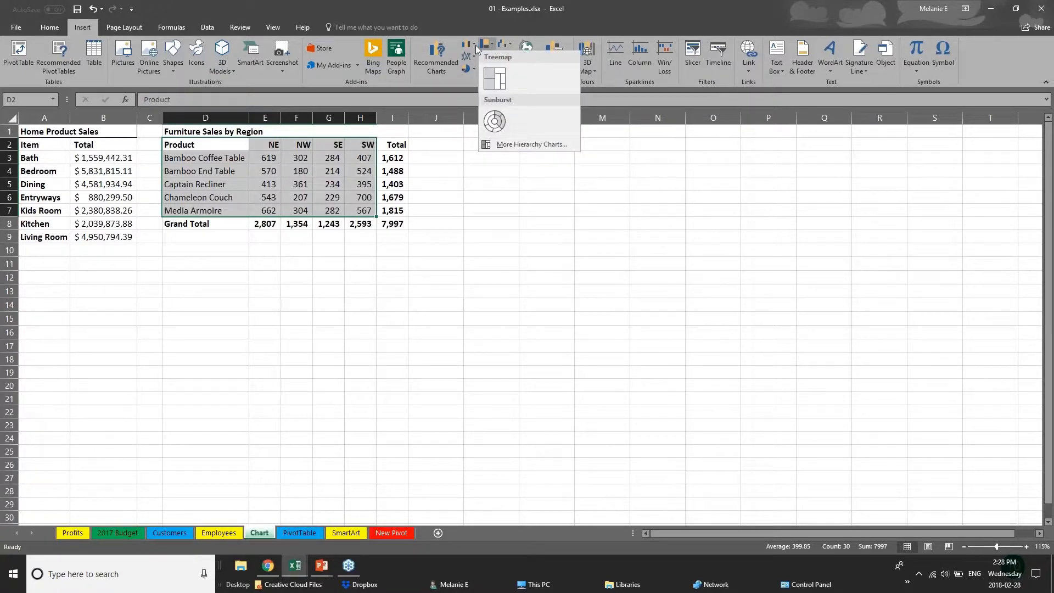
pyautogui.click(475, 45)
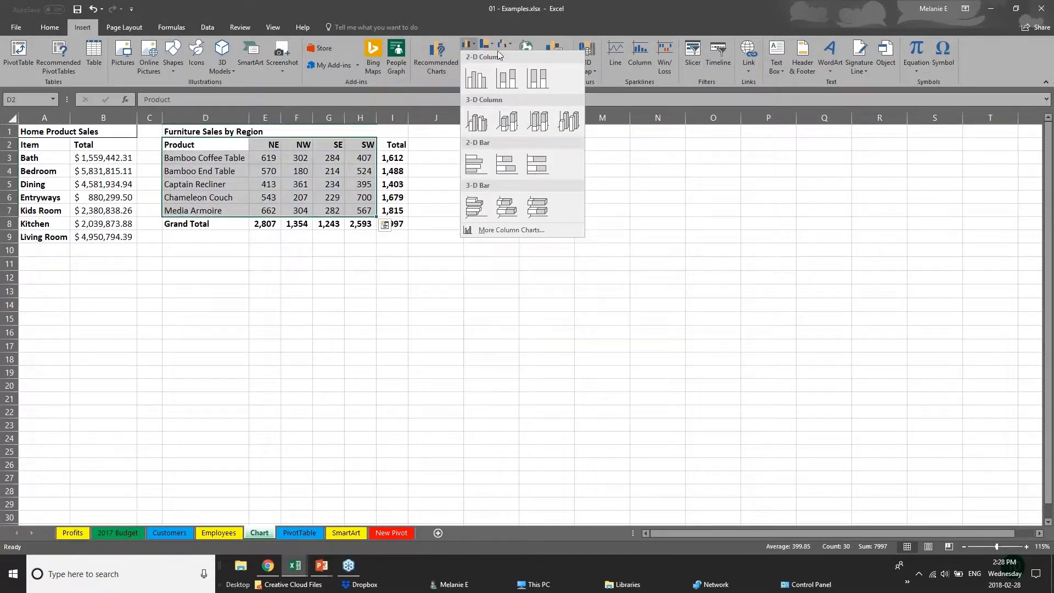
# - Preview the recommended charts for the selected data, including the Clustered Column, Stacked Column and Stacked Bar options
pyautogui.click(429, 61)
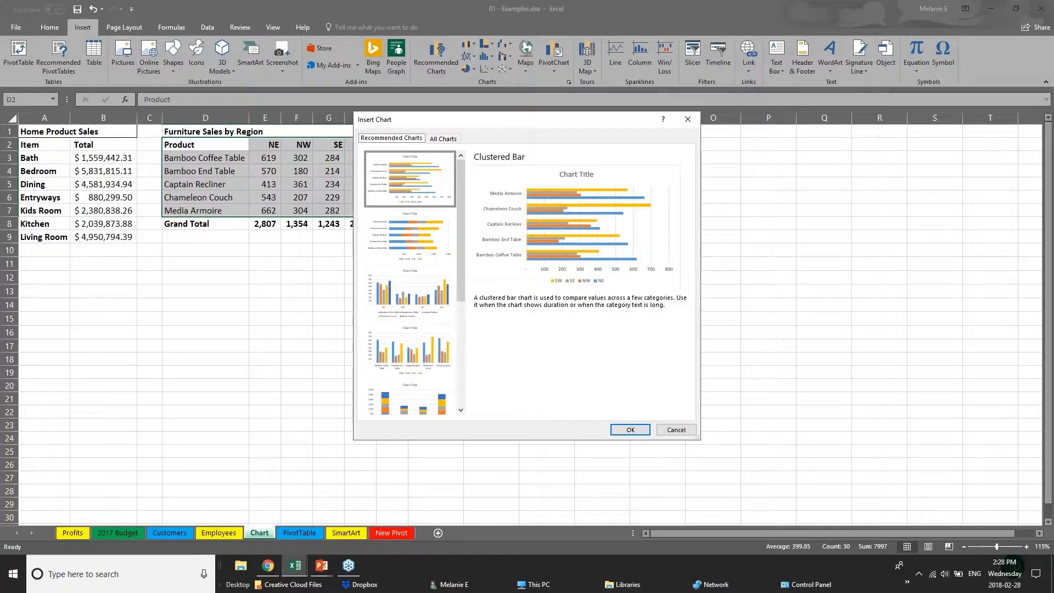
pyautogui.click(413, 254)
pyautogui.click(424, 317)
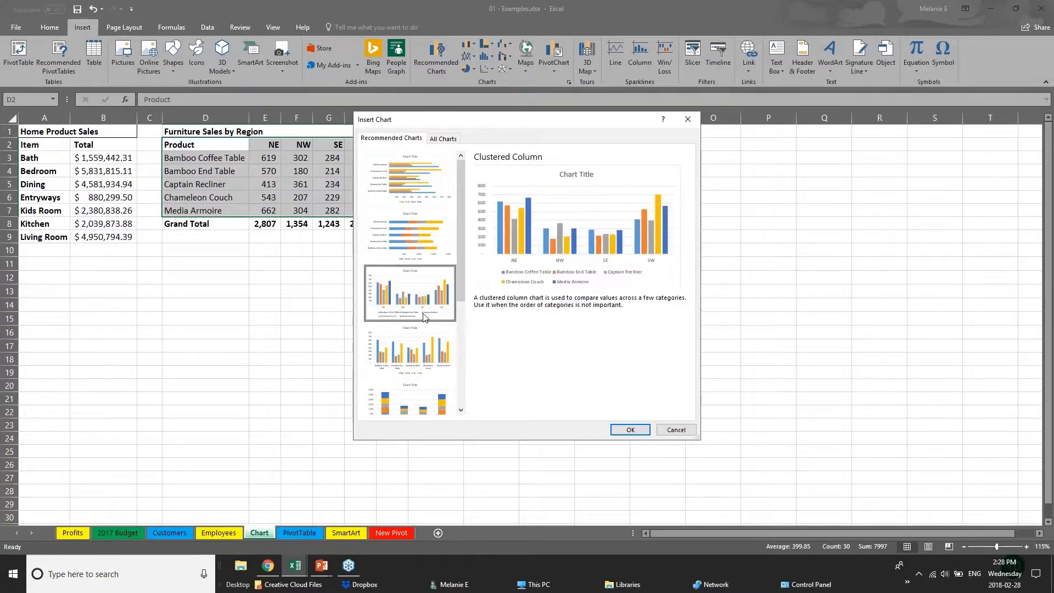
pyautogui.click(439, 364)
pyautogui.click(443, 406)
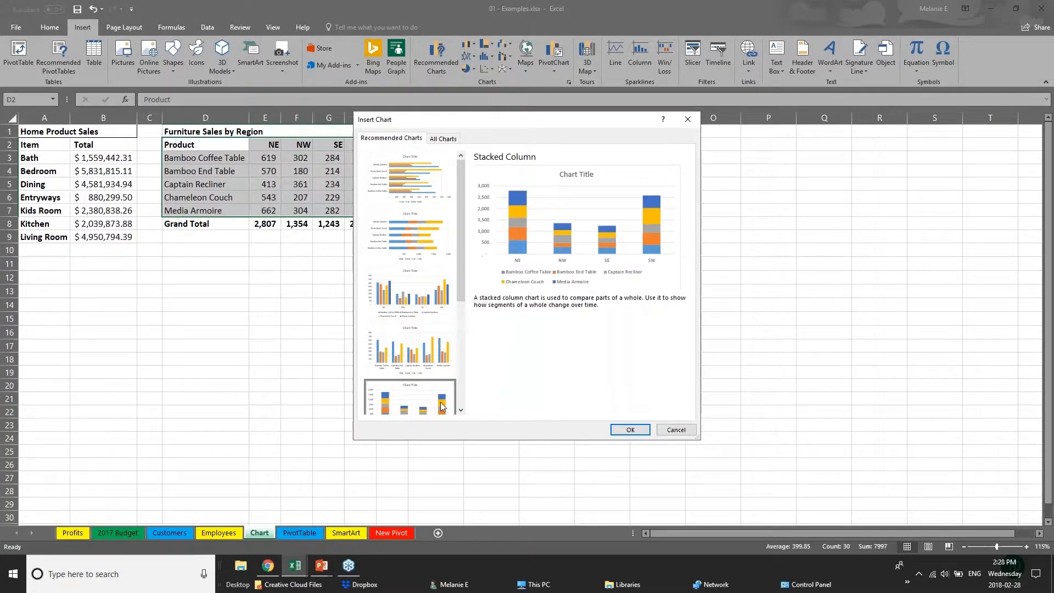
pyautogui.moveTo(460, 272); pyautogui.dragTo(471, 382)
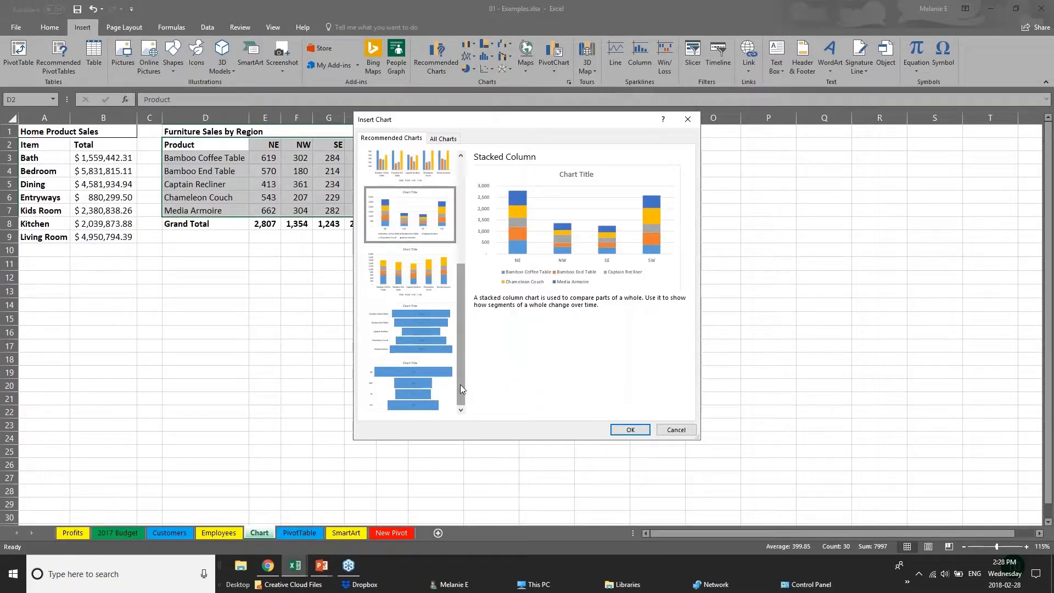
pyautogui.moveTo(459, 364); pyautogui.dragTo(459, 288)
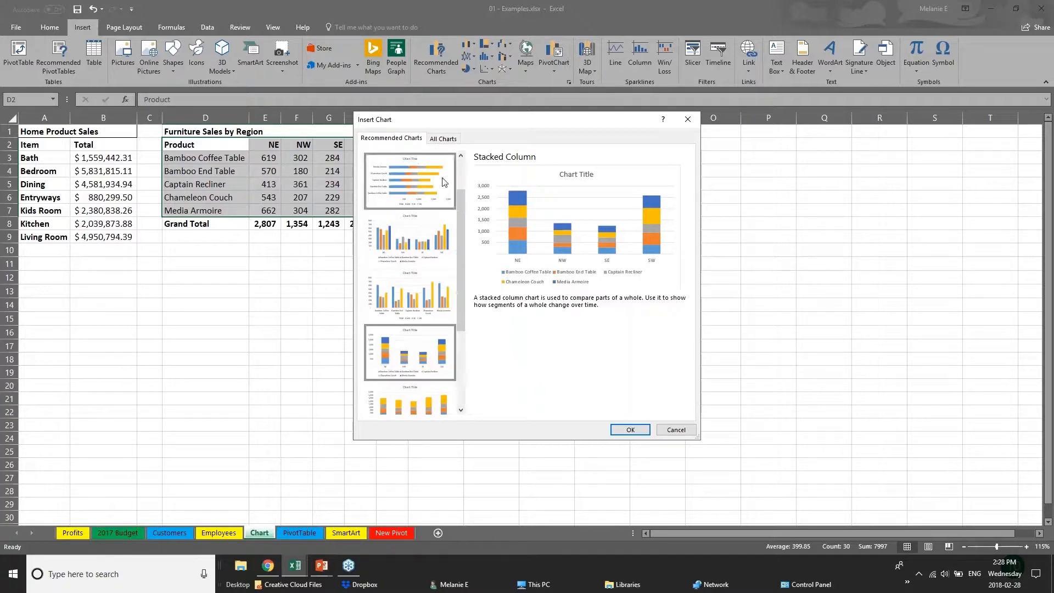
pyautogui.click(445, 182)
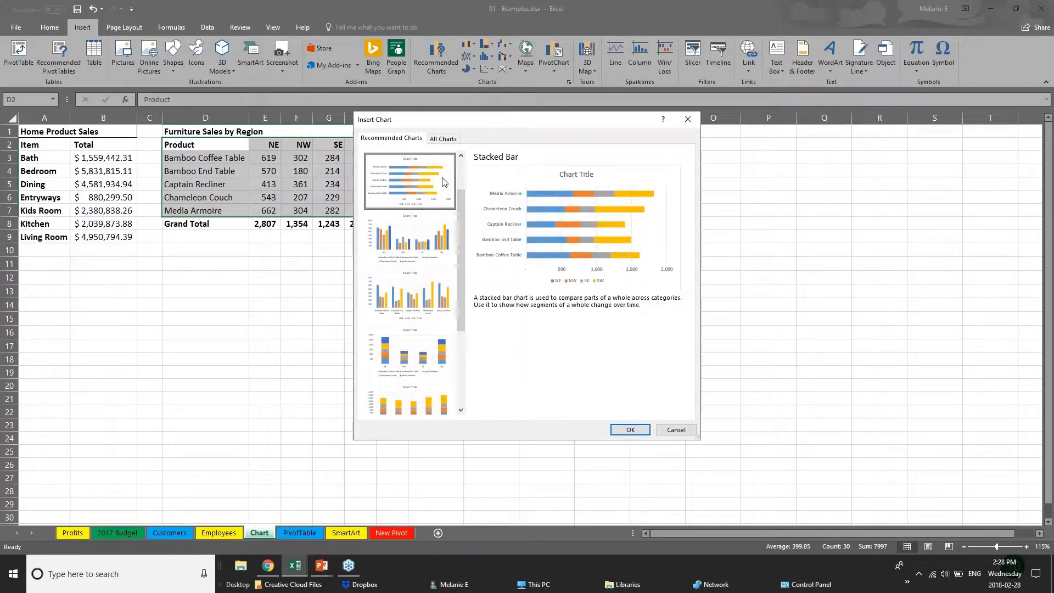
pyautogui.scroll(1, 463, 203)
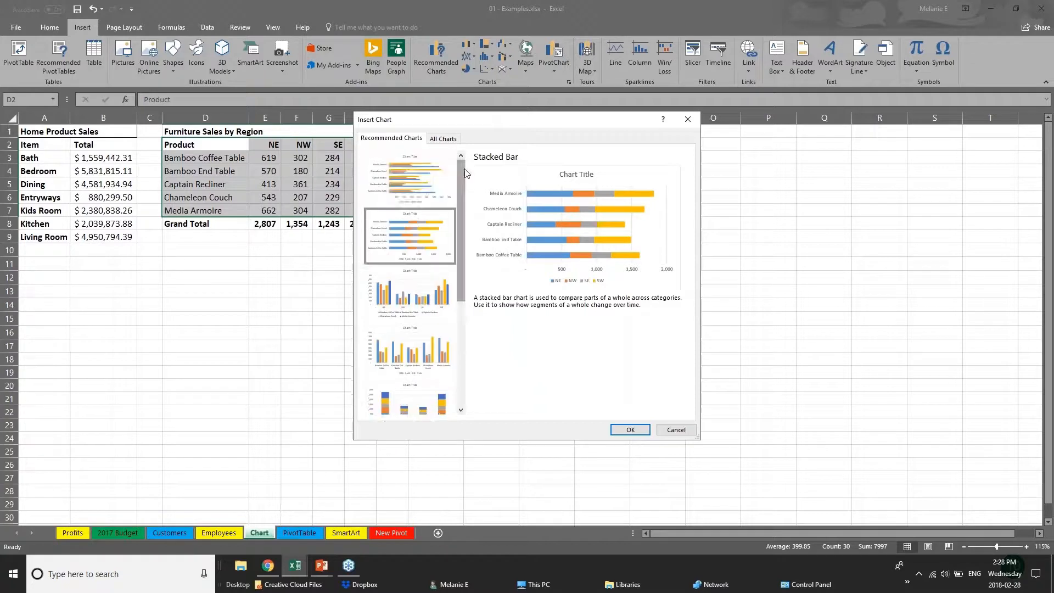
# - Insert the recommended Clustered Bar chart, place it beside the Furniture Sales by Region table and enlarge it to about J3:R23
pyautogui.click(399, 183)
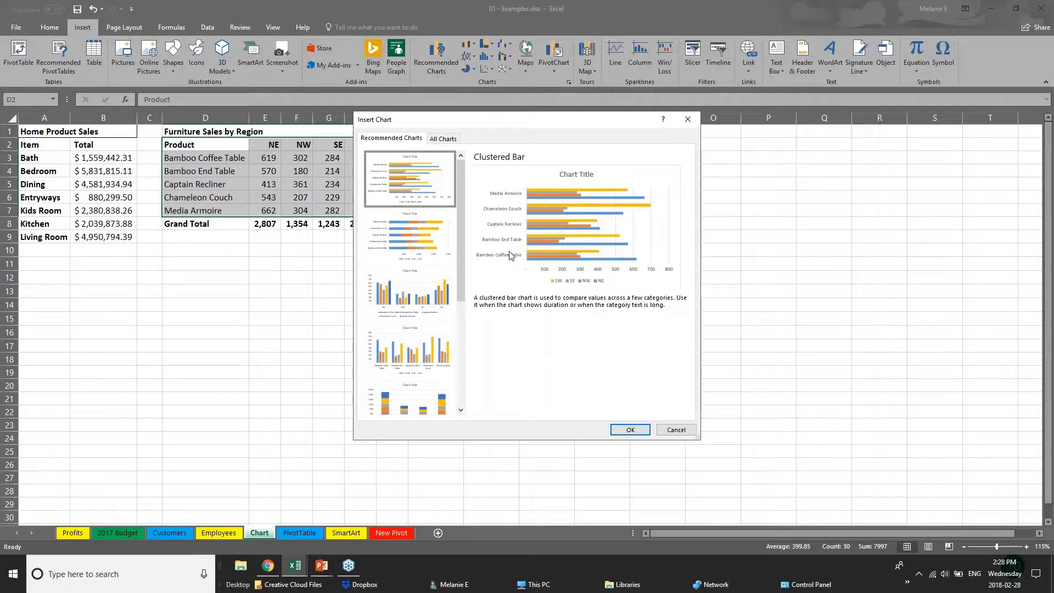
pyautogui.click(637, 430)
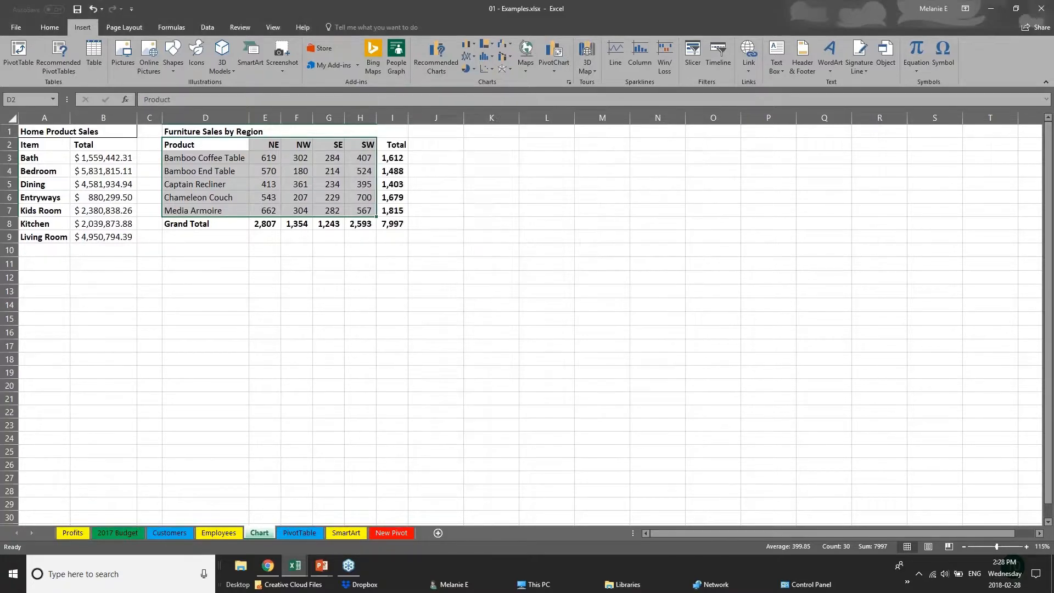
pyautogui.moveTo(576, 242); pyautogui.dragTo(626, 156)
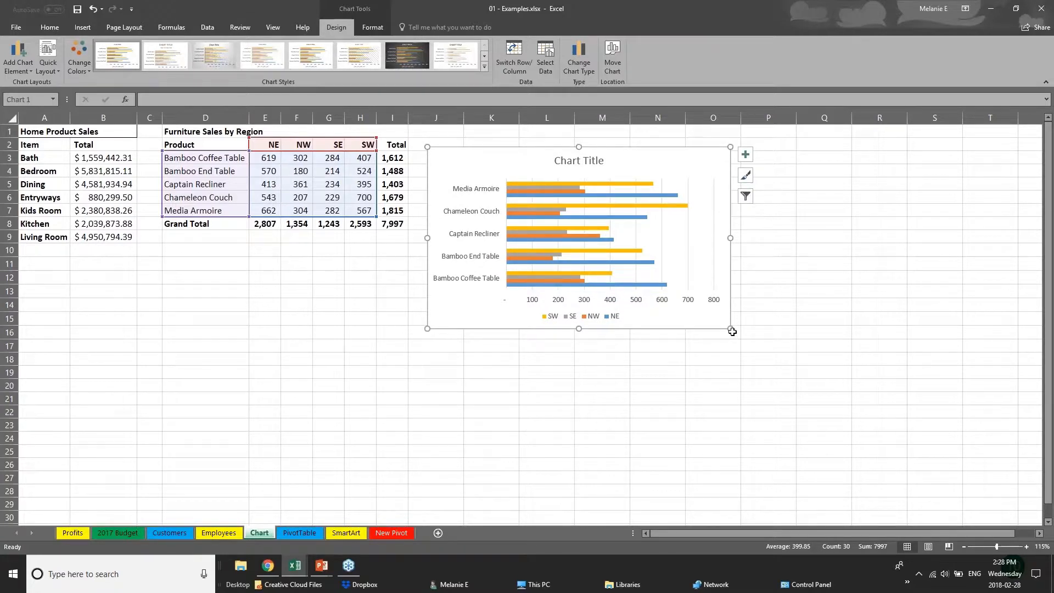
pyautogui.moveTo(730, 328); pyautogui.dragTo(871, 429)
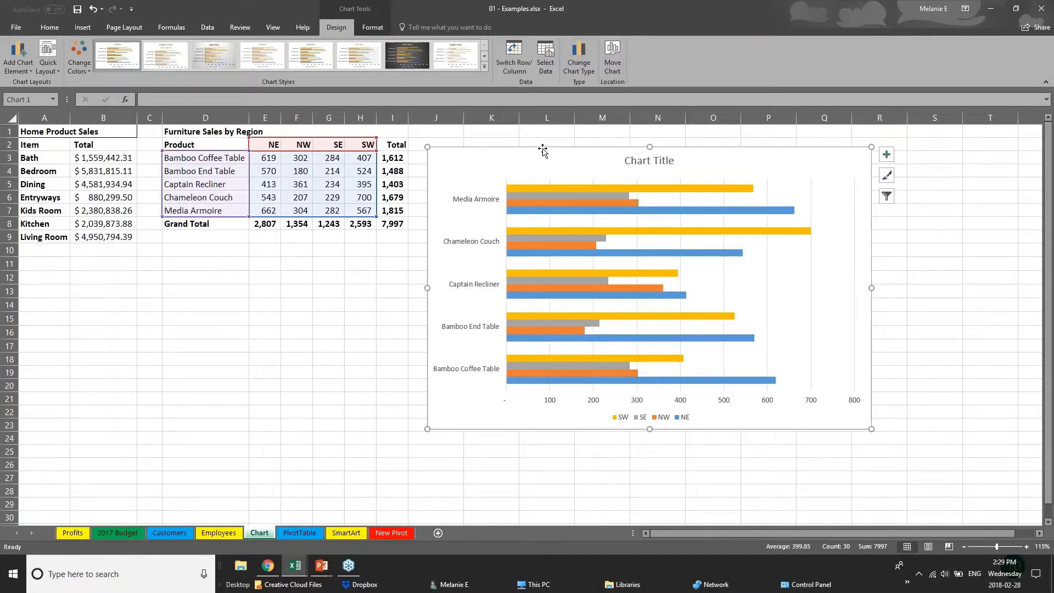
pyautogui.click(276, 383)
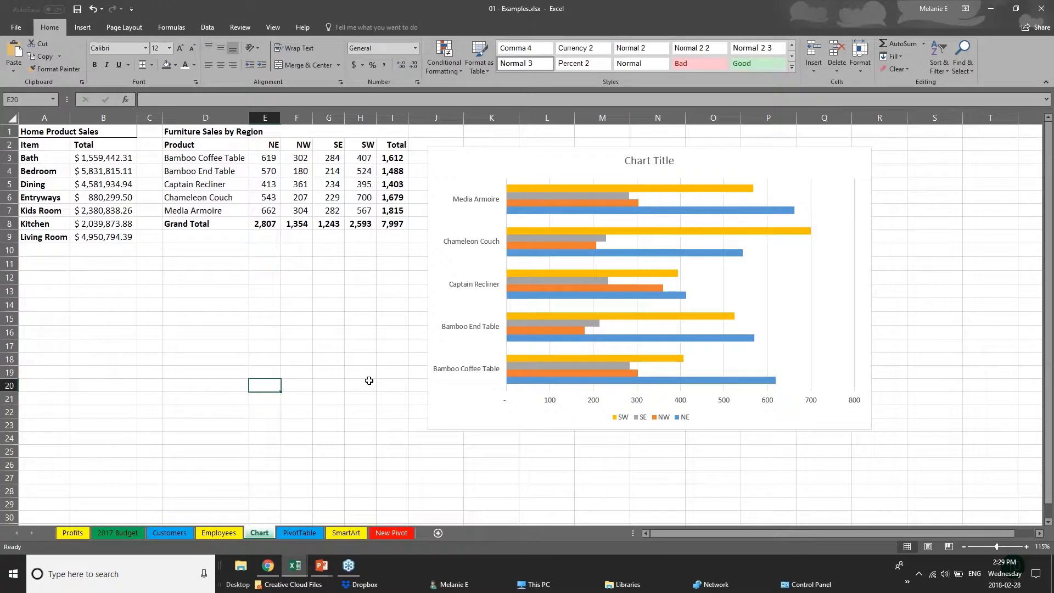
# - Change the bar chart's colours to the Colorful palette that starts with green, blue and gold
pyautogui.click(489, 426)
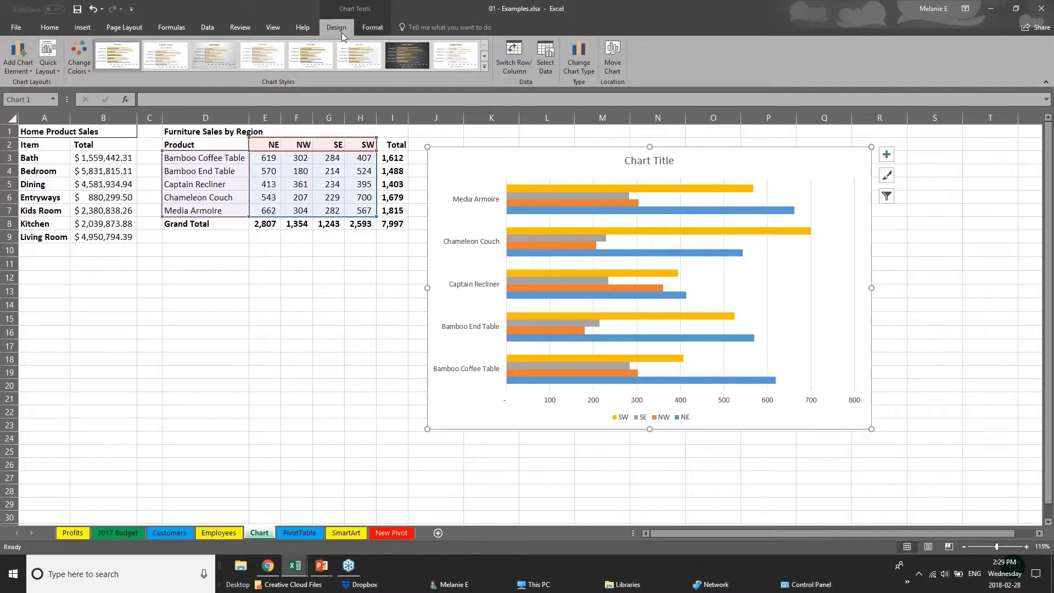
pyautogui.click(79, 55)
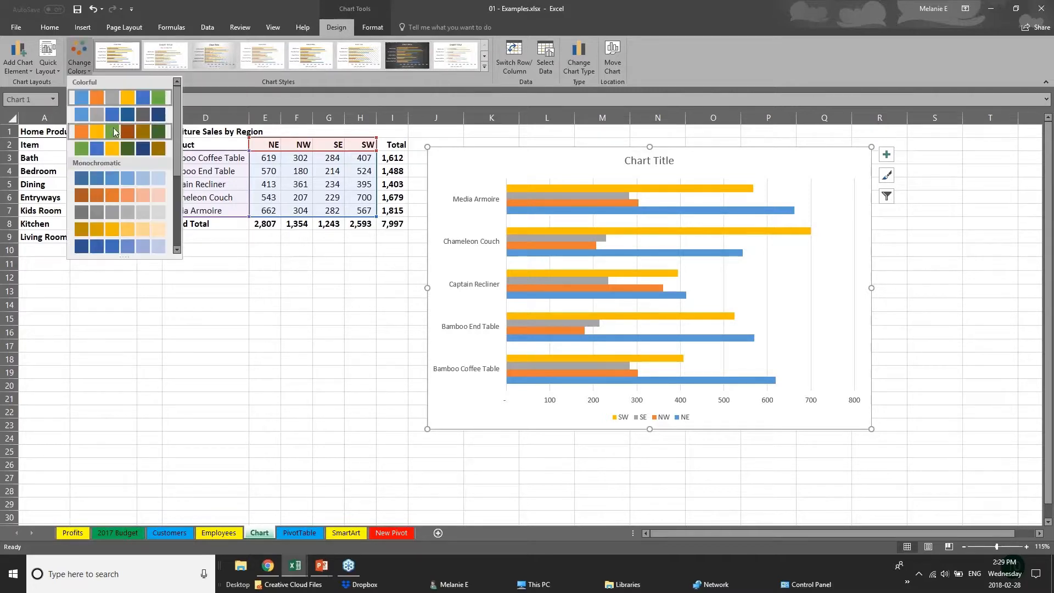
pyautogui.click(117, 147)
pyautogui.click(118, 198)
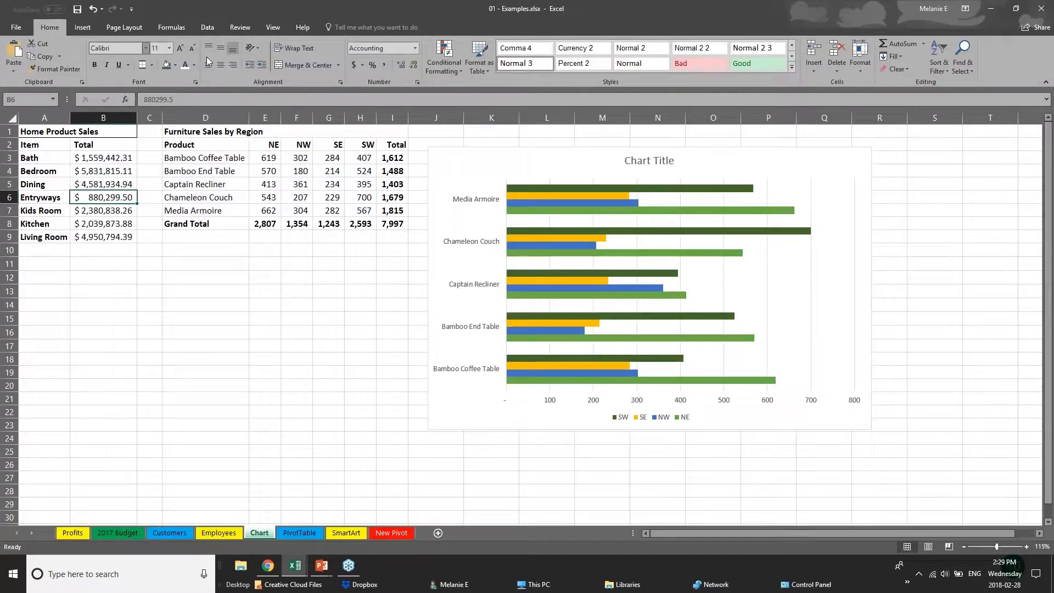
# - Try the orange Monochromatic palette on the chart and return to the green, blue and gold Colorful palette
pyautogui.click(576, 204)
pyautogui.click(80, 60)
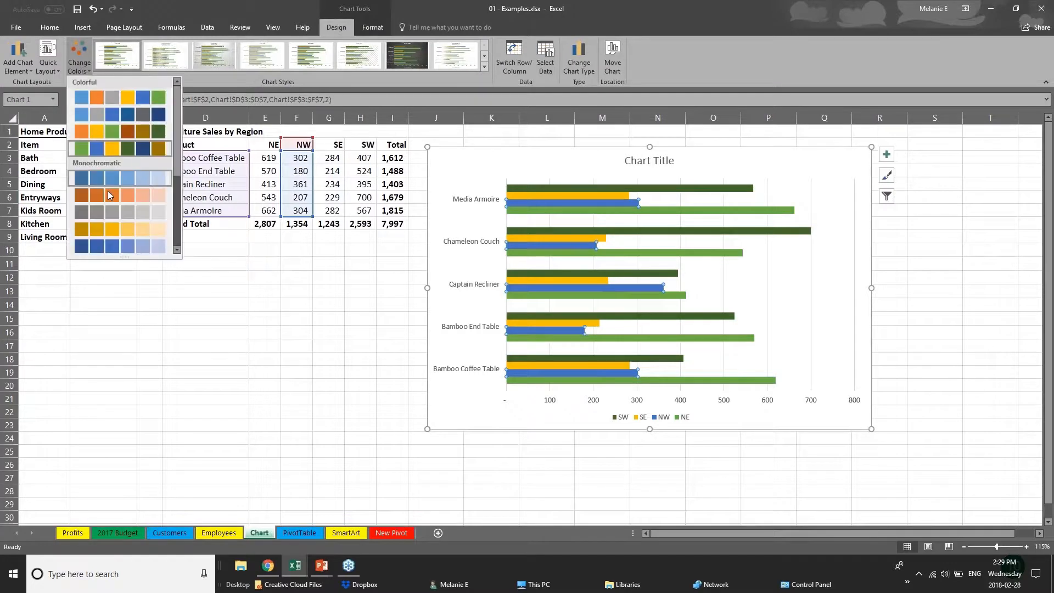
pyautogui.click(110, 196)
pyautogui.click(80, 60)
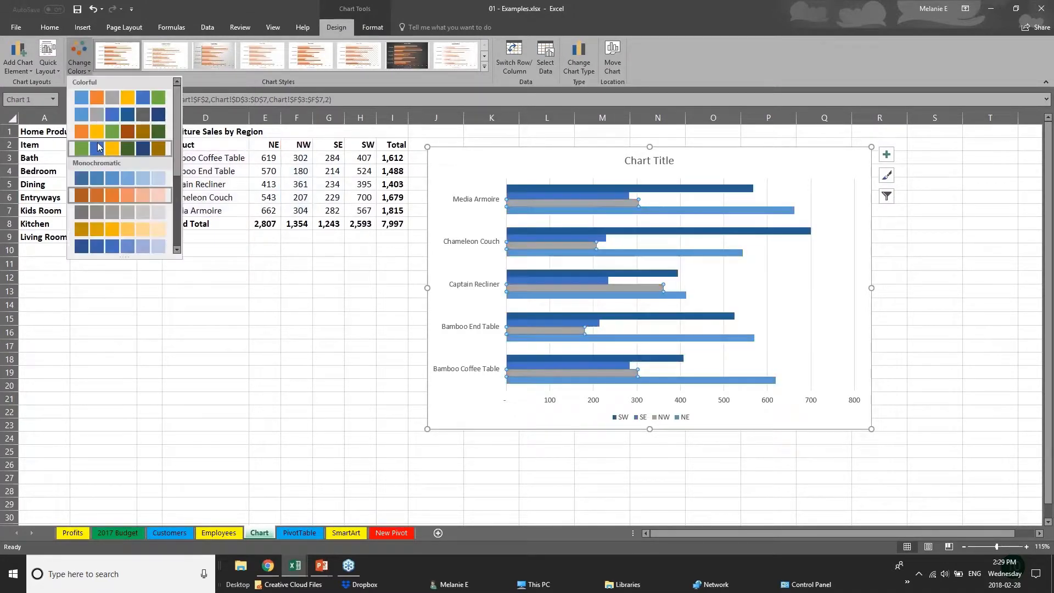
pyautogui.click(117, 147)
# - Apply the chart style with gradient bars that fade at the base, data labels and a bold uppercase title
pyautogui.click(486, 67)
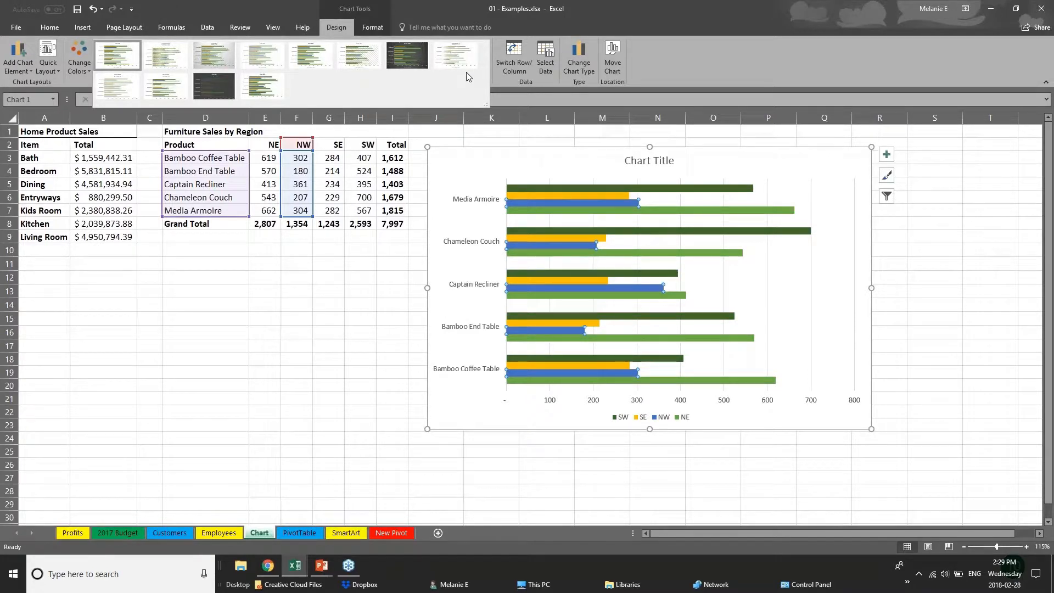
pyautogui.click(213, 54)
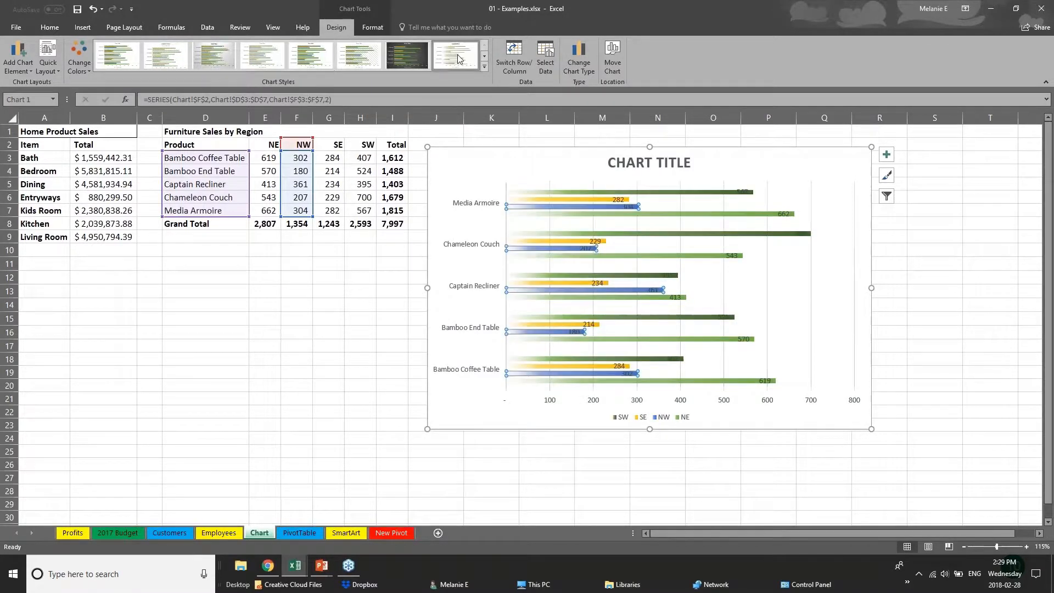
pyautogui.click(484, 66)
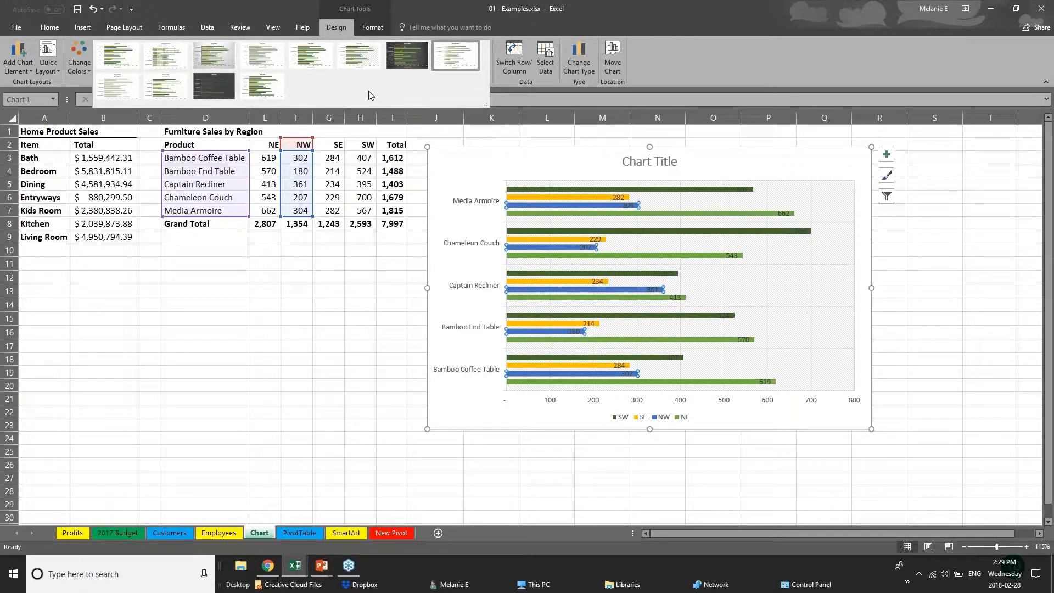
pyautogui.click(455, 55)
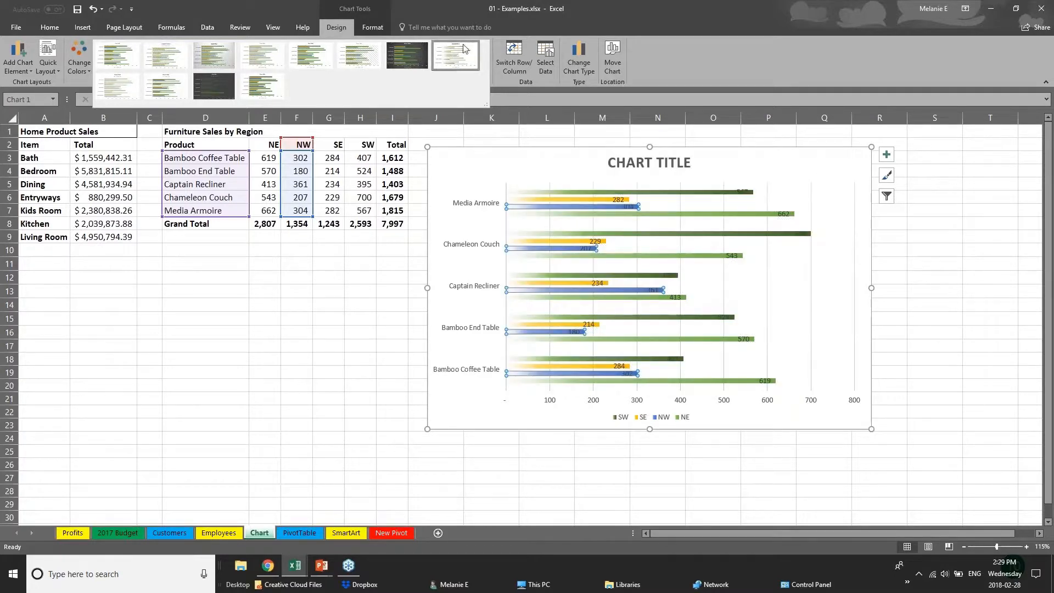
# - Fill the SW series bars with solid dark orange
pyautogui.click(374, 27)
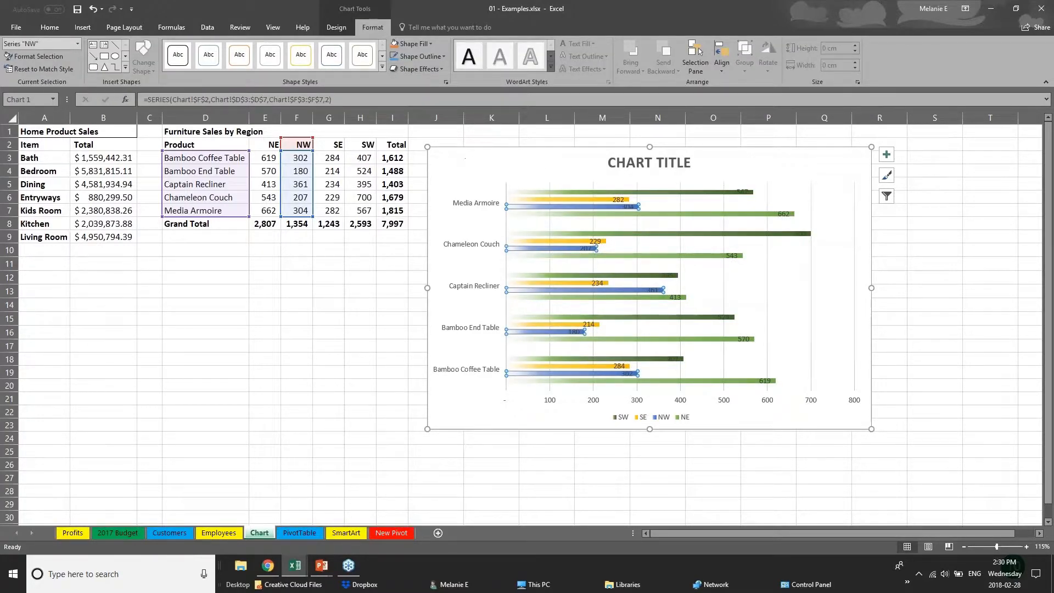
pyautogui.click(559, 201)
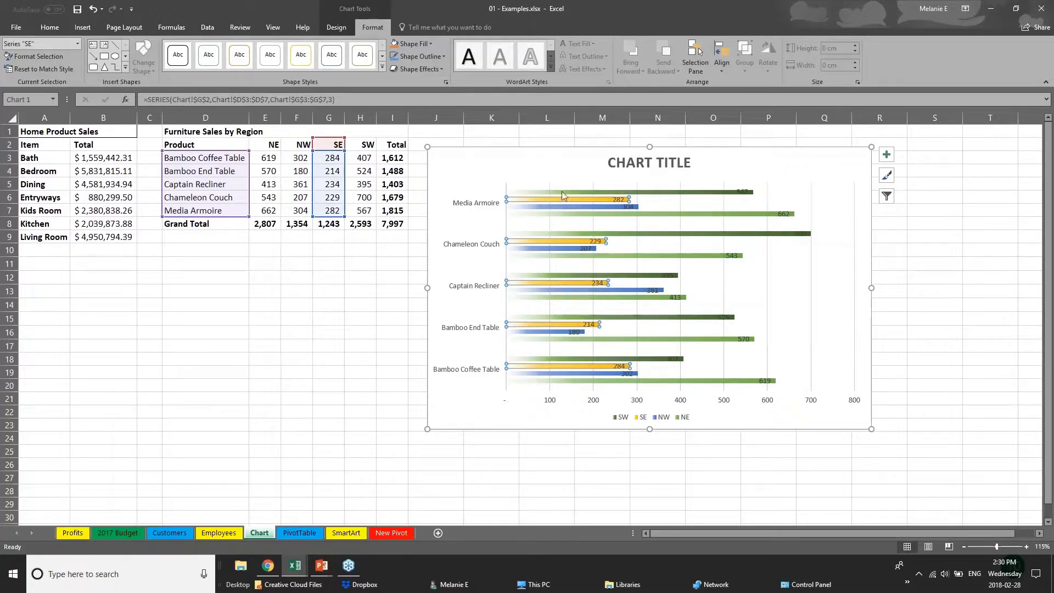
pyautogui.click(562, 192)
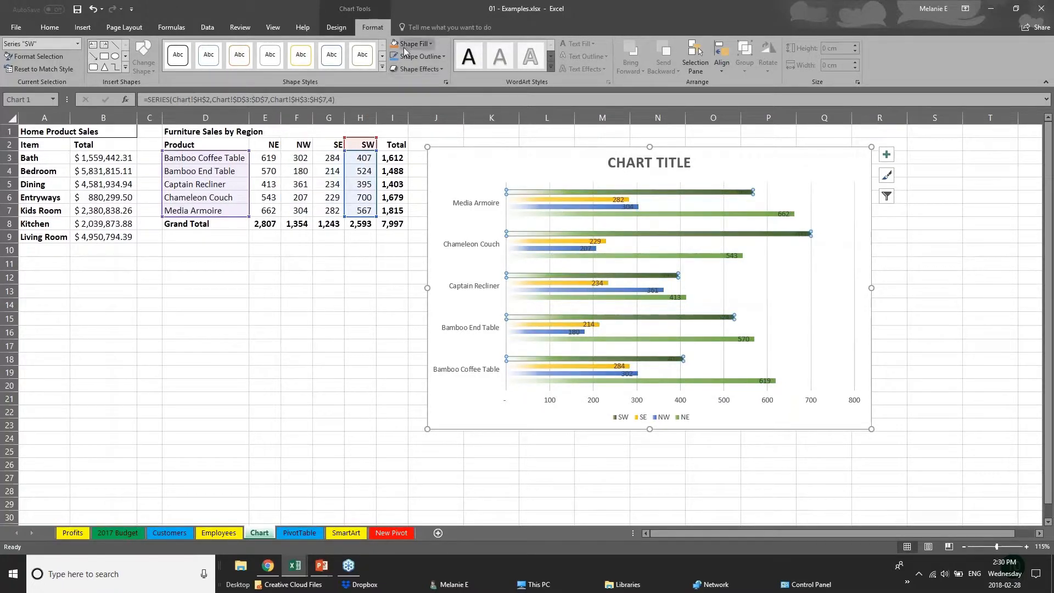
pyautogui.click(431, 44)
pyautogui.click(442, 115)
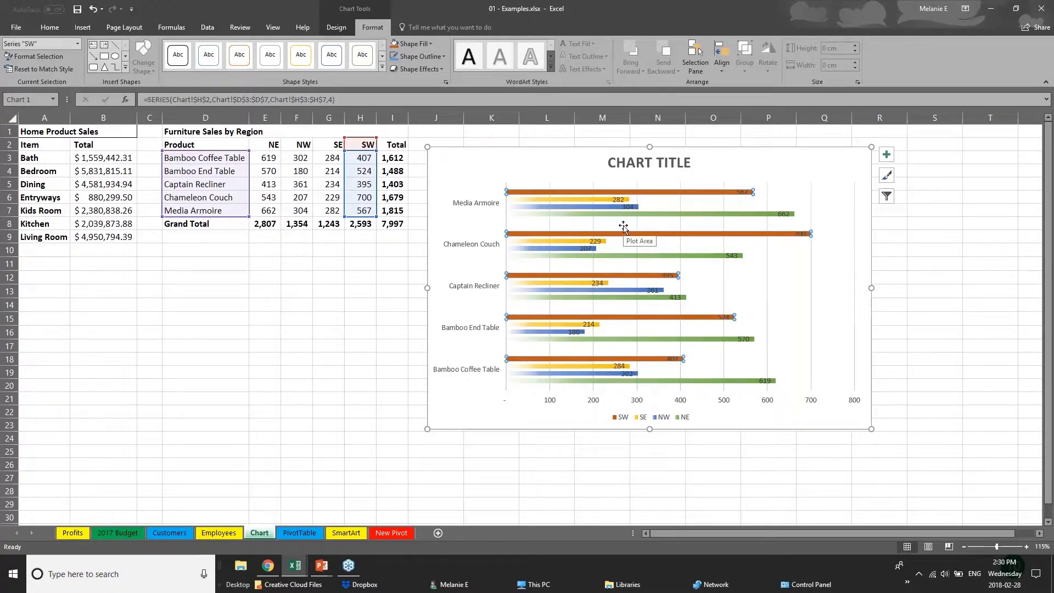
# - Replace the chart's placeholder title with SALES DATA
pyautogui.click(632, 162)
pyautogui.moveTo(633, 162); pyautogui.dragTo(697, 168)
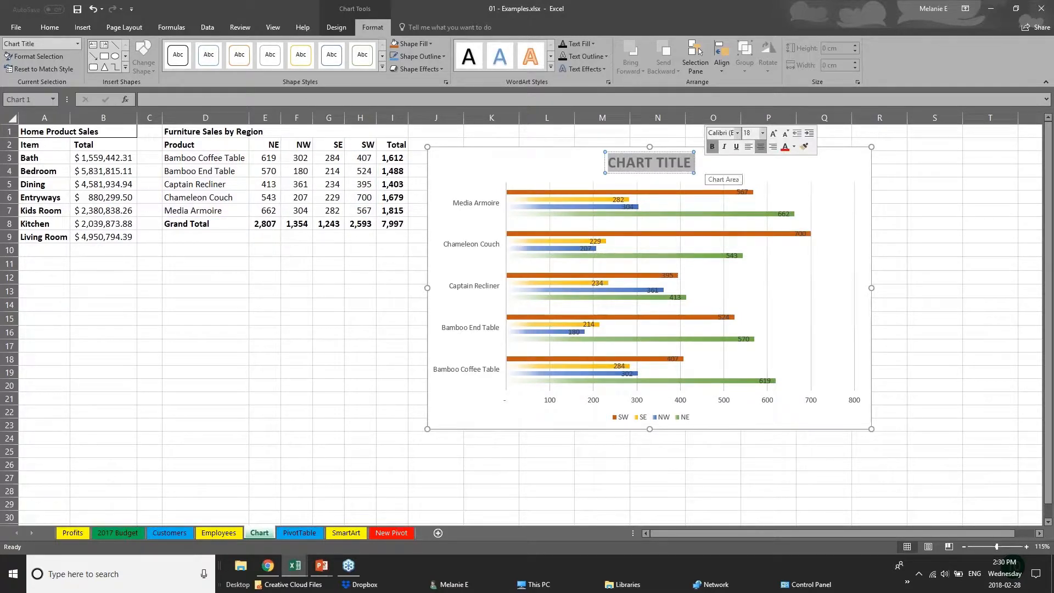
pyautogui.write('SALES D')
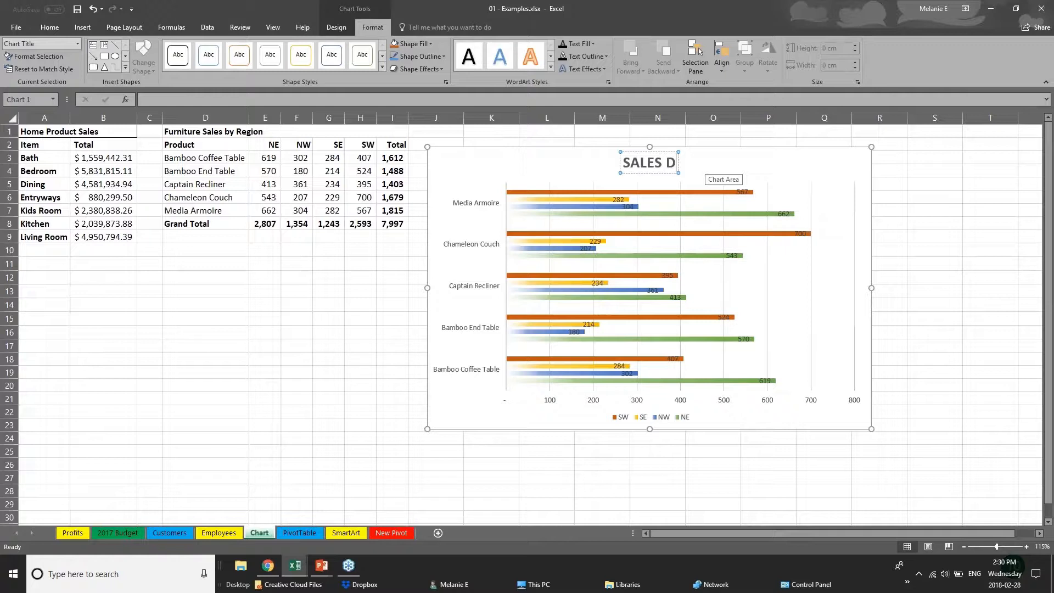
pyautogui.write('ATA')
pyautogui.click(553, 405)
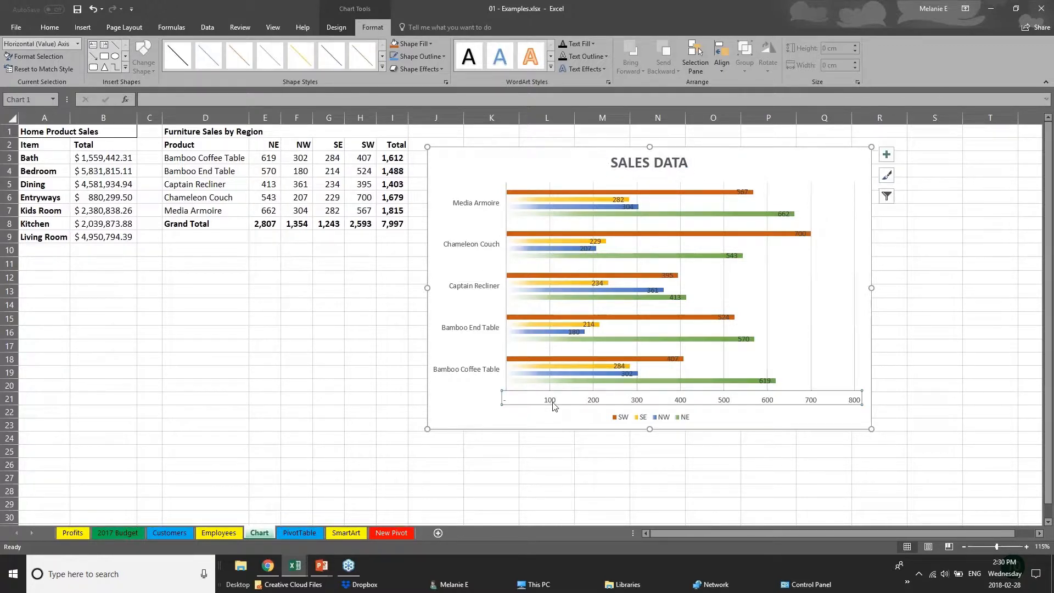
# - Enlarge the font of the product names on the chart's vertical category axis
pyautogui.click(498, 329)
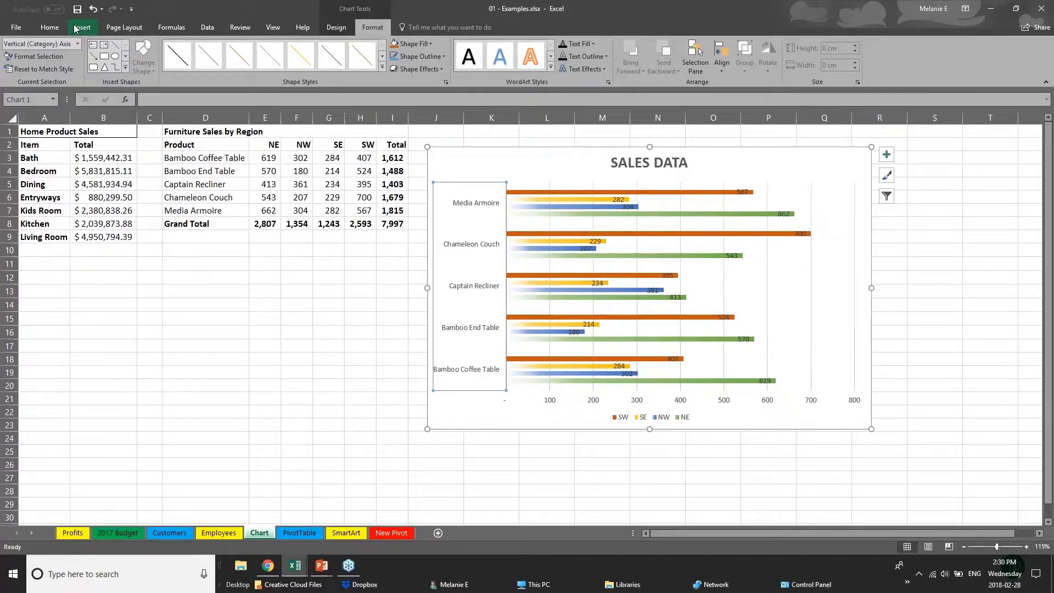
pyautogui.click(49, 28)
pyautogui.click(180, 48)
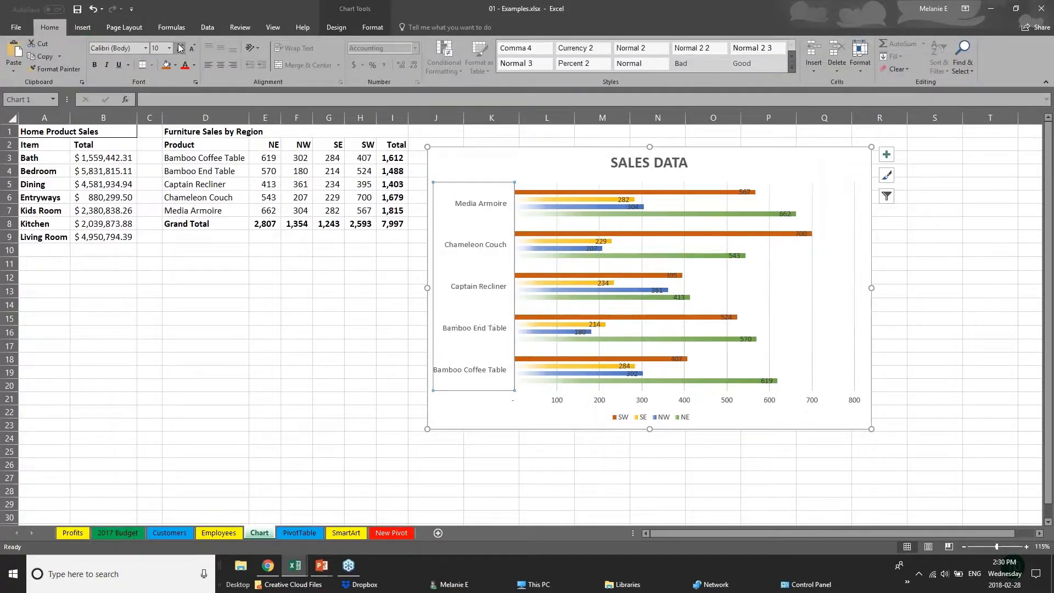
pyautogui.click(570, 405)
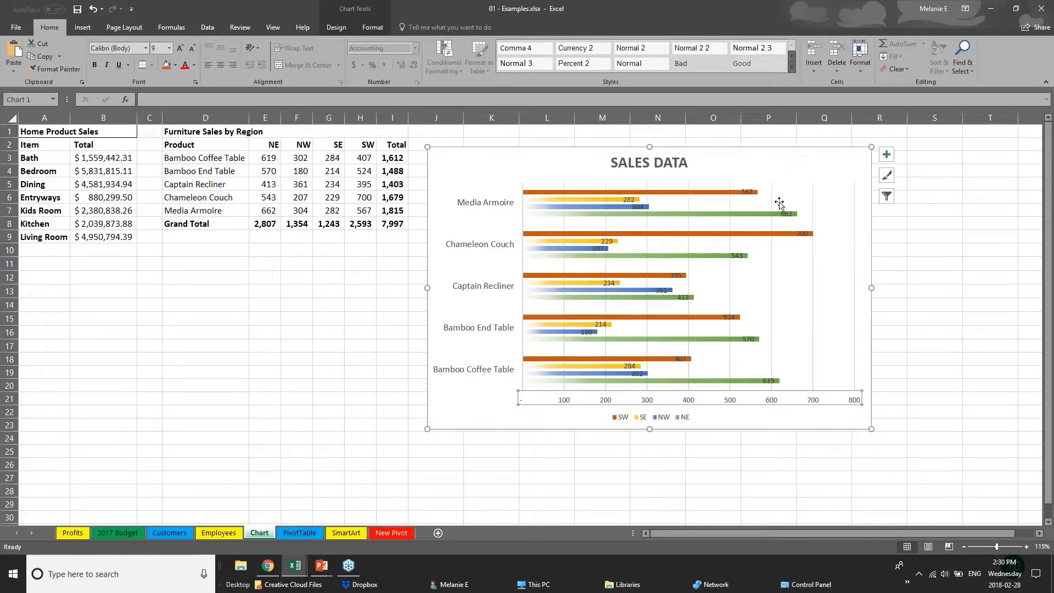
# - Move the SW data label of the Chameleon Couch just past the end of its bar
pyautogui.click(748, 192)
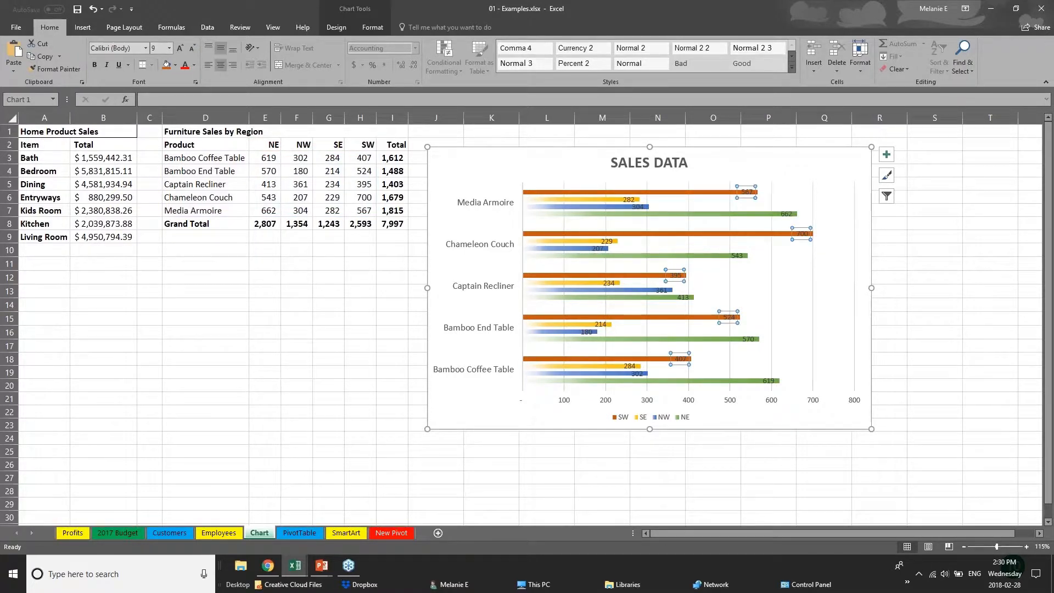
pyautogui.click(802, 237)
pyautogui.moveTo(802, 237); pyautogui.dragTo(827, 234)
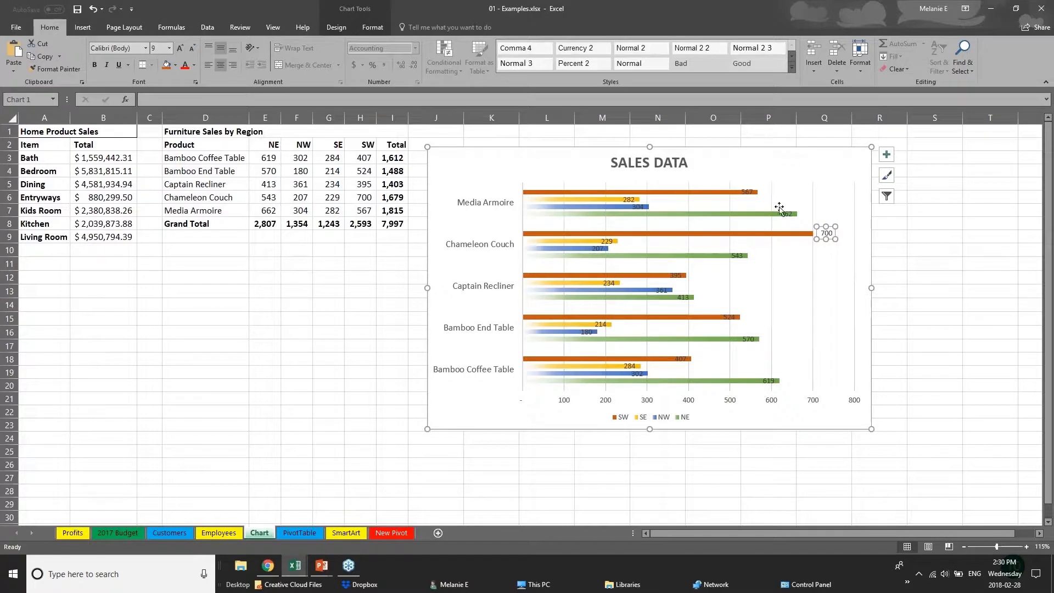
pyautogui.click(750, 196)
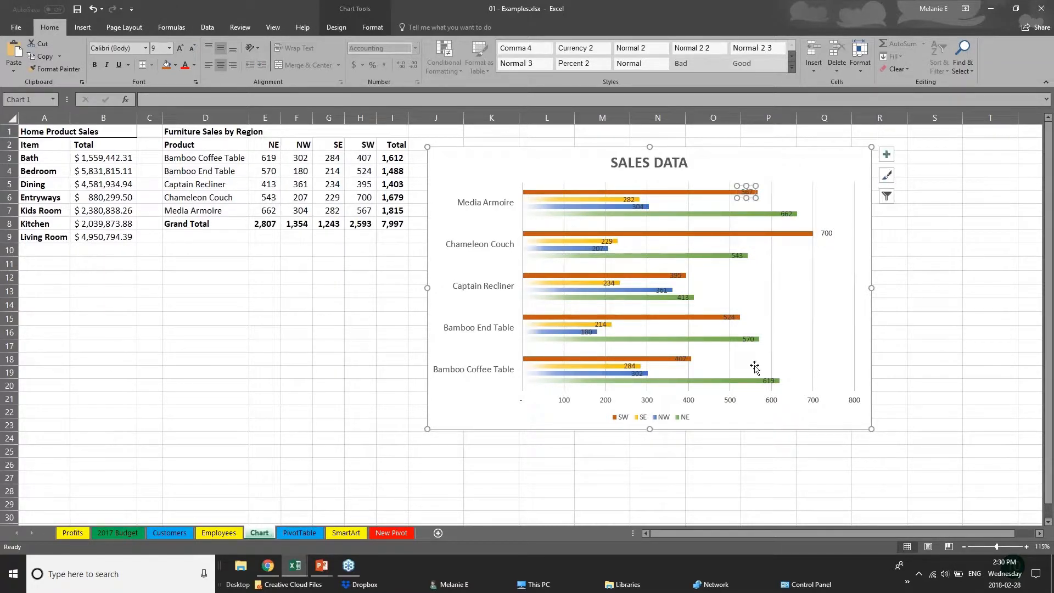
# - Delete the chart's horizontal value axis
pyautogui.click(686, 404)
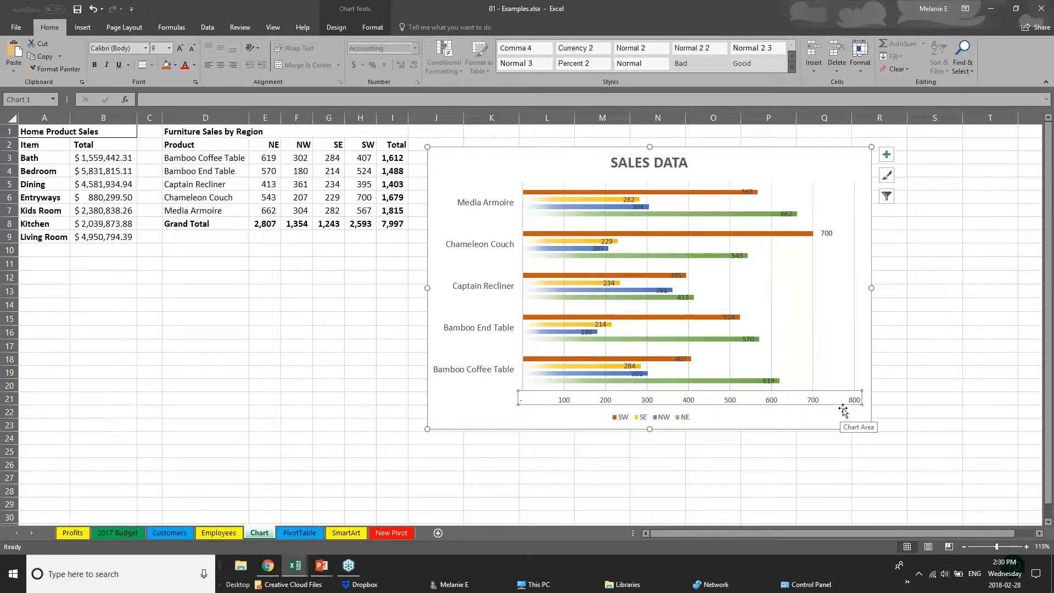
pyautogui.press('Delete')
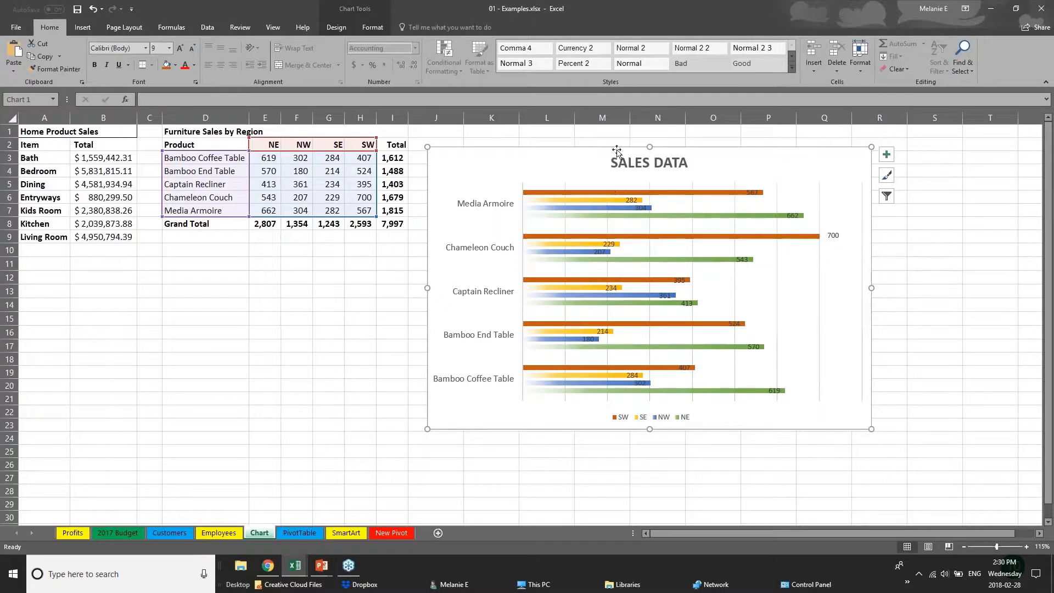
# - Examine the chart's design and formatting commands and the source cells highlighted for the SW, SE and NW series
pyautogui.click(336, 26)
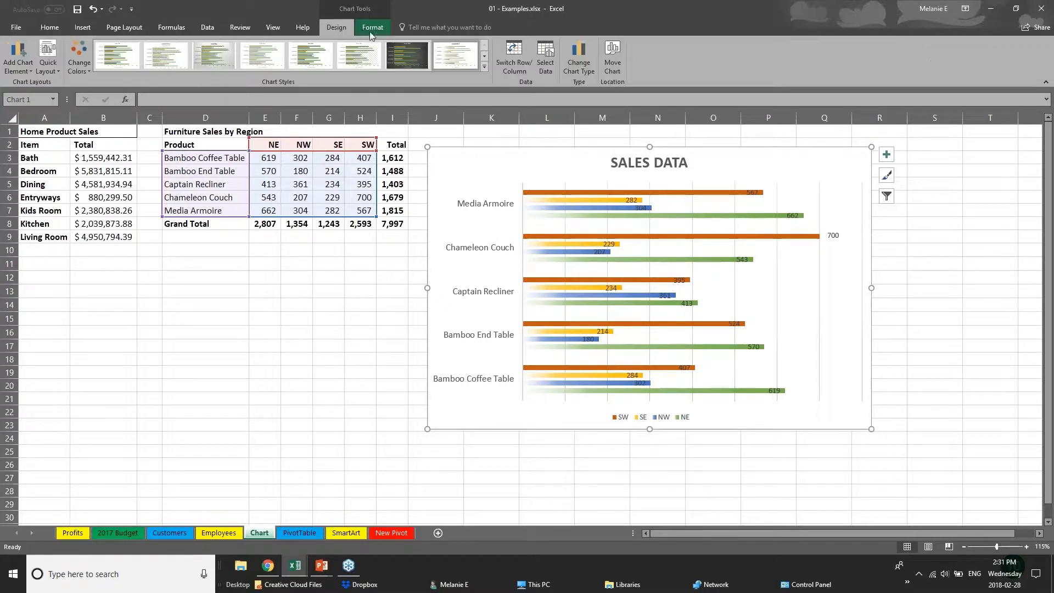
pyautogui.click(372, 28)
pyautogui.click(339, 27)
pyautogui.click(334, 159)
pyautogui.click(522, 191)
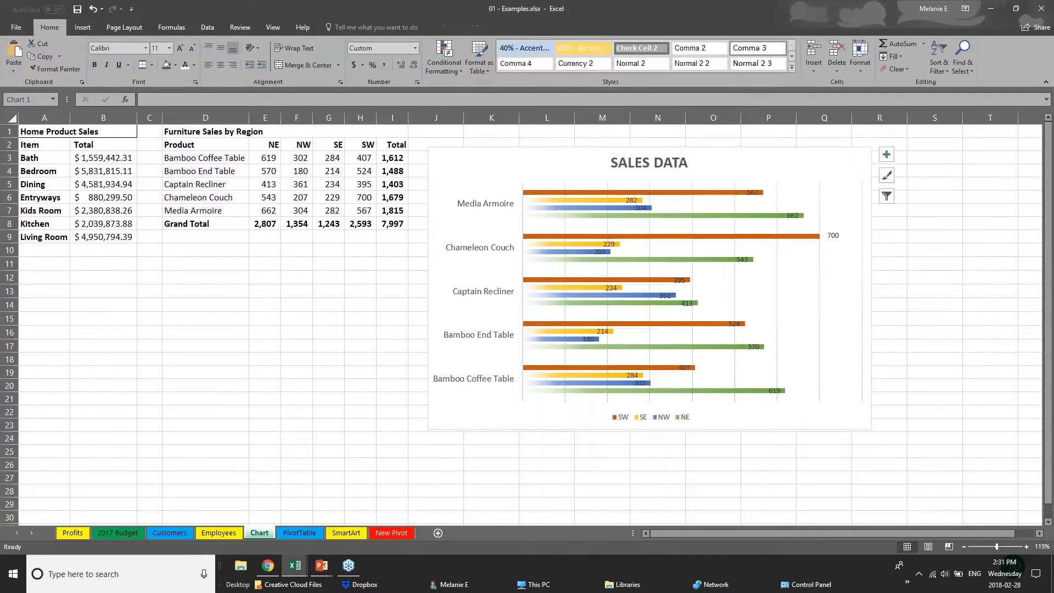
pyautogui.click(592, 193)
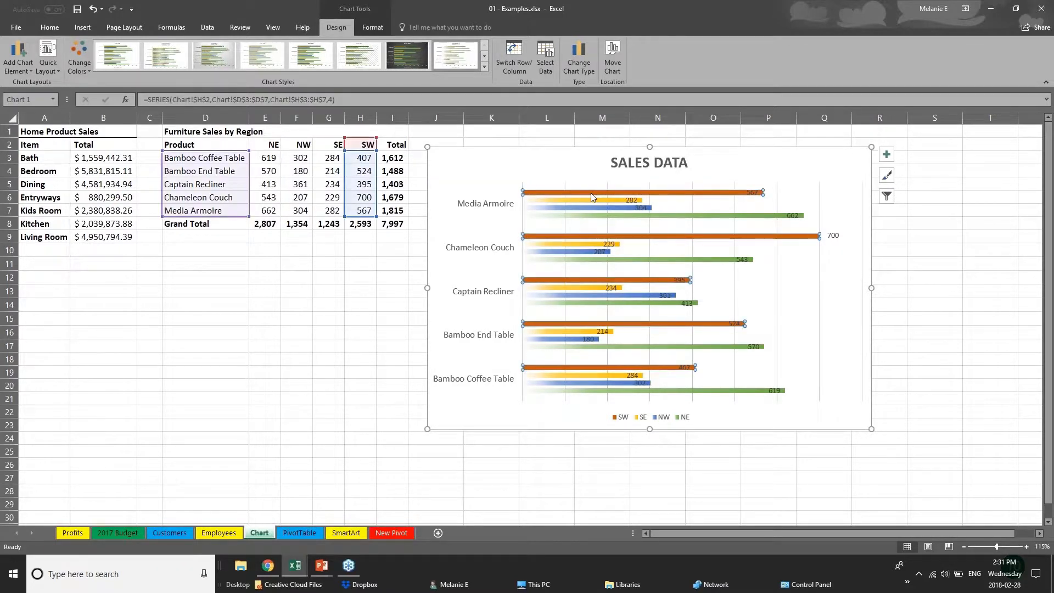
pyautogui.click(601, 201)
pyautogui.click(606, 208)
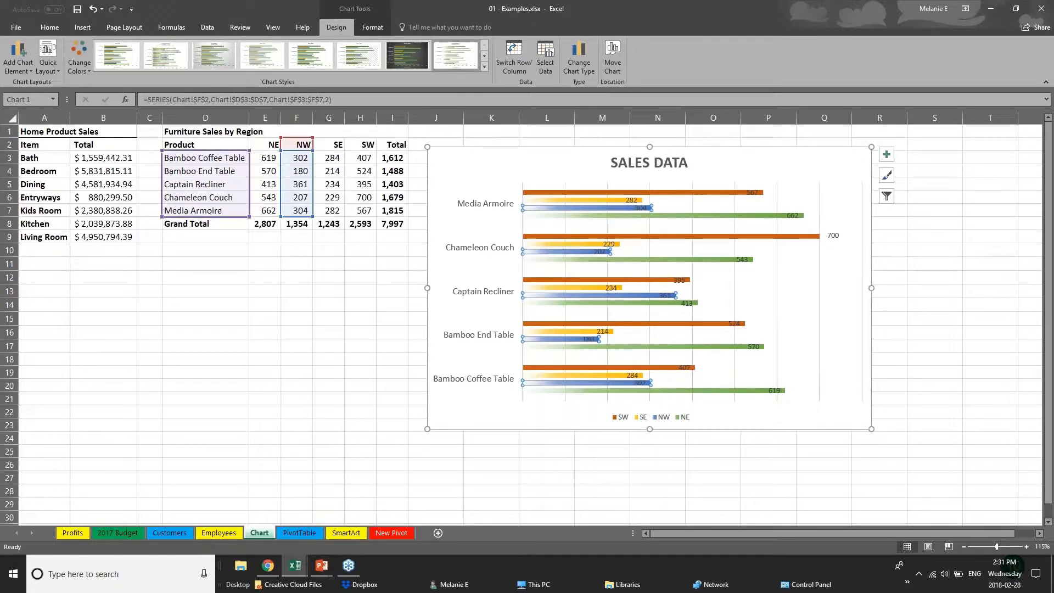
# - Set the NW sales value of the Bamboo End Table to 181 in cell F4
pyautogui.click(302, 171)
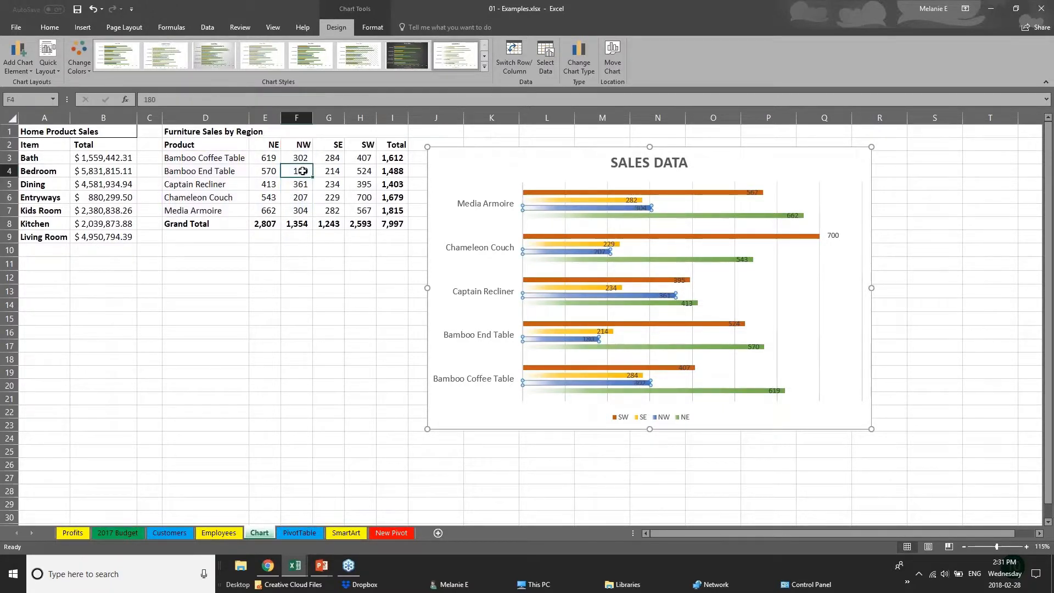
pyautogui.write('1')
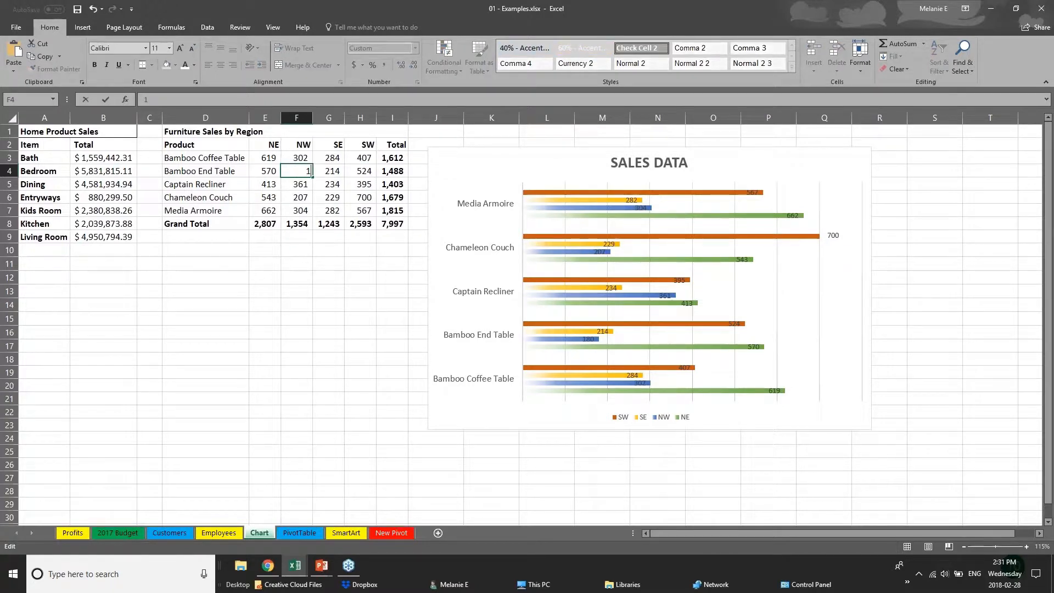
pyautogui.write('81')
pyautogui.press('Return')
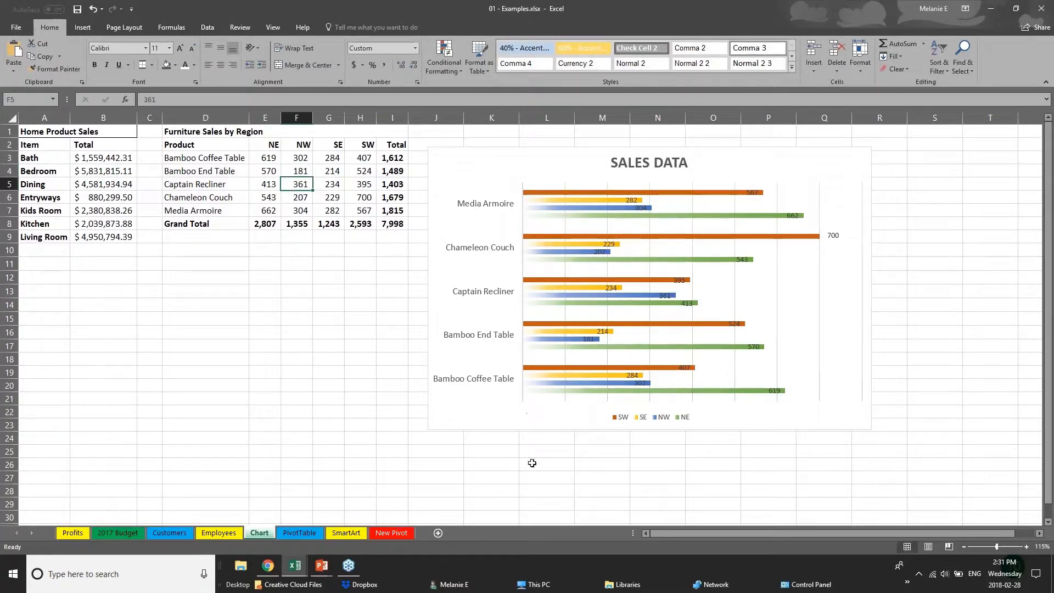
# - Switch to the PowerPoint slide show and advance to the Creating Tables slide
pyautogui.moveTo(322, 566)
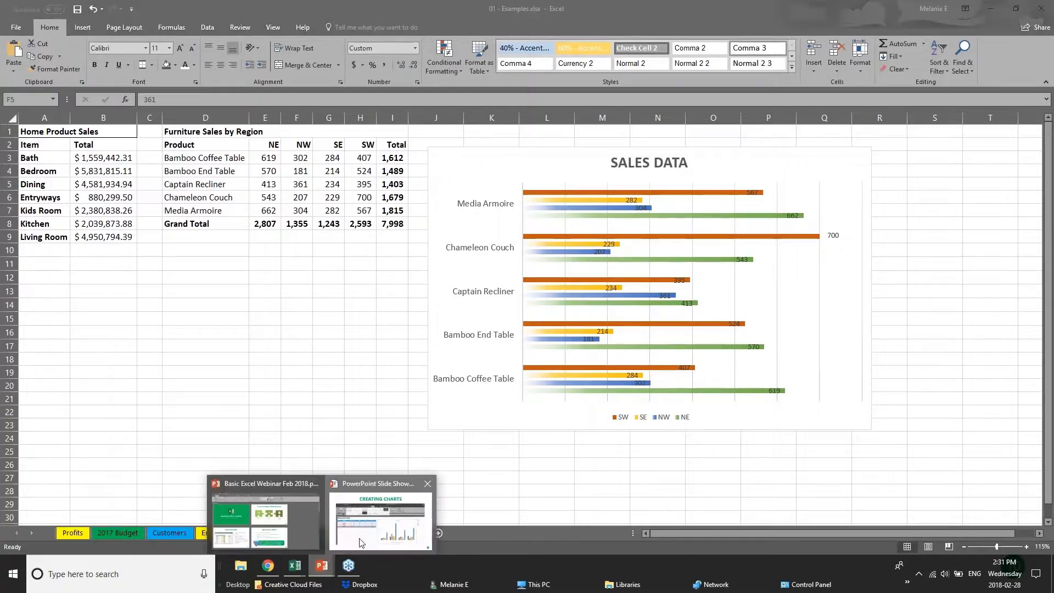
pyautogui.click(376, 497)
pyautogui.press('Right')
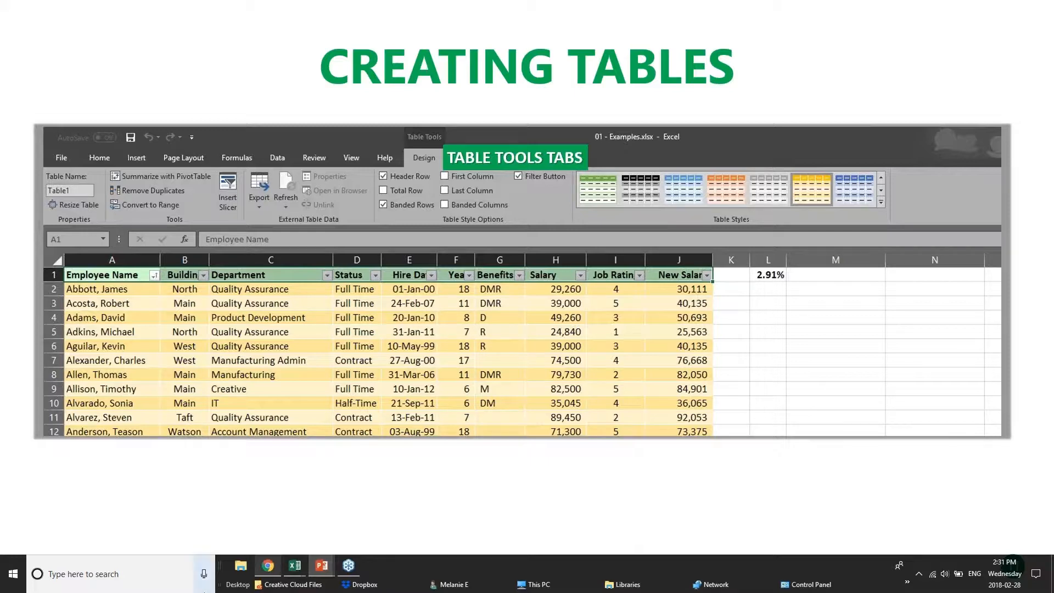
# - Switch back to the Examples workbook in Excel and open the Customers sheet
pyautogui.moveTo(289, 578)
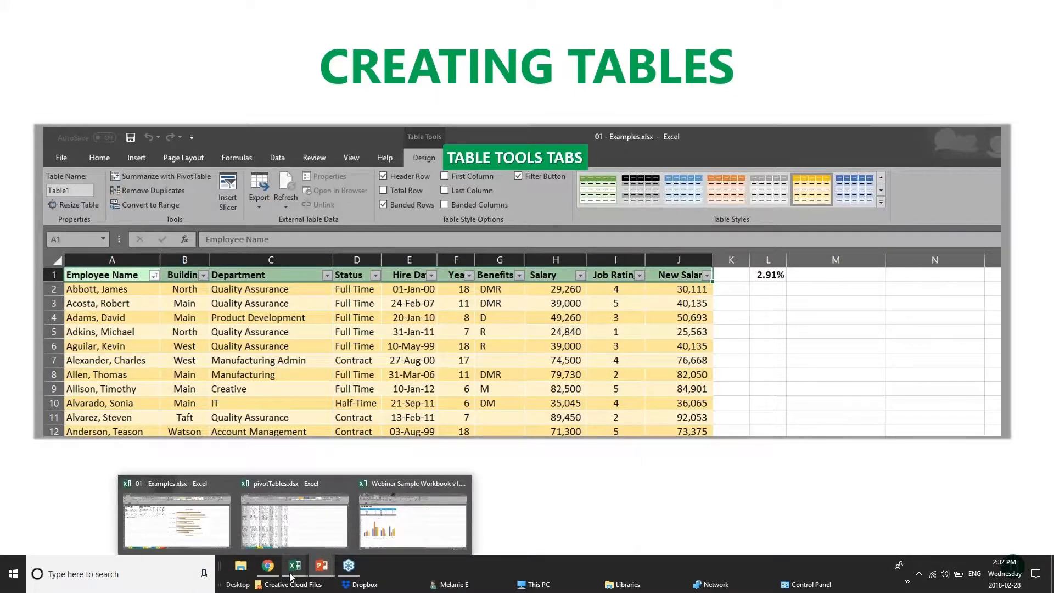
pyautogui.click(406, 523)
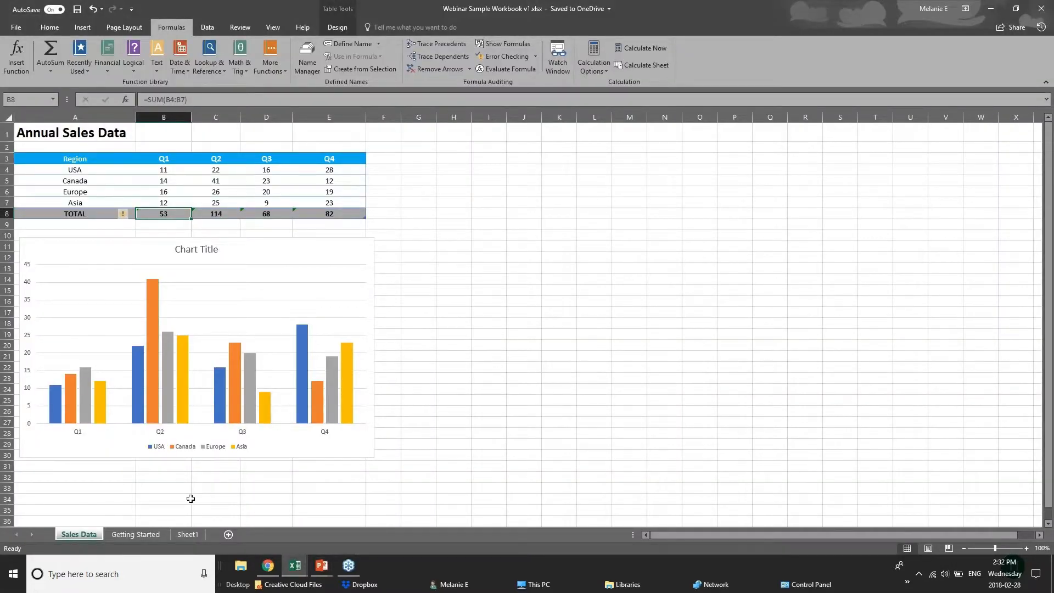
pyautogui.moveTo(295, 568)
pyautogui.click(252, 518)
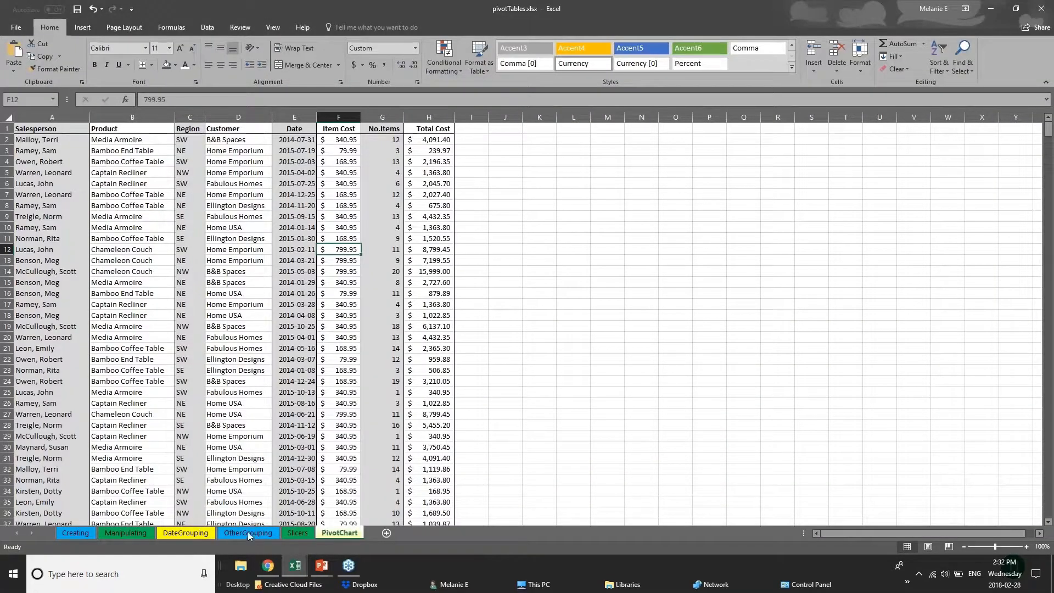
pyautogui.click(308, 536)
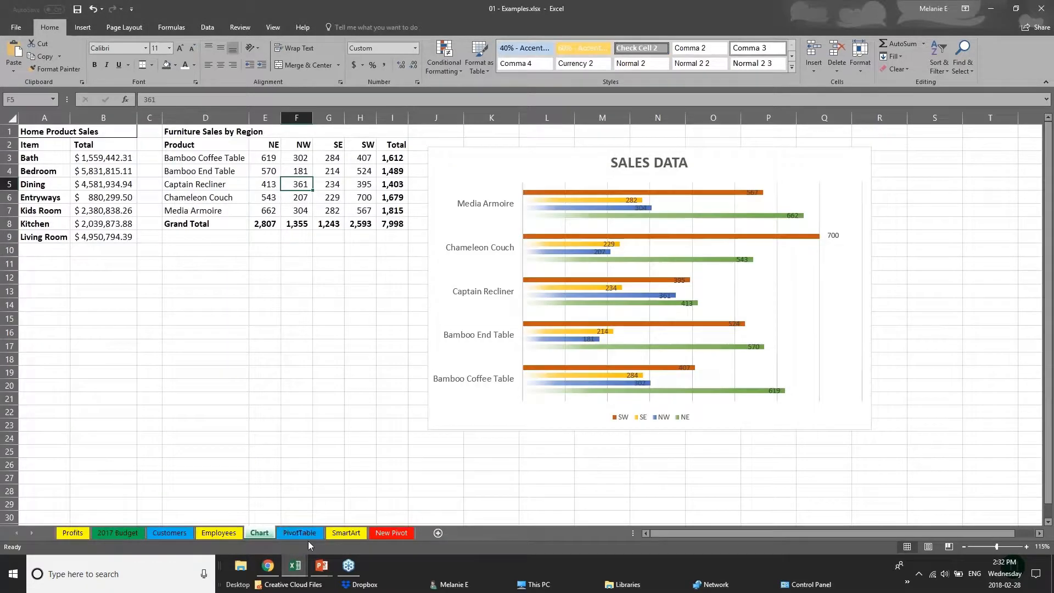
pyautogui.click(169, 533)
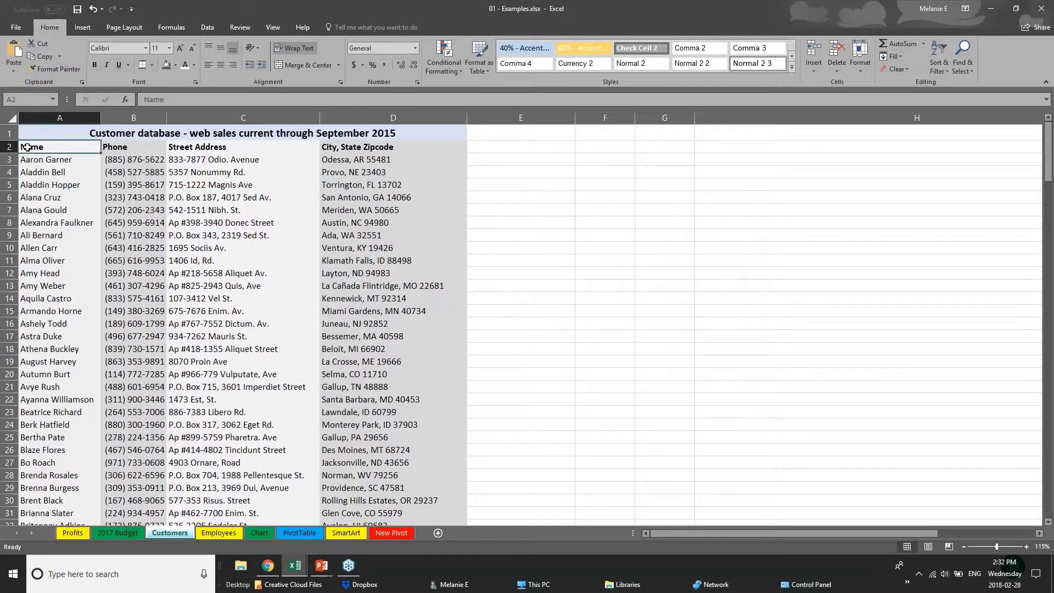
# - Examine the extent and layout of the customer database from its headings to its last rows
pyautogui.scroll(-20, 115, 251)
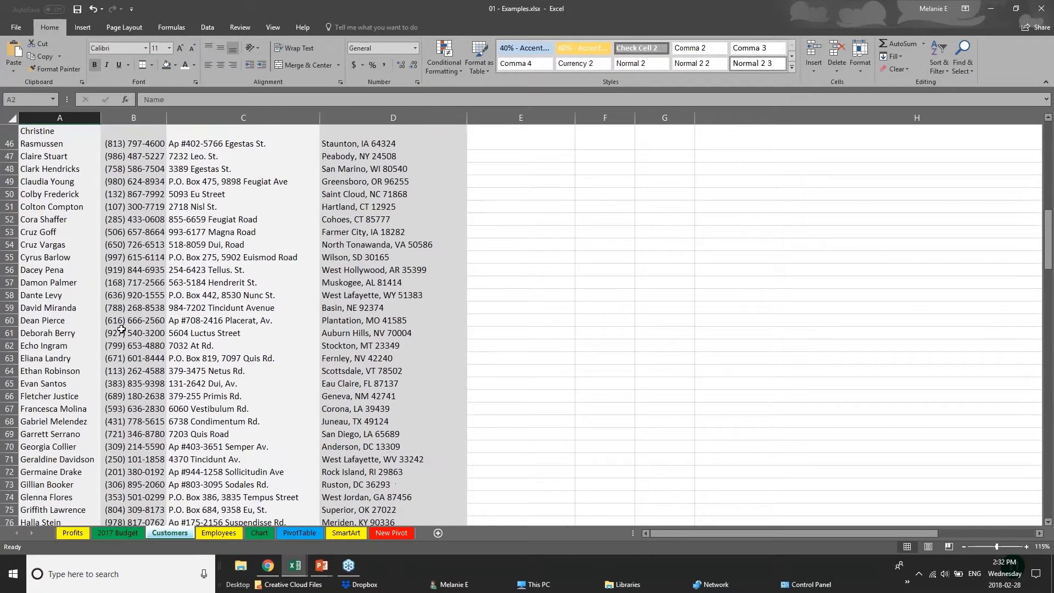
pyautogui.scroll(-20, 122, 330)
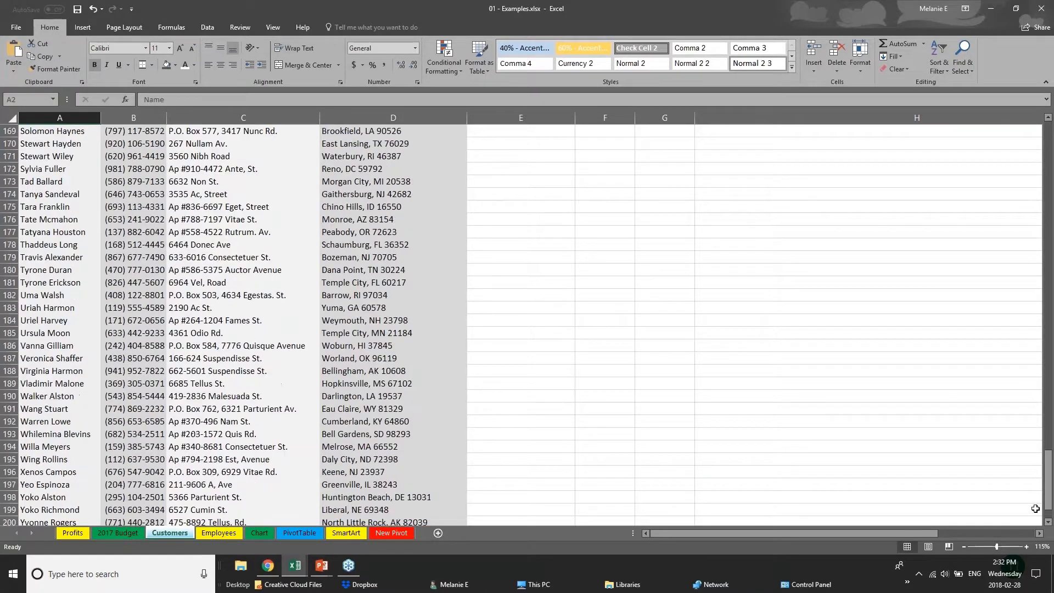
pyautogui.moveTo(1048, 494); pyautogui.dragTo(1046, 154)
pyautogui.click(126, 173)
pyautogui.click(78, 187)
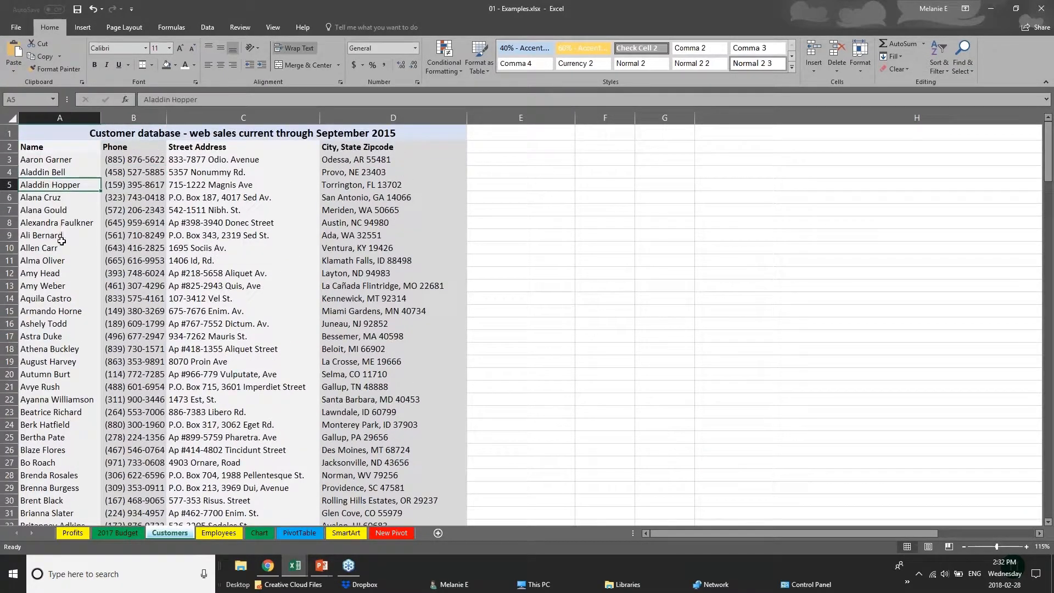
pyautogui.scroll(-2, 43, 365)
pyautogui.scroll(2, 43, 367)
# - Try to convert the entire Customers worksheet into a table with headers
pyautogui.click(11, 119)
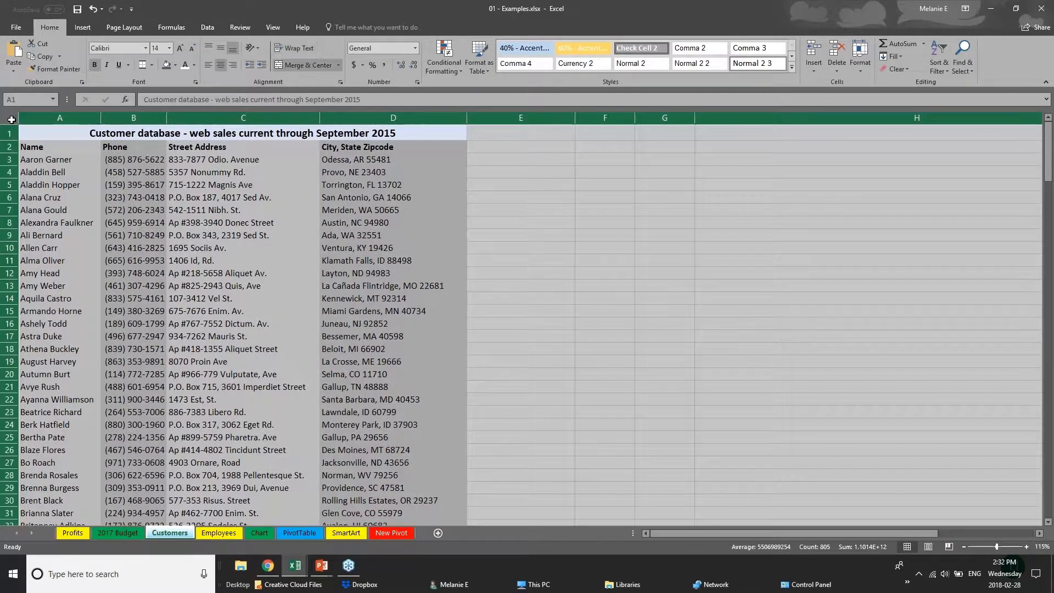
pyautogui.click(81, 28)
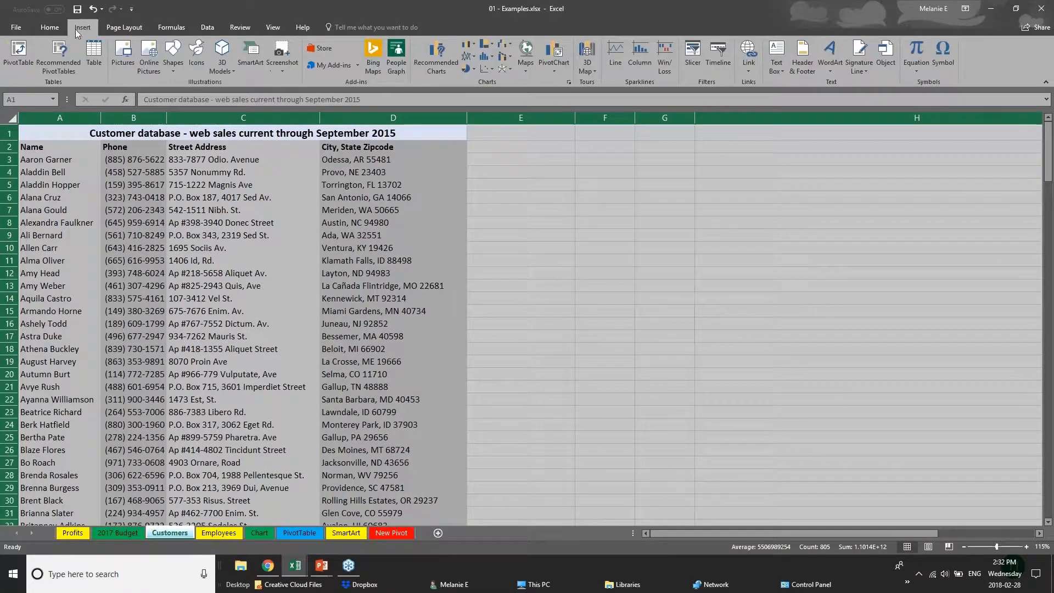
pyautogui.click(97, 63)
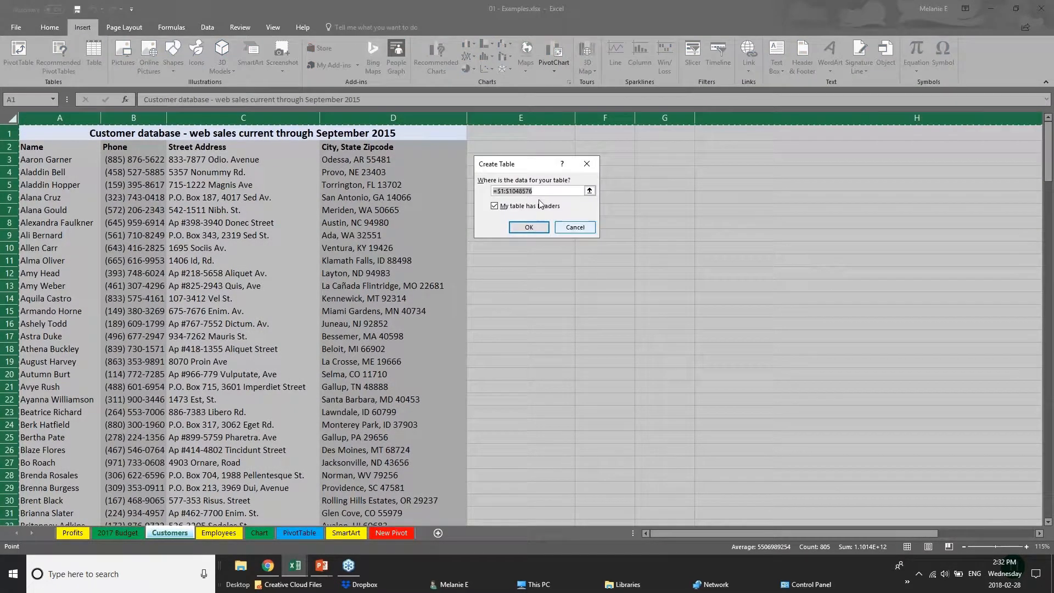
pyautogui.click(529, 227)
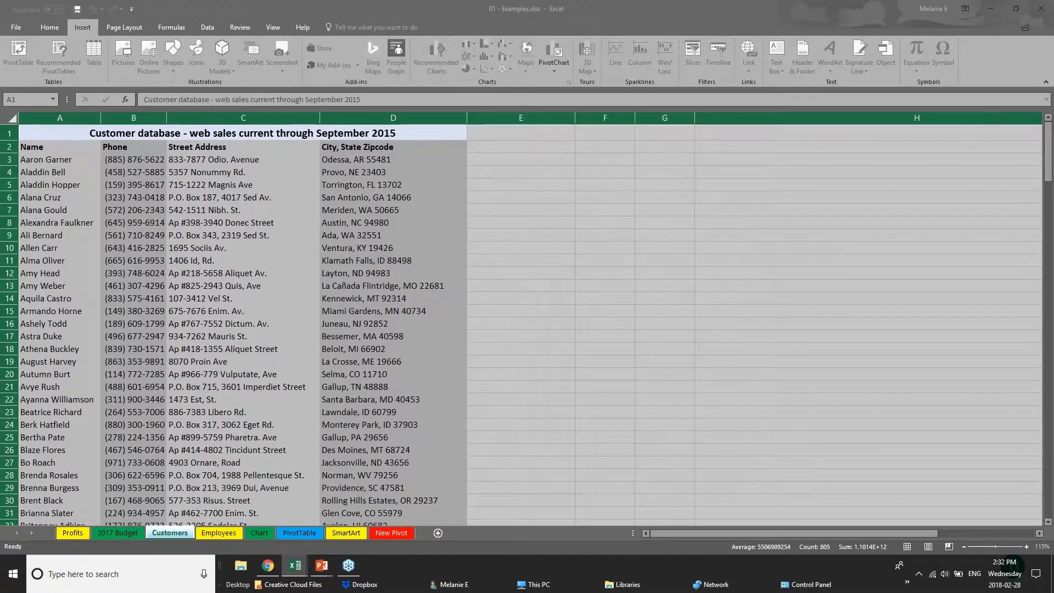
pyautogui.click(505, 223)
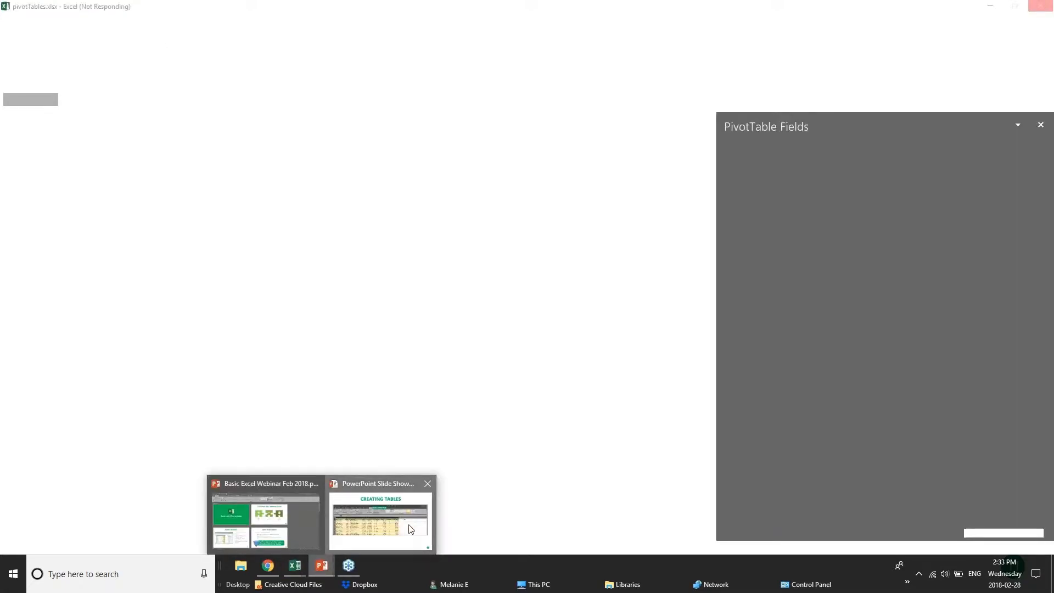
# - Show the Creating Tables slide in PowerPoint again and return to the Examples workbook in Excel
pyautogui.click(411, 529)
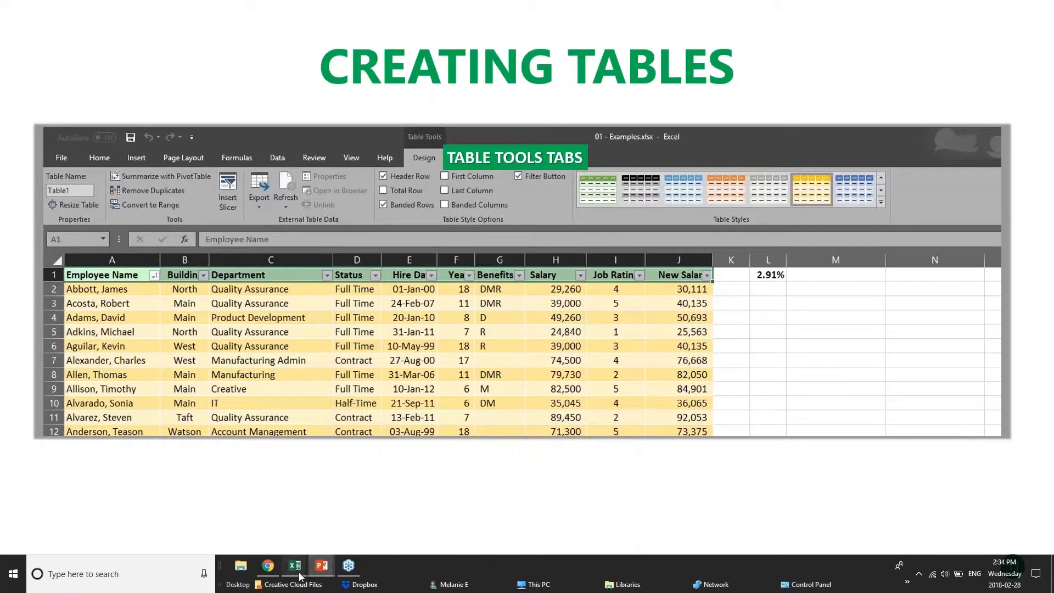
pyautogui.moveTo(297, 571)
pyautogui.click(295, 513)
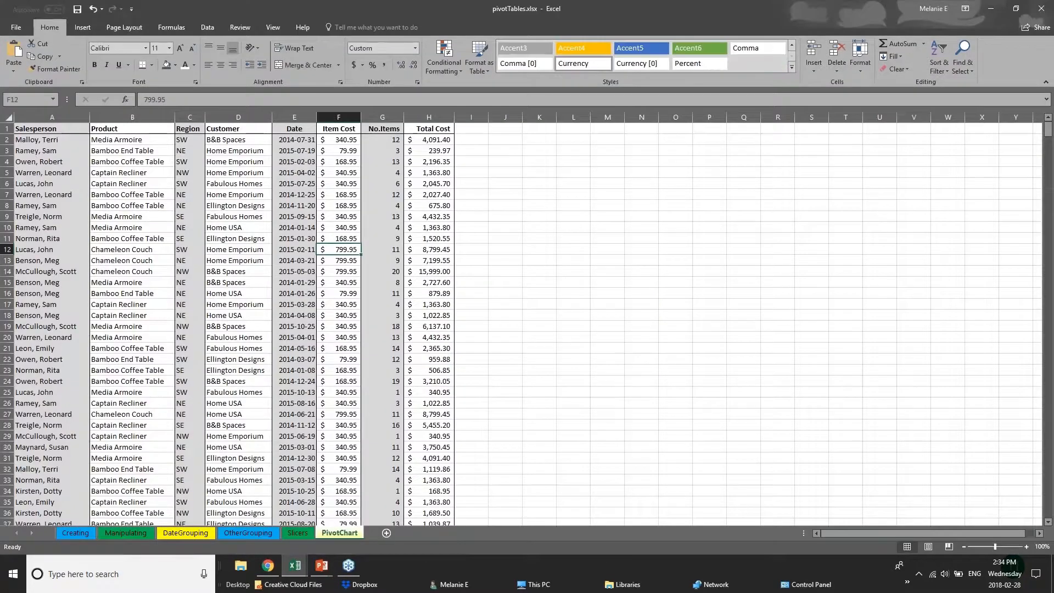
pyautogui.click(188, 521)
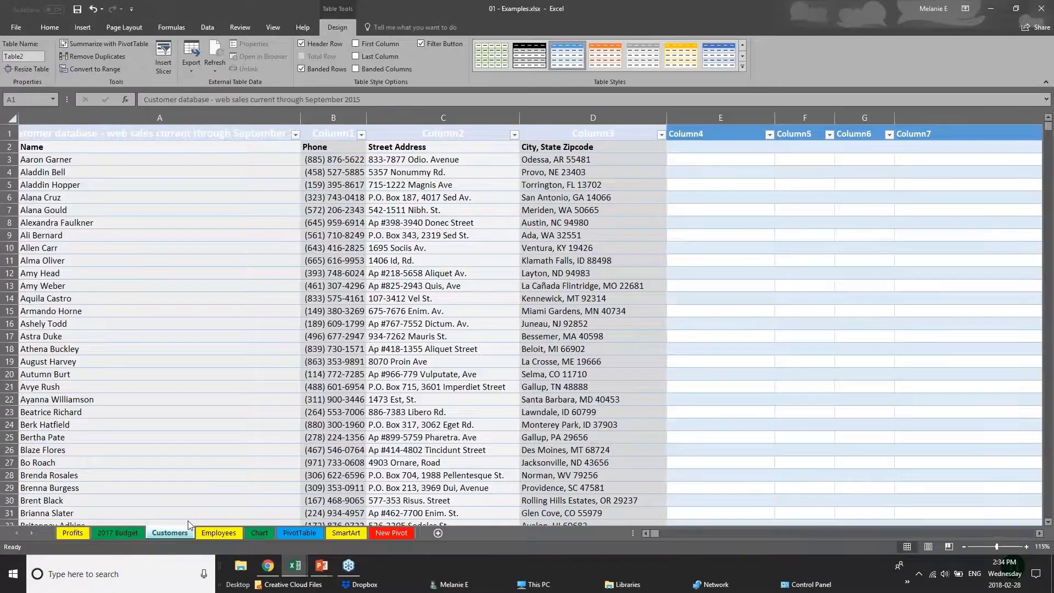
# - Undo the conversion of the whole Customers worksheet into a table
pyautogui.click(675, 274)
pyautogui.hotkey('ctrl', 'a')
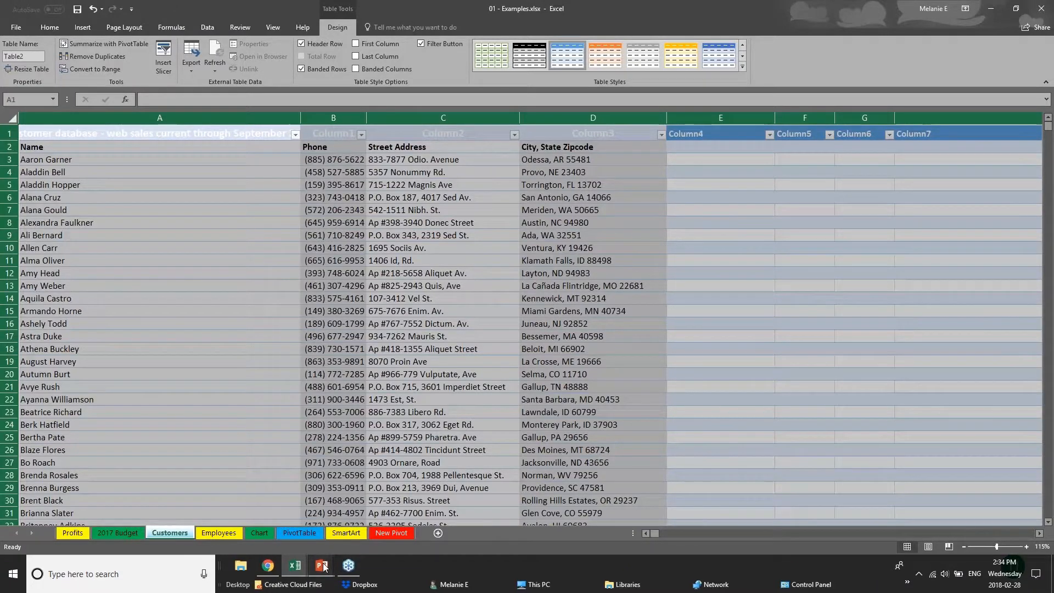
pyautogui.hotkey('ctrl', 'z')
# - Try to create a table without headers from the title row A1:D1 of the customer database, and undo it
pyautogui.click(52, 135)
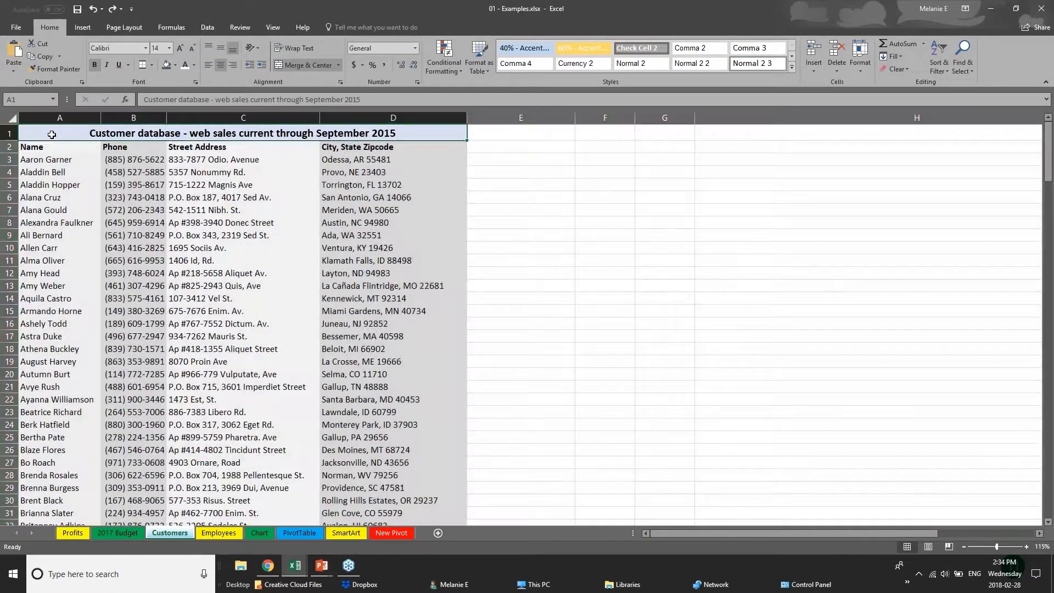
pyautogui.click(12, 118)
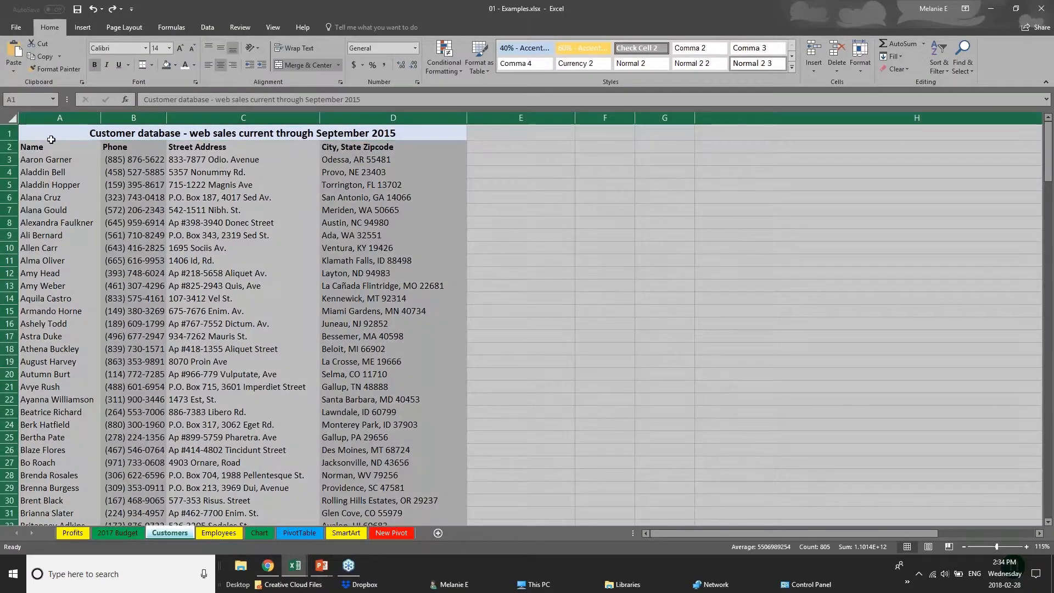
pyautogui.click(177, 172)
pyautogui.click(50, 137)
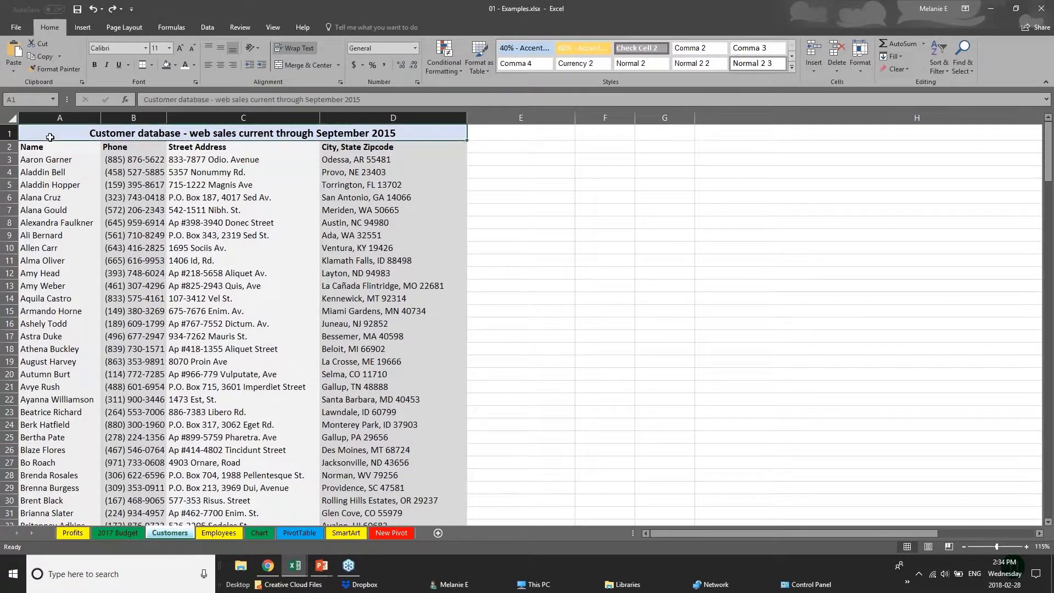
pyautogui.click(83, 27)
pyautogui.click(94, 60)
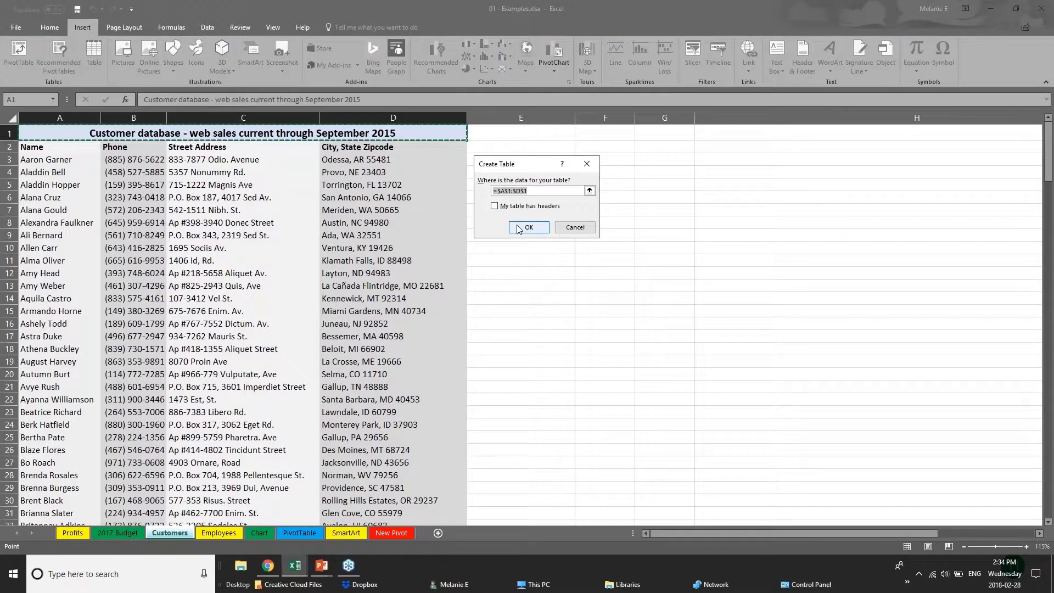
pyautogui.click(527, 228)
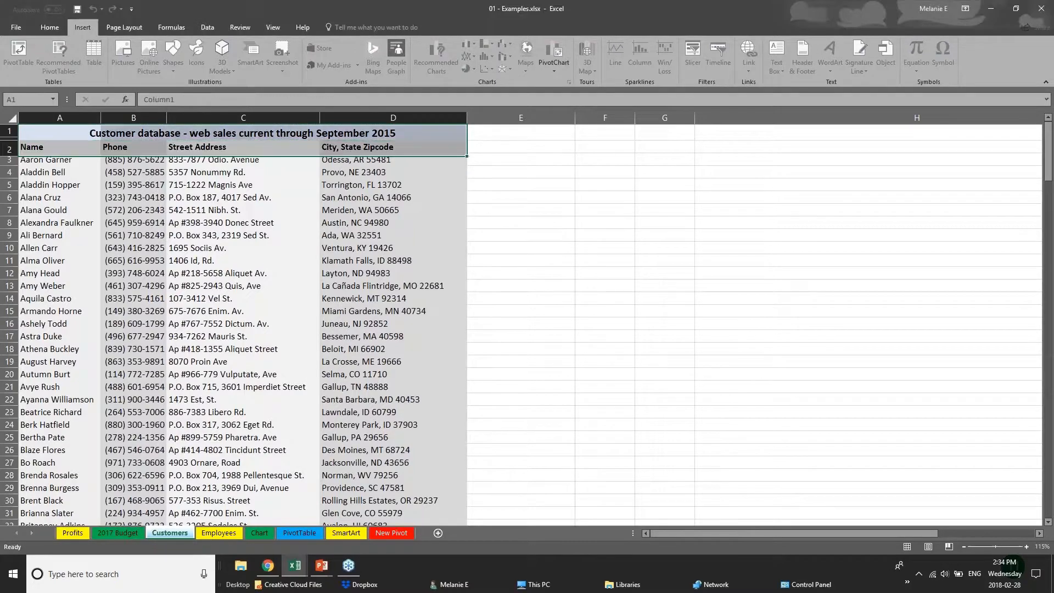
pyautogui.hotkey('ctrl', 'z')
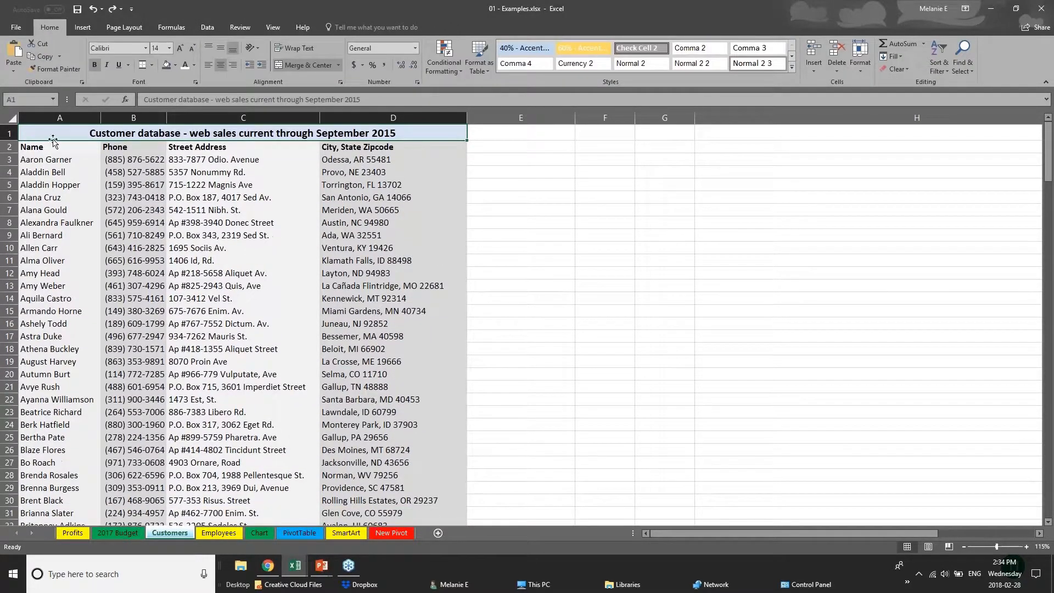
pyautogui.click(12, 118)
pyautogui.click(236, 408)
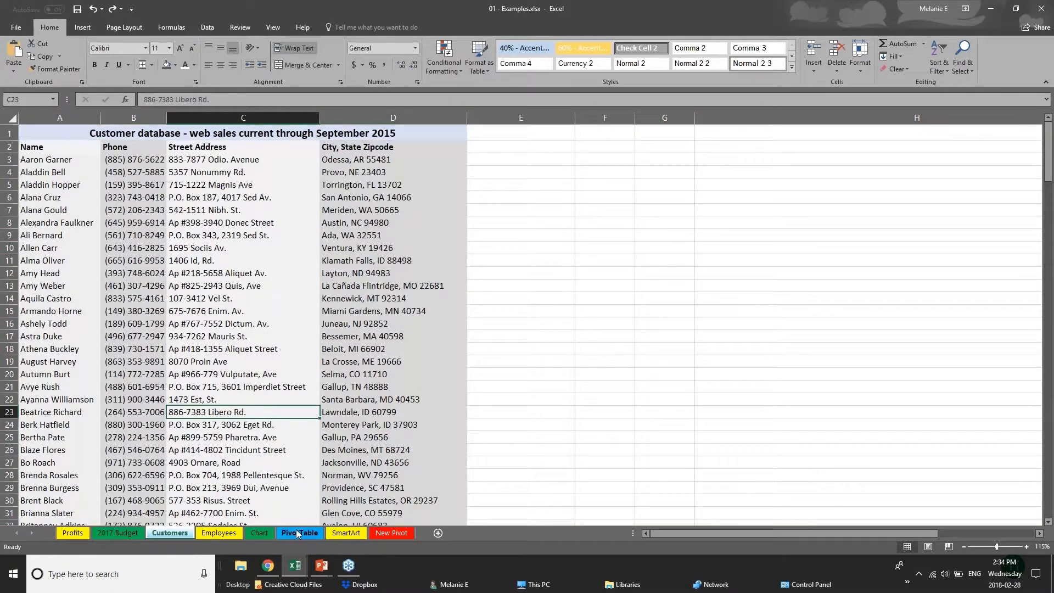
# - Convert the Furniture Sales by Region range D1:I8 on the Chart sheet into a table with headers
pyautogui.click(262, 533)
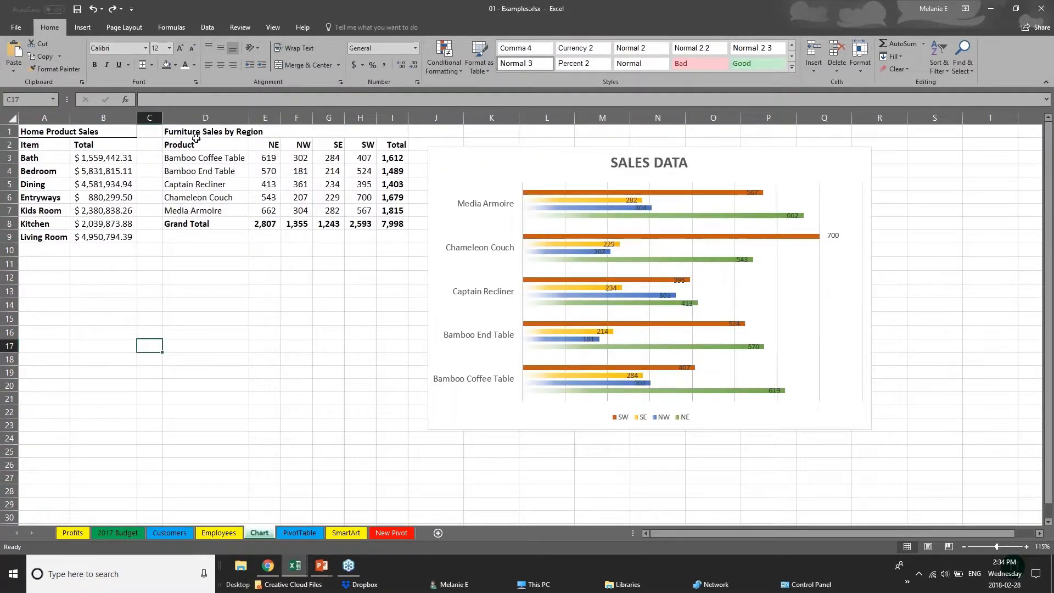
pyautogui.moveTo(196, 135); pyautogui.dragTo(323, 223)
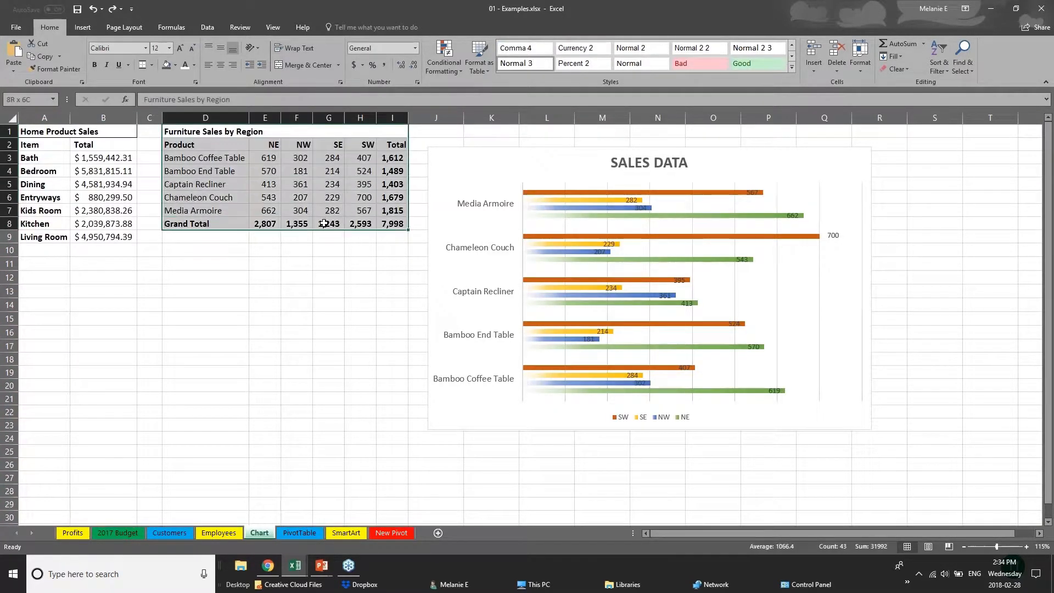
pyautogui.click(82, 27)
pyautogui.click(94, 55)
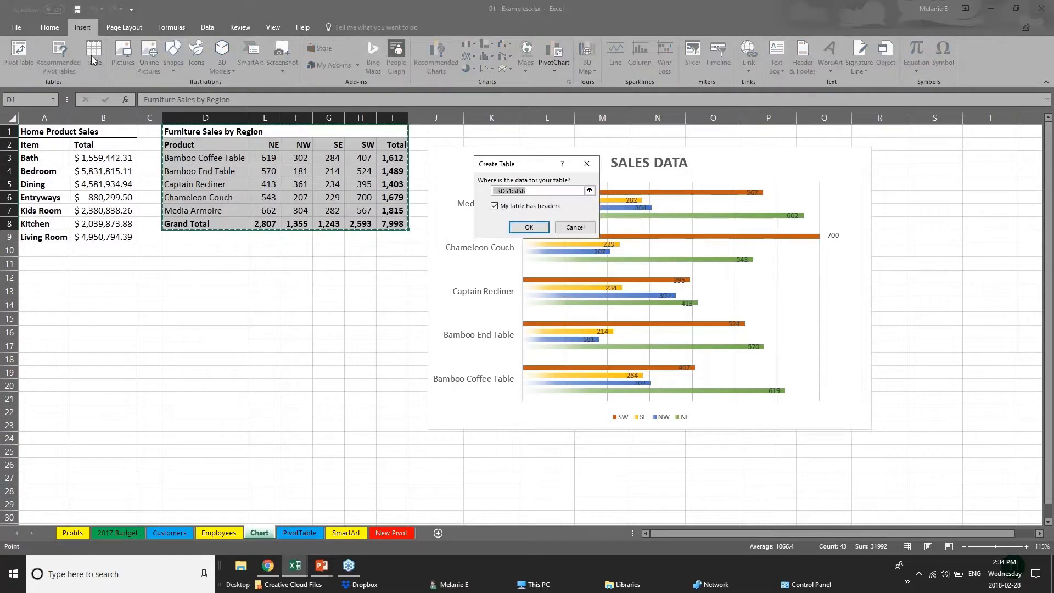
pyautogui.click(537, 227)
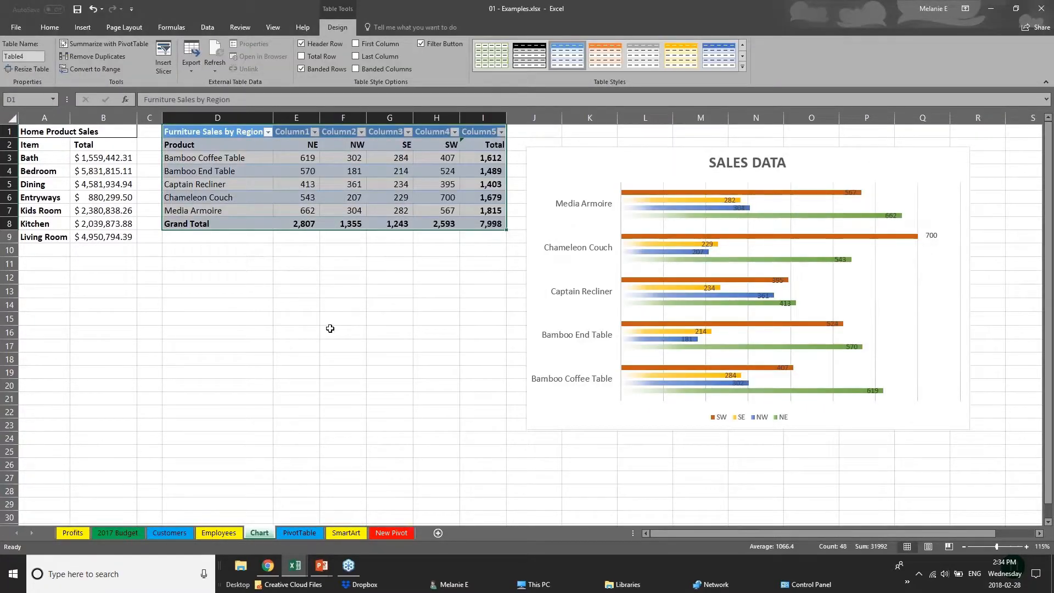
pyautogui.click(330, 328)
# - Apply the medium table style with an orange header and grey banded rows to the furniture sales table
pyautogui.moveTo(236, 136); pyautogui.dragTo(497, 229)
pyautogui.click(742, 67)
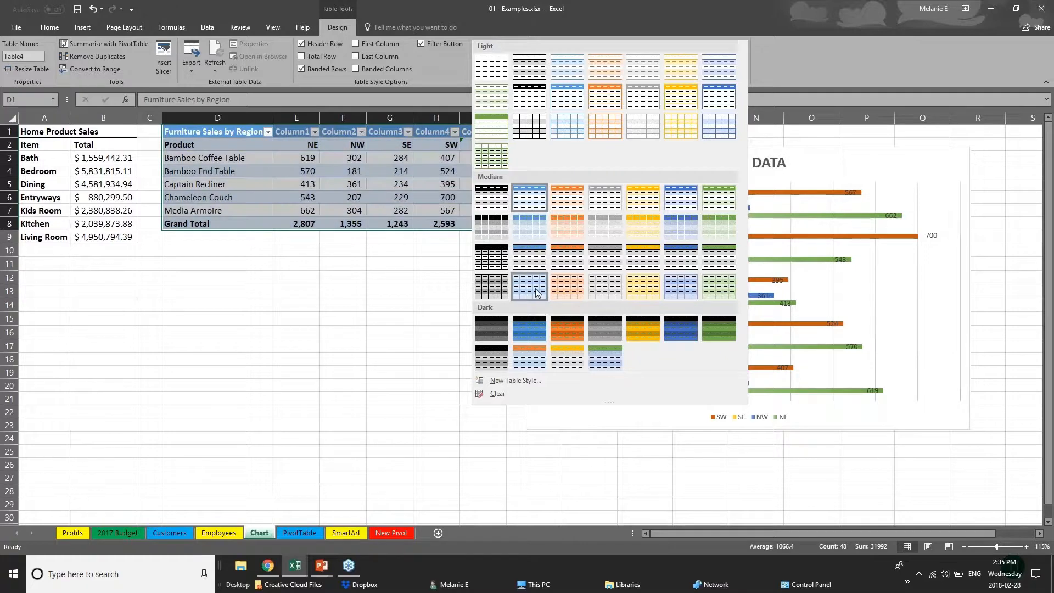
pyautogui.click(574, 265)
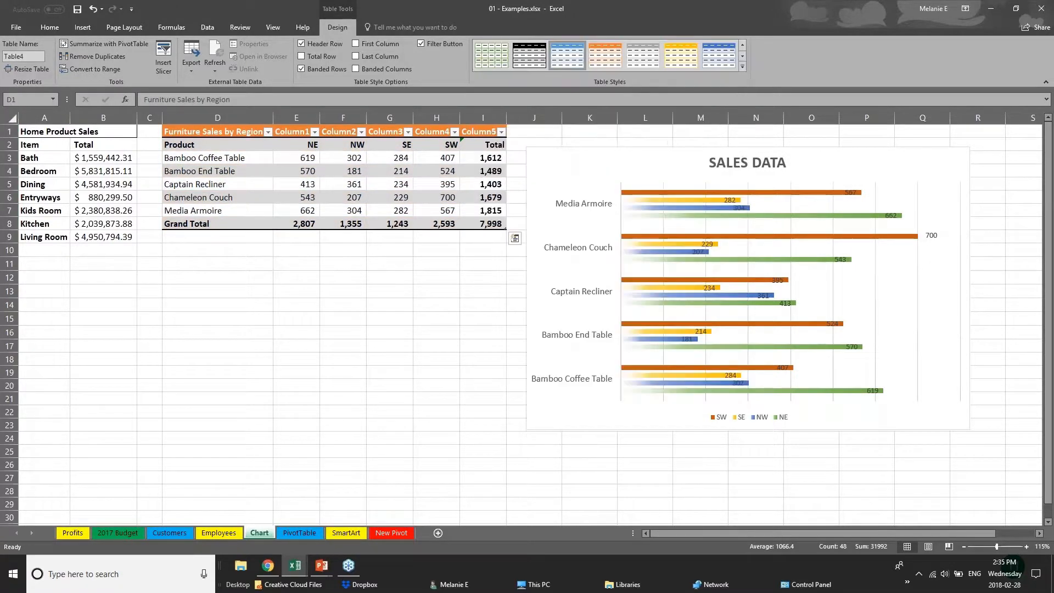
# - Turn on the First Column option to emphasize the product names in the furniture sales table
pyautogui.click(249, 224)
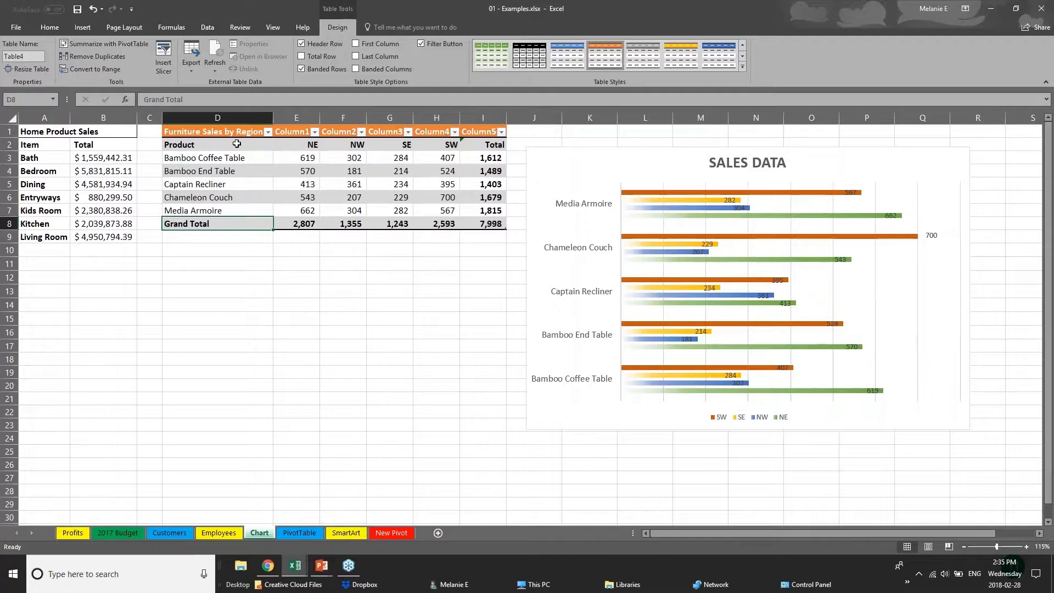
pyautogui.click(201, 144)
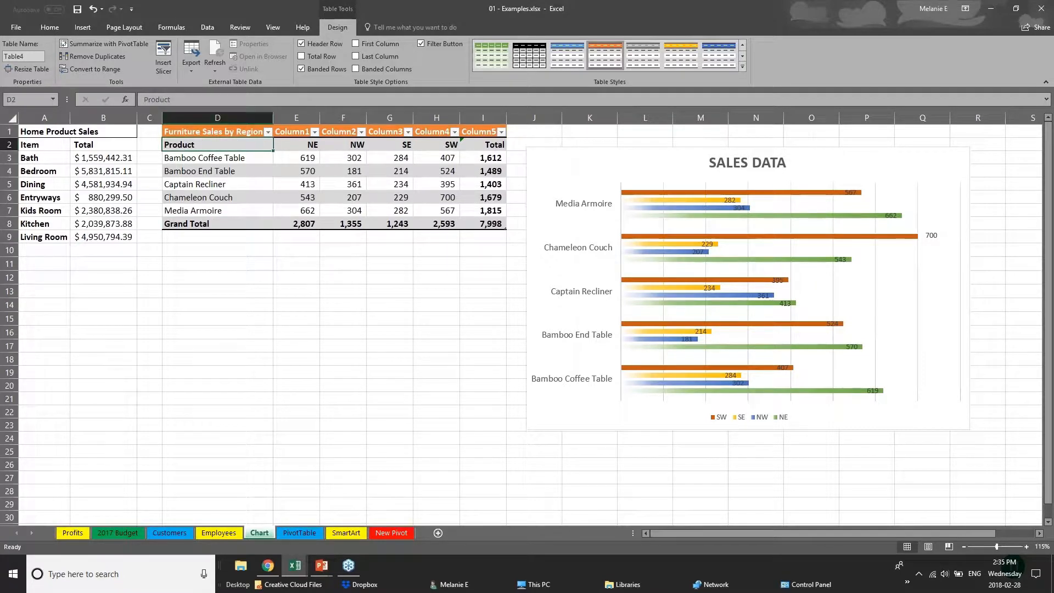
pyautogui.moveTo(228, 147); pyautogui.dragTo(229, 211)
pyautogui.click(356, 44)
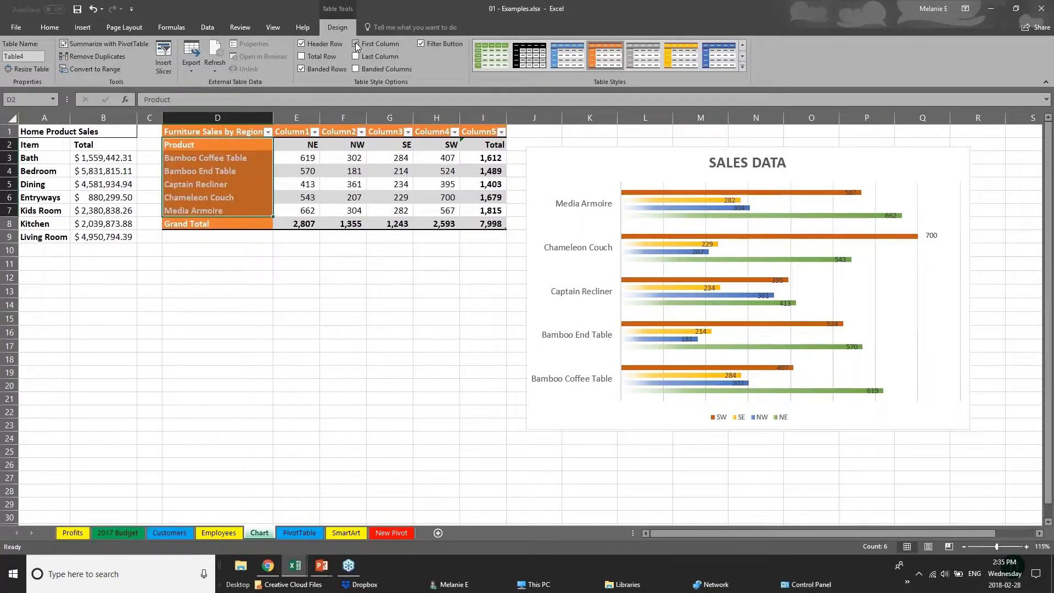
pyautogui.click(276, 305)
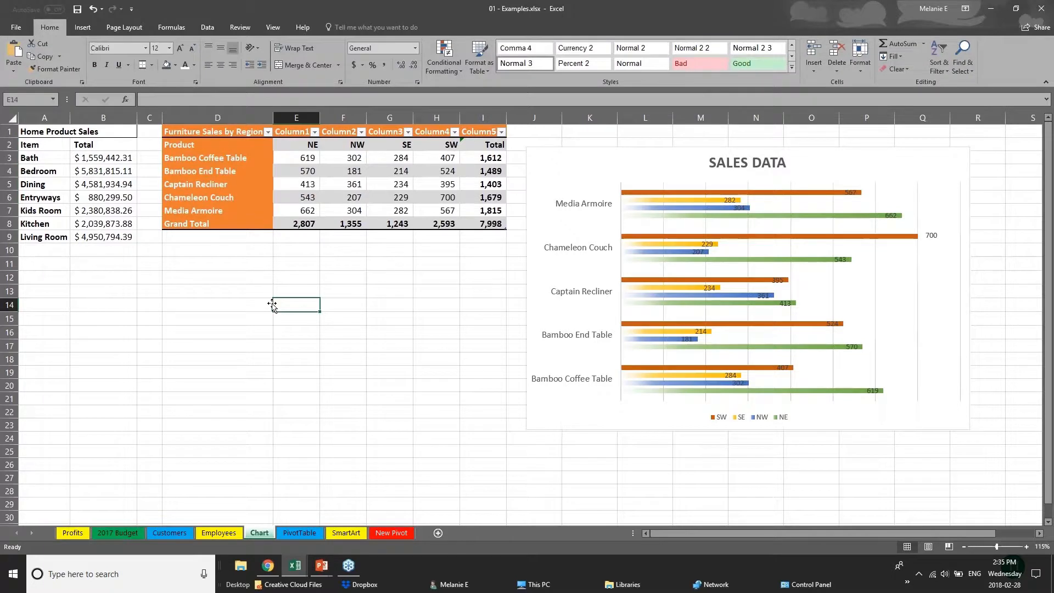
pyautogui.click(199, 135)
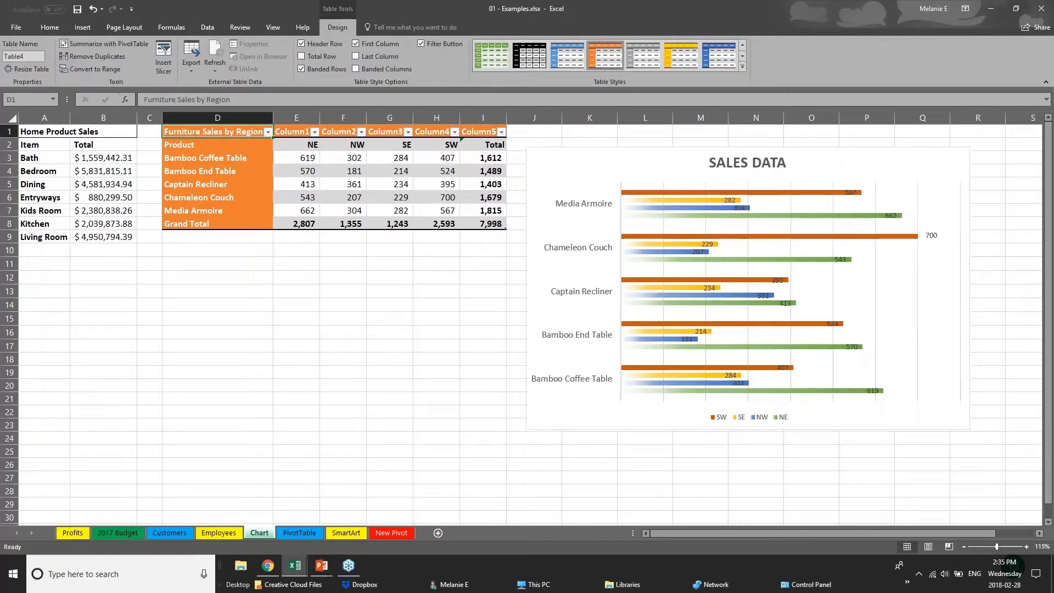
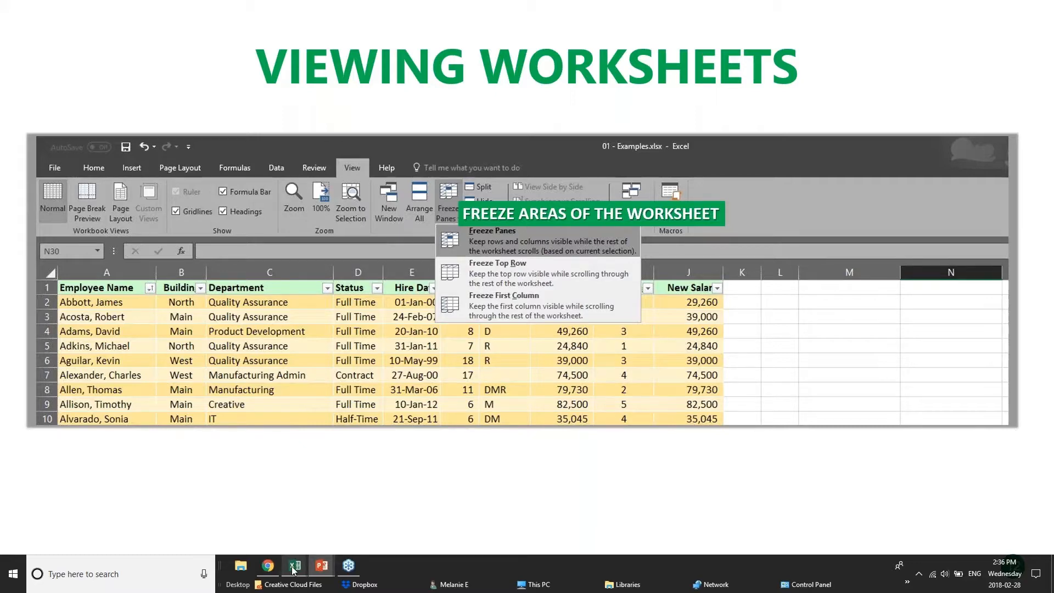
# - Switch to the pivotTables workbook in Excel and look through the sales records on the PivotChart sheet
pyautogui.moveTo(292, 570)
pyautogui.click(282, 529)
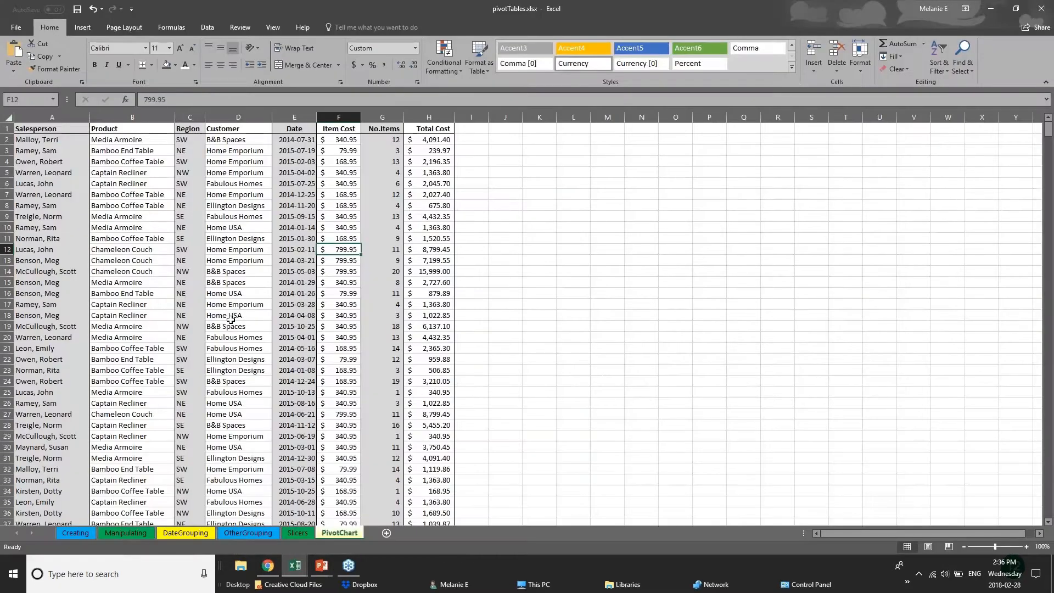
pyautogui.scroll(-20, 231, 320)
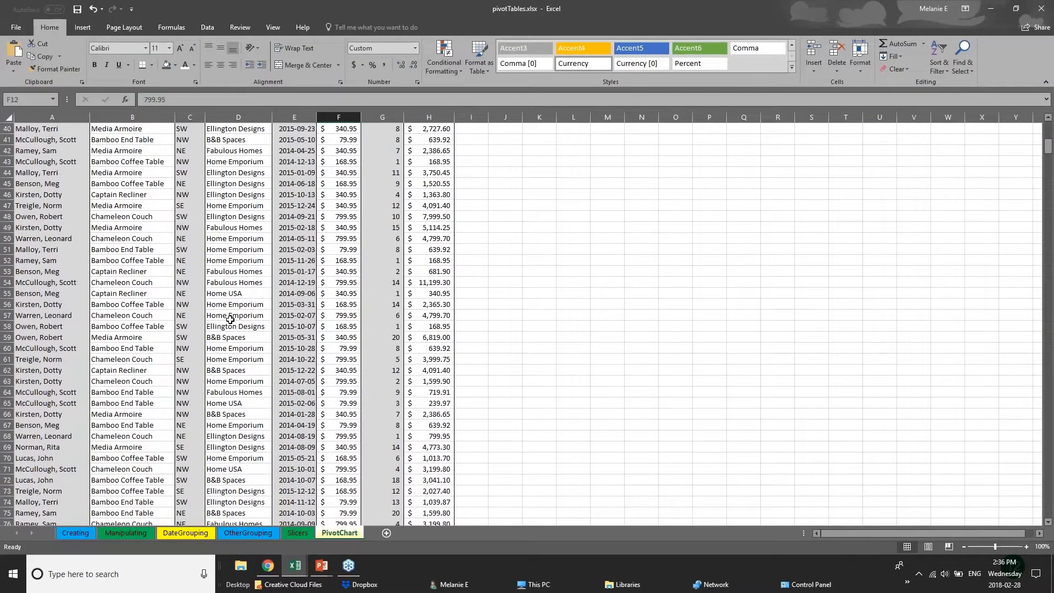
pyautogui.scroll(4, 230, 319)
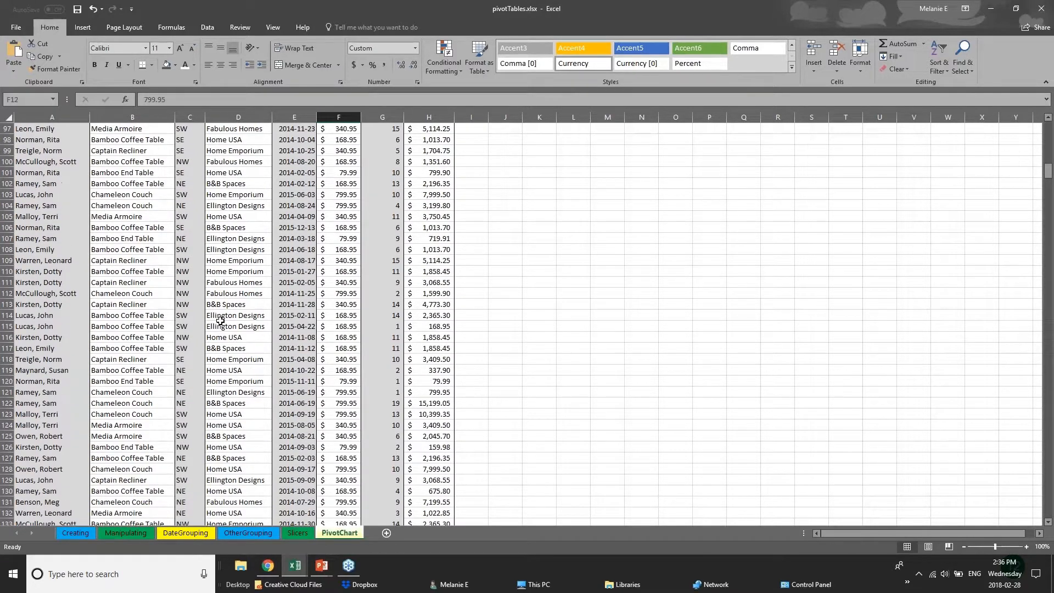
pyautogui.scroll(6, 220, 319)
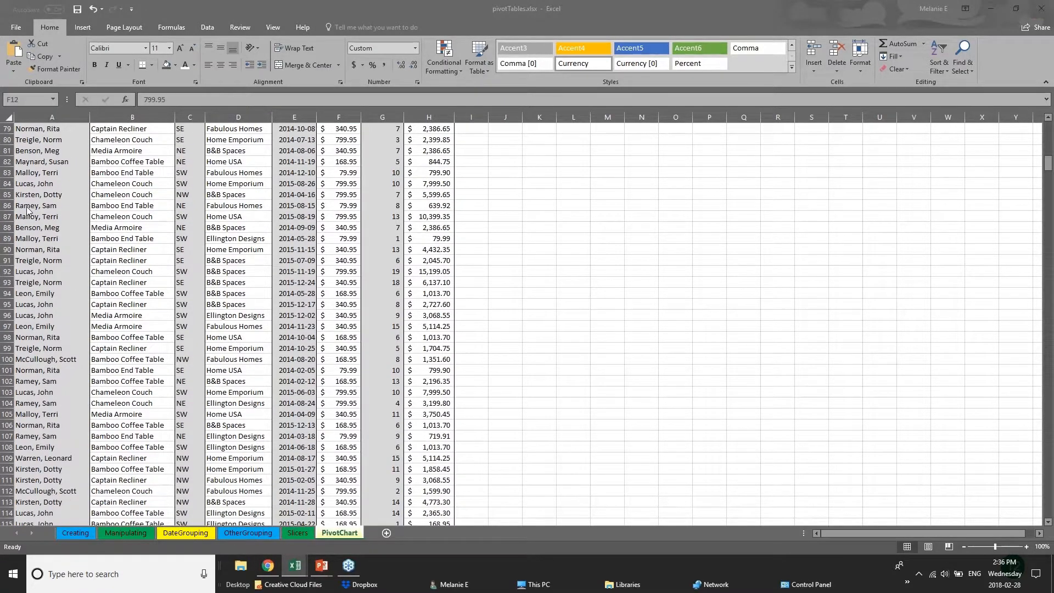
pyautogui.click(1049, 163)
pyautogui.moveTo(1049, 164); pyautogui.dragTo(1049, 129)
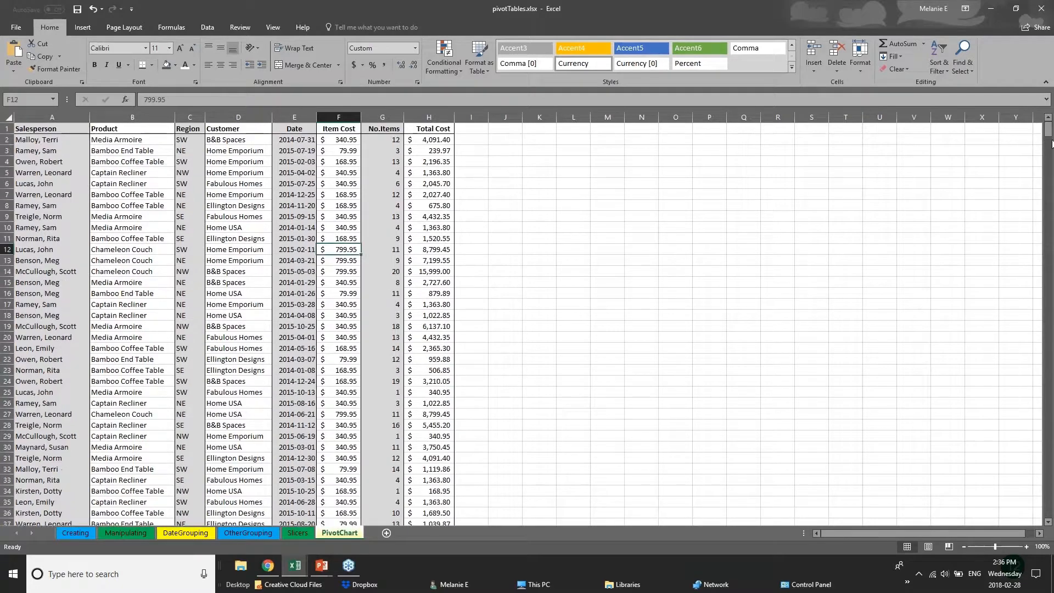
# - Examine the Salesperson, Product and Customer entries around rows 368 to 370, far below the column headings
pyautogui.scroll(-3, 1049, 181)
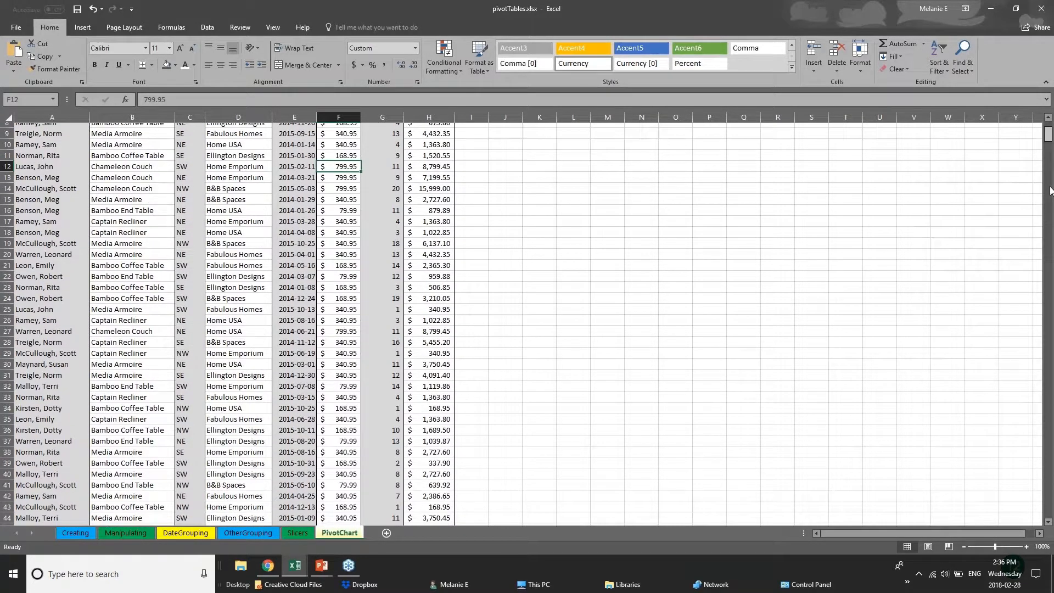
pyautogui.scroll(-20, 1049, 191)
pyautogui.click(61, 248)
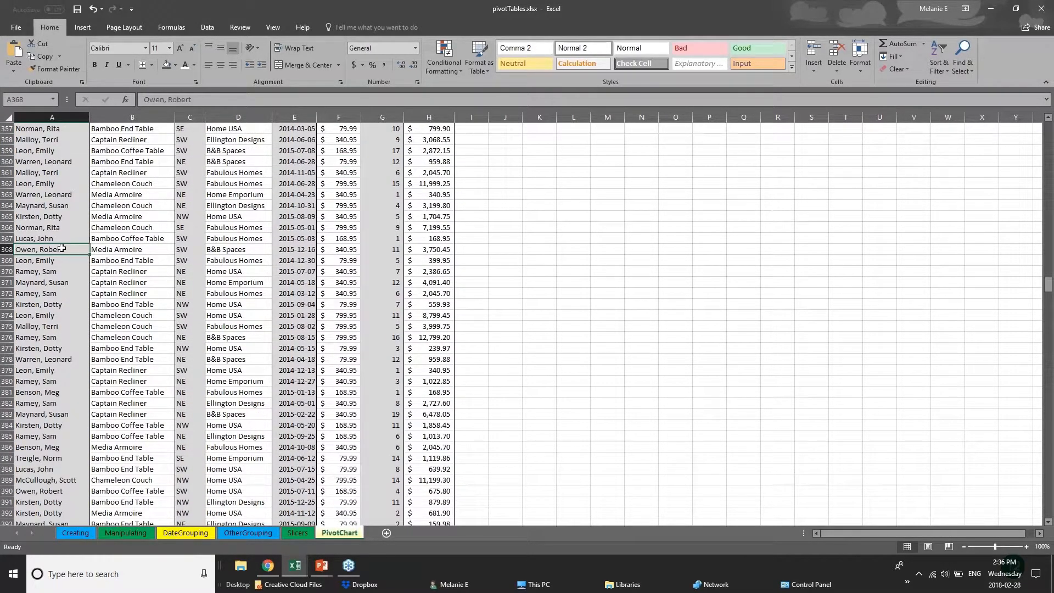
pyautogui.click(148, 239)
pyautogui.click(160, 261)
pyautogui.click(259, 269)
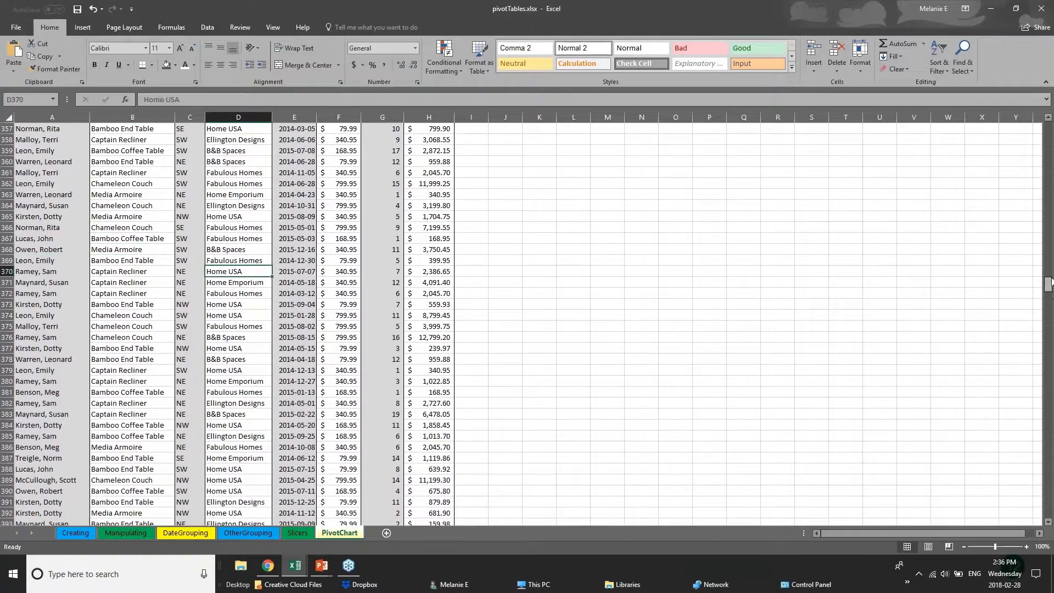
pyautogui.scroll(1, 1050, 261)
pyautogui.moveTo(1051, 261); pyautogui.dragTo(1048, 125)
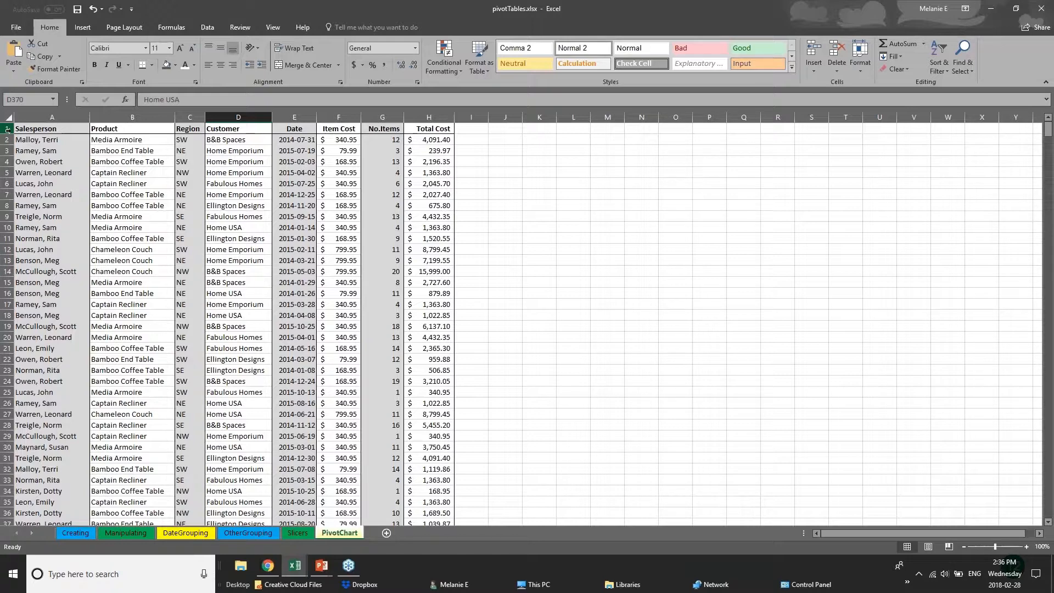
# - Freeze the first column, Salesperson, of the PivotChart sheet and widen the Item Cost, No.Items and Total Cost columns
pyautogui.click(7, 129)
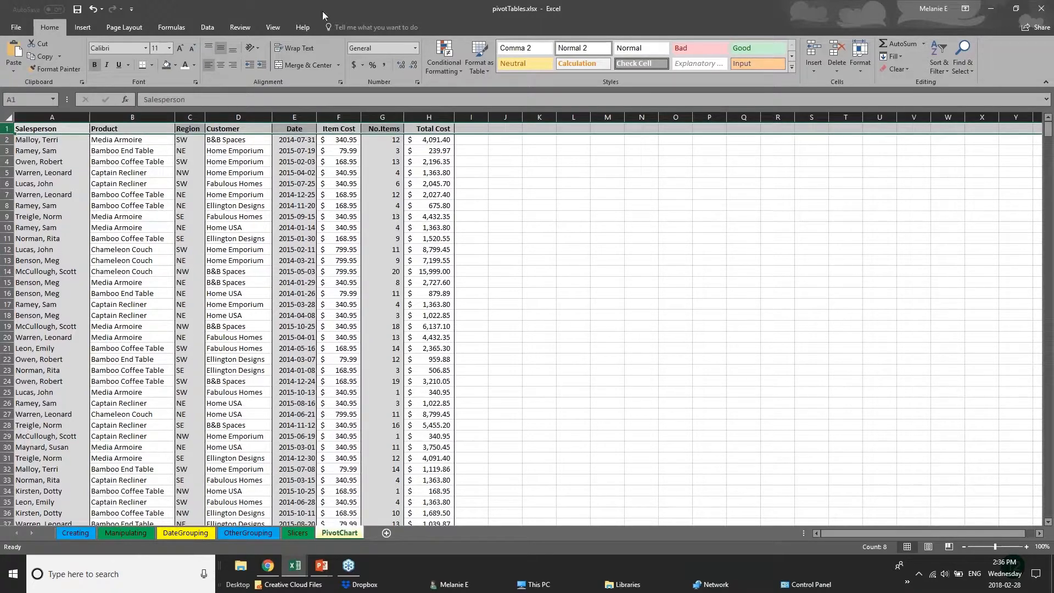
pyautogui.click(273, 28)
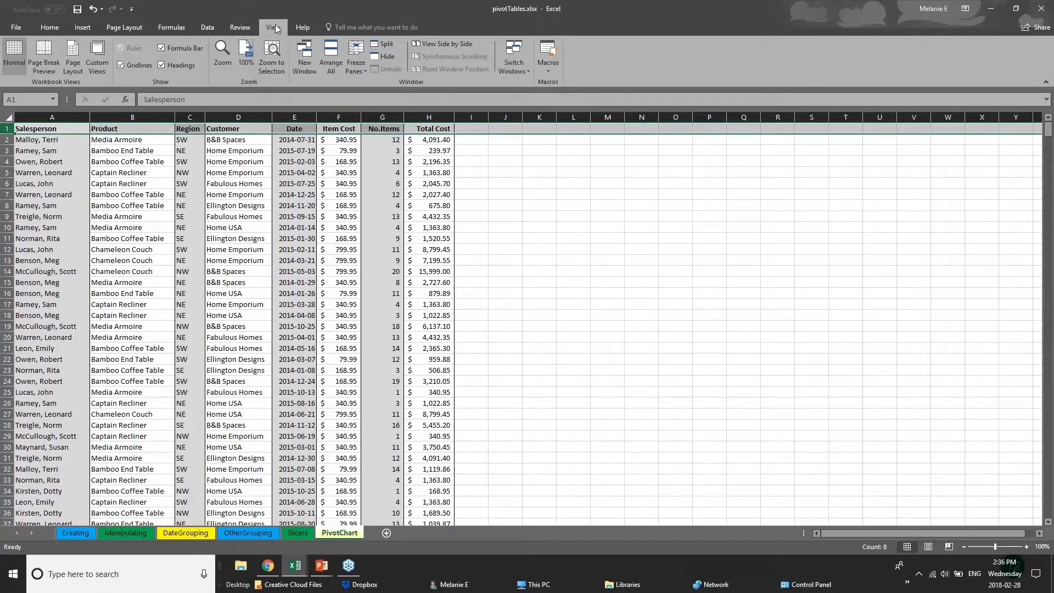
pyautogui.click(357, 67)
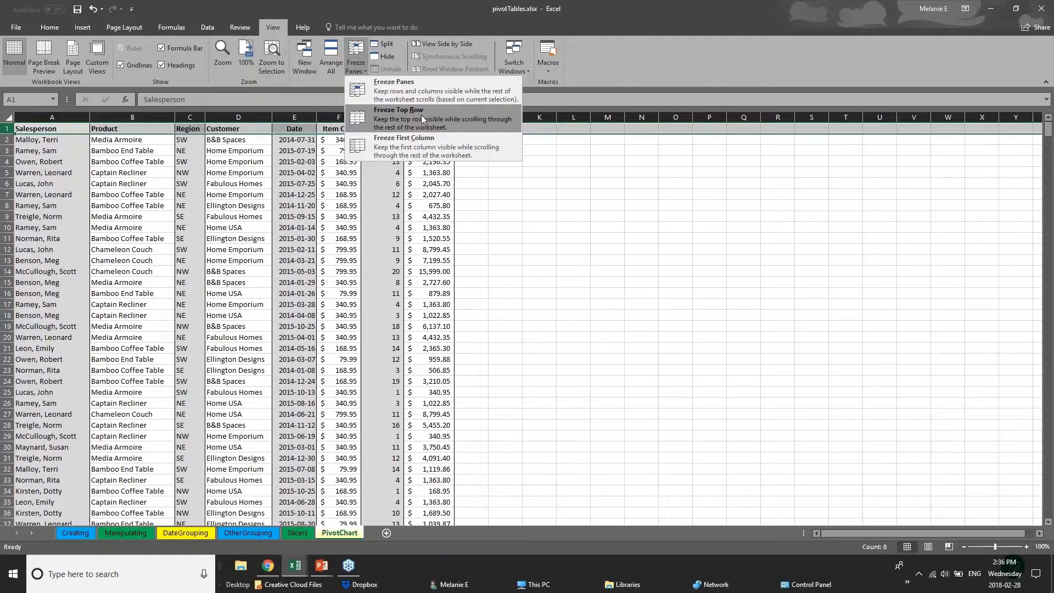
pyautogui.click(425, 147)
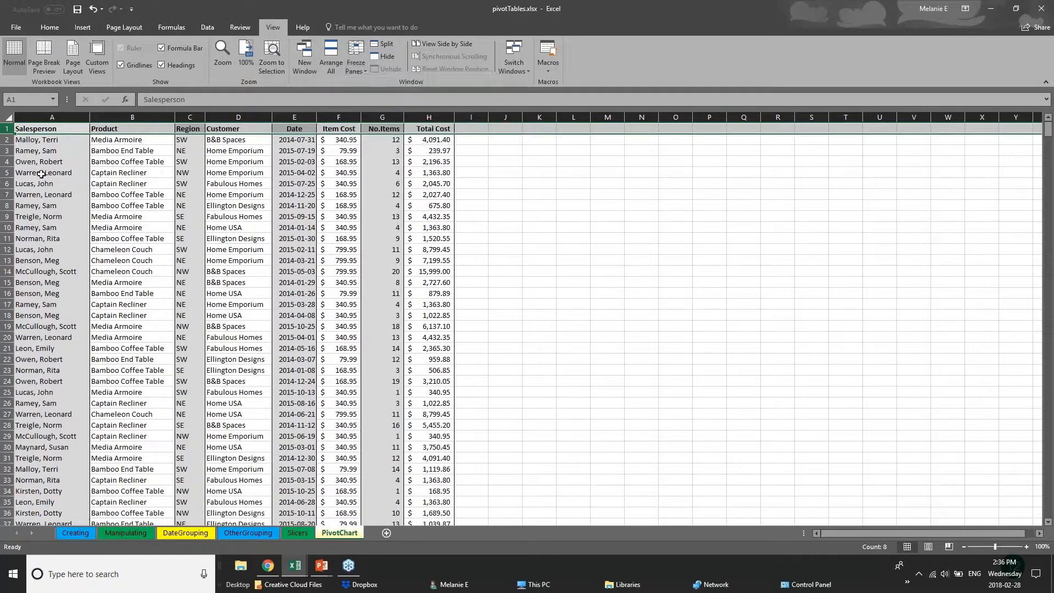
pyautogui.click(42, 173)
pyautogui.click(54, 117)
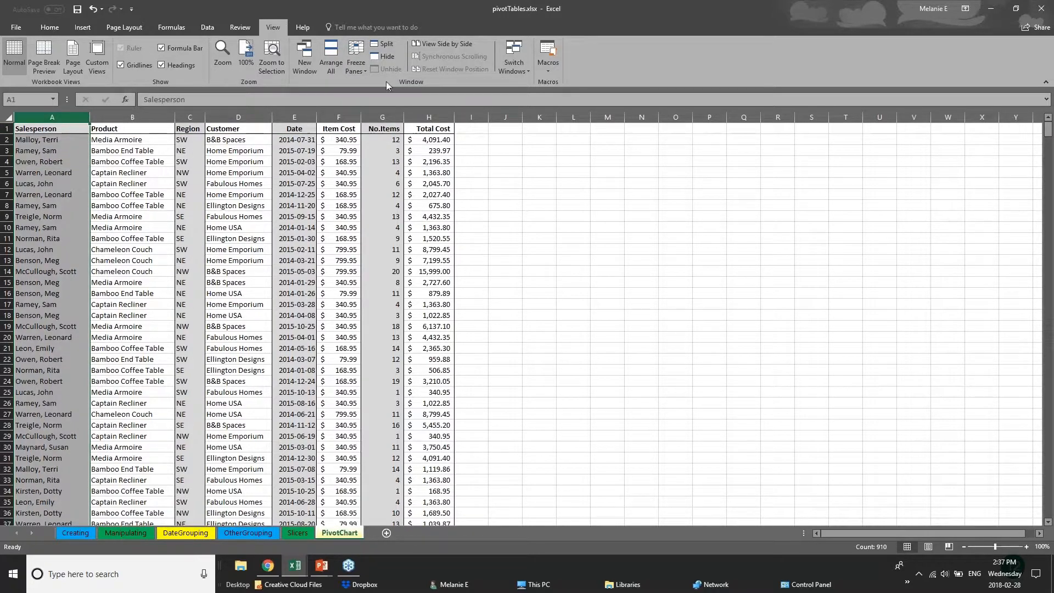
pyautogui.click(356, 65)
pyautogui.click(375, 147)
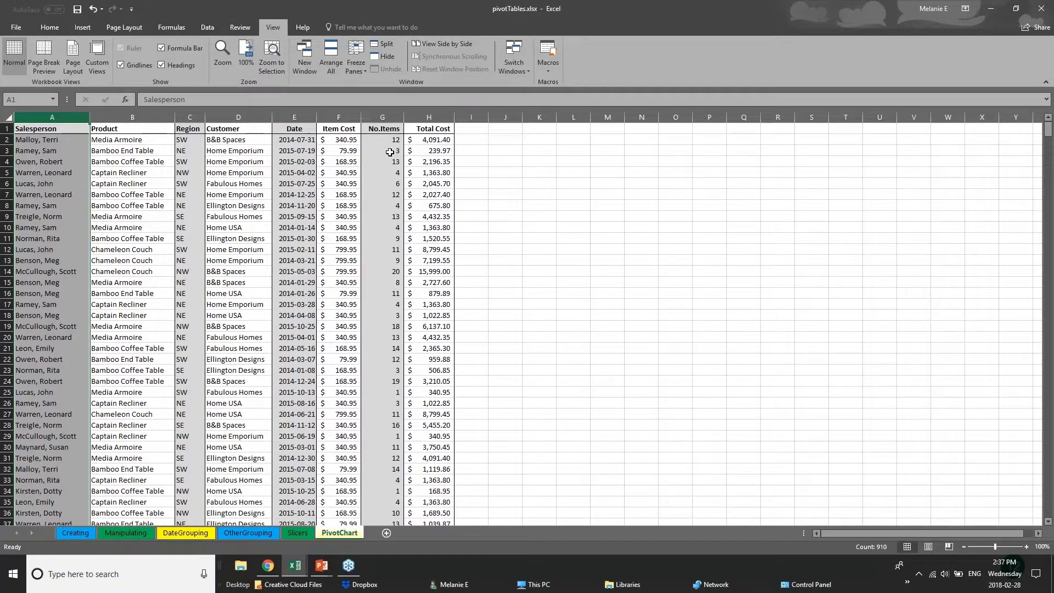
pyautogui.moveTo(454, 119); pyautogui.dragTo(931, 119)
pyautogui.moveTo(405, 117); pyautogui.dragTo(659, 117)
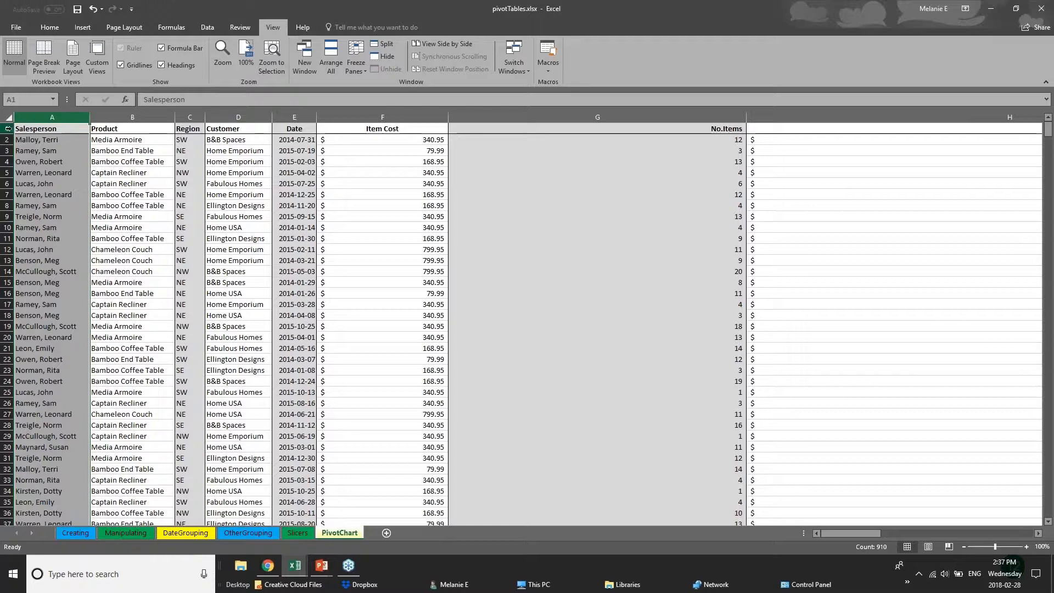
# - Freeze the top row containing the column headings of the PivotChart sheet
pyautogui.click(7, 129)
pyautogui.click(354, 65)
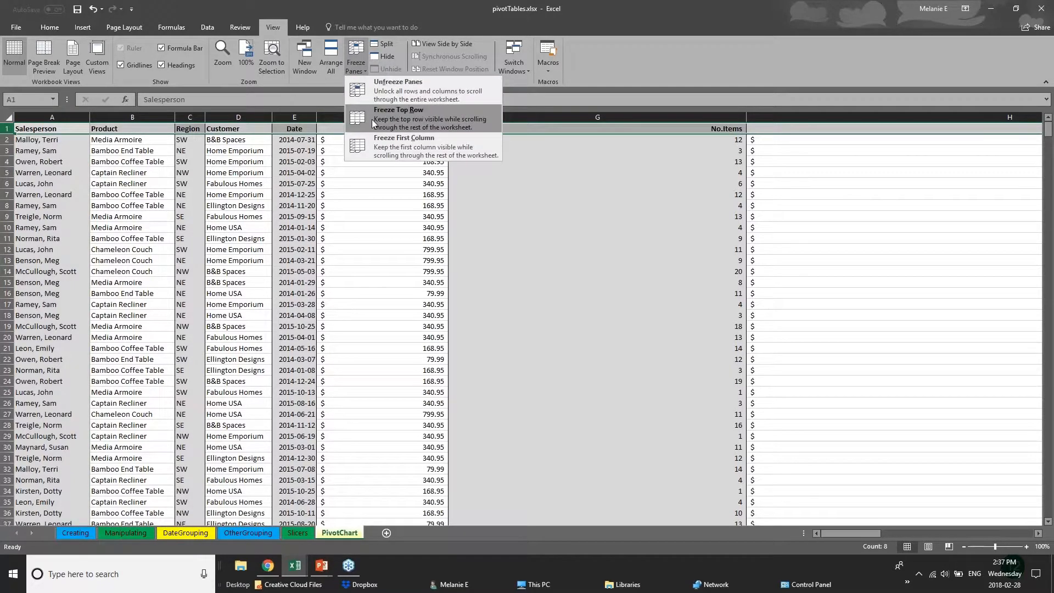
pyautogui.click(379, 106)
pyautogui.click(487, 326)
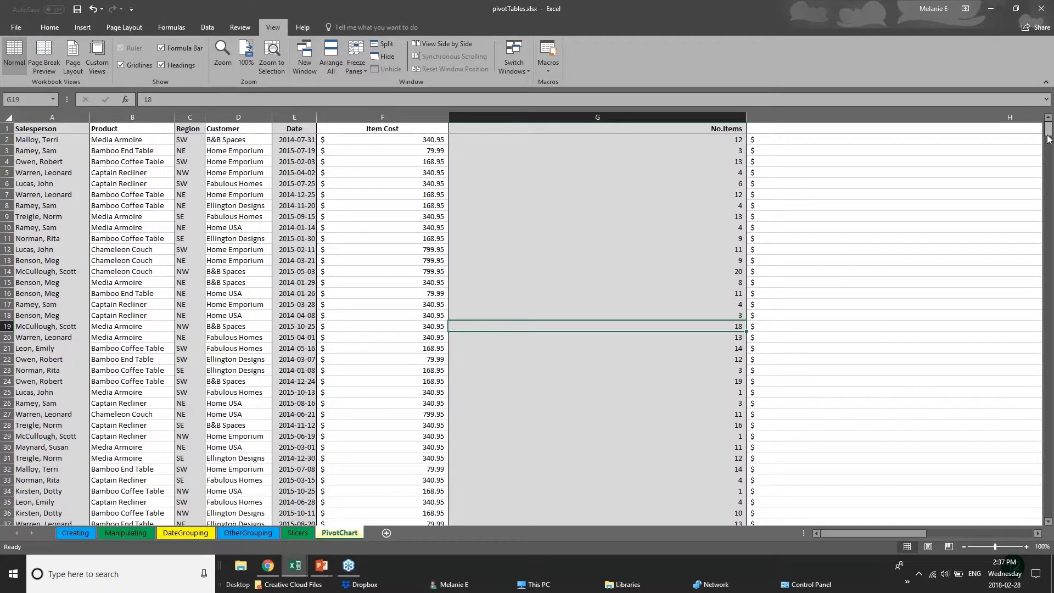
pyautogui.scroll(-3, 1051, 148)
pyautogui.moveTo(1050, 148)
pyautogui.mouseDown()
pyautogui.moveTo(1052, 312)
pyautogui.moveTo(1050, 129)
pyautogui.mouseUp()
pyautogui.click(47, 131)
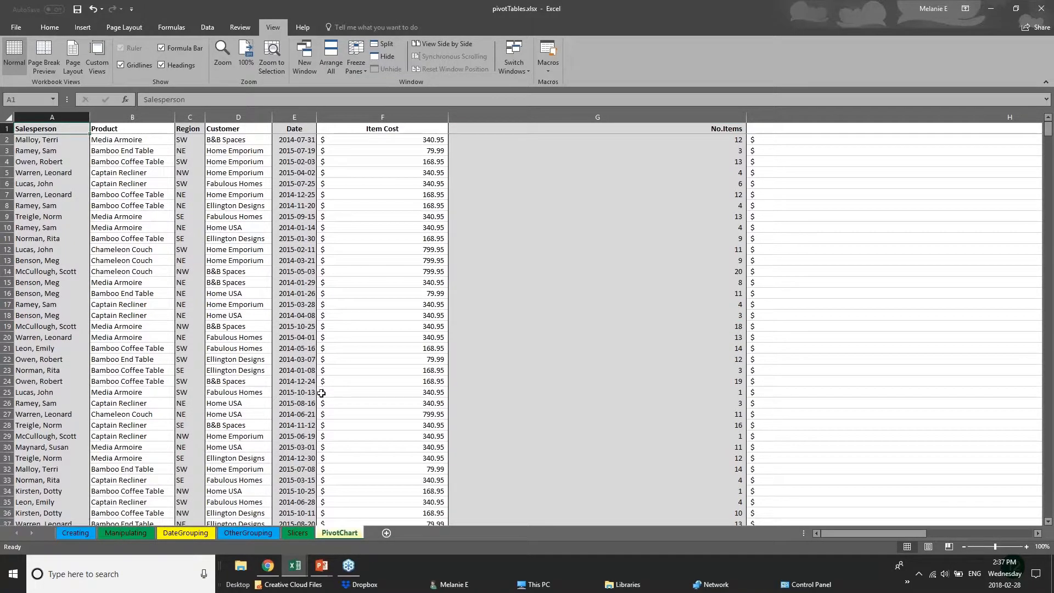
# - Look through the sales records to check how the frozen heading row behaves down to about row 87
pyautogui.click(337, 337)
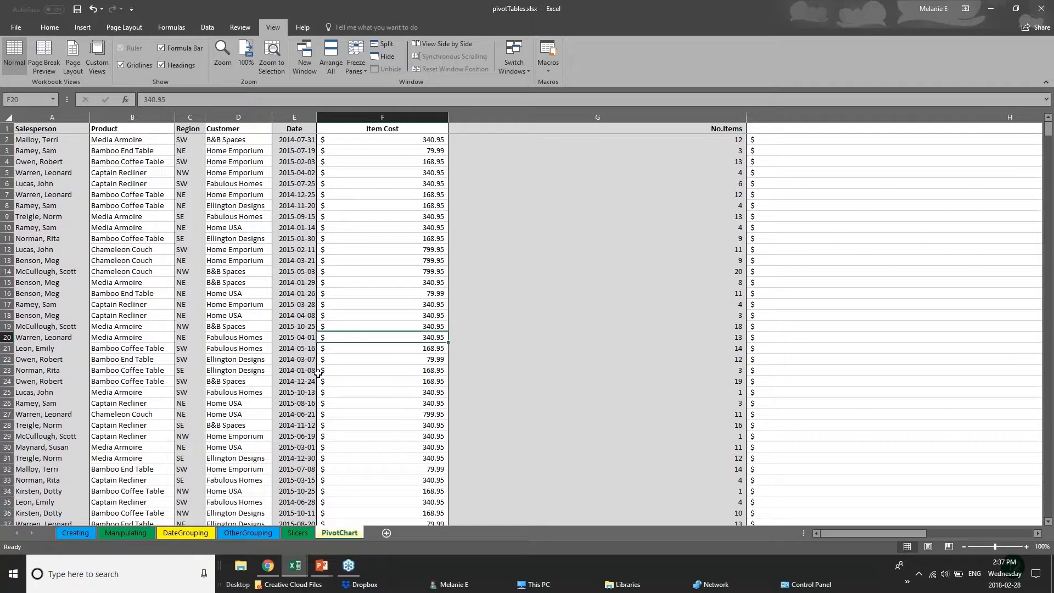
pyautogui.scroll(-2, 318, 373)
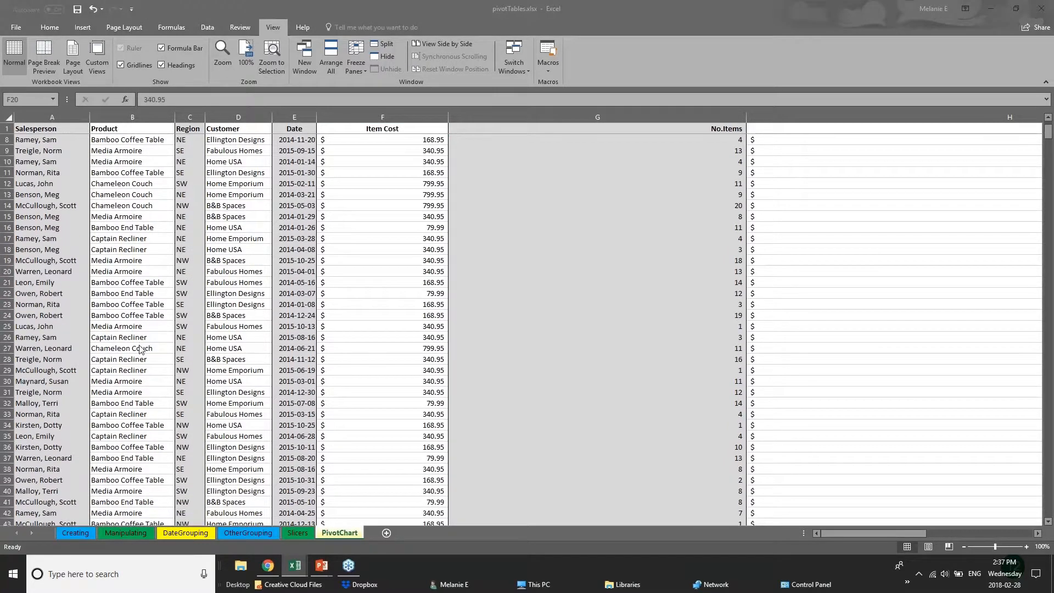
pyautogui.click(191, 364)
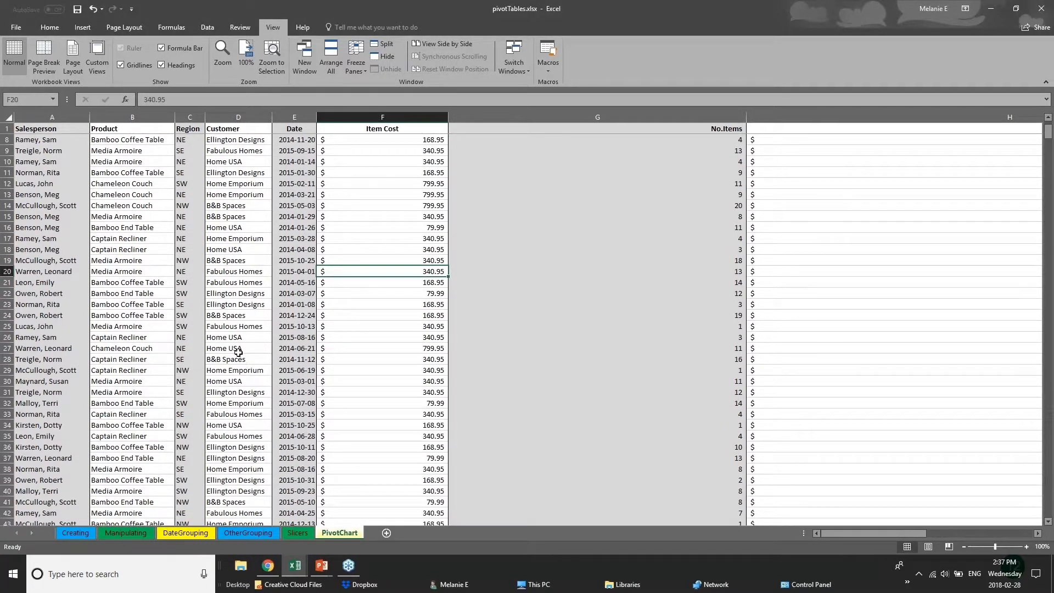
pyautogui.click(241, 371)
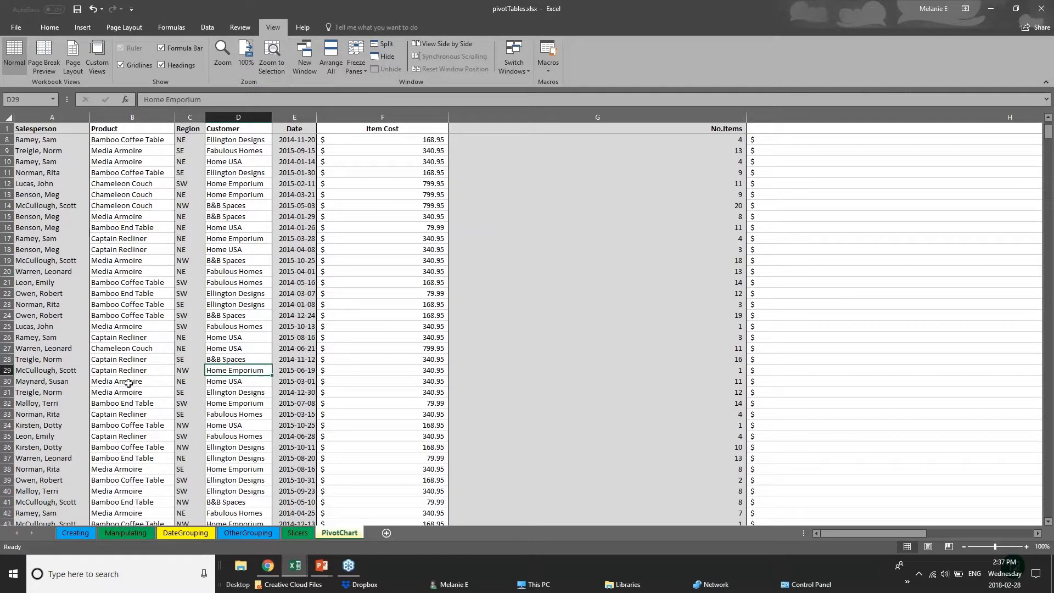
pyautogui.scroll(-12, 113, 381)
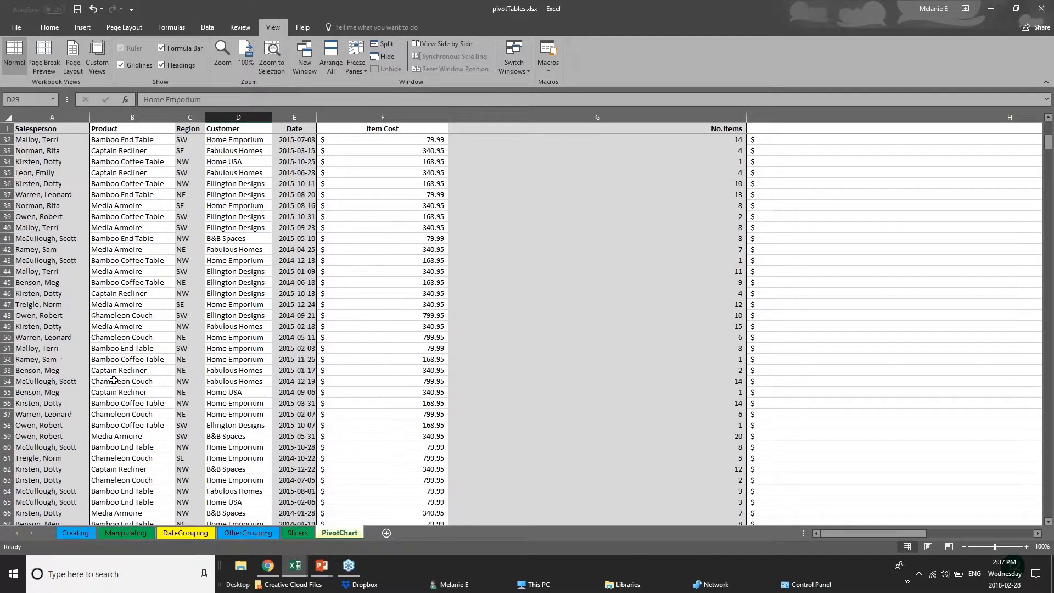
pyautogui.scroll(-3, 113, 380)
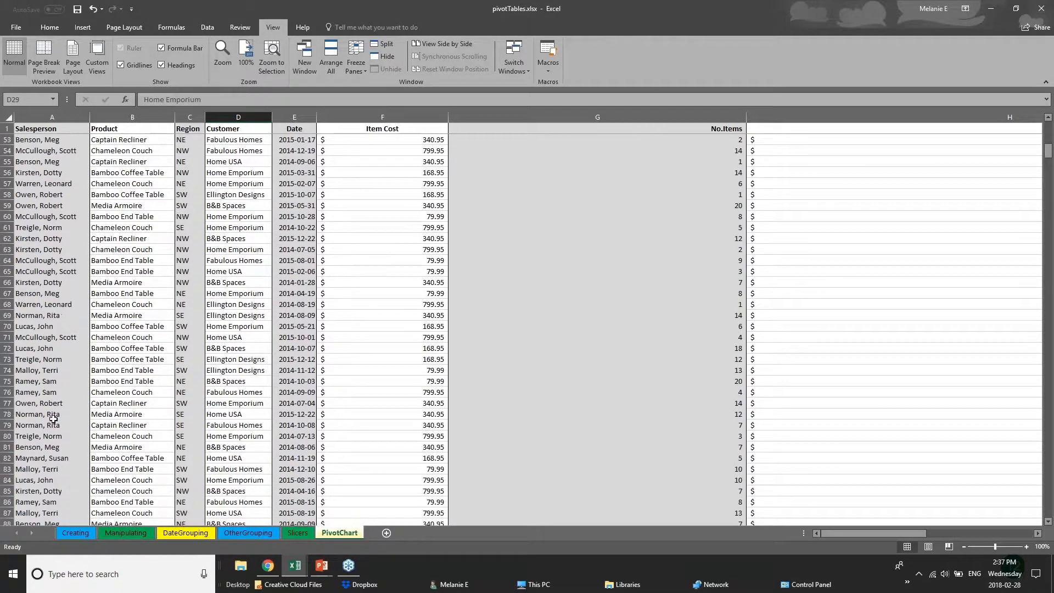
pyautogui.scroll(1, 53, 418)
pyautogui.scroll(3, 53, 418)
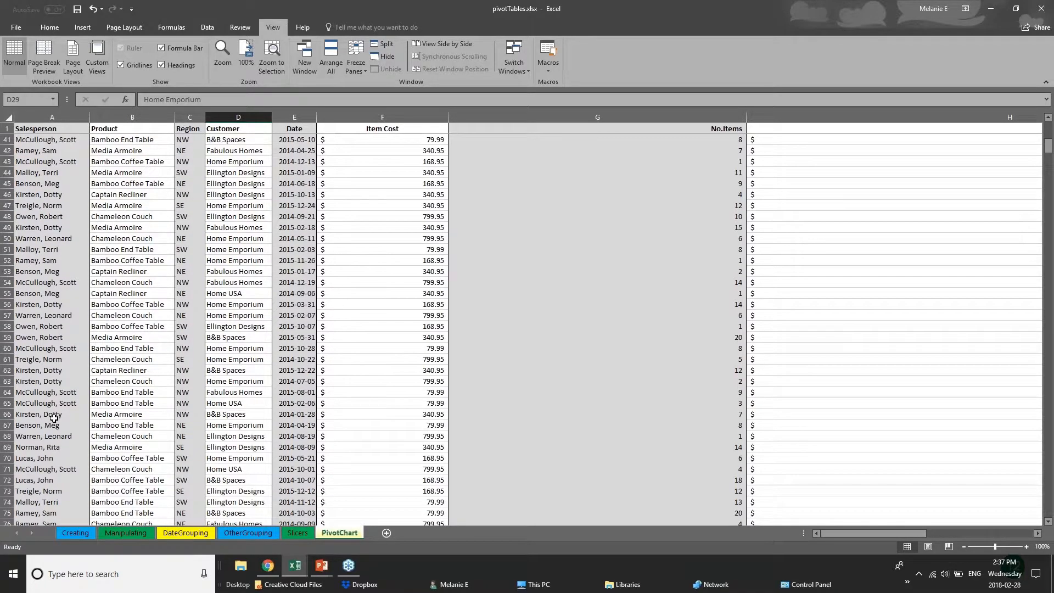
# - Narrow the Item Cost and No.Items columns
pyautogui.scroll(8, 54, 418)
pyautogui.moveTo(448, 117); pyautogui.dragTo(392, 117)
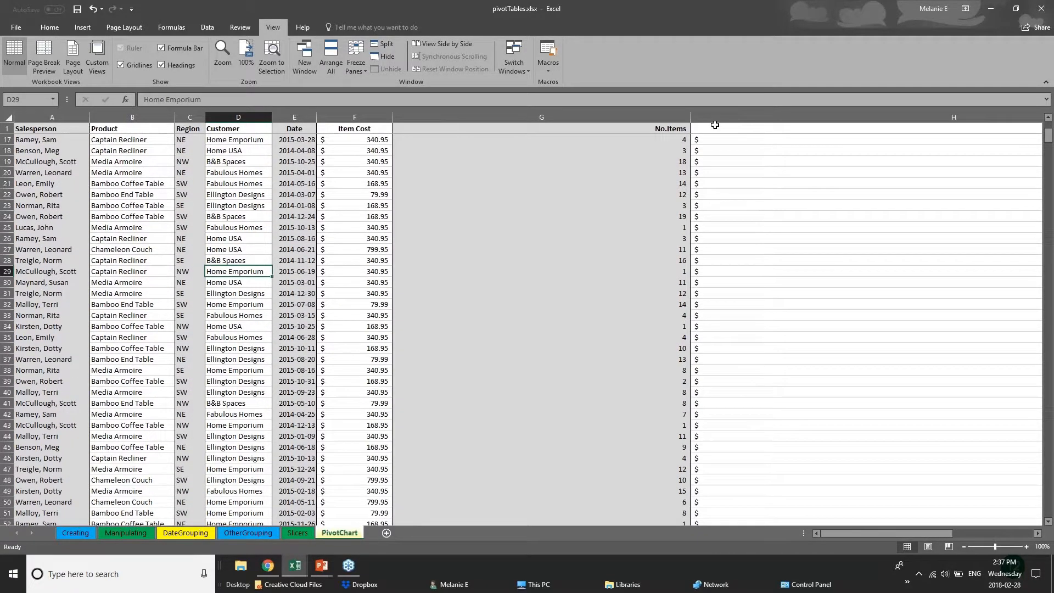
pyautogui.moveTo(690, 117); pyautogui.dragTo(483, 117)
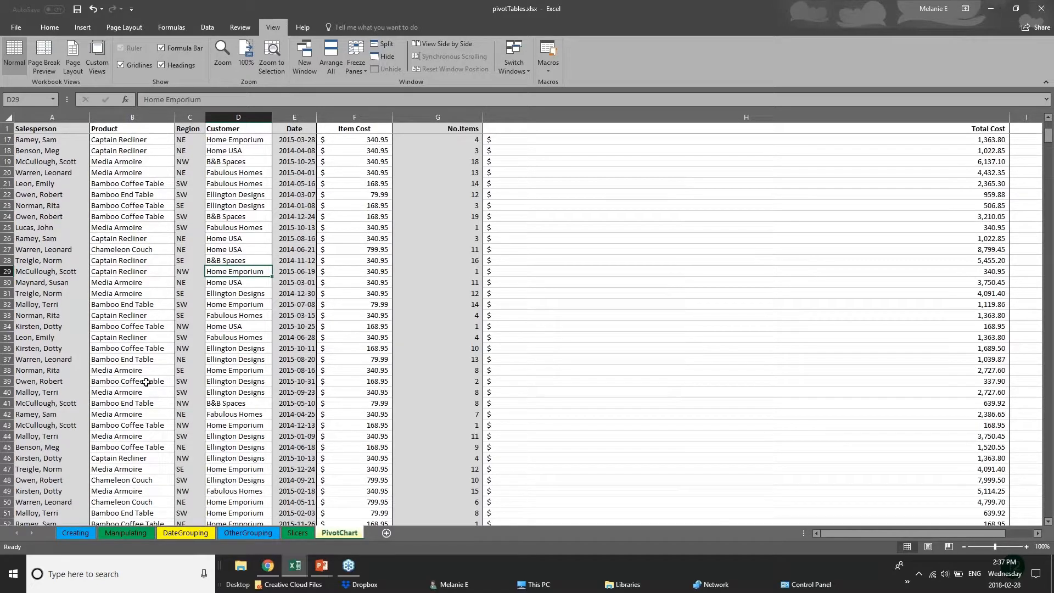
# - Split the worksheet window into separately scrolling panes with row 110 selected, and check how the records move
pyautogui.scroll(-3, 91, 437)
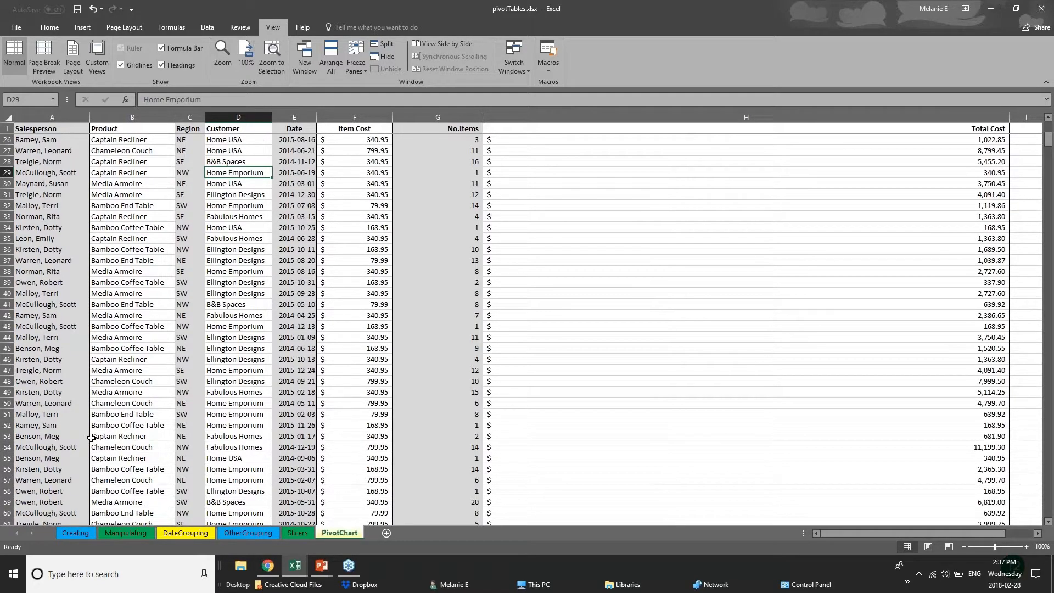
pyautogui.scroll(-18, 91, 437)
pyautogui.scroll(-2, 105, 481)
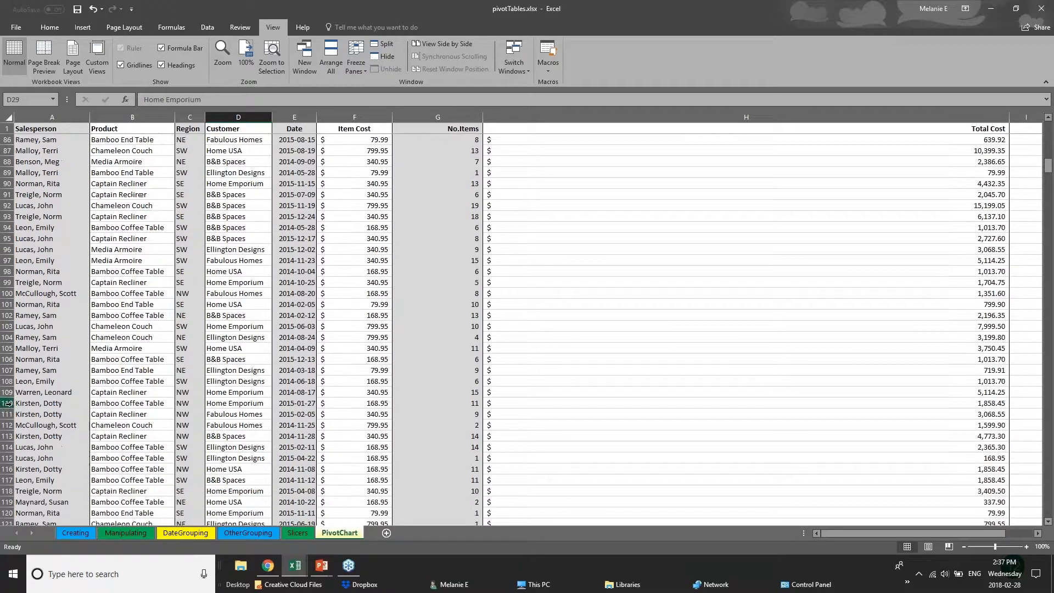
pyautogui.click(8, 403)
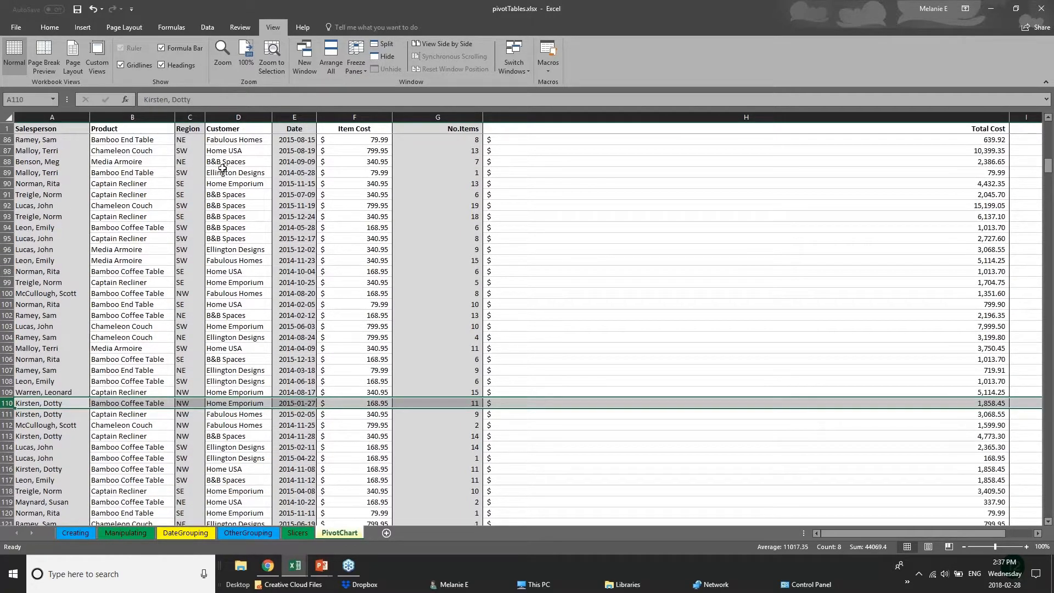
pyautogui.click(376, 49)
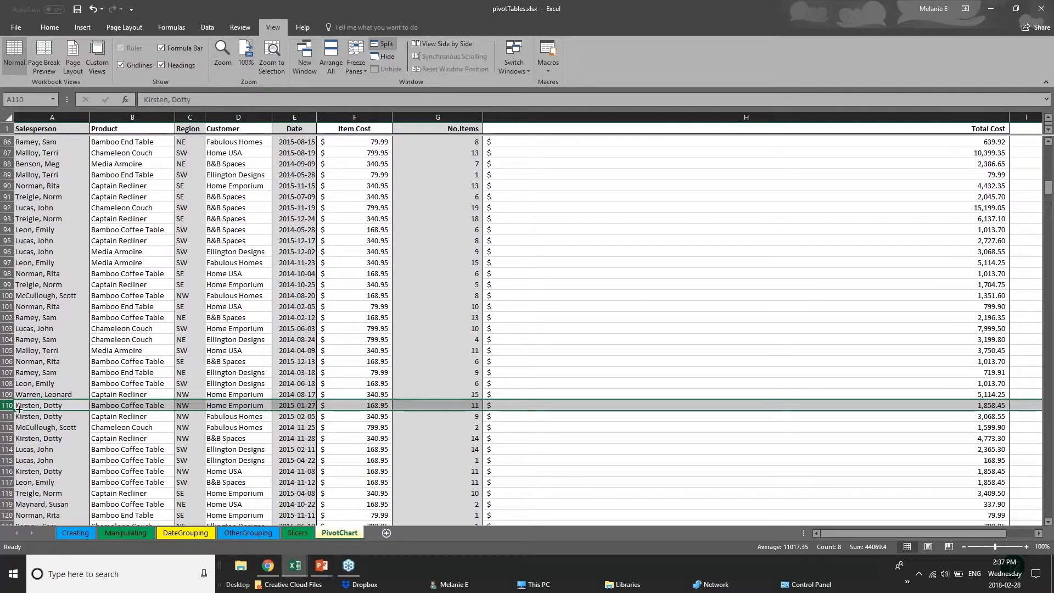
pyautogui.click(456, 358)
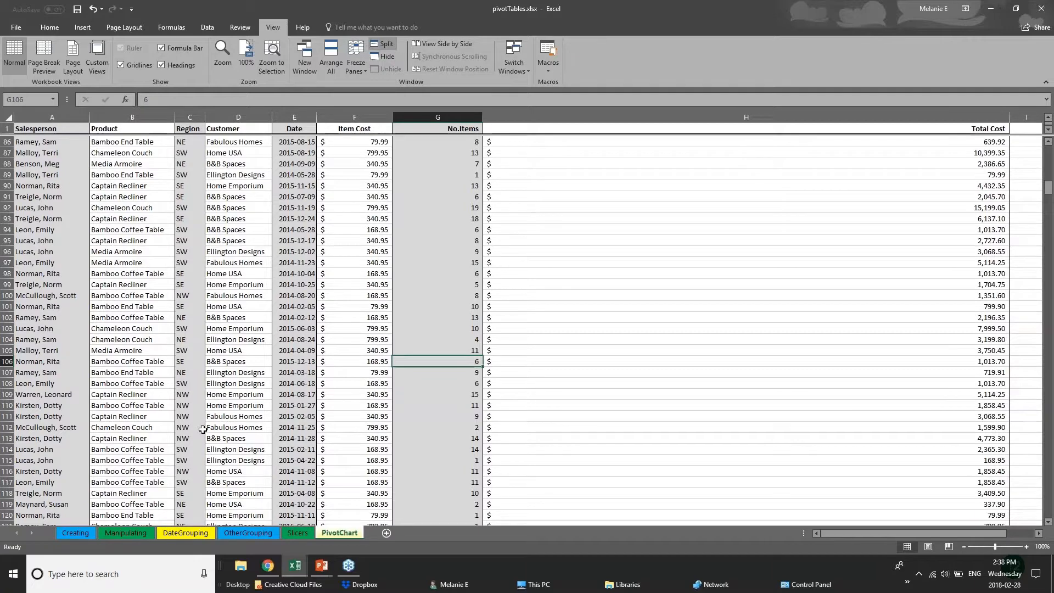
pyautogui.scroll(-8, 203, 429)
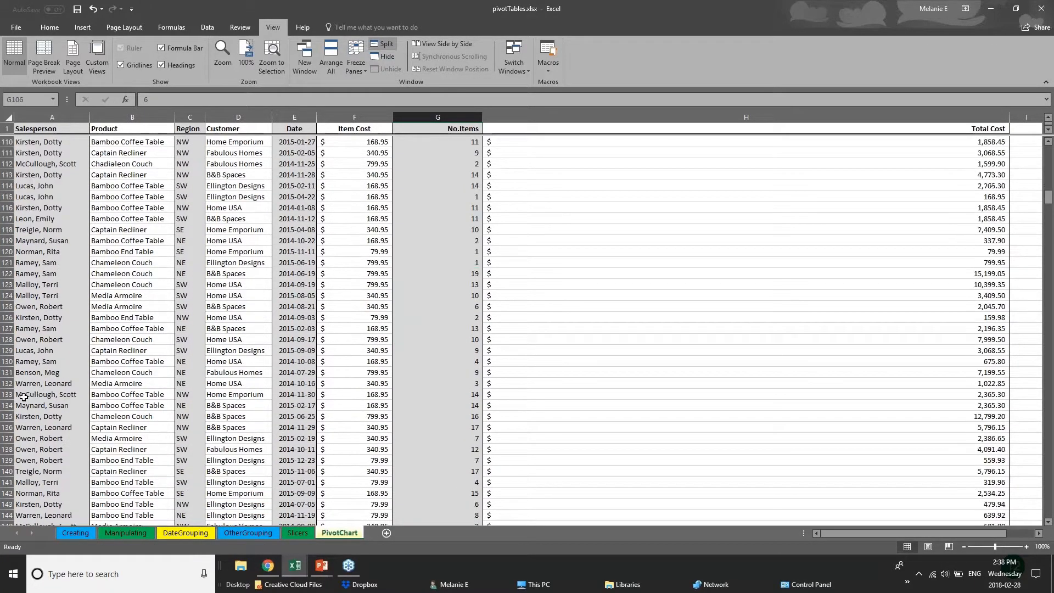
pyautogui.scroll(7, 6, 328)
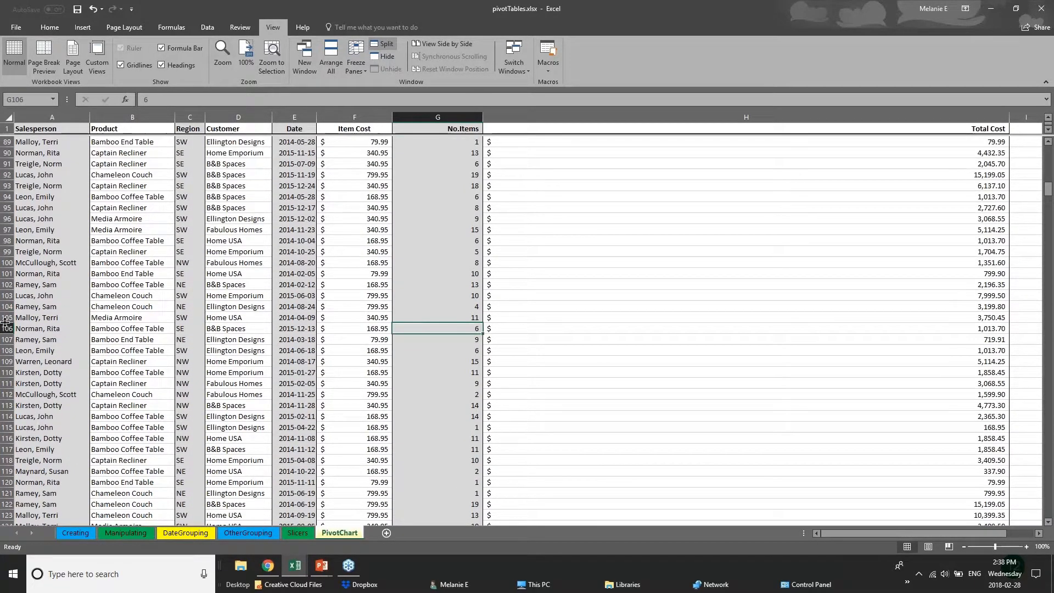
# - Select row 106 of the PivotChart sheet and split the worksheet window horizontally there
pyautogui.click(7, 329)
pyautogui.click(383, 45)
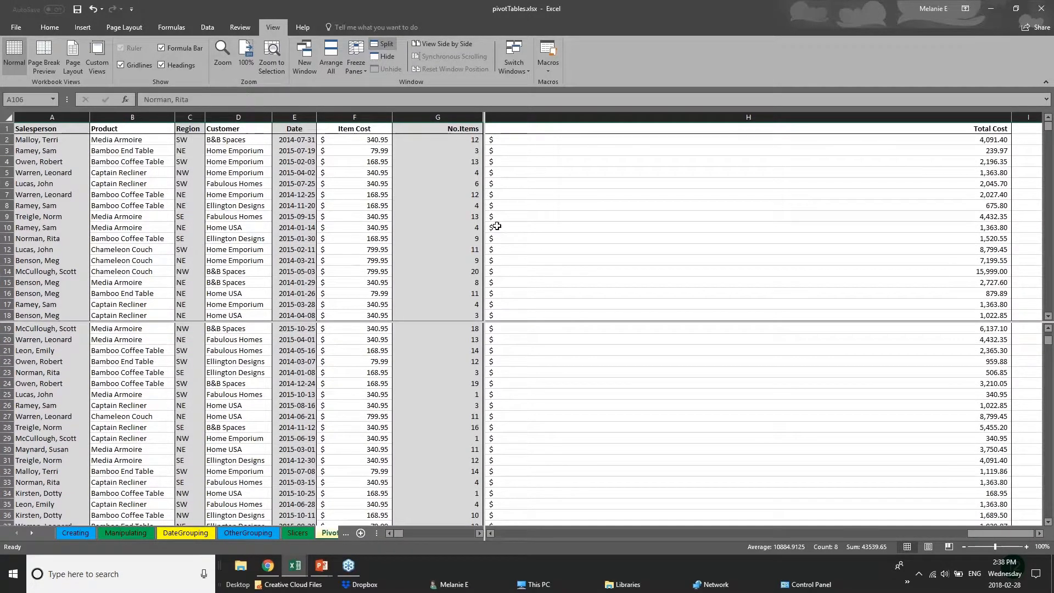
pyautogui.click(456, 326)
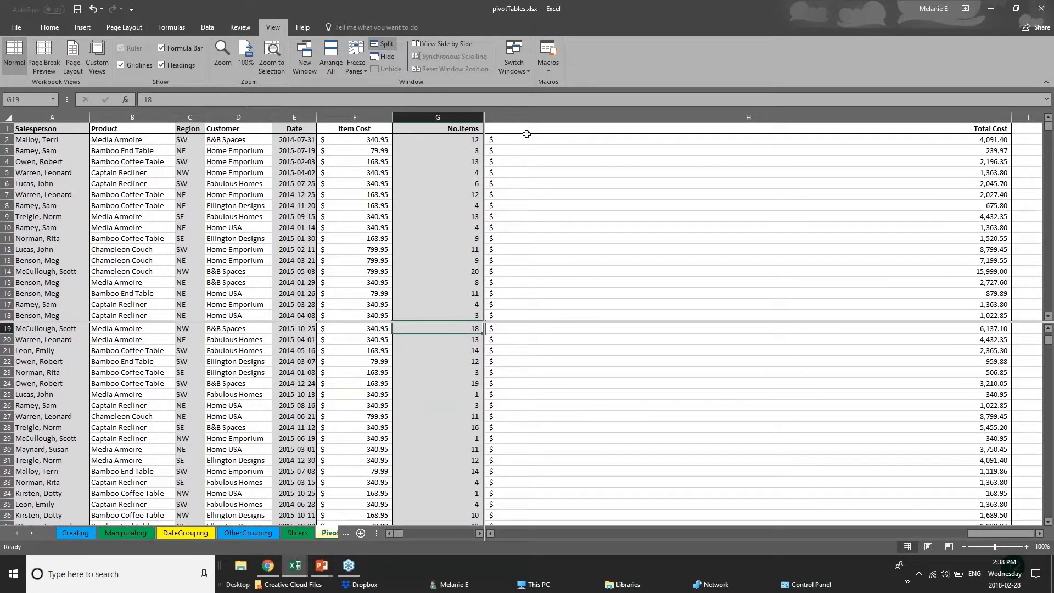
pyautogui.click(357, 64)
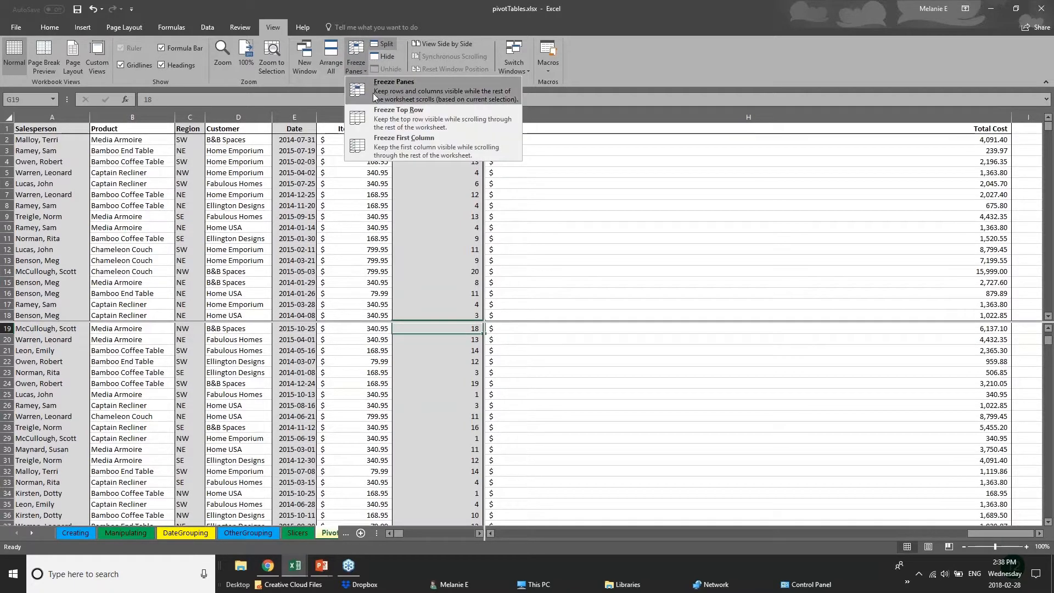
pyautogui.click(586, 143)
# - Examine how the lower pane of sales records scrolls separately while the upper pane shows the first rows
pyautogui.scroll(1, 471, 320)
pyautogui.scroll(5, 436, 440)
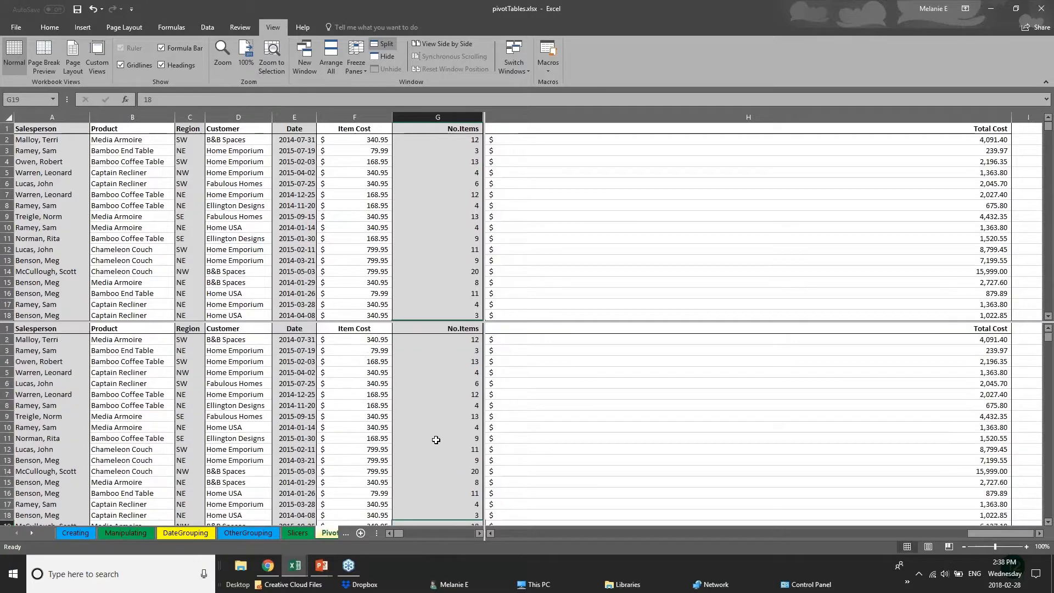
pyautogui.scroll(-7, 436, 440)
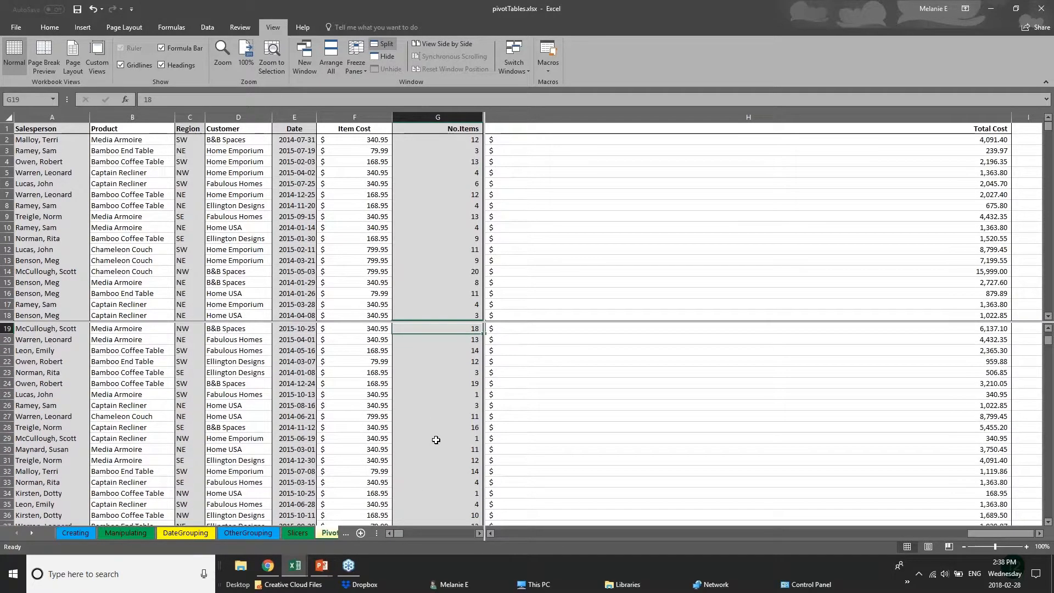
pyautogui.scroll(6, 436, 440)
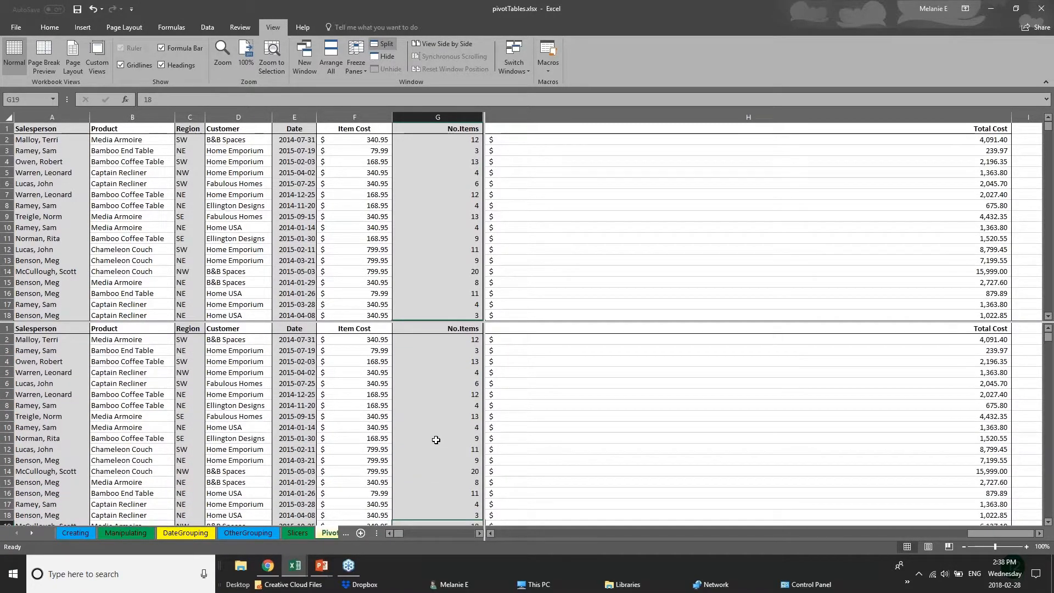
pyautogui.scroll(-12, 436, 440)
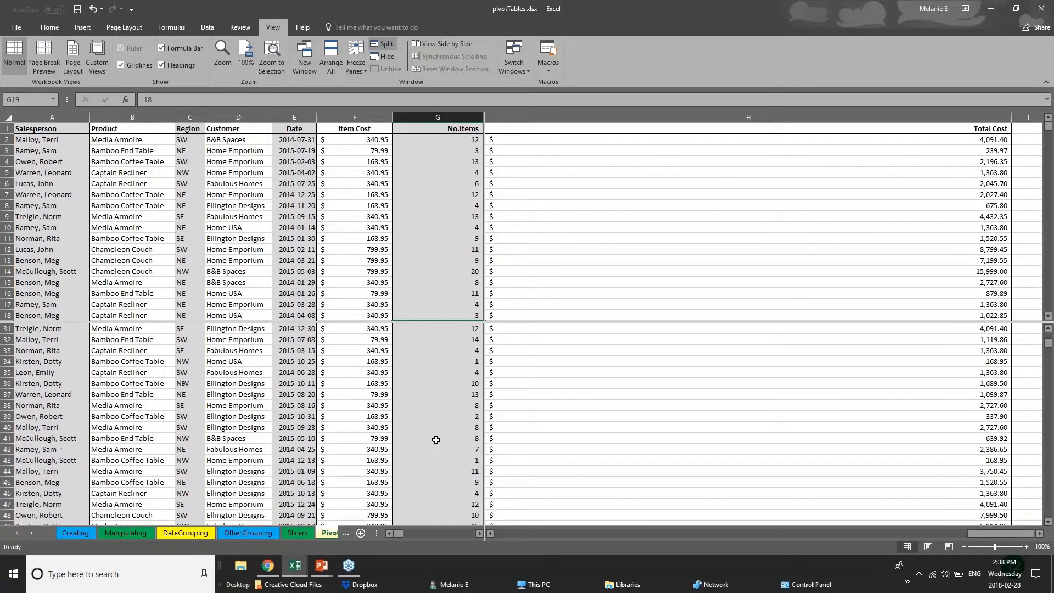
pyautogui.scroll(-20, 436, 440)
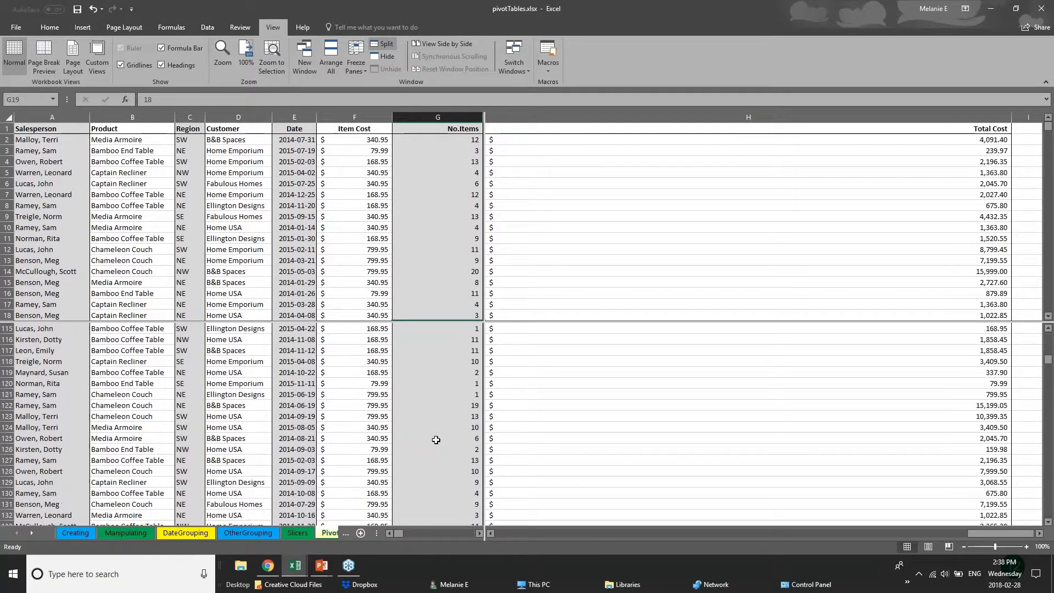
pyautogui.scroll(4, 436, 439)
# - Examine how the upper pane of sales records scrolls separately down to about row 63 above the lower pane
pyautogui.click(466, 205)
pyautogui.click(299, 249)
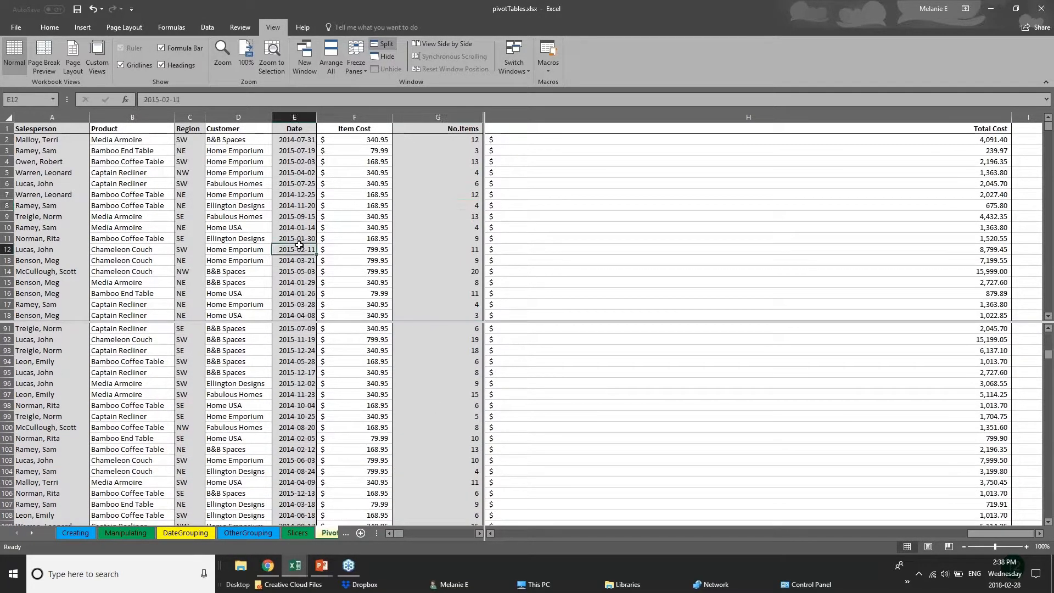
pyautogui.scroll(-15, 299, 246)
pyautogui.click(189, 216)
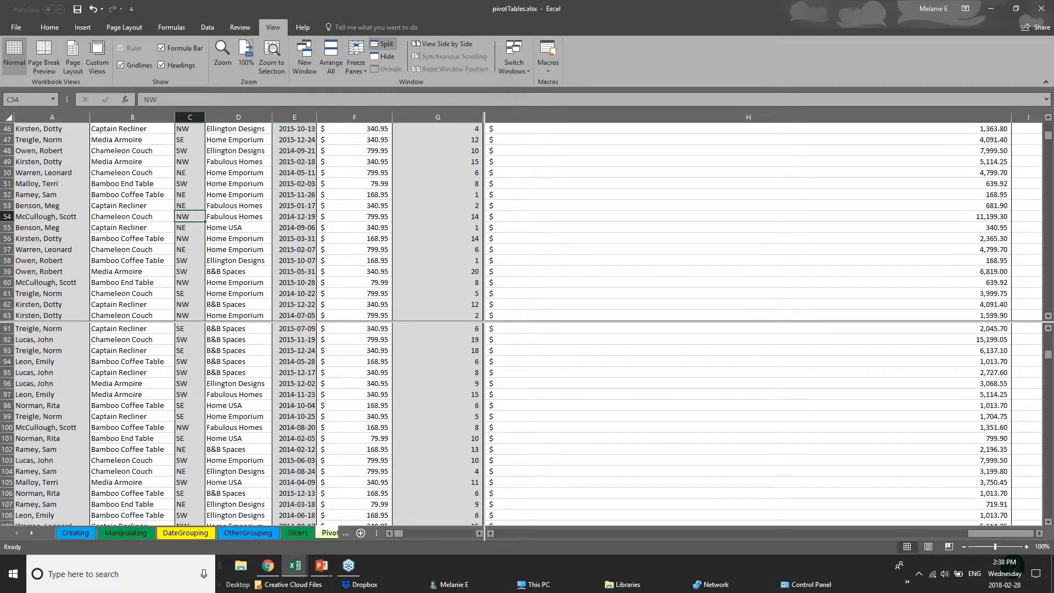
pyautogui.click(86, 227)
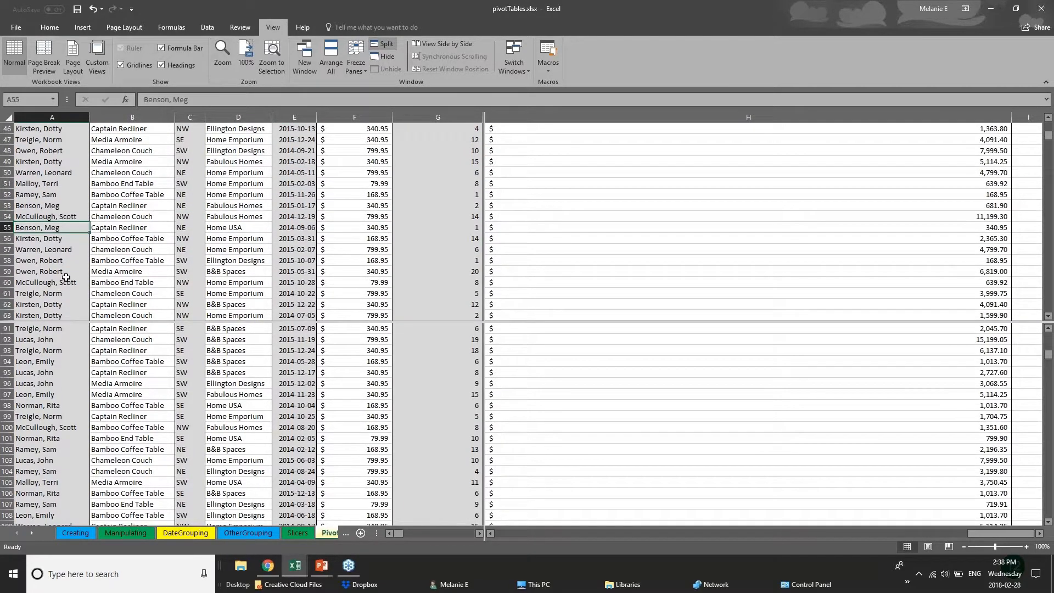
pyautogui.scroll(1, 66, 277)
pyautogui.scroll(3, 65, 277)
pyautogui.click(68, 393)
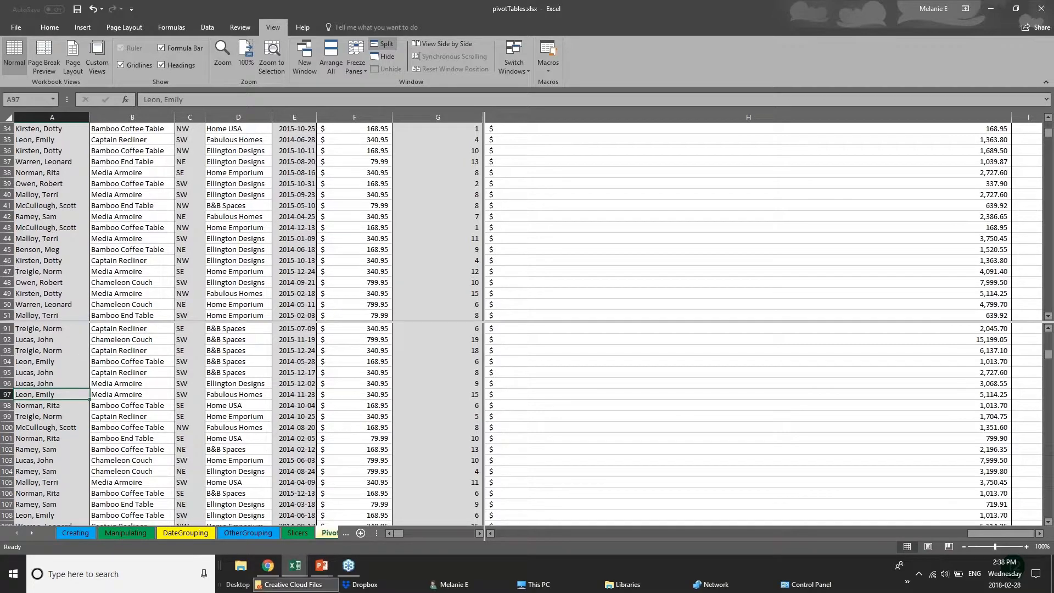
# - View the OtherGrouping and DateGrouping sheets, and recheck the lower pane's scrolling on the PivotChart sheet
pyautogui.click(345, 532)
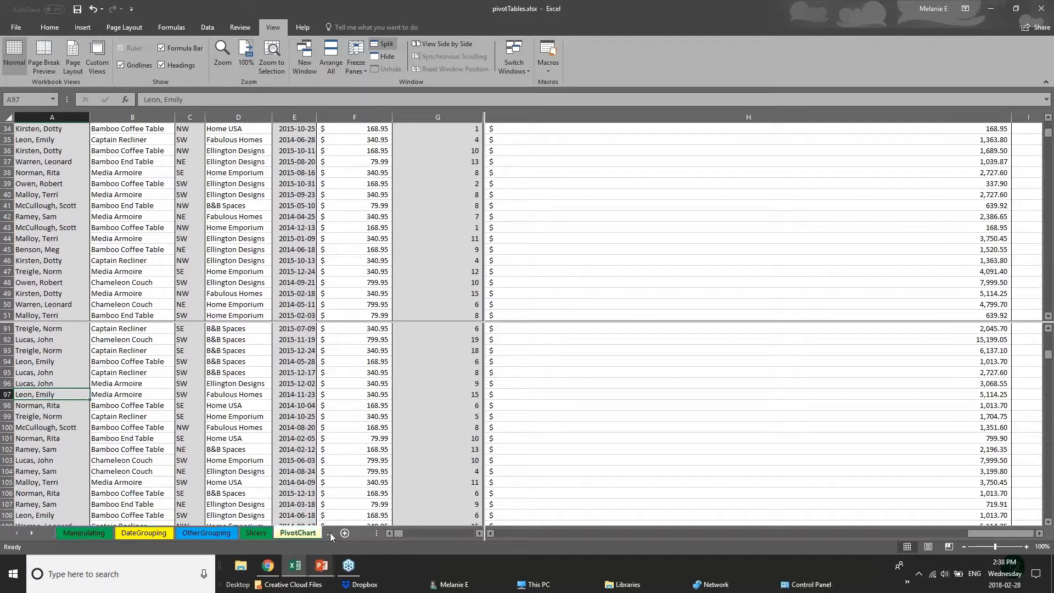
pyautogui.click(227, 536)
pyautogui.click(144, 533)
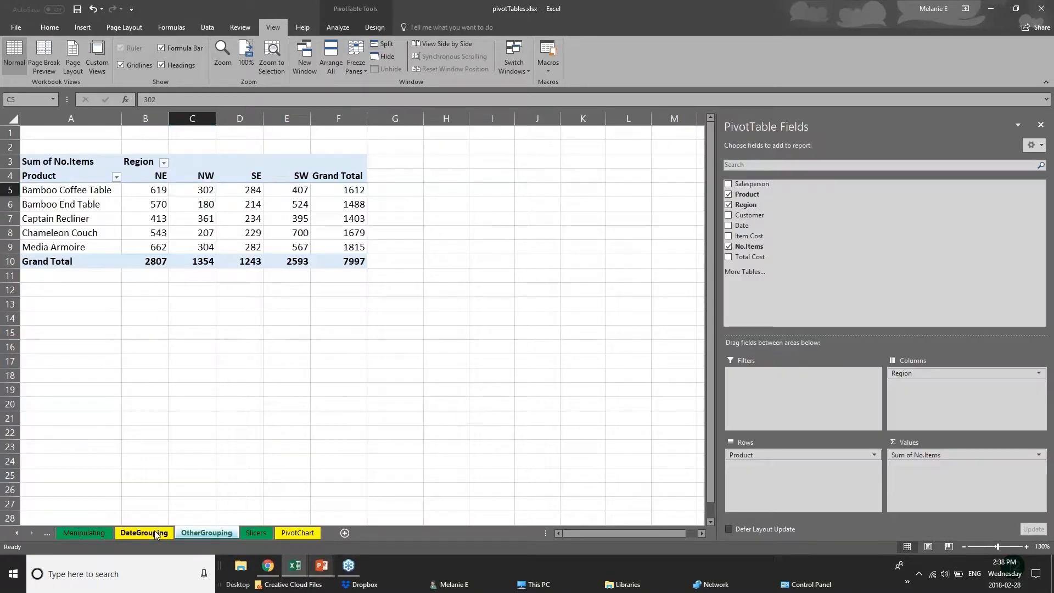
pyautogui.click(198, 533)
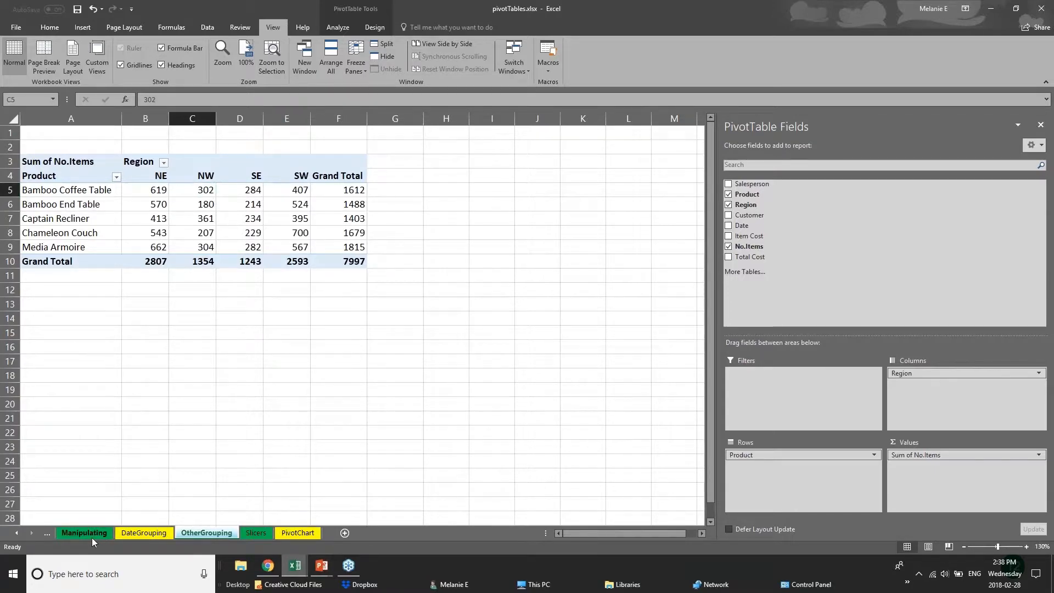
pyautogui.click(115, 535)
pyautogui.click(196, 536)
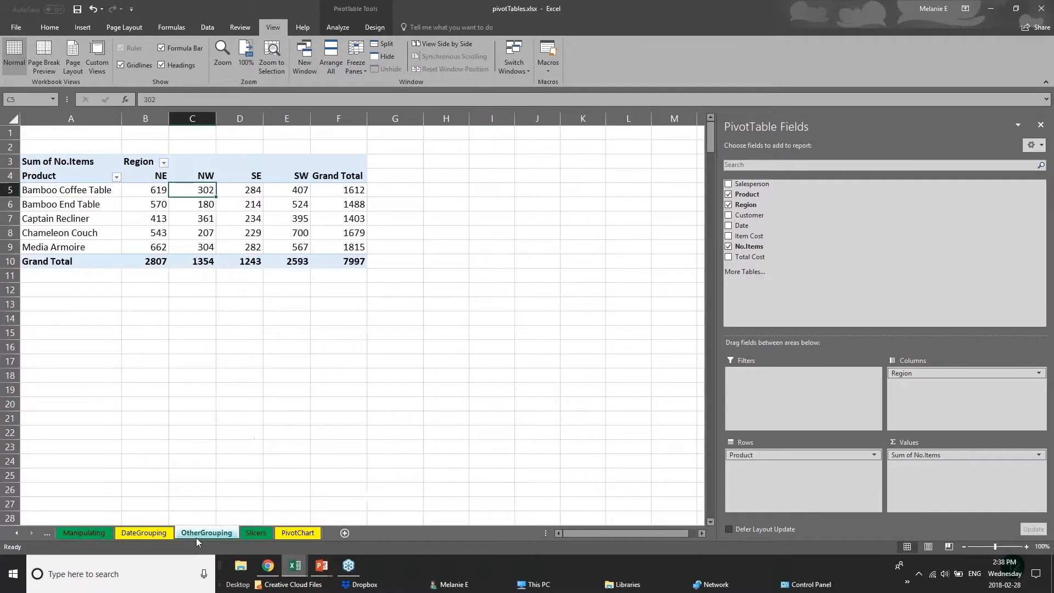
pyautogui.click(295, 535)
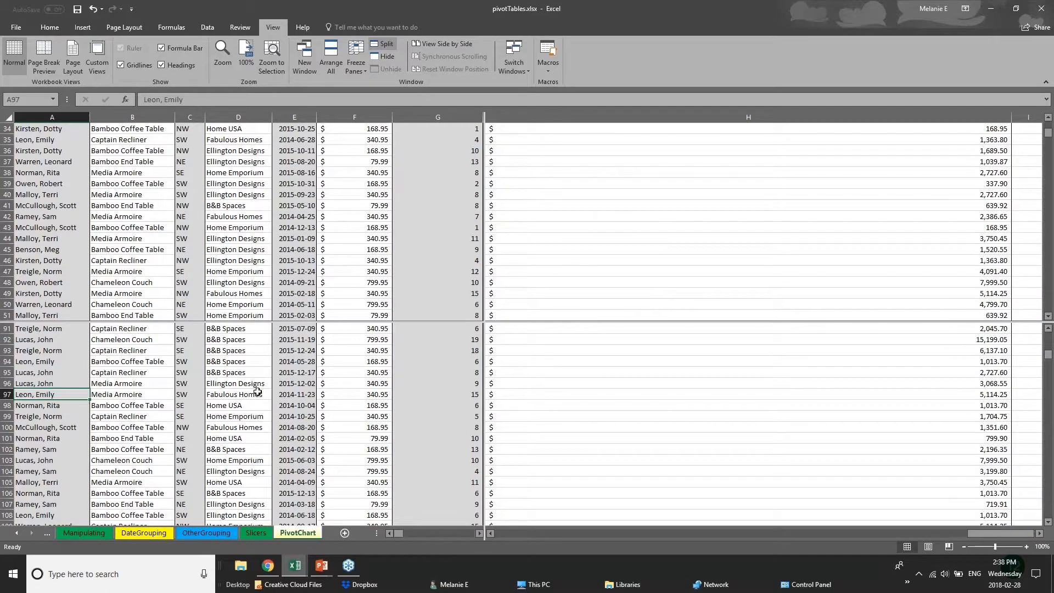
pyautogui.scroll(-6, 258, 392)
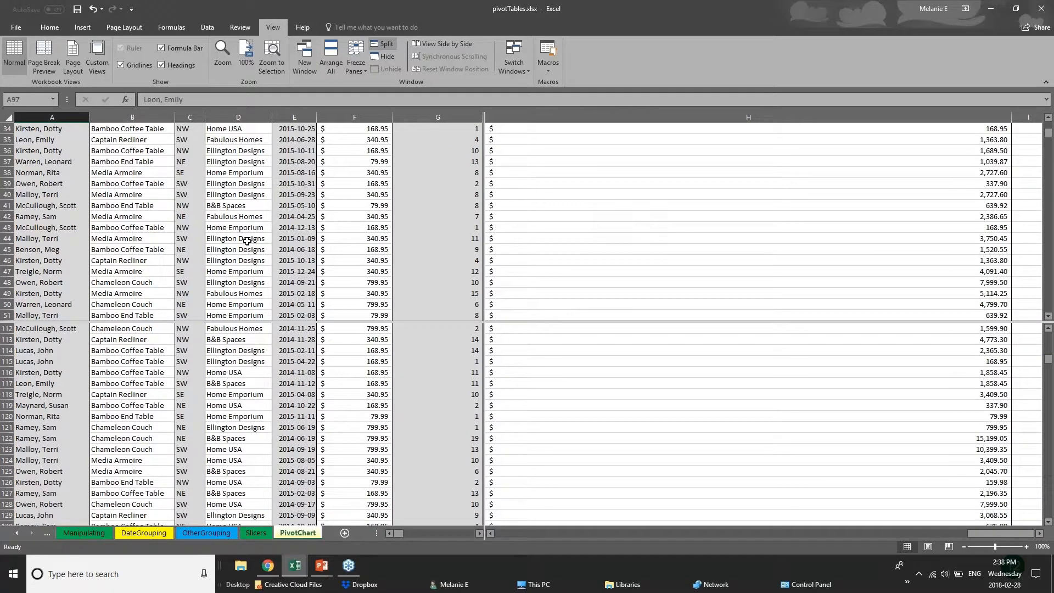
pyautogui.scroll(6, 242, 257)
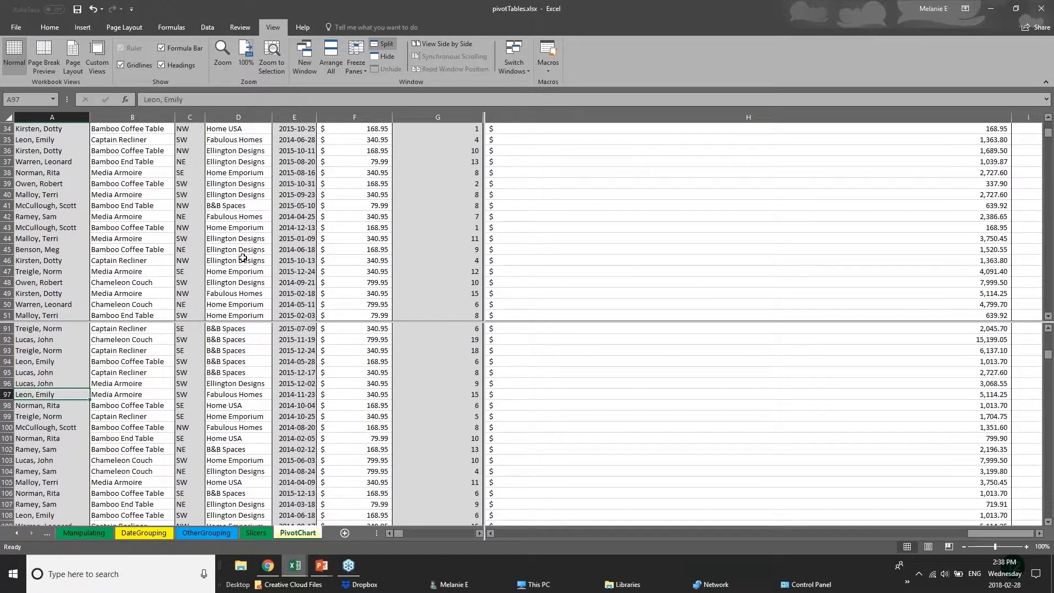
pyautogui.scroll(5, 254, 372)
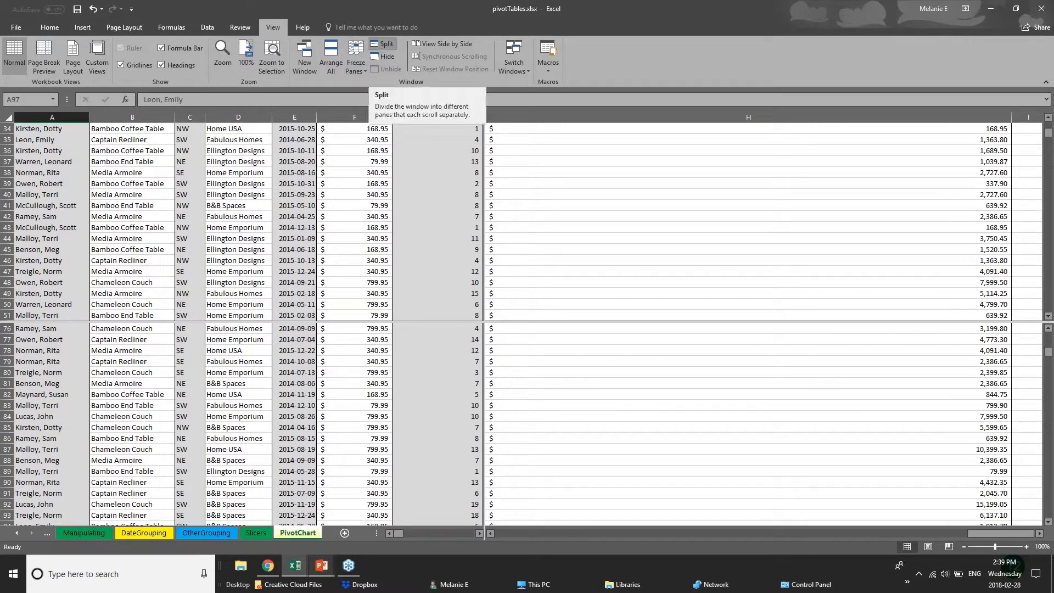
# - Switch to the PowerPoint slide show and advance to the Saving & Printing slide
pyautogui.click(324, 567)
pyautogui.click(381, 520)
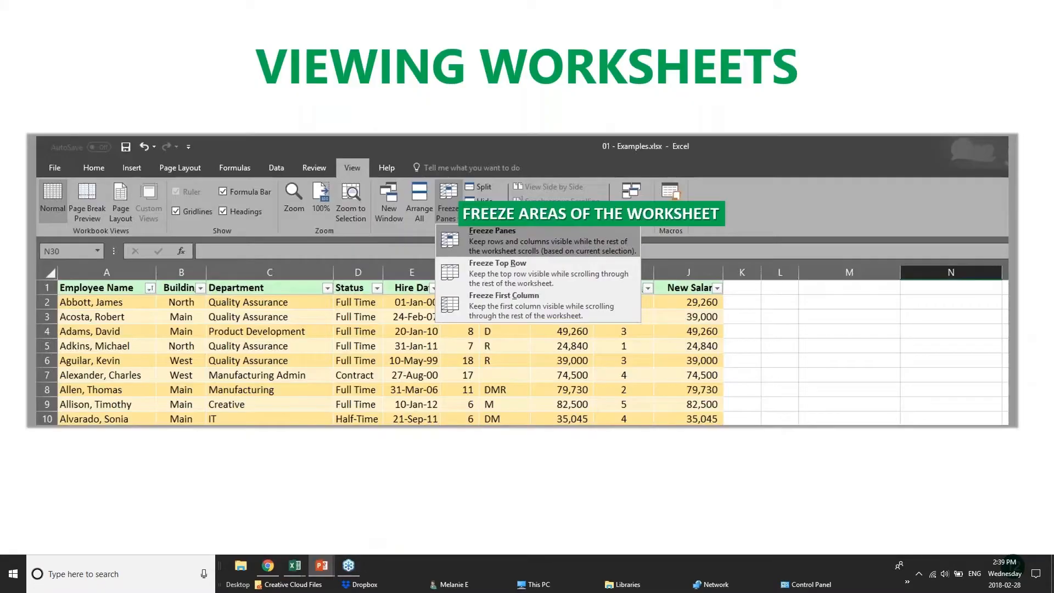
pyautogui.press('Right')
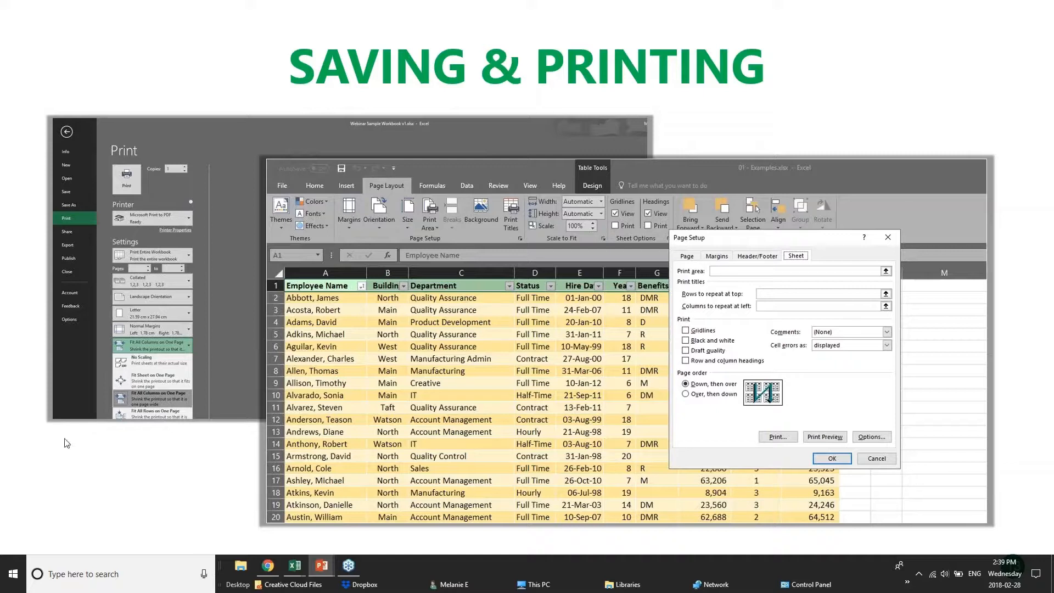
# - Switch to the pivotTables workbook in Excel and look through its OtherGrouping, DateGrouping and Manipulating sheets
pyautogui.moveTo(295, 567)
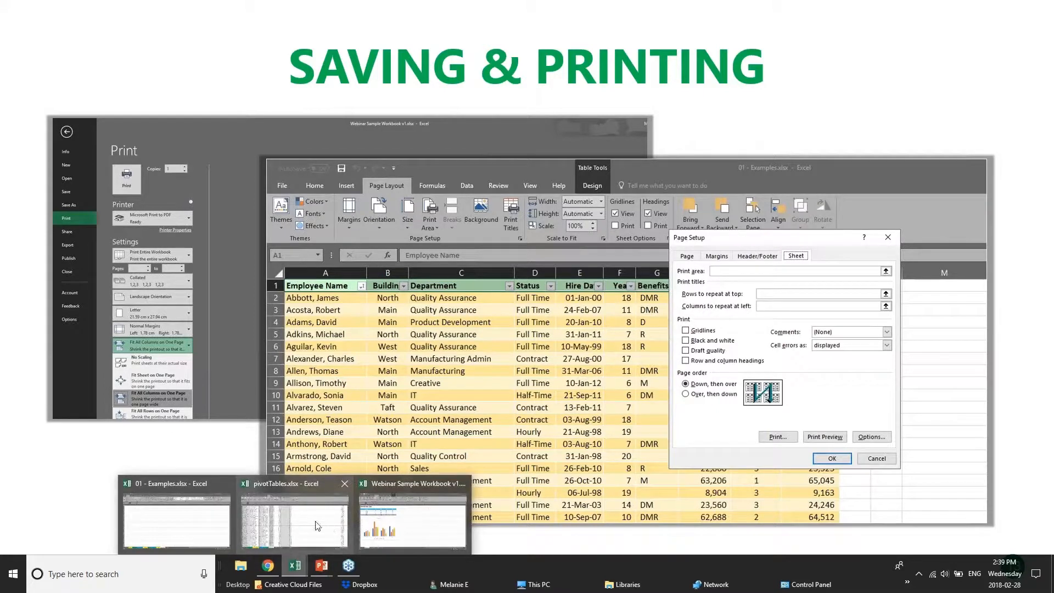
pyautogui.click(318, 526)
pyautogui.scroll(-11, 506, 425)
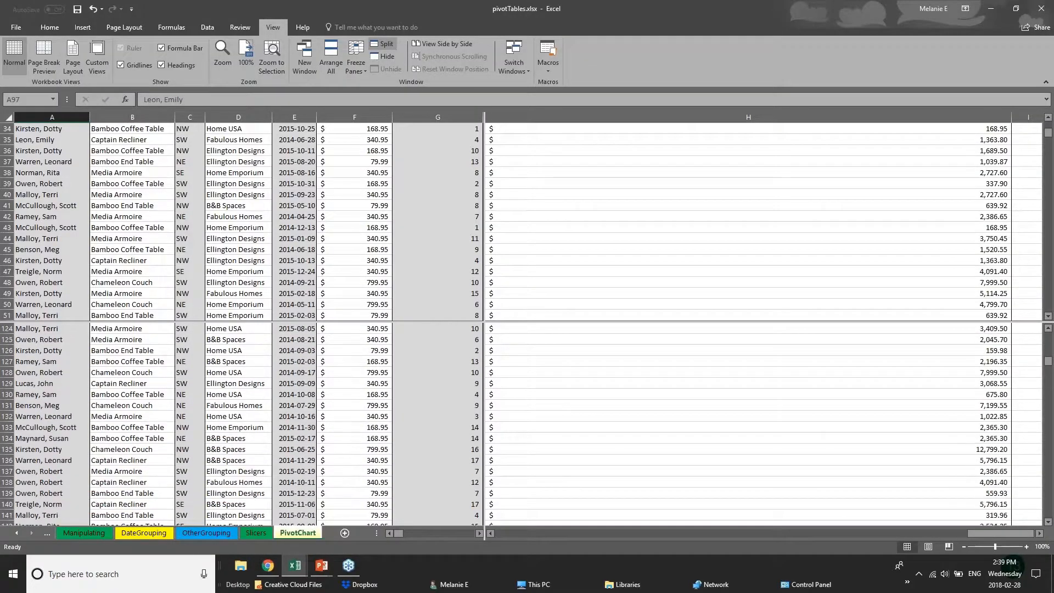
pyautogui.click(211, 534)
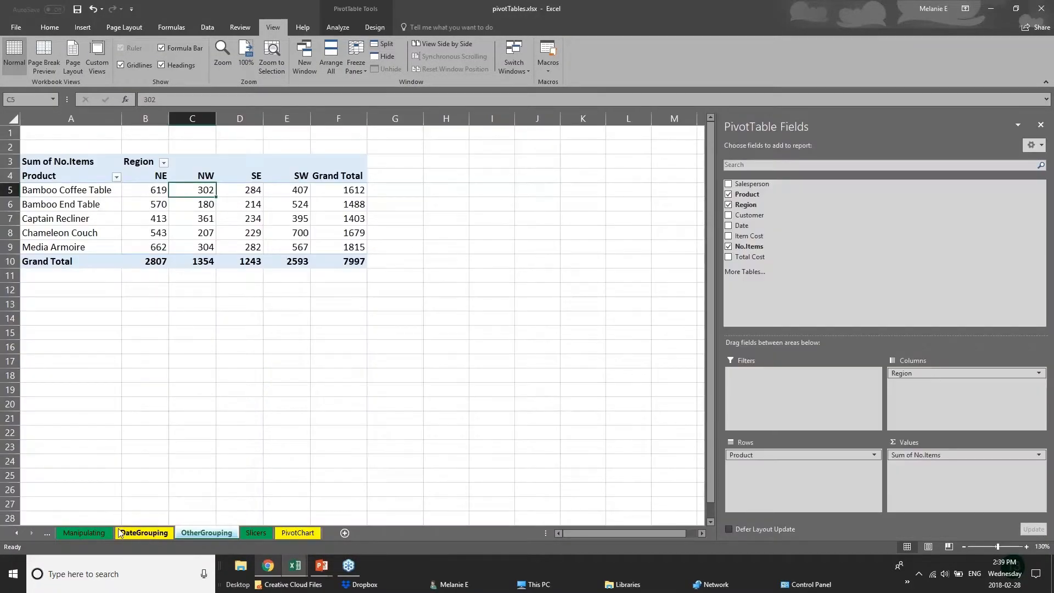
pyautogui.click(132, 533)
pyautogui.click(87, 533)
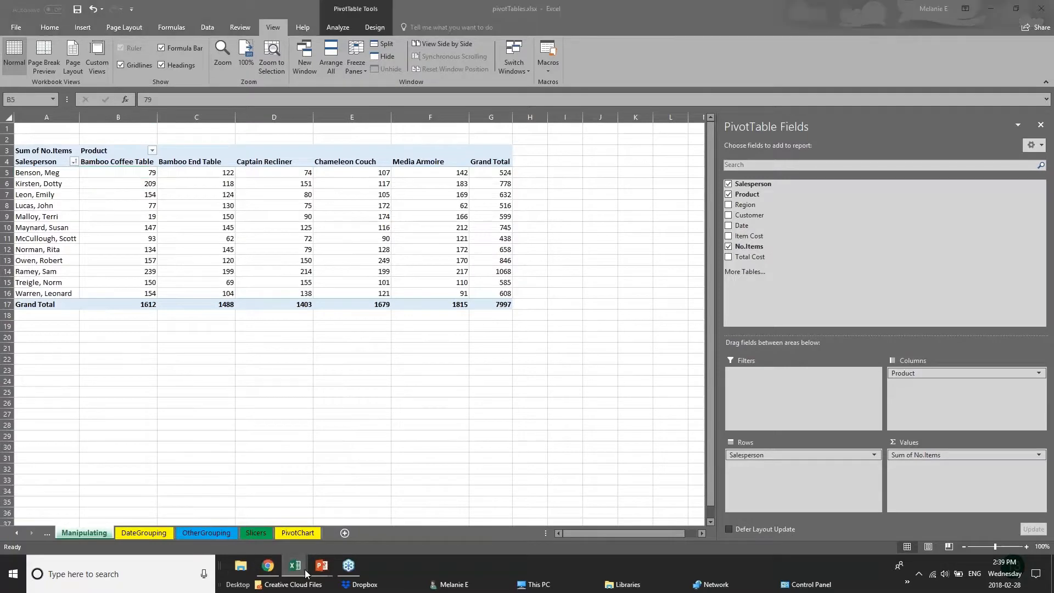
# - Switch to the 01 - Examples workbook and show its 2017 Budget sheet
pyautogui.moveTo(296, 569)
pyautogui.click(163, 533)
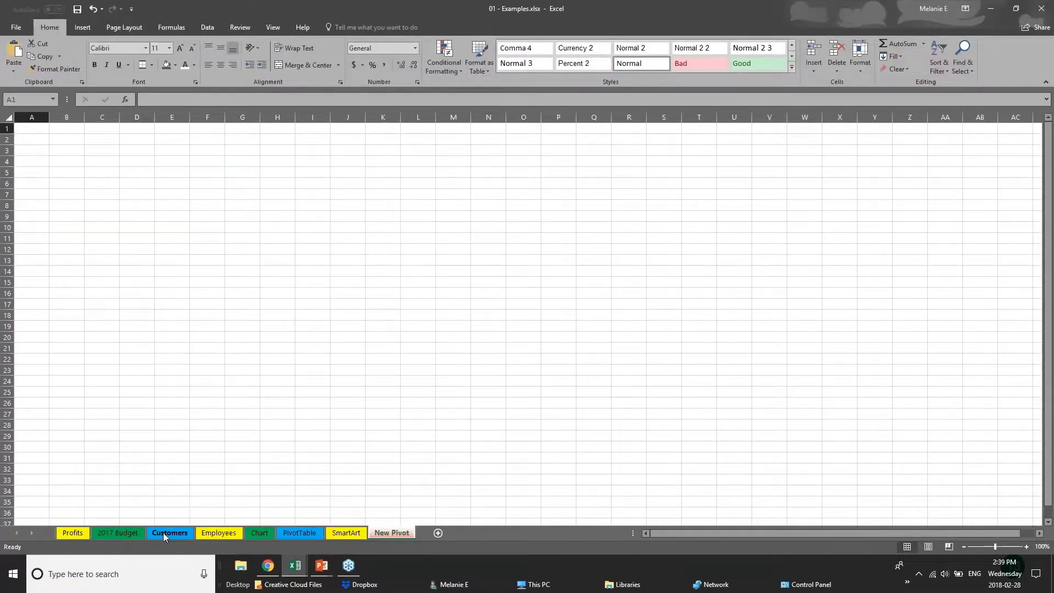
pyautogui.click(163, 532)
pyautogui.click(118, 532)
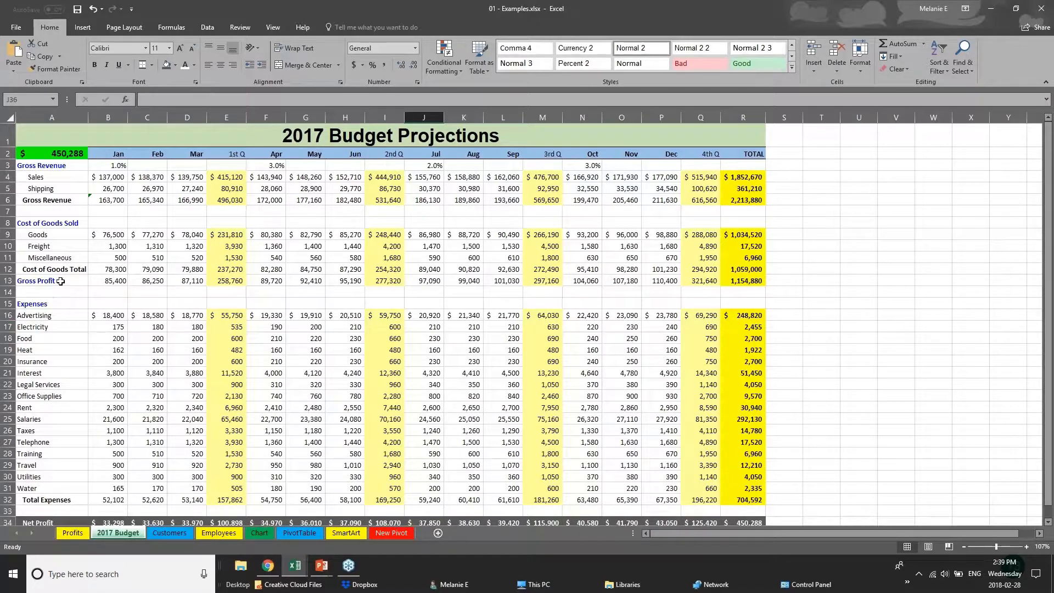
# - Save the 01 - Examples workbook and display its Save As options
pyautogui.click(13, 30)
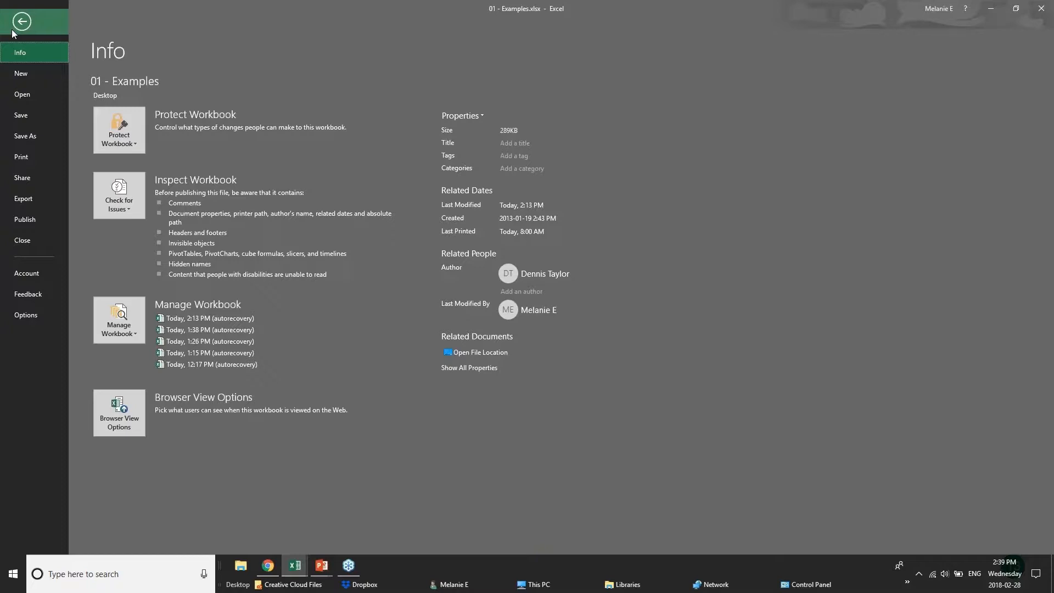
pyautogui.click(44, 117)
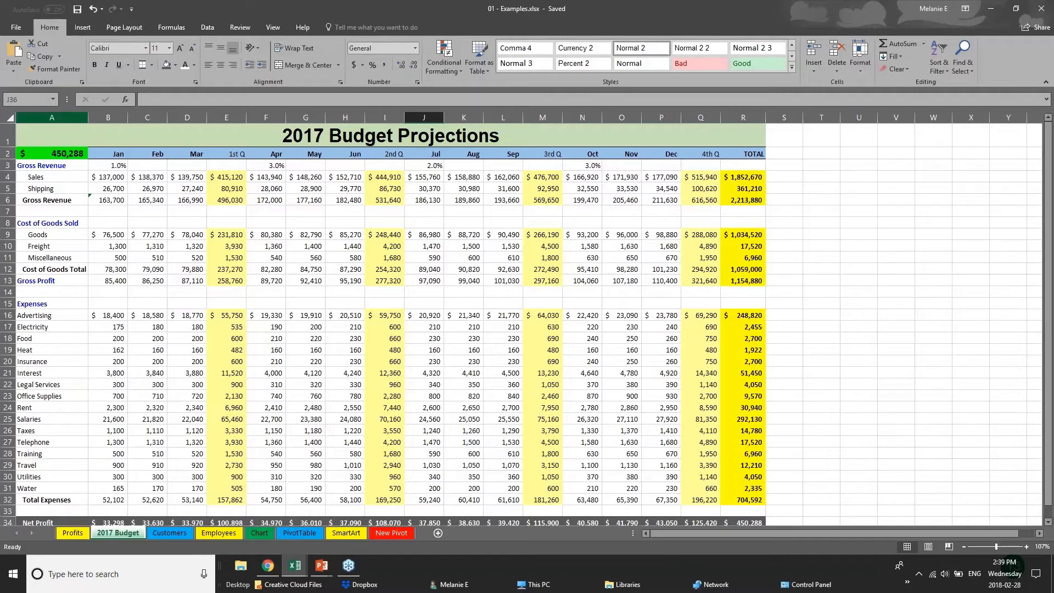
pyautogui.click(13, 26)
pyautogui.click(26, 143)
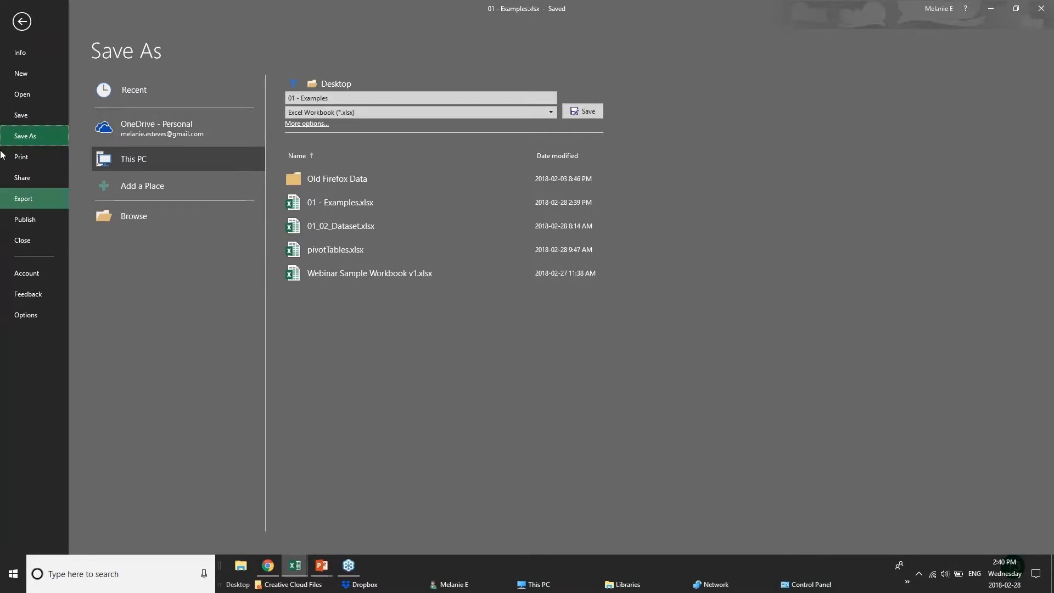
# - Open the print settings for the 2017 Budget sheet and choose Microsoft Print to PDF as the printer
pyautogui.click(21, 157)
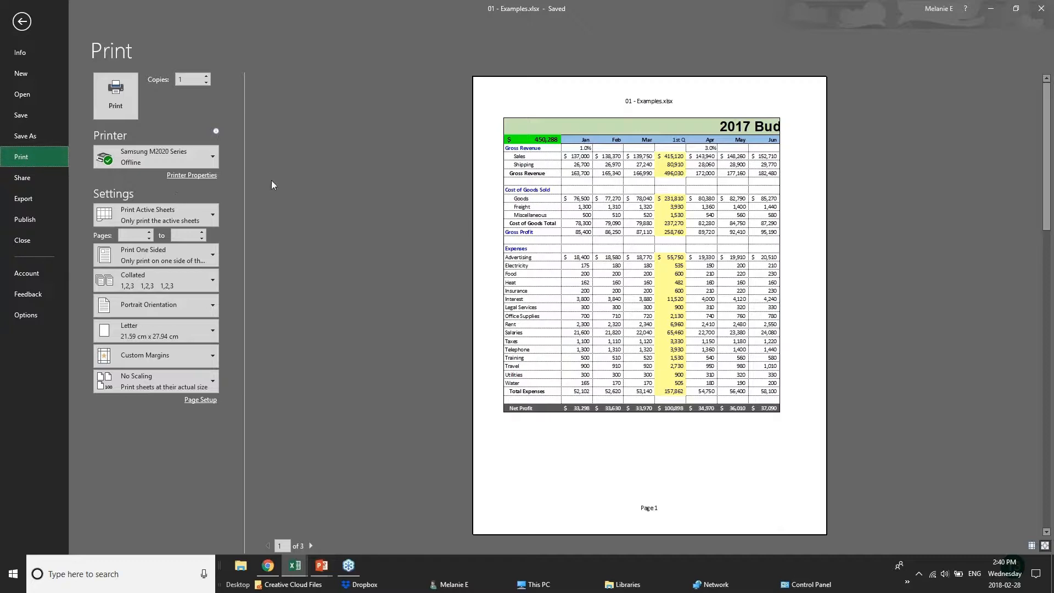
pyautogui.moveTo(192, 163)
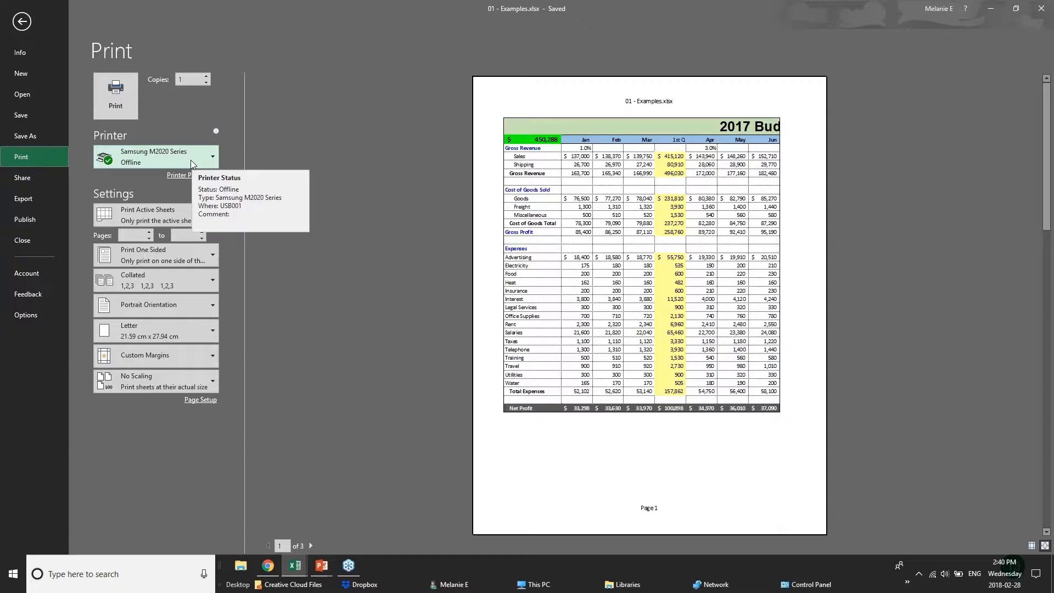
pyautogui.click(192, 160)
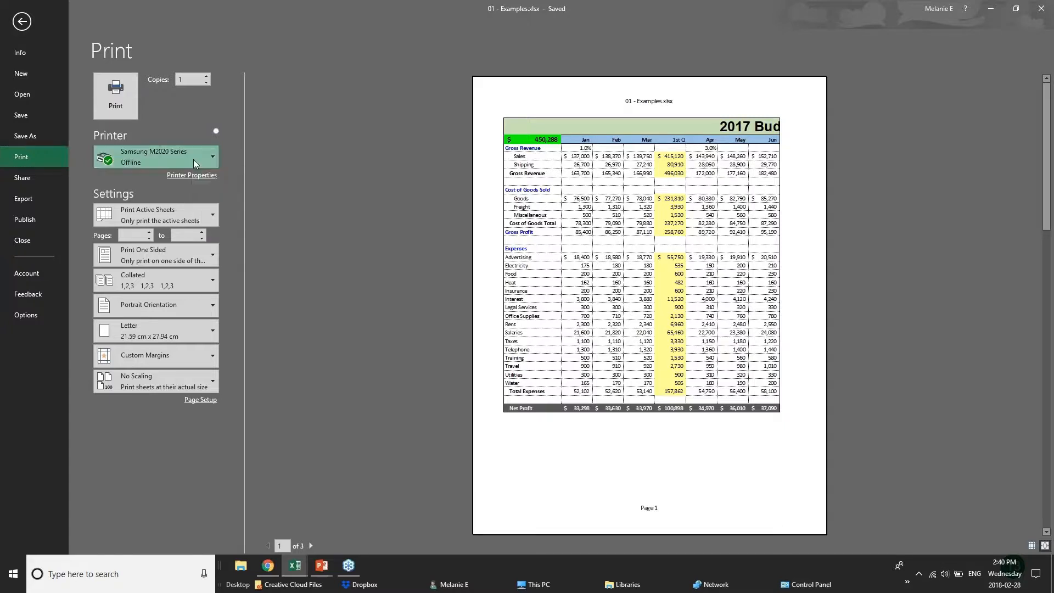
pyautogui.click(189, 208)
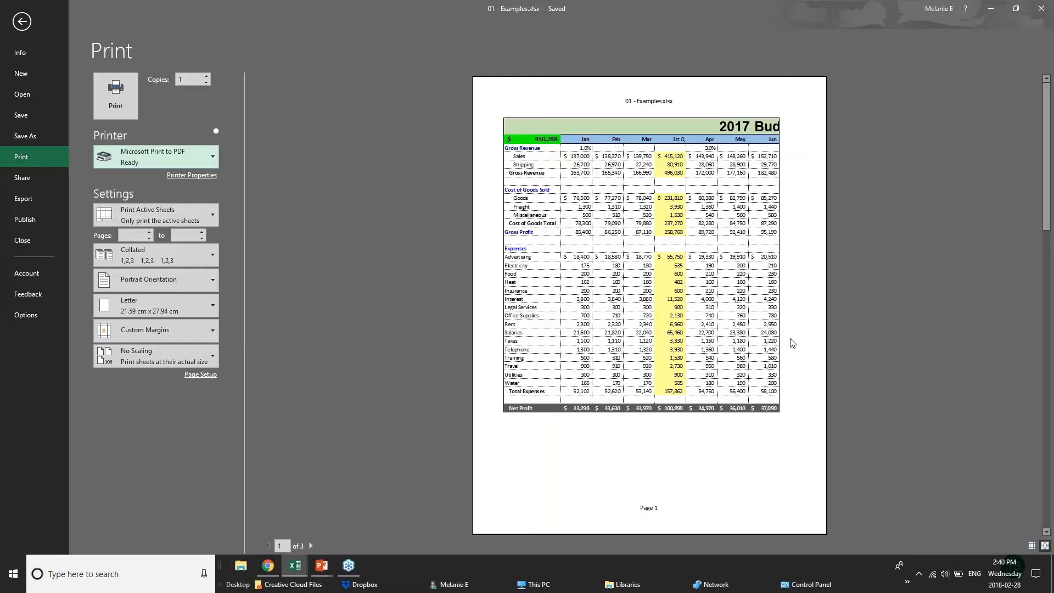
# - Page through the 2017 Budget print preview and set the page orientation to landscape
pyautogui.click(312, 547)
pyautogui.click(312, 546)
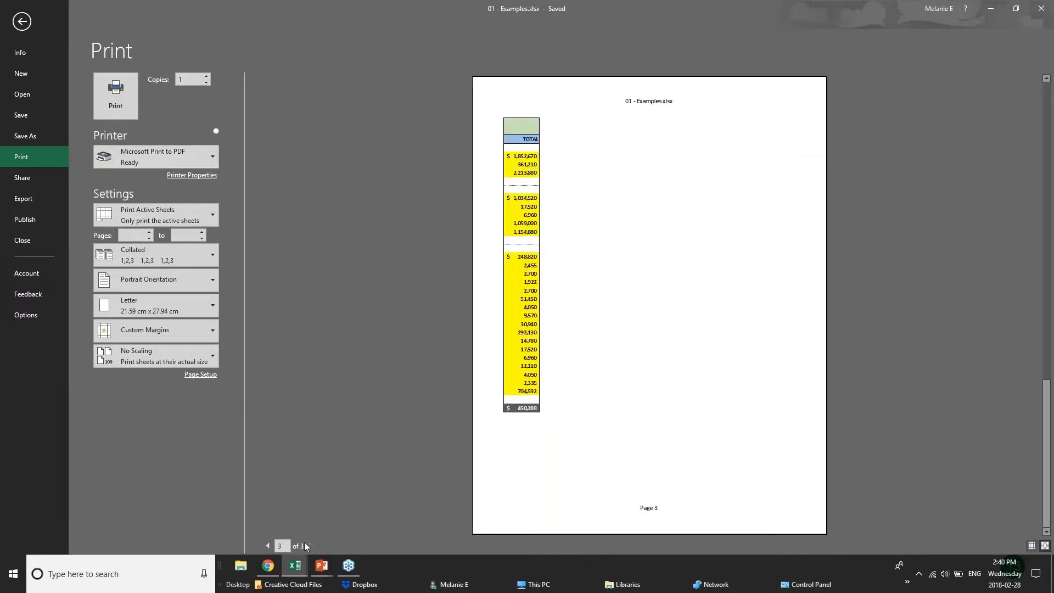
pyautogui.click(268, 546)
pyautogui.click(268, 546)
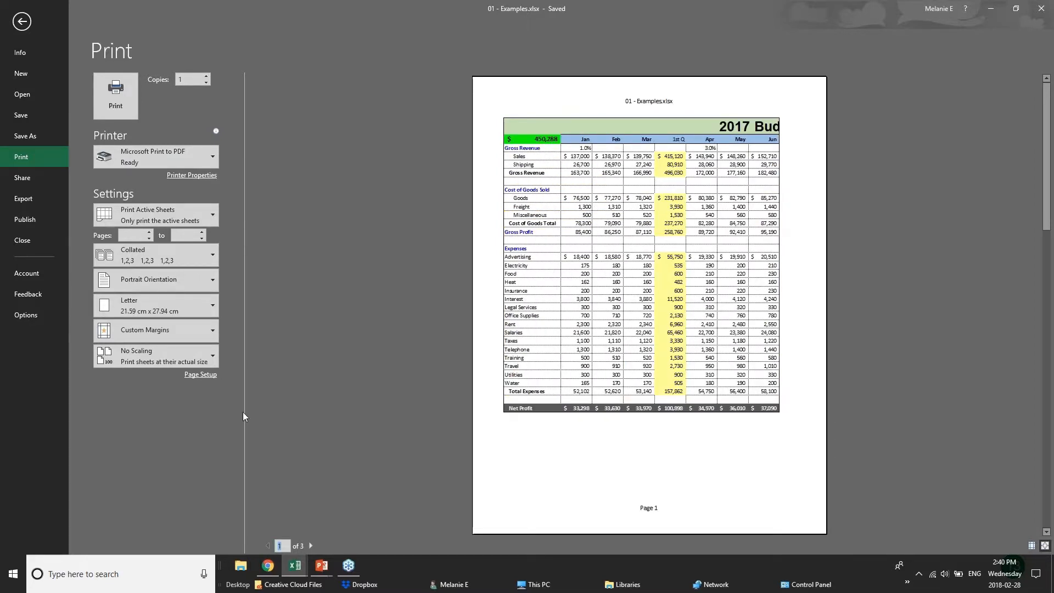
pyautogui.click(198, 285)
pyautogui.click(200, 283)
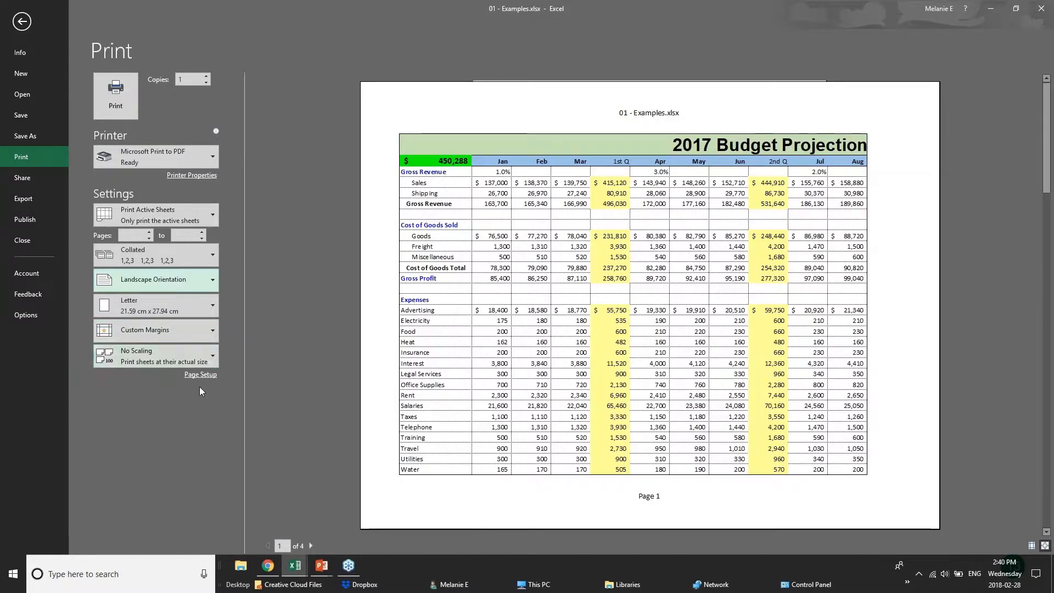
# - Preview printing only the current selection, and return the setting to Print Active Sheets
pyautogui.click(211, 210)
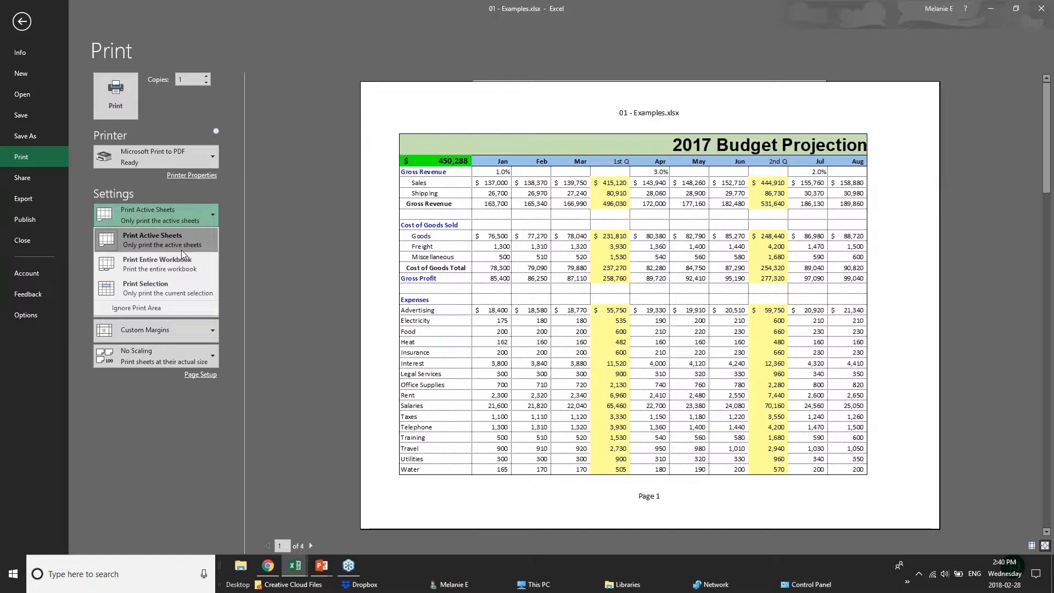
pyautogui.click(182, 287)
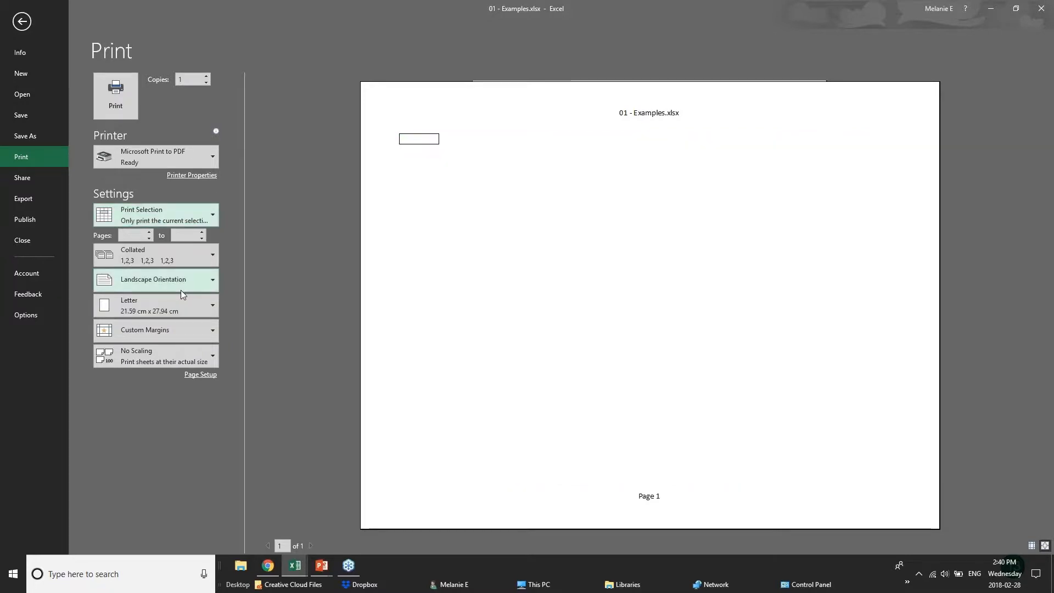
pyautogui.click(175, 215)
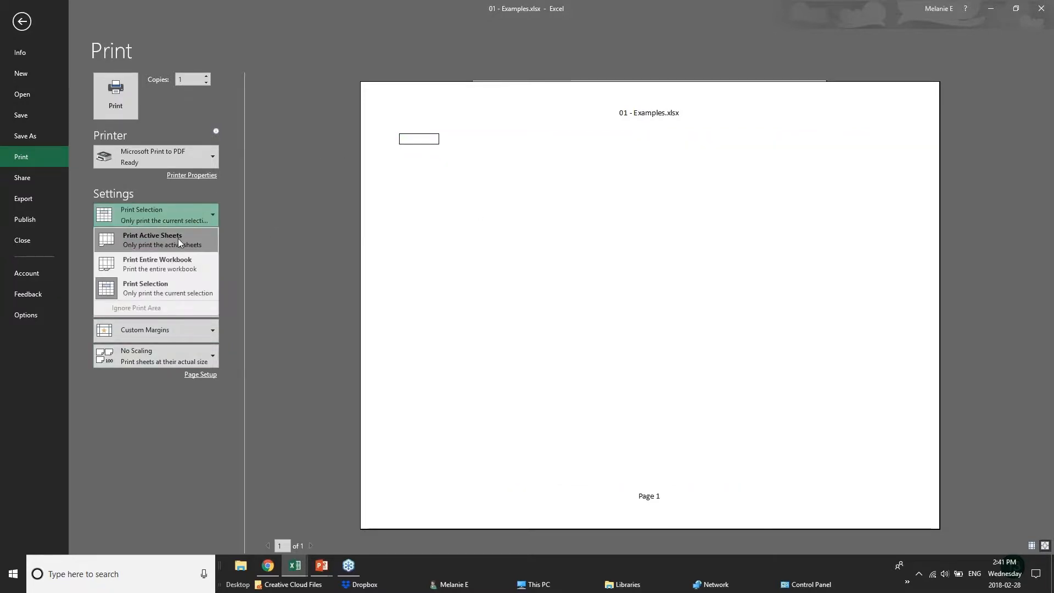
pyautogui.click(176, 248)
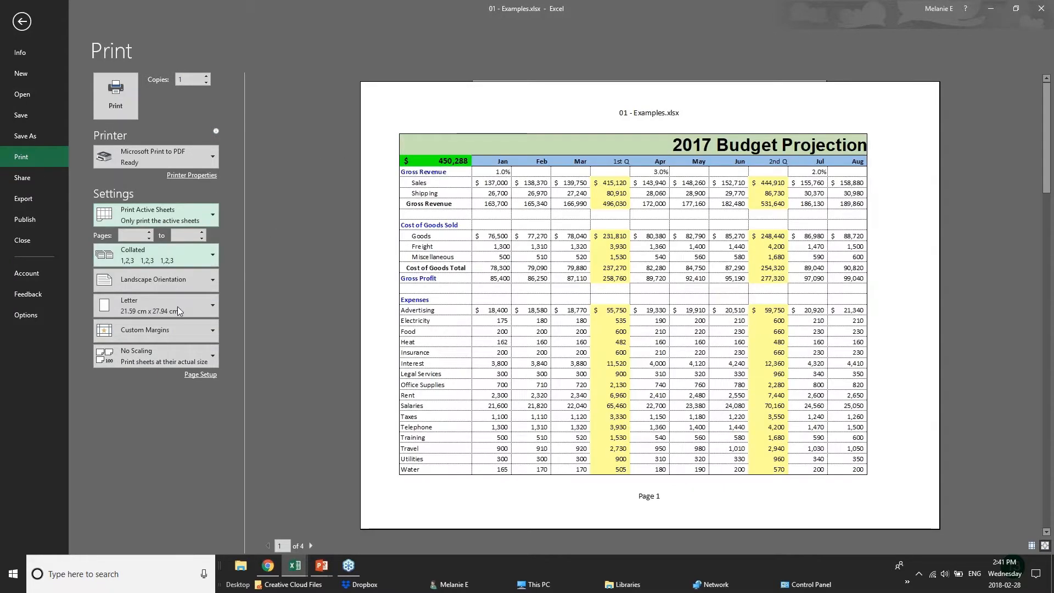
# - Apply narrow margins and set the page scaling to fit 1 page wide by 1 tall
pyautogui.click(207, 330)
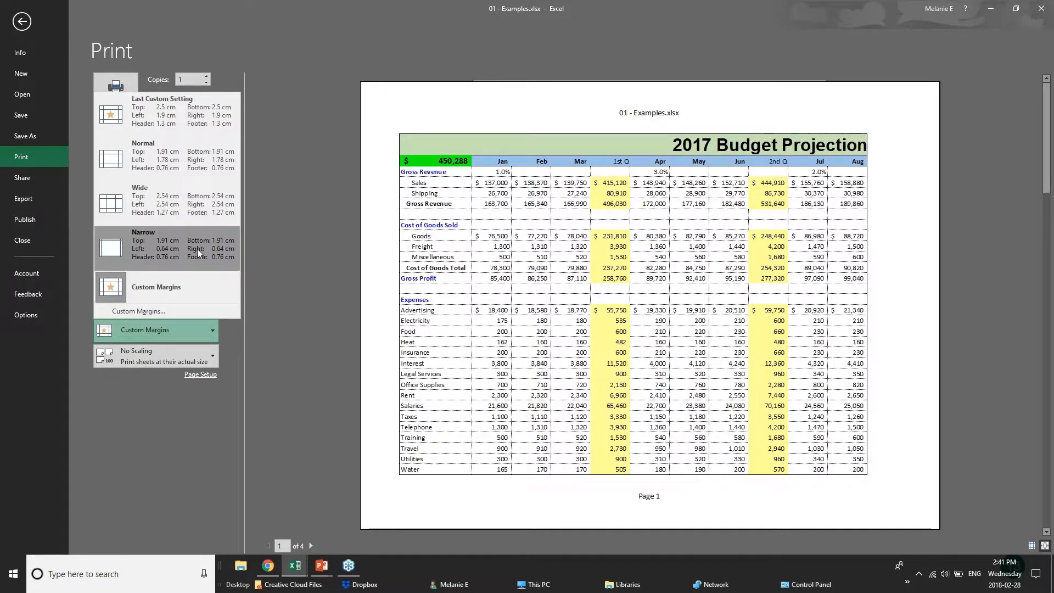
pyautogui.click(159, 246)
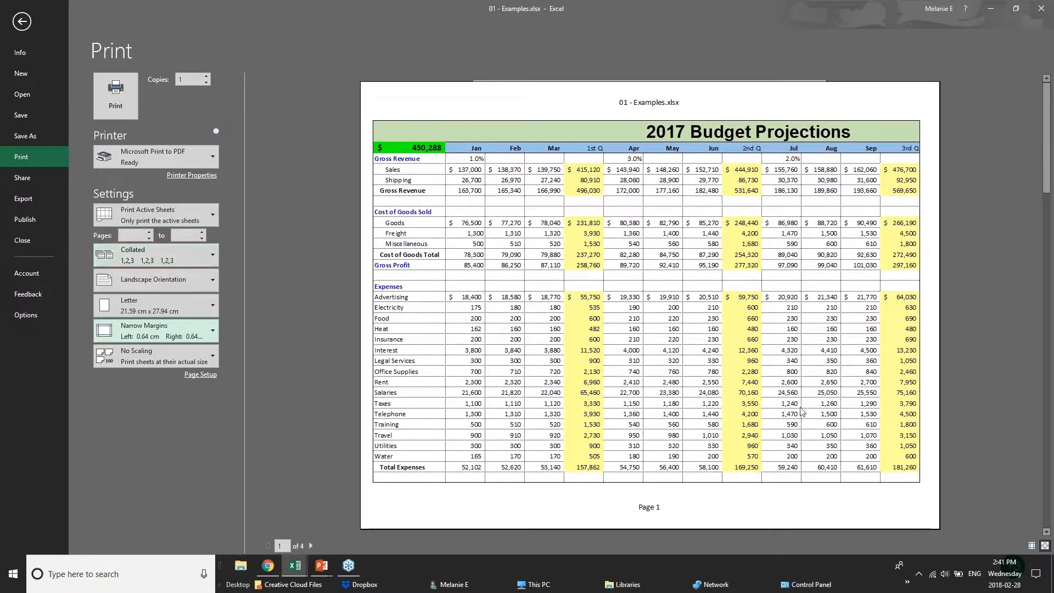
pyautogui.click(198, 375)
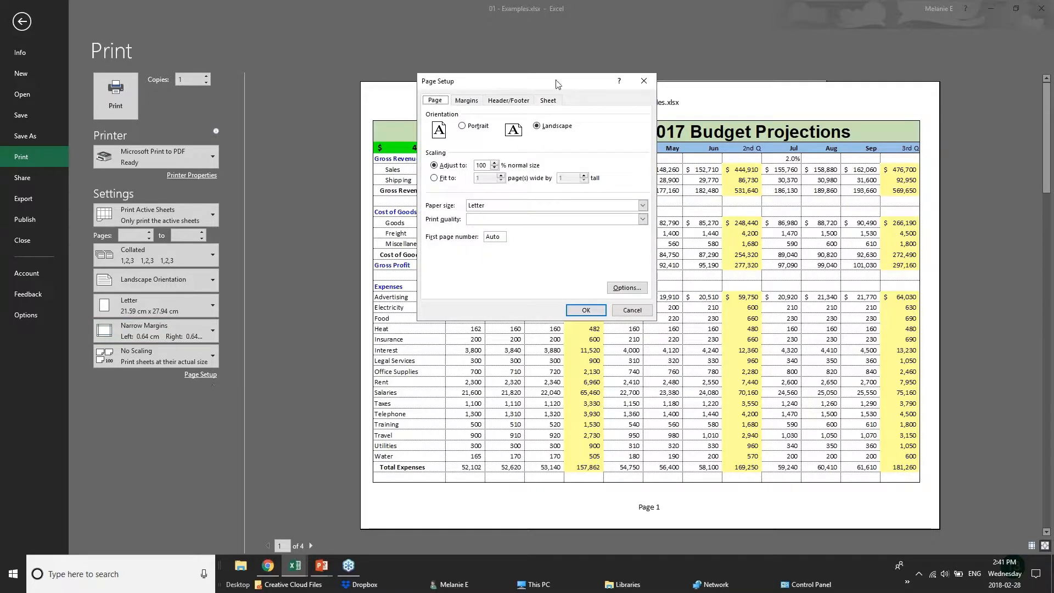
pyautogui.click(496, 168)
pyautogui.click(496, 168)
pyautogui.click(494, 163)
pyautogui.click(440, 181)
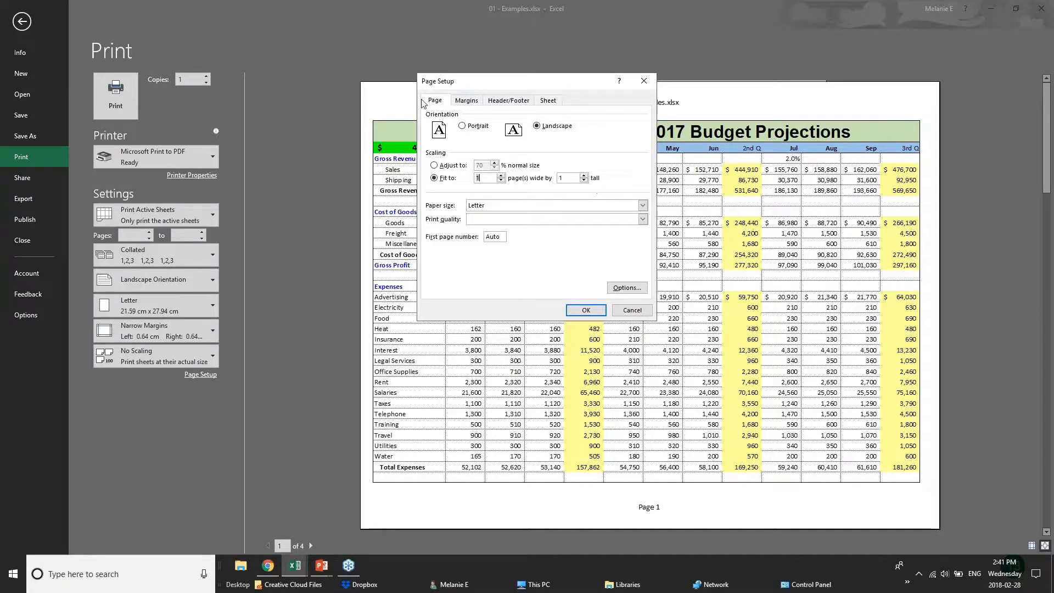
# - Start a custom page header and enter BUDGET PROJECTIONS in its left section
pyautogui.click(466, 101)
pyautogui.click(507, 101)
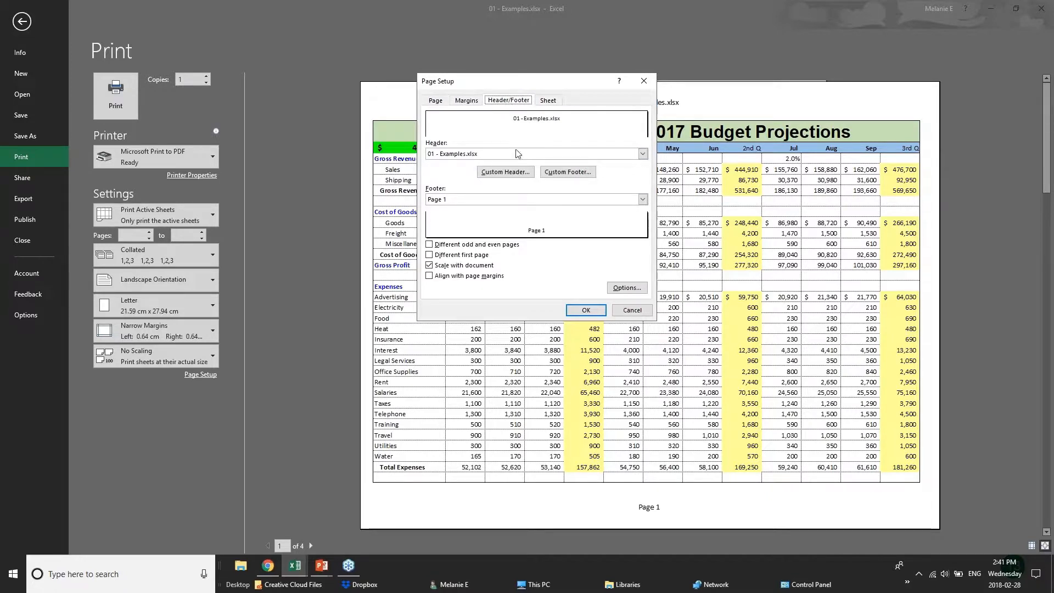
pyautogui.click(493, 155)
pyautogui.click(493, 155)
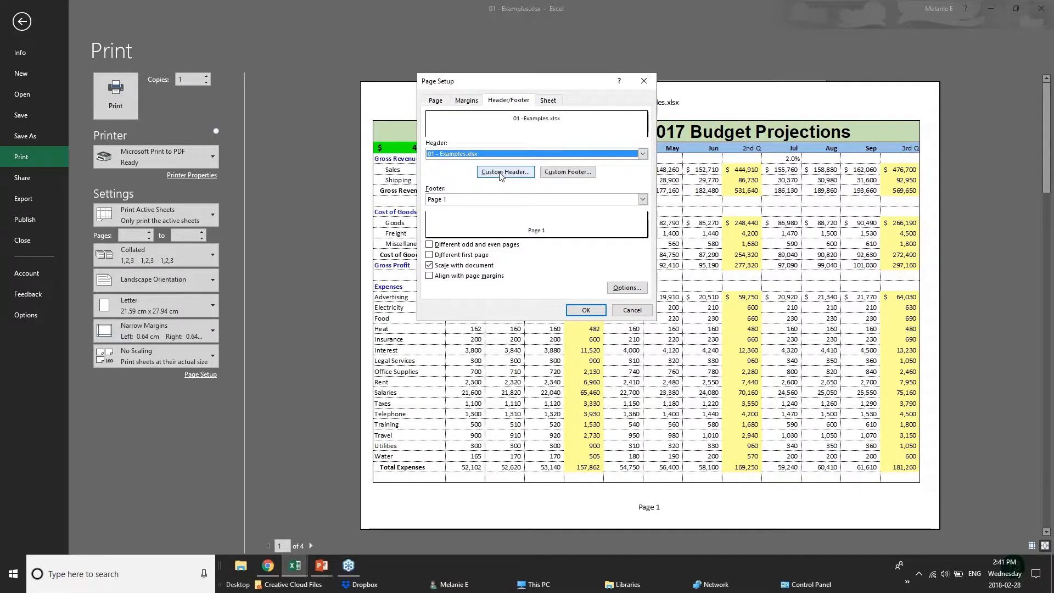
pyautogui.click(506, 172)
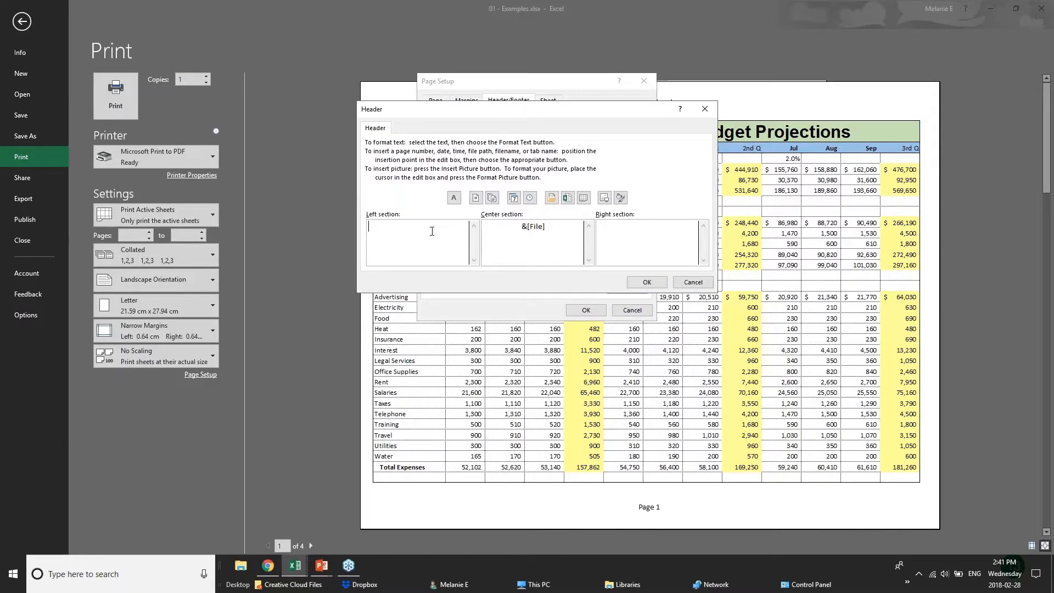
pyautogui.write('BUDGET PROJECTIONS')
# - Replace the file name in the header's center section with CONFIDENTIAL and apply the page setup
pyautogui.moveTo(547, 227); pyautogui.dragTo(483, 227)
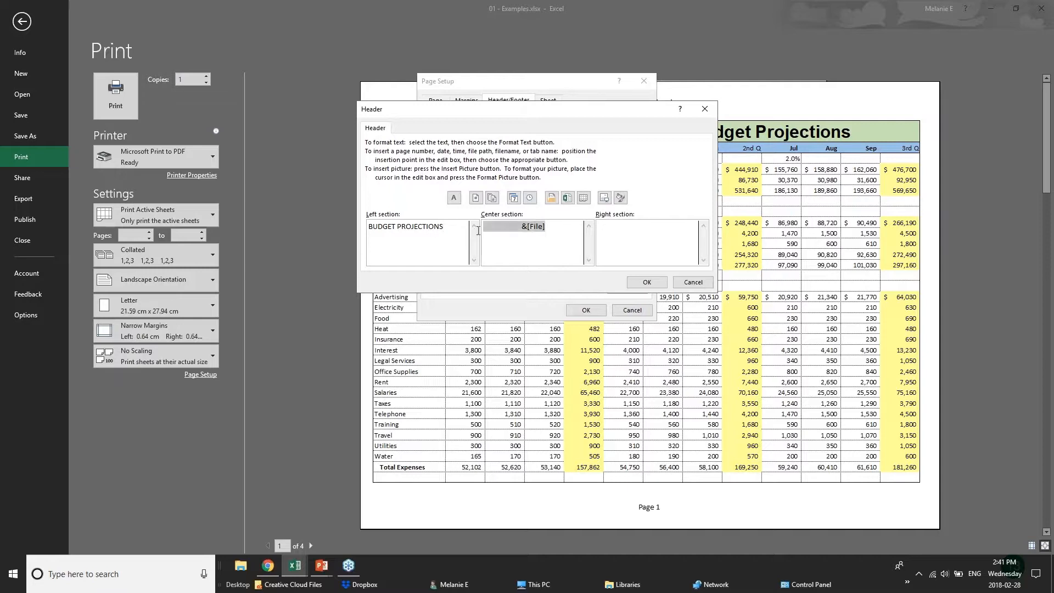
pyautogui.write('CONFIDENTIAL')
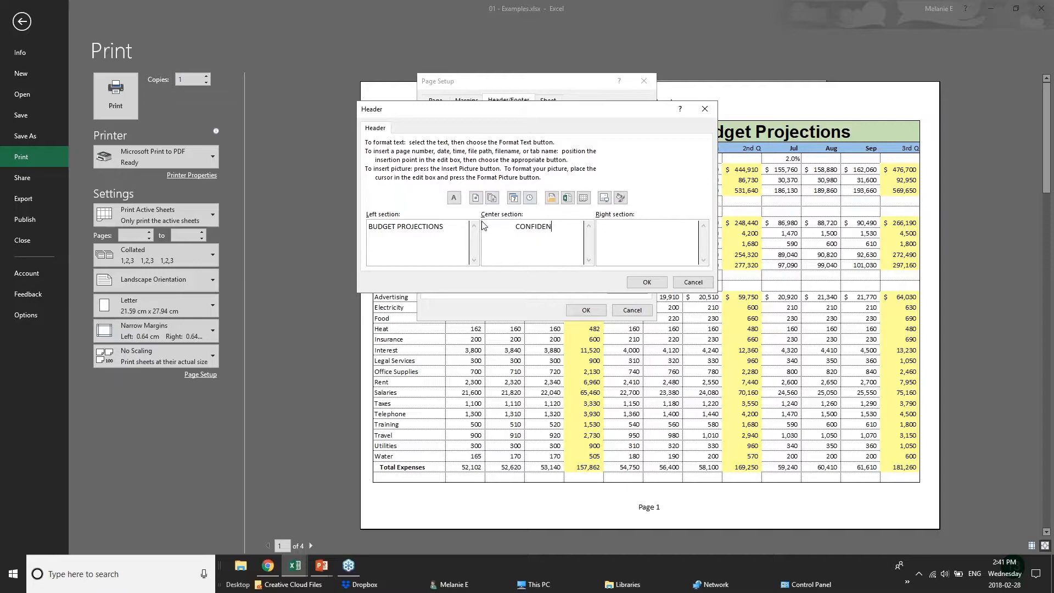
pyautogui.click(675, 234)
pyautogui.click(647, 281)
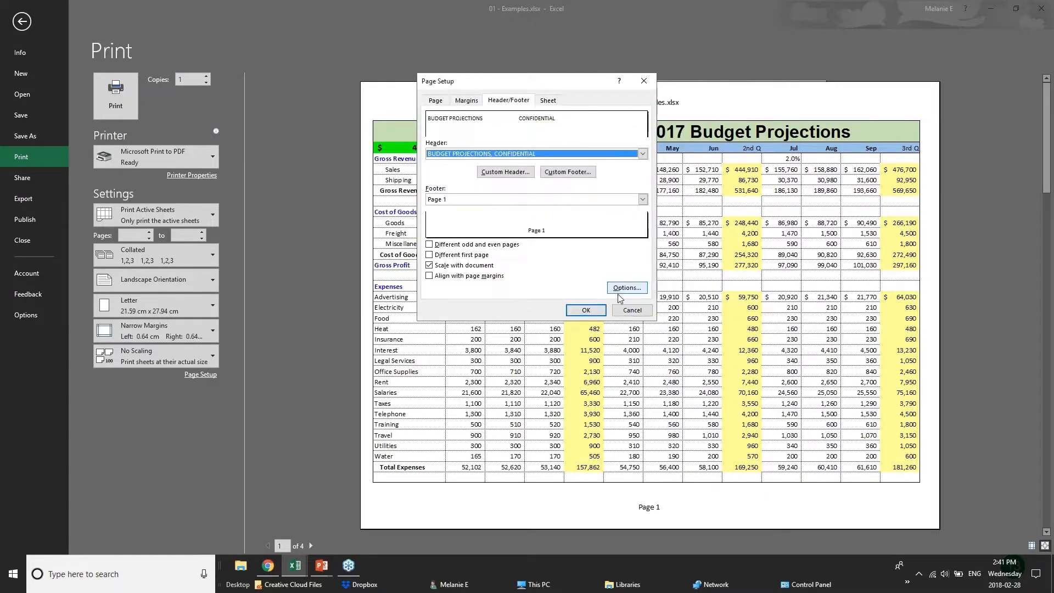
pyautogui.click(586, 310)
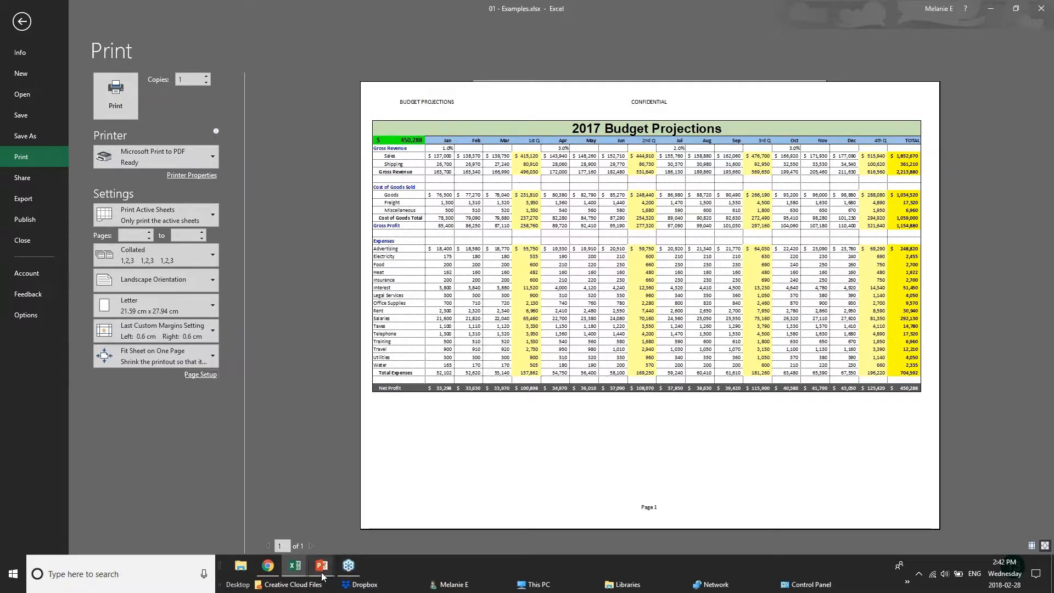
# - Switch to the PowerPoint slide show and advance to the Sharing & Security slide
pyautogui.moveTo(323, 575)
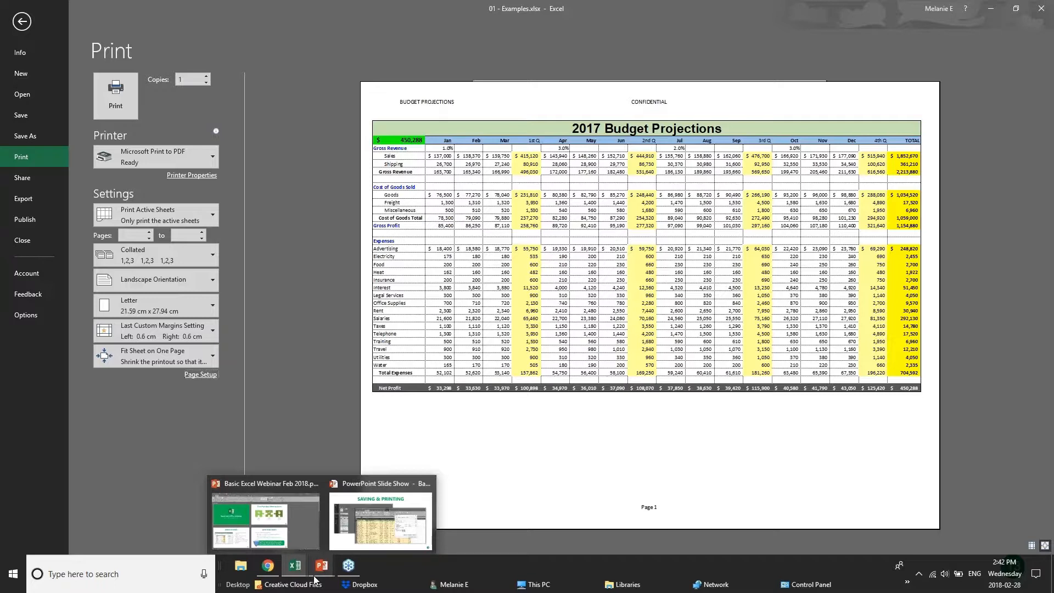
pyautogui.click(381, 521)
pyautogui.press('Right')
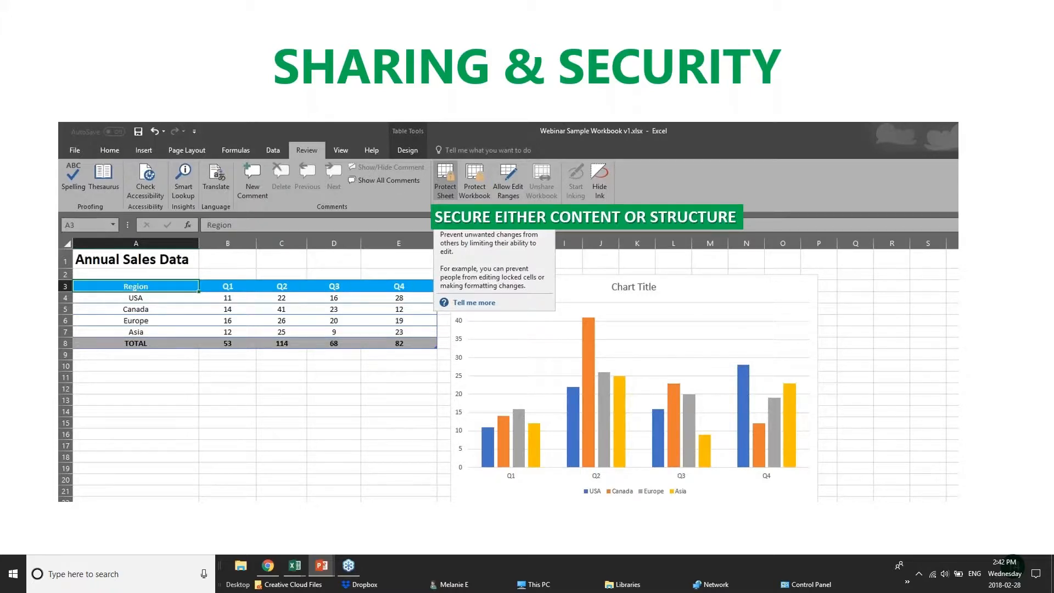
# - Switch back to the 01 - Examples workbook in Excel and display its Save As options for This PC
pyautogui.click(279, 569)
pyautogui.moveTo(295, 565)
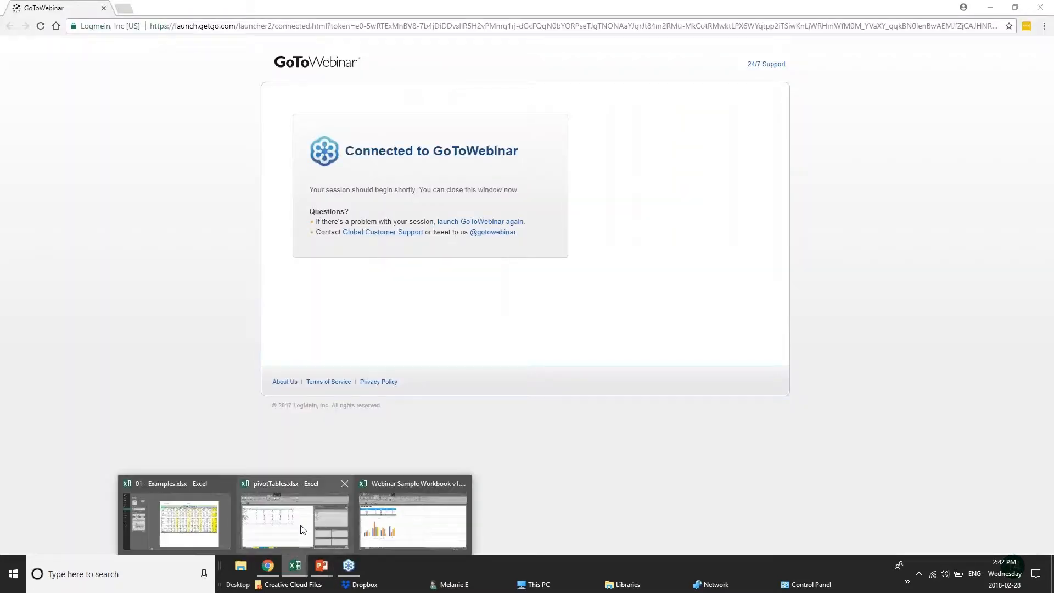
pyautogui.click(176, 514)
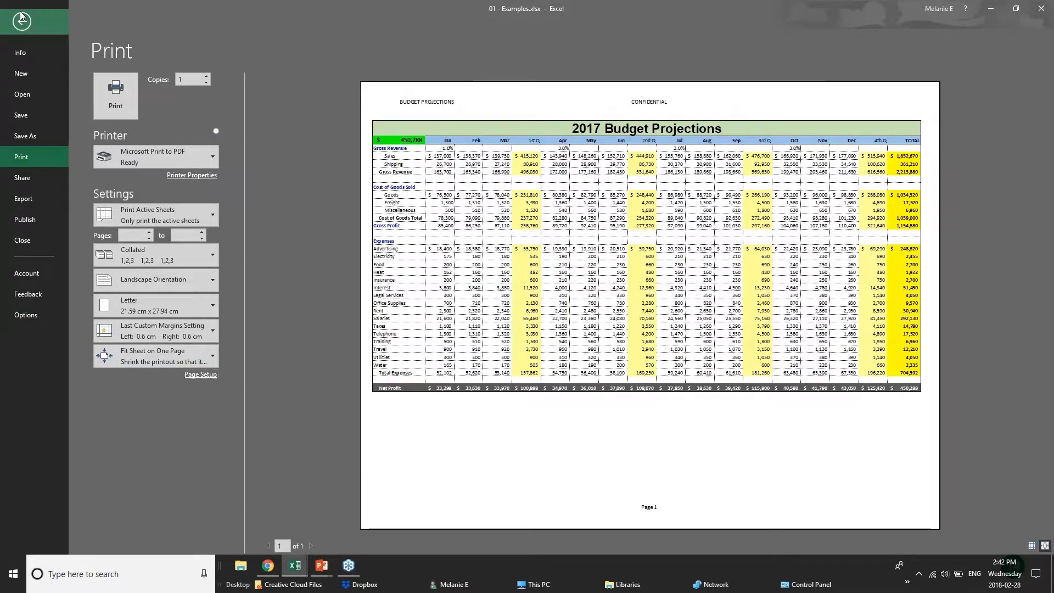
pyautogui.click(21, 18)
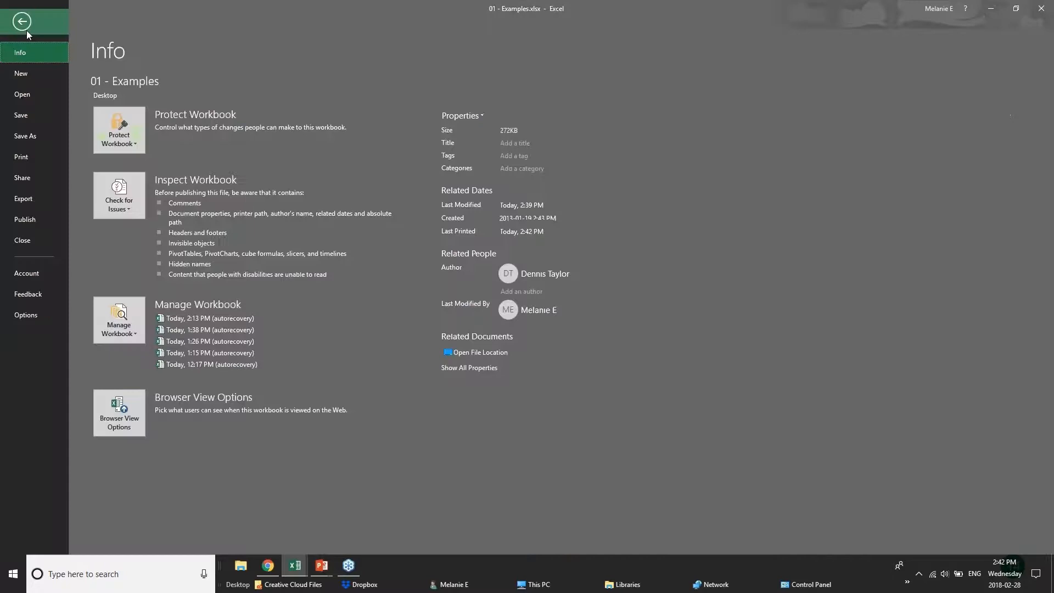
pyautogui.click(19, 134)
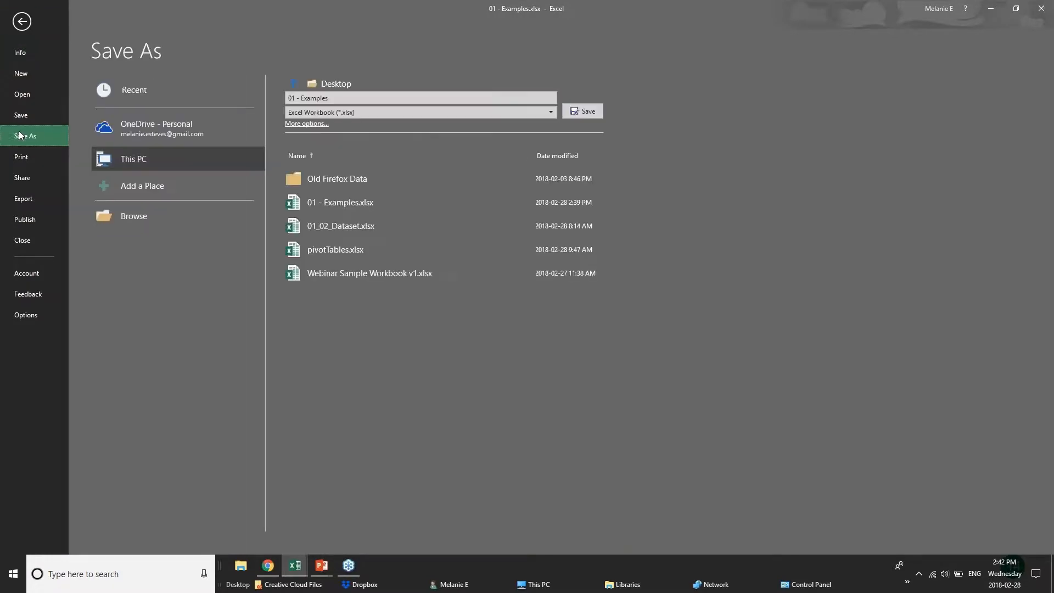
pyautogui.click(132, 135)
pyautogui.click(140, 160)
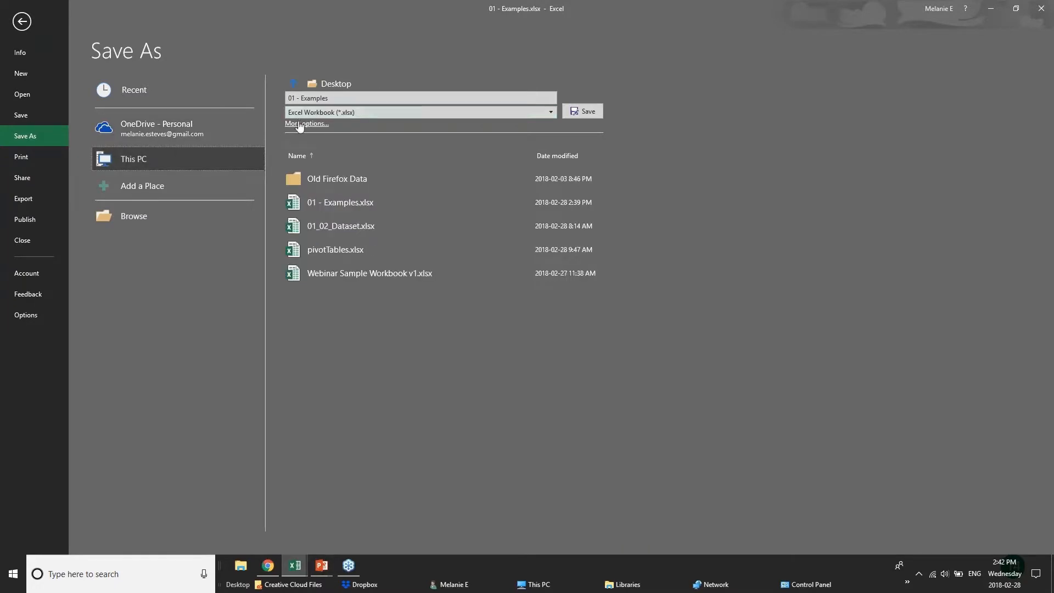
# - Show the General Options with the open and modify password fields for saving, and return to the sheet without saving
pyautogui.click(300, 125)
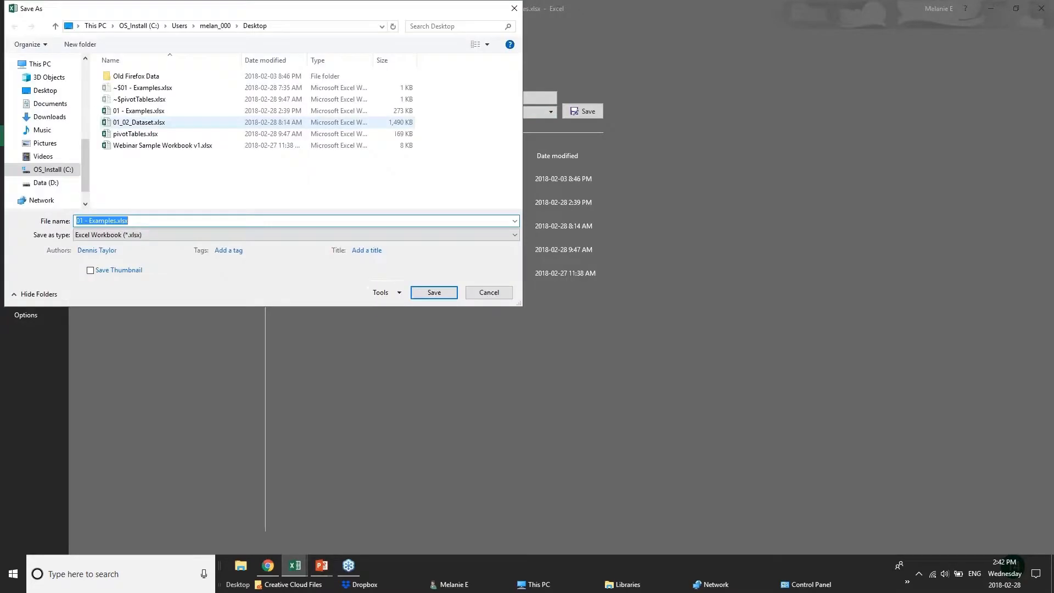
pyautogui.click(384, 293)
pyautogui.click(406, 330)
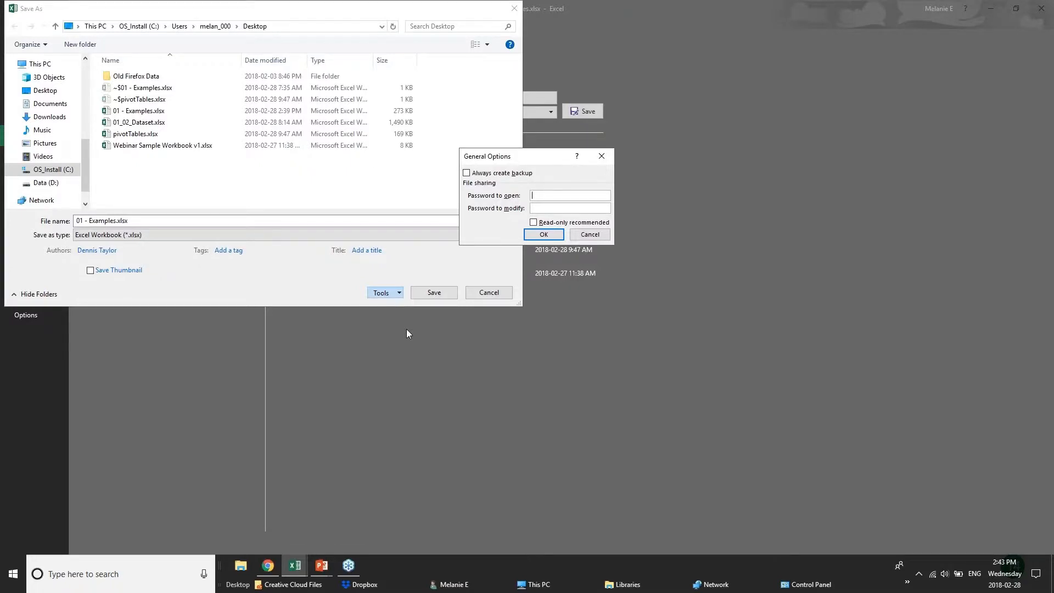
pyautogui.click(596, 237)
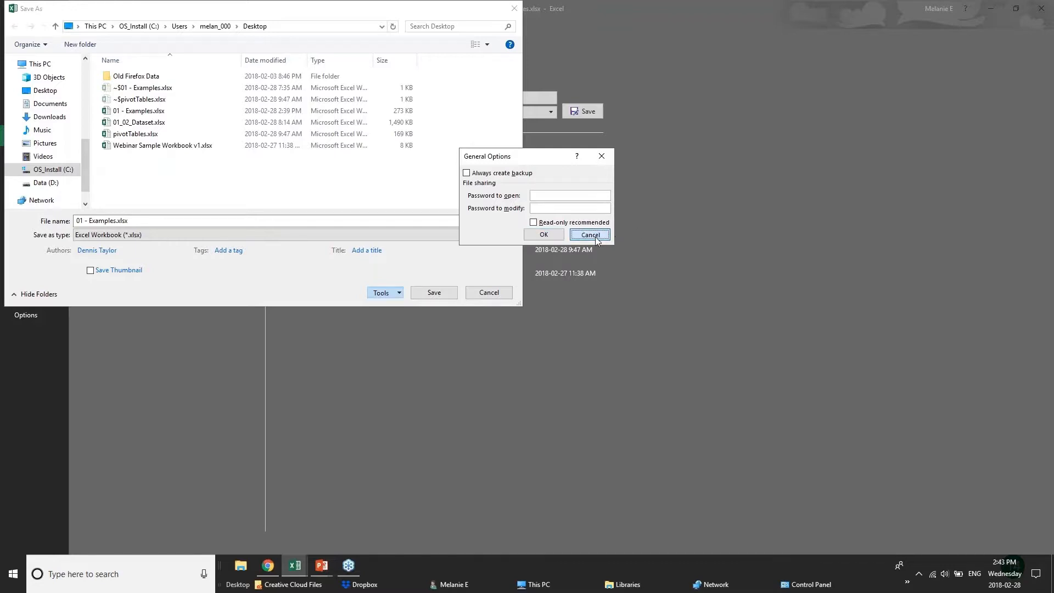
pyautogui.click(490, 293)
pyautogui.click(17, 28)
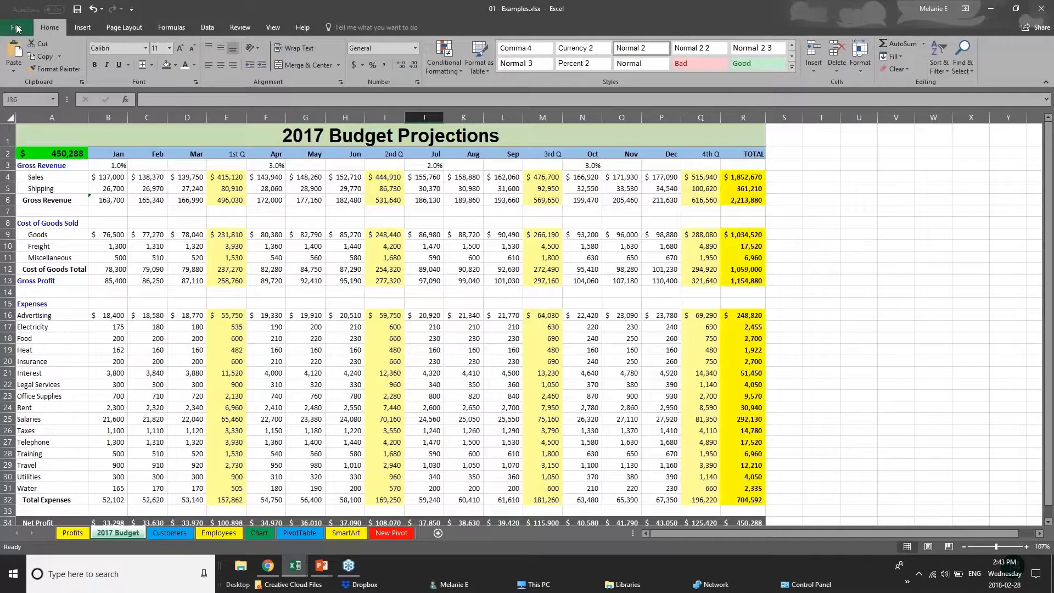
# - Inspect the first-quarter gross profit formula in cell E13 of the 2017 Budget sheet
pyautogui.click(136, 299)
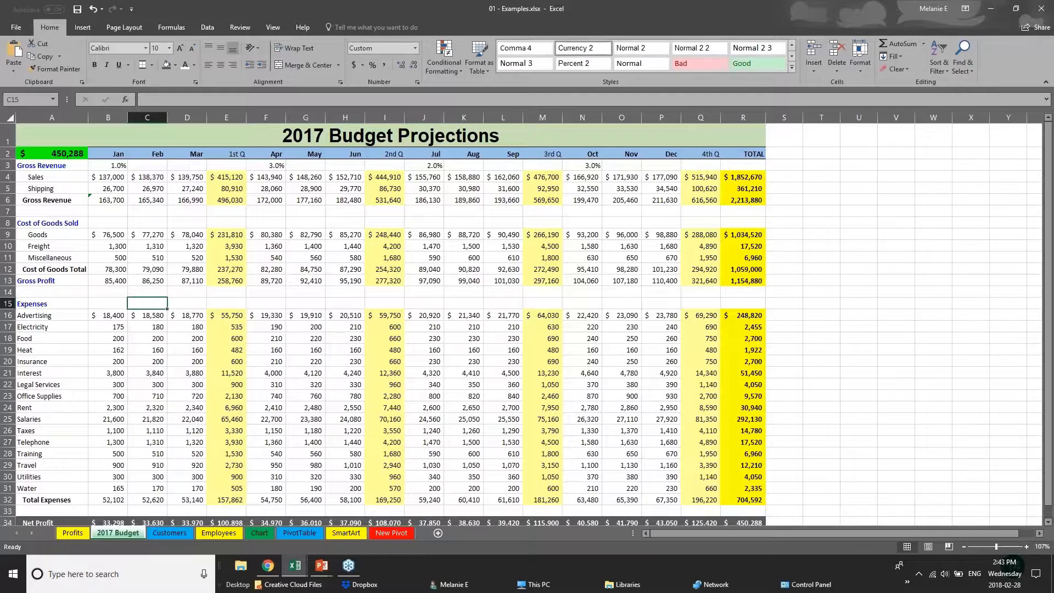
pyautogui.click(215, 263)
pyautogui.click(227, 282)
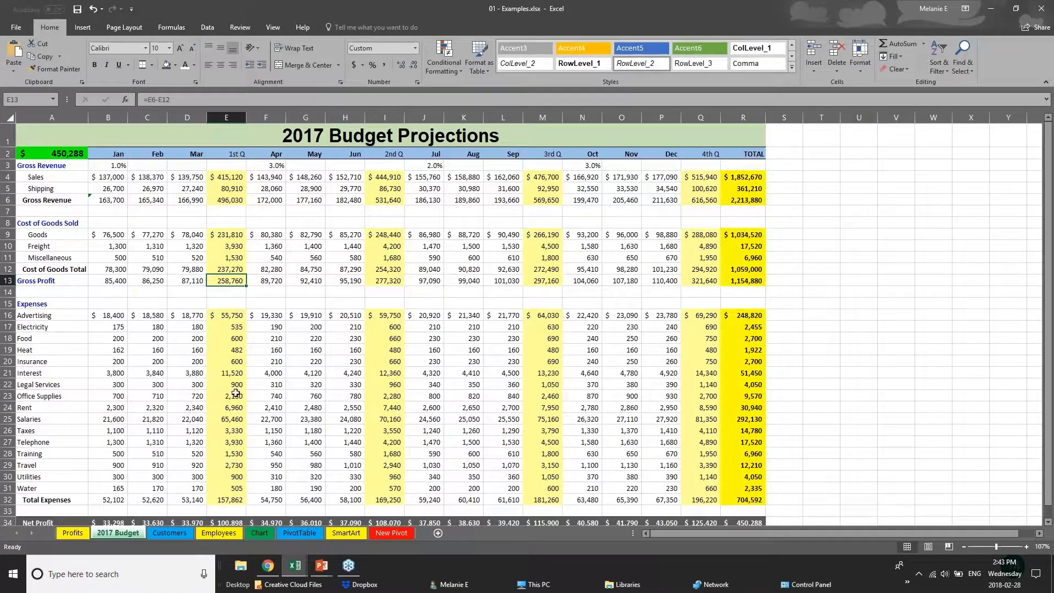
# - Open the Employees sheet and examine the first employee's Salary value and New Salary formula in H2 and J2
pyautogui.click(156, 531)
pyautogui.click(227, 534)
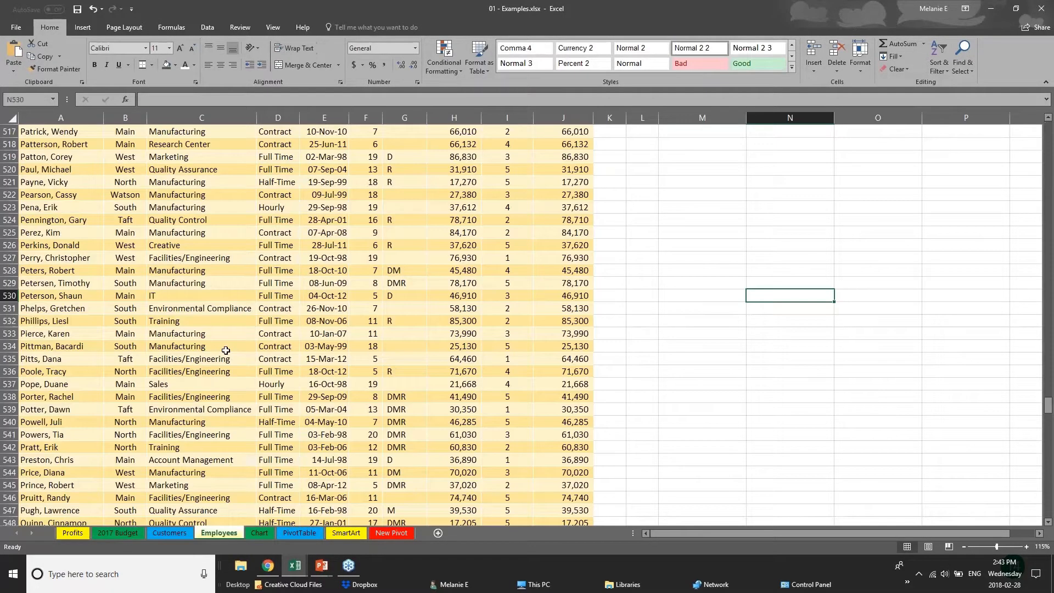
pyautogui.scroll(1, 225, 350)
pyautogui.moveTo(1048, 404); pyautogui.dragTo(1048, 129)
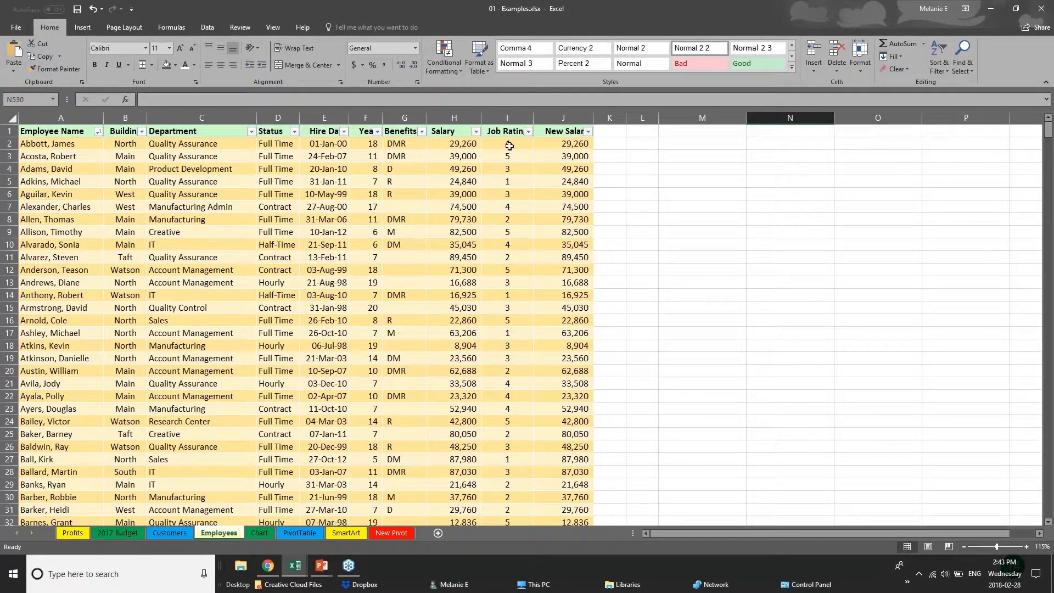
pyautogui.click(453, 145)
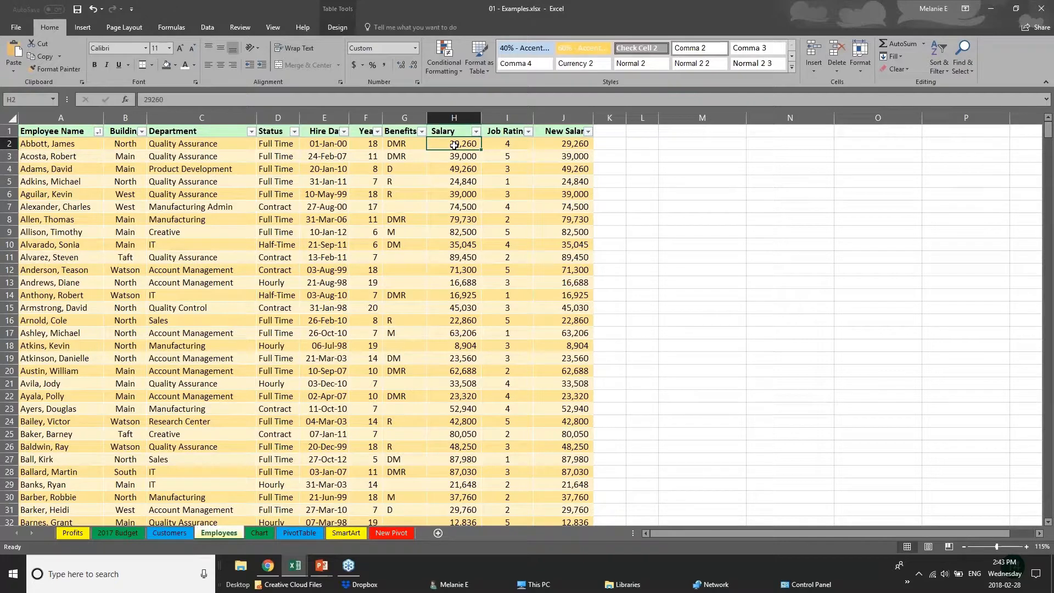
pyautogui.click(574, 146)
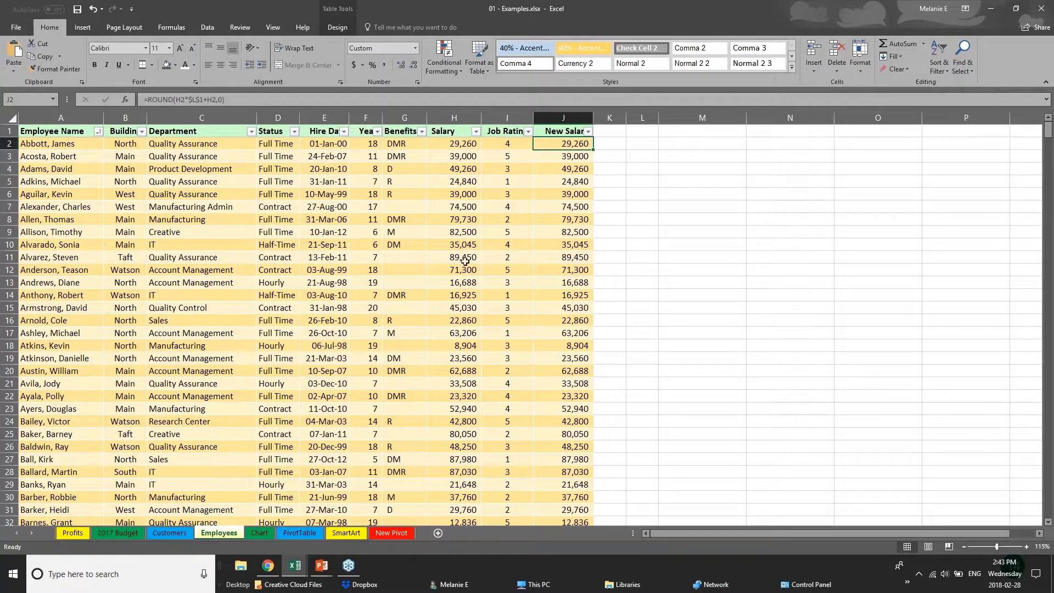
# - Inspect the New Salary column's header and its formulas in cells J2 and J4
pyautogui.click(309, 350)
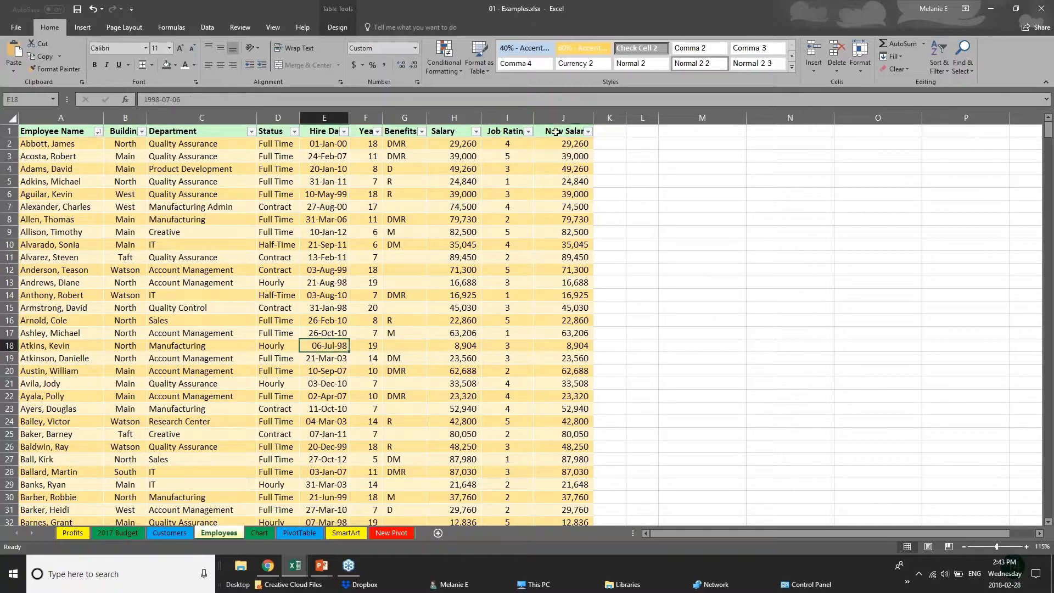
pyautogui.click(556, 133)
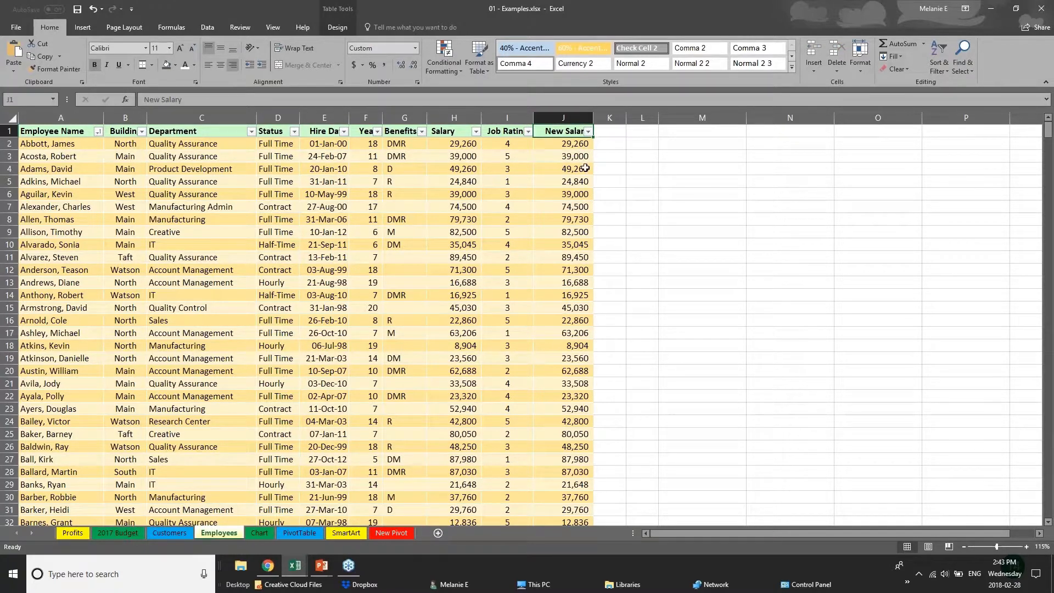
pyautogui.click(583, 144)
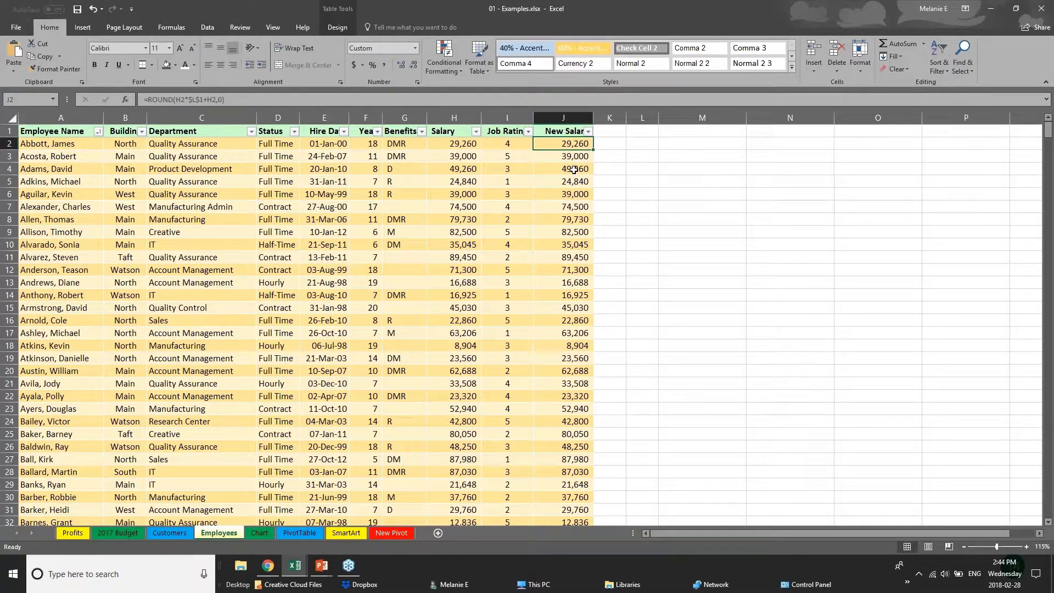
pyautogui.click(576, 166)
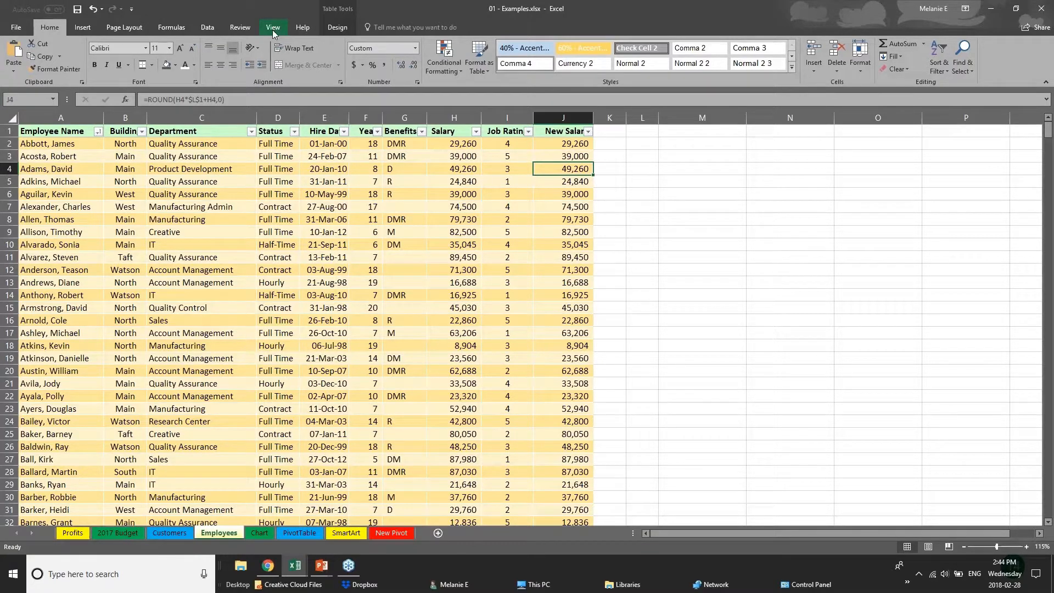
# - With the Salary column selected, open the sheet protection settings, enter an unprotect password, and cancel without applying it
pyautogui.click(240, 27)
pyautogui.click(456, 241)
pyautogui.click(456, 146)
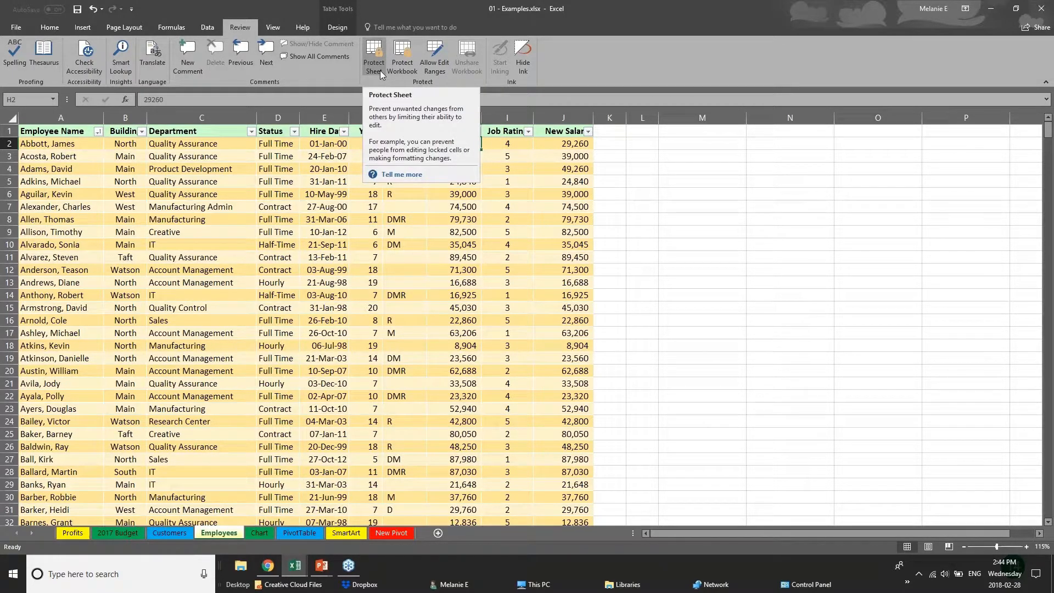
pyautogui.click(354, 237)
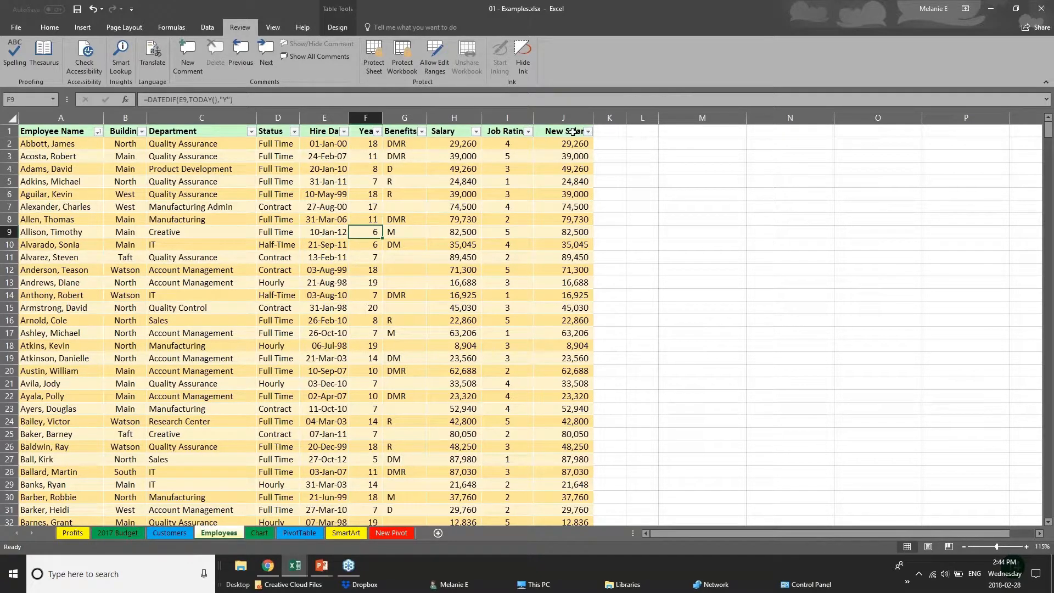
pyautogui.moveTo(571, 132); pyautogui.dragTo(575, 272)
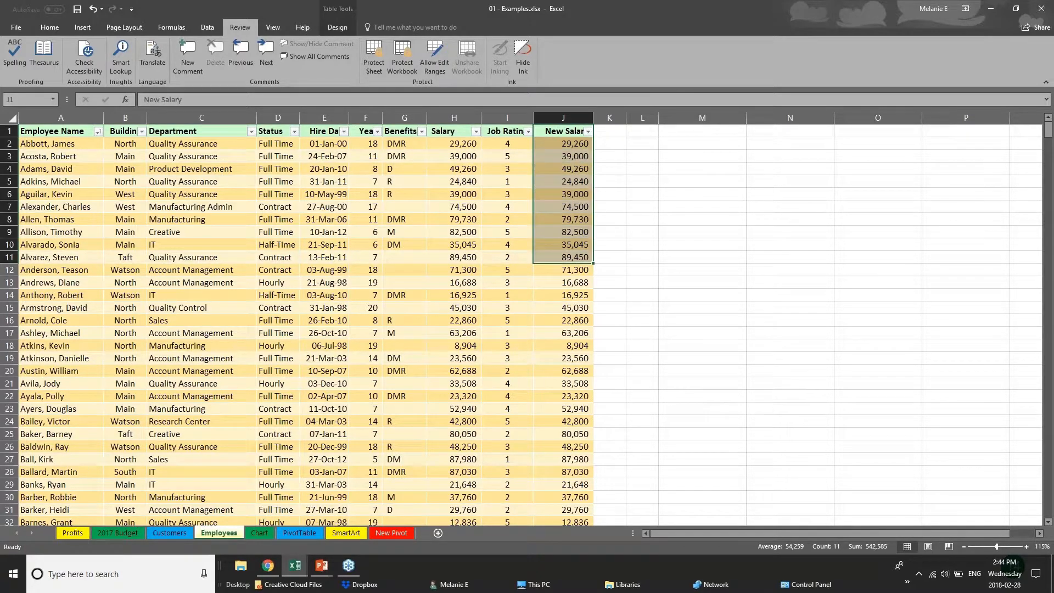
pyautogui.click(454, 118)
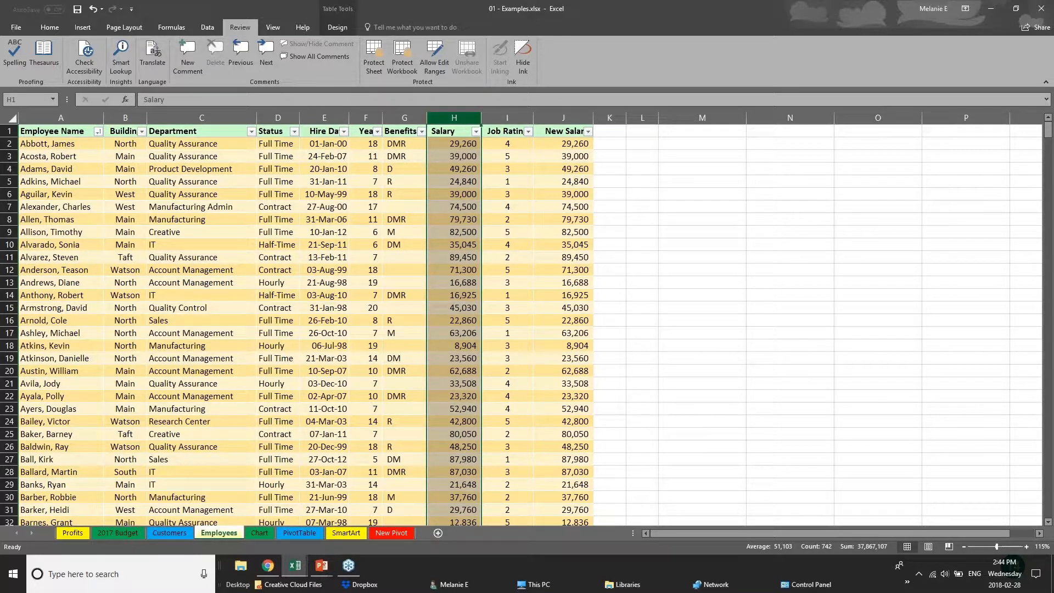
pyautogui.click(372, 66)
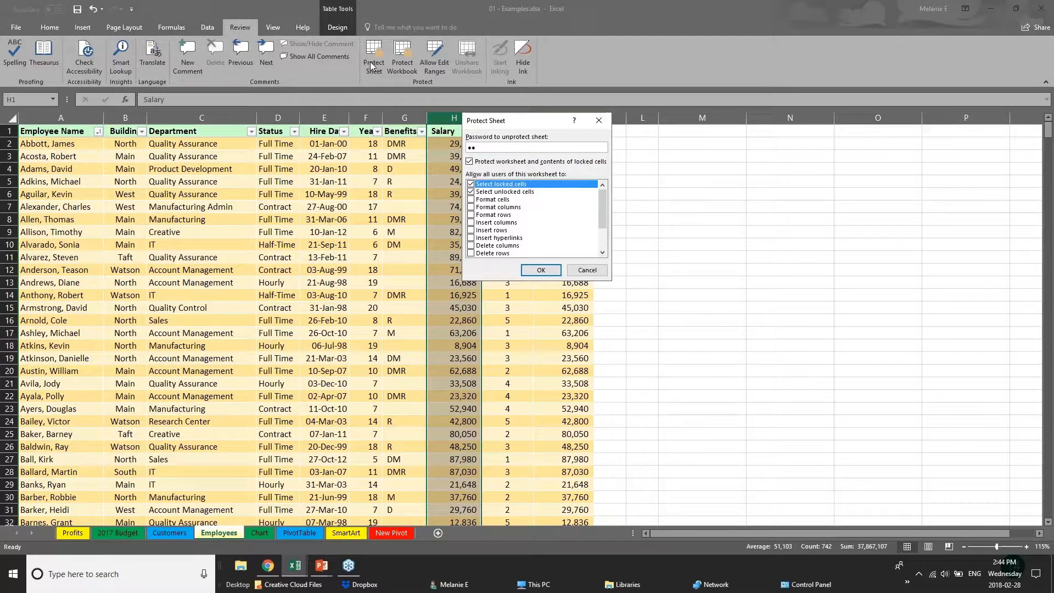
pyautogui.click(577, 266)
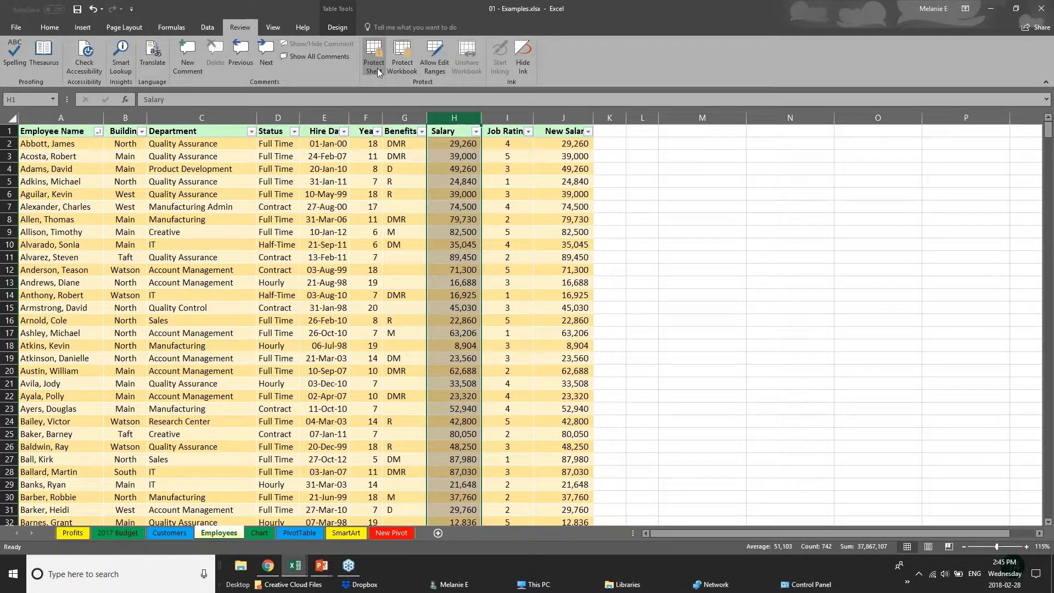
# - Demonstrate Protect Sheet by entering an unprotect password, disallowing selection of locked cells and reviewing the other permissions, and cancel it
pyautogui.click(309, 443)
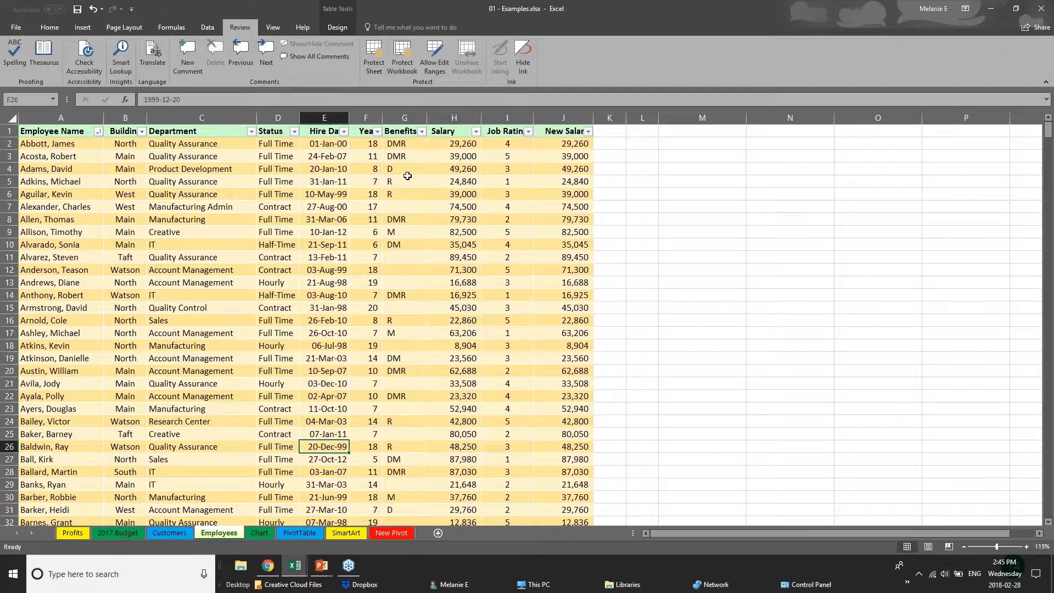
pyautogui.click(376, 71)
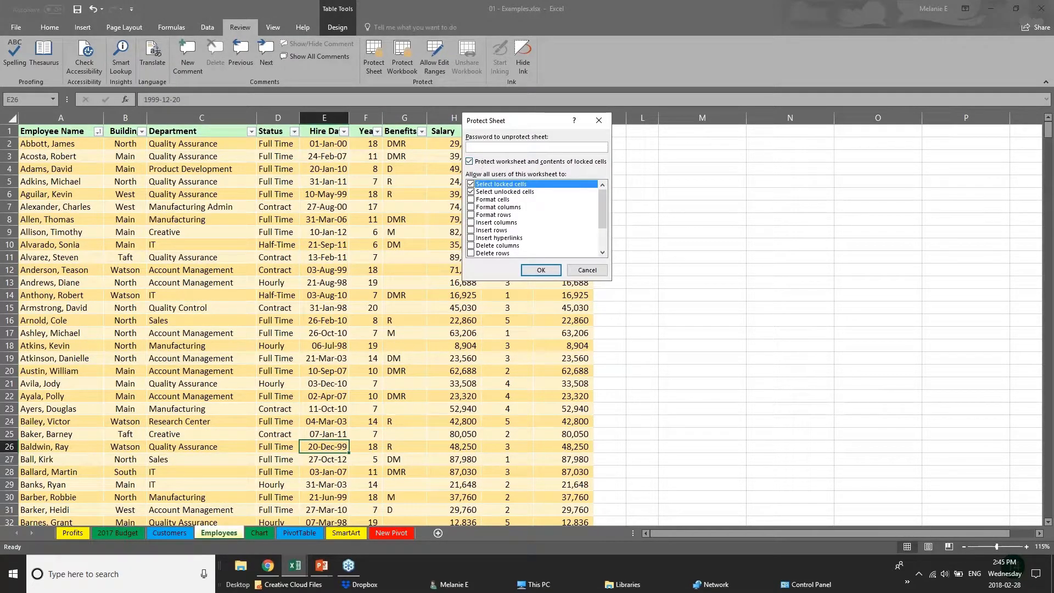
pyautogui.write('ab')
pyautogui.click(471, 184)
pyautogui.moveTo(602, 216); pyautogui.dragTo(602, 236)
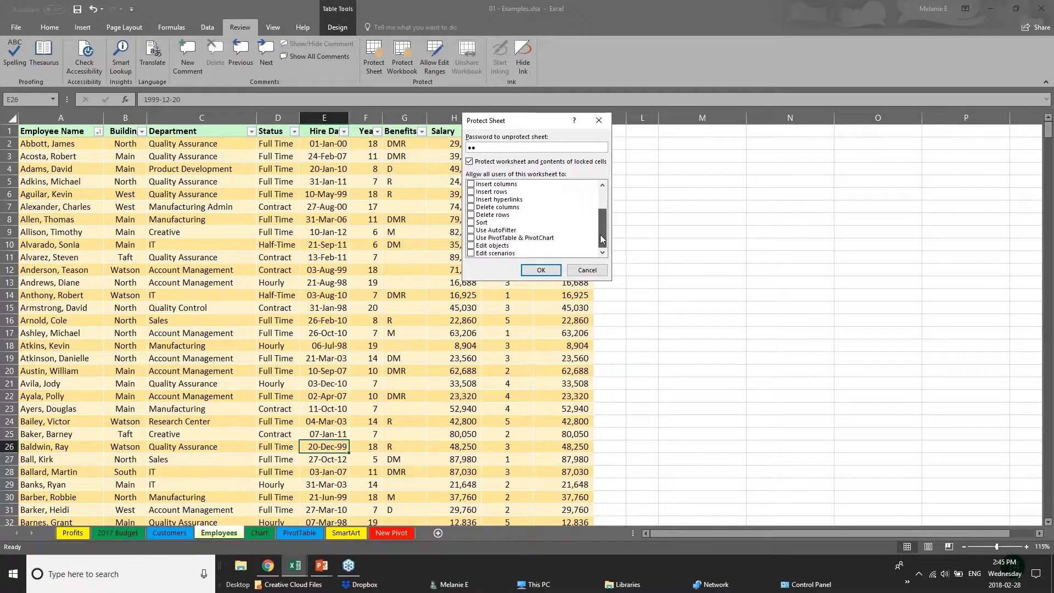
pyautogui.click(472, 246)
pyautogui.moveTo(602, 224); pyautogui.dragTo(602, 203)
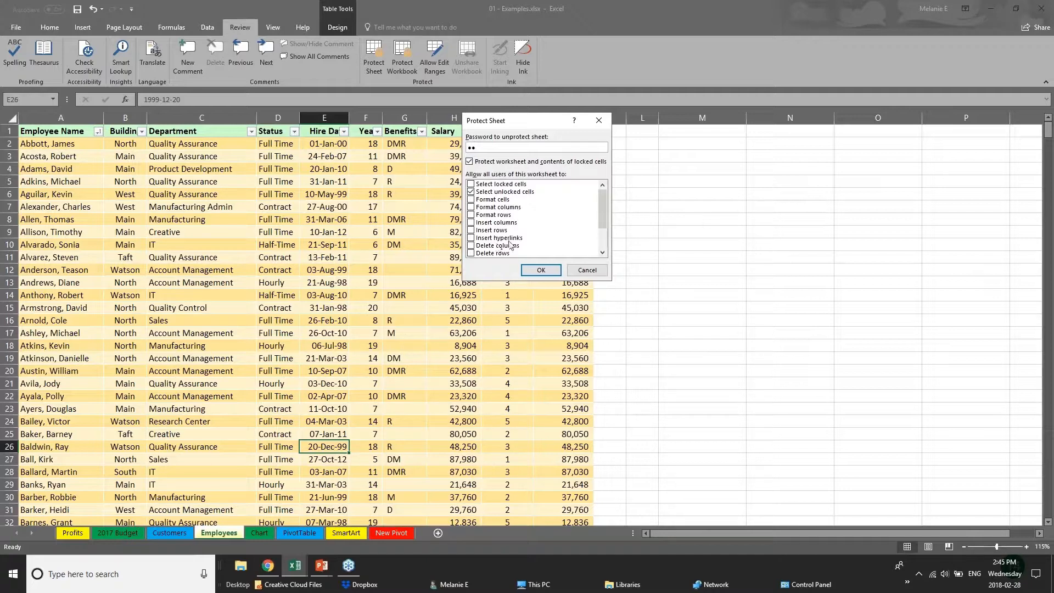
pyautogui.click(571, 270)
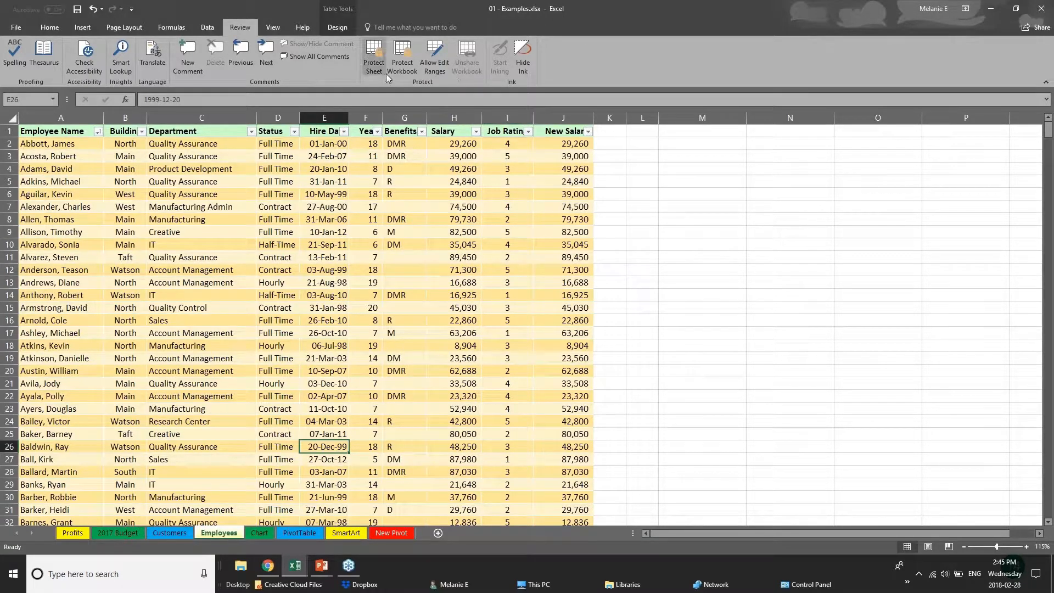
# - Open the workbook structure protection settings and dismiss them without protecting the workbook
pyautogui.click(458, 241)
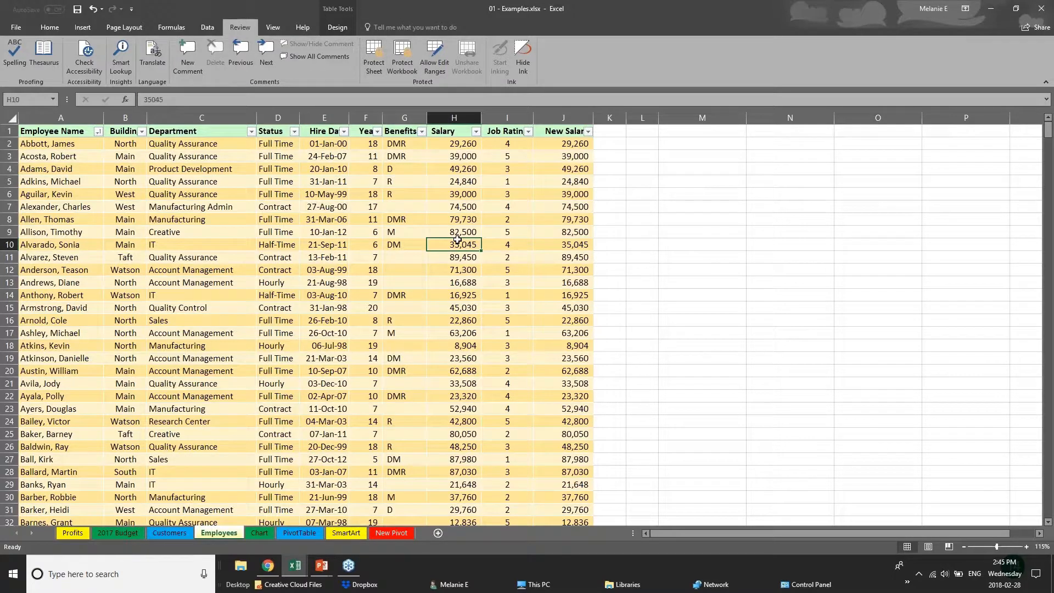
pyautogui.click(447, 198)
pyautogui.click(401, 72)
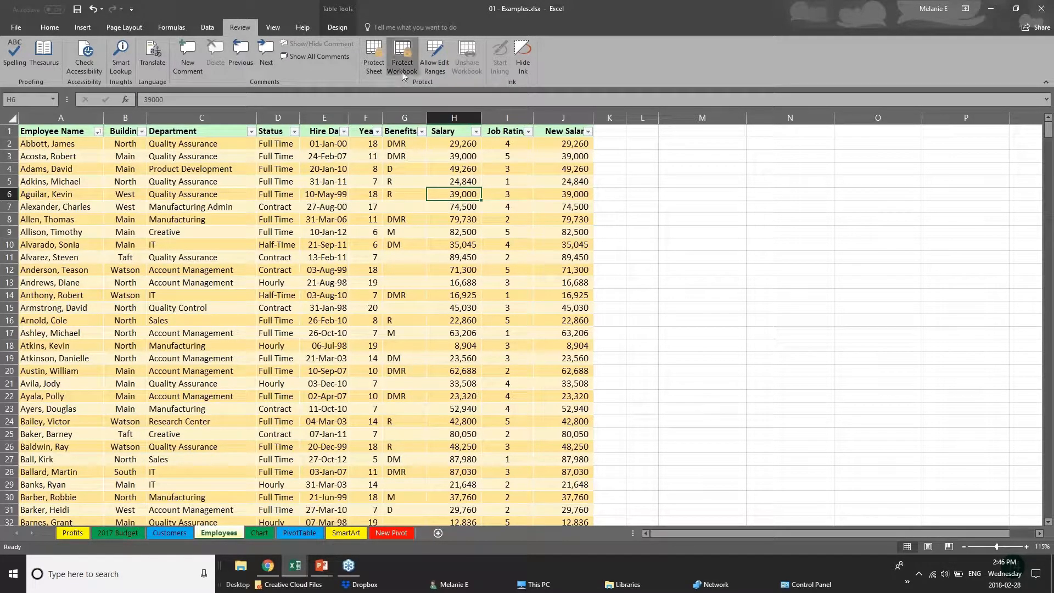
pyautogui.click(585, 235)
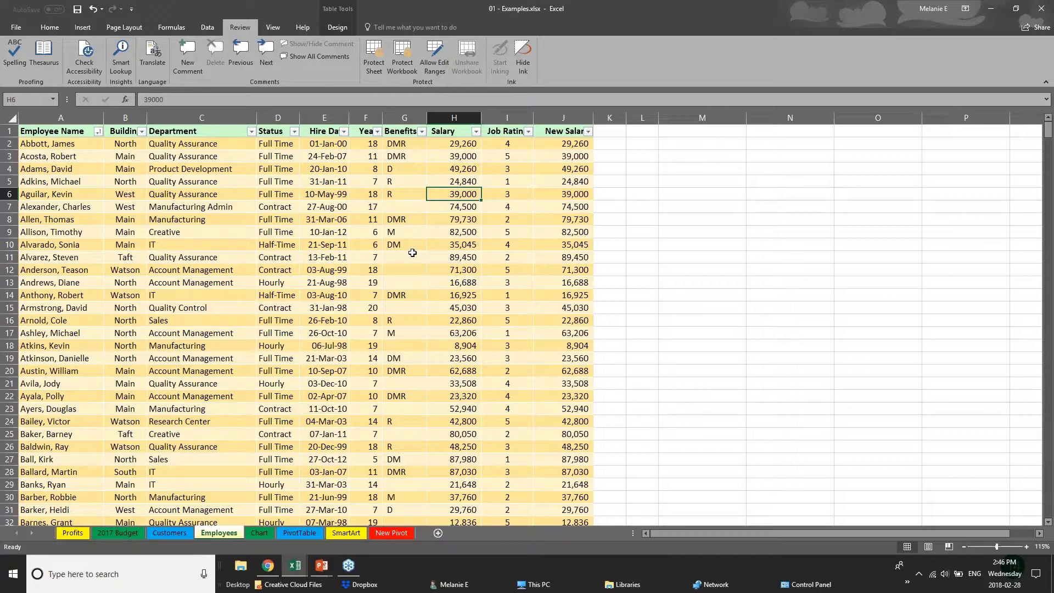
# - Hide the Salary and New Salary columns, H and J, on the Employees sheet
pyautogui.click(324, 118)
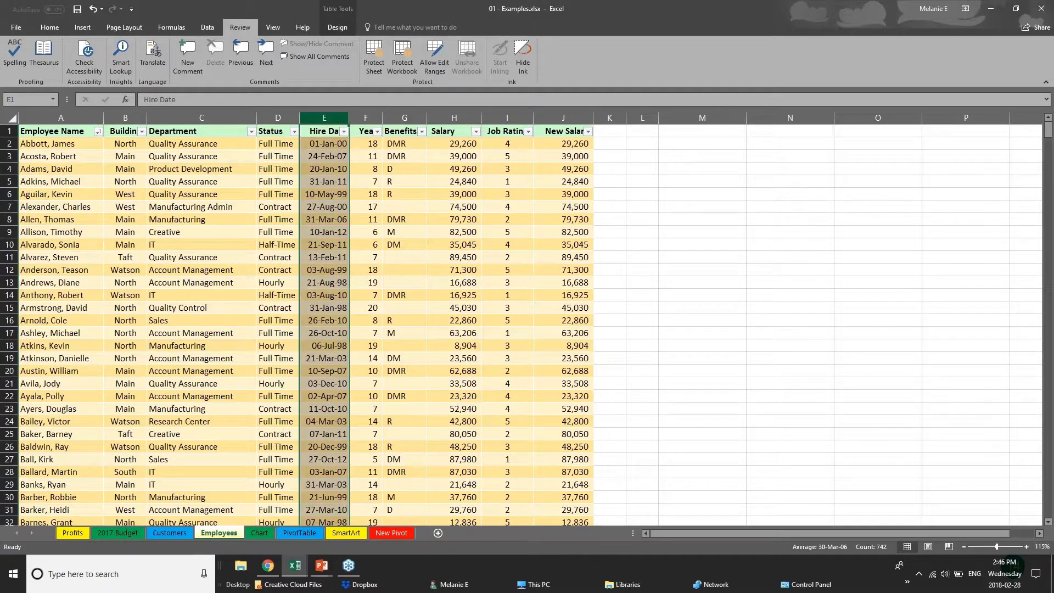
pyautogui.click(368, 118)
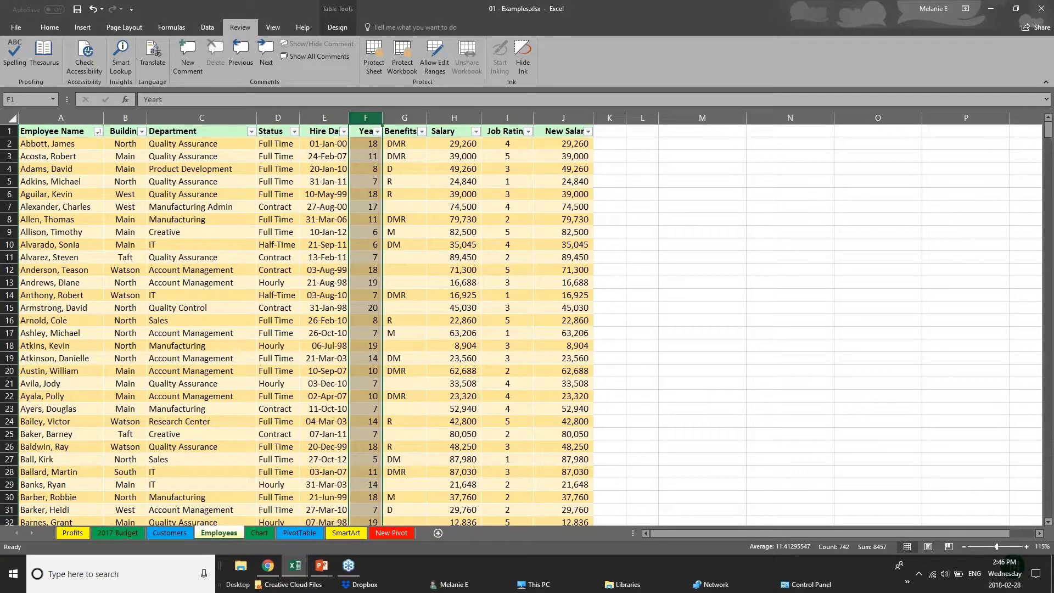
pyautogui.click(458, 117)
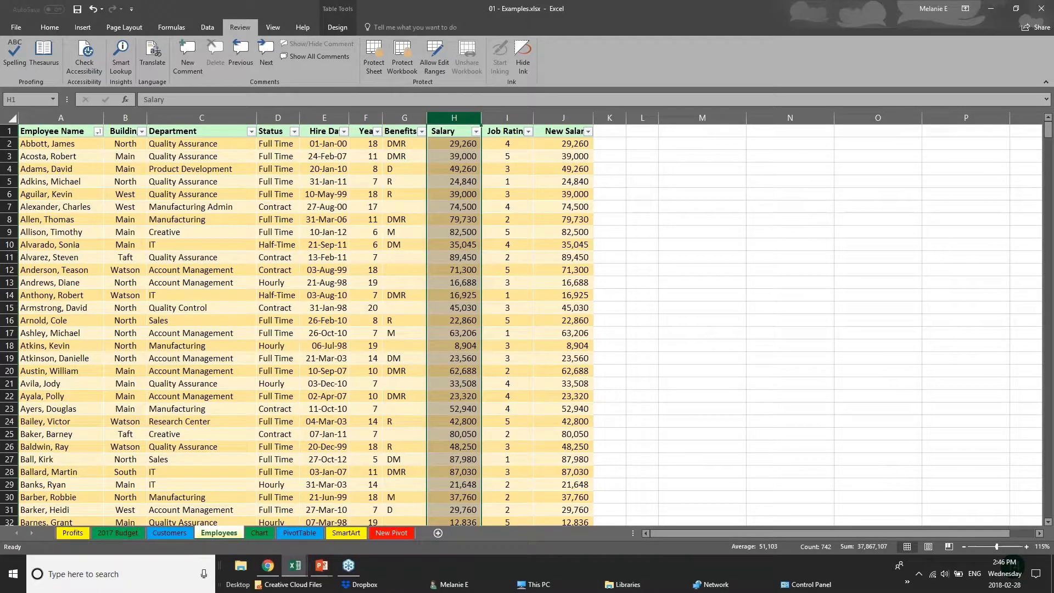
pyautogui.rightClick(460, 118)
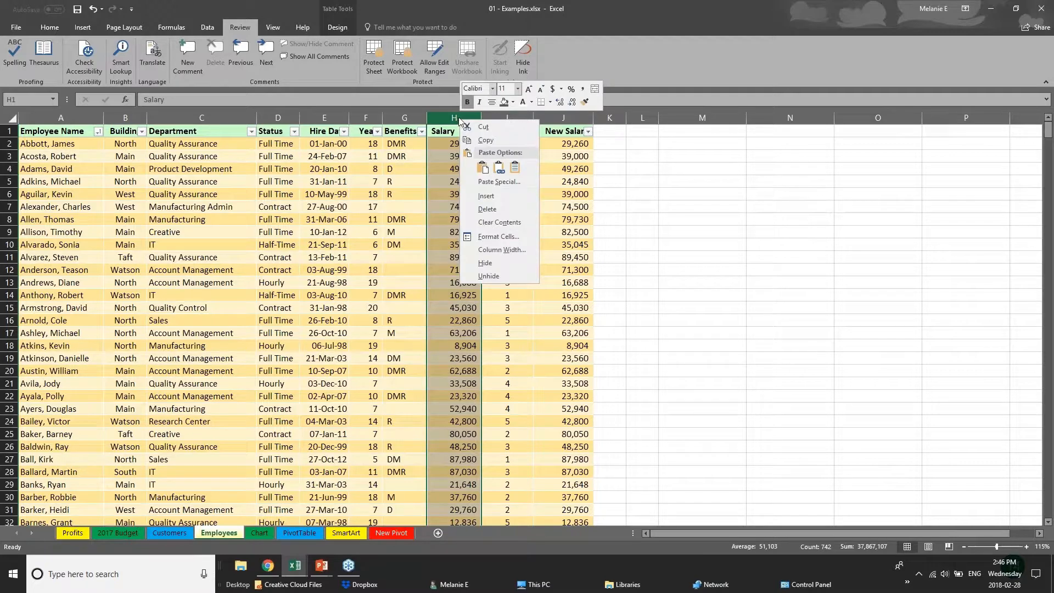
pyautogui.click(493, 261)
pyautogui.click(509, 117)
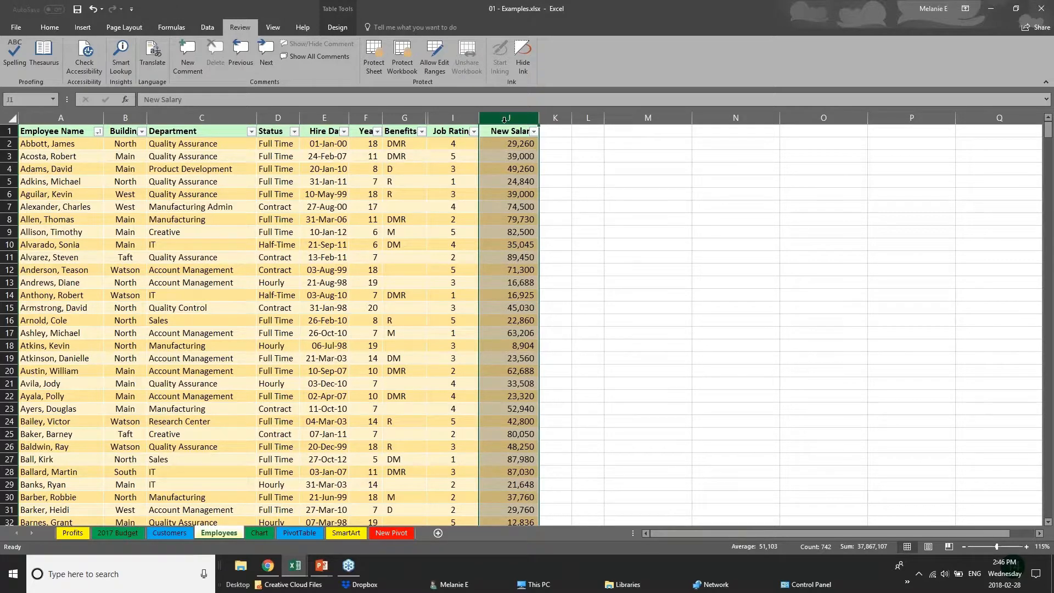
pyautogui.rightClick(505, 120)
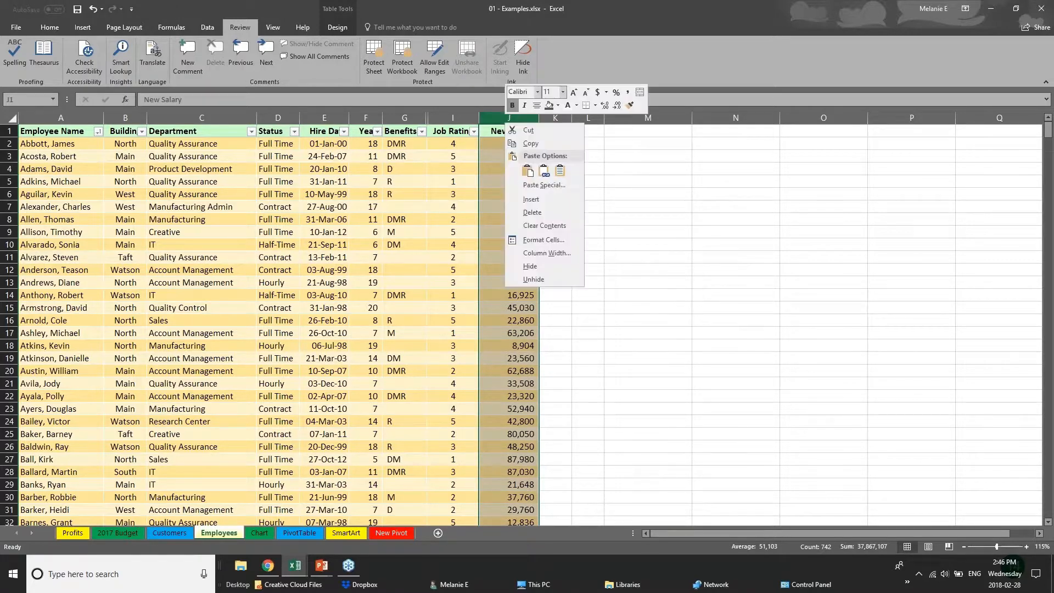
pyautogui.click(535, 265)
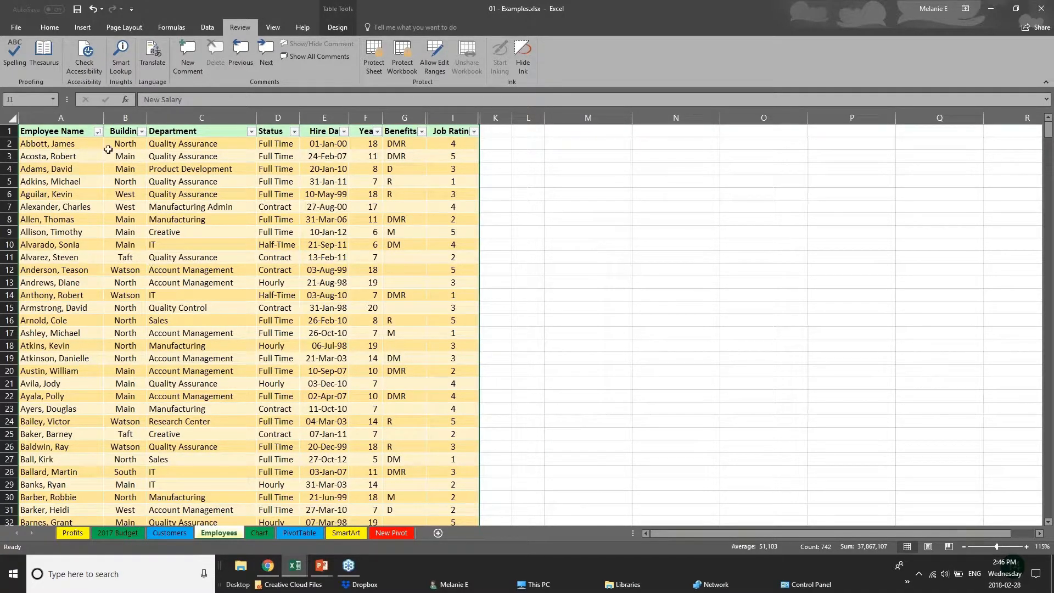
# - Protect the workbook structure with a password, entering and confirming the protection password
pyautogui.click(408, 56)
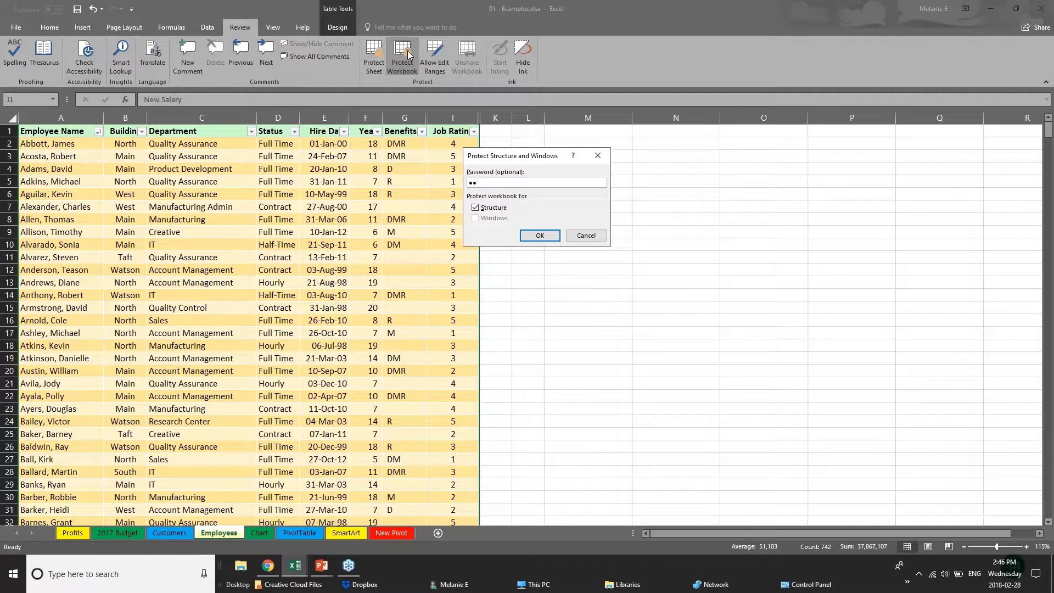
pyautogui.press('Return')
pyautogui.write('•')
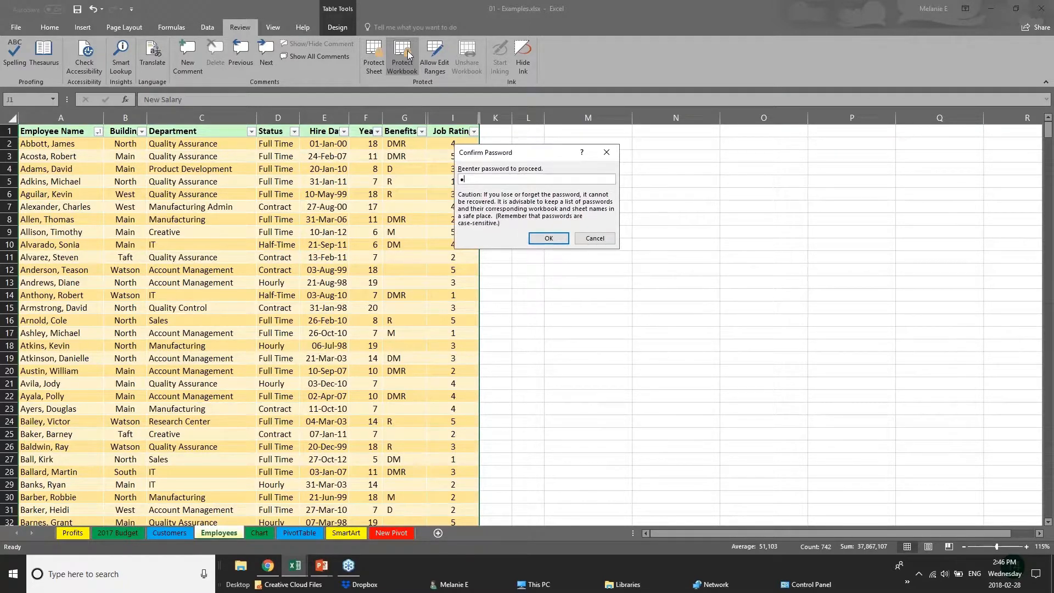
pyautogui.write('•')
pyautogui.press('Return')
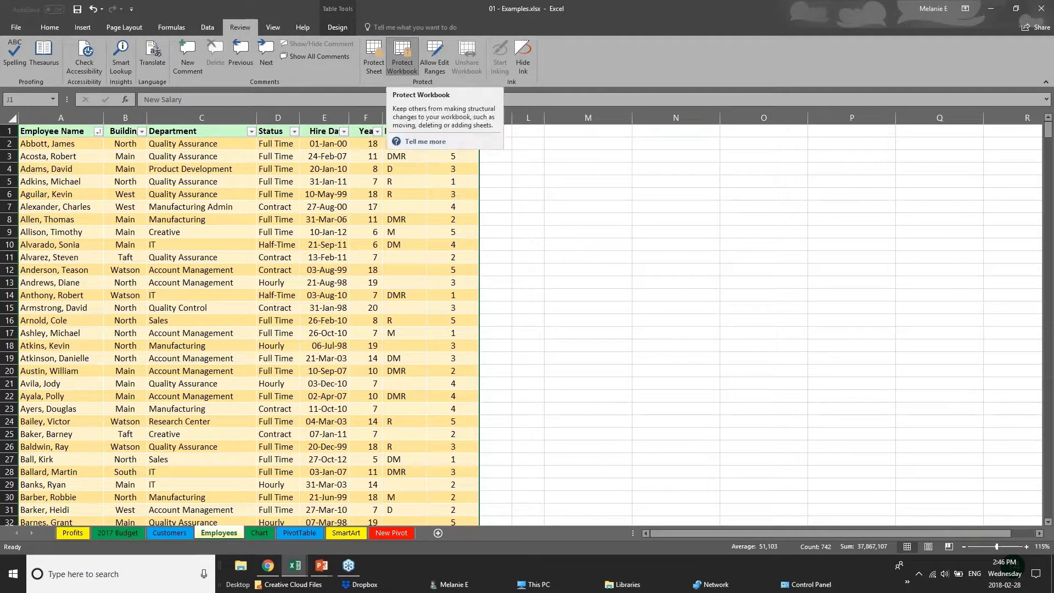
# - Examine the Employees sheet's visible rows and columns, including Building, Department, Status, Hire Date and Benefits, under workbook protection
pyautogui.click(409, 219)
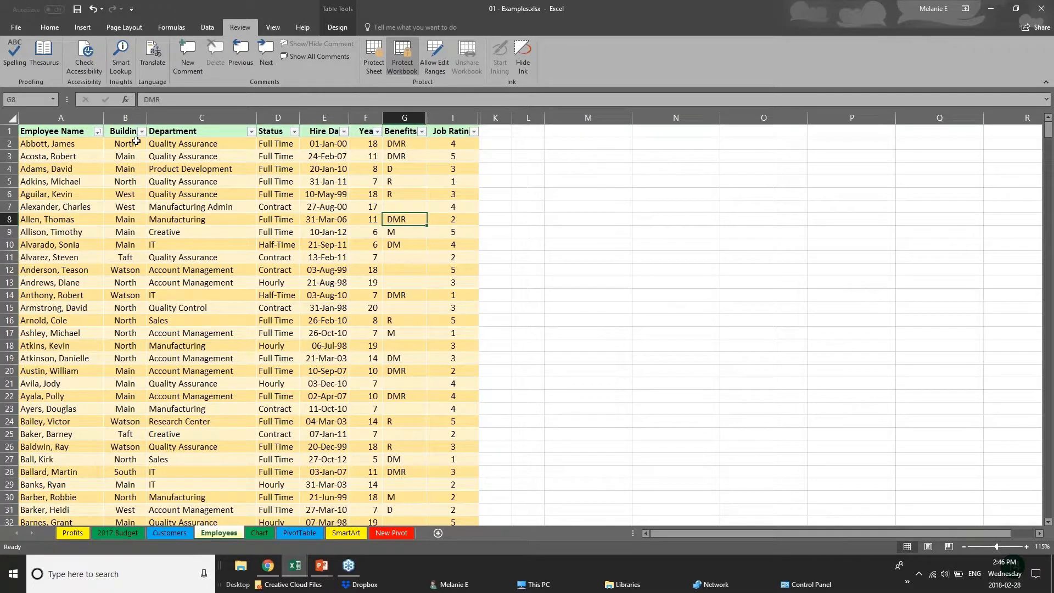
pyautogui.click(136, 141)
pyautogui.click(131, 194)
pyautogui.click(21, 383)
pyautogui.click(157, 294)
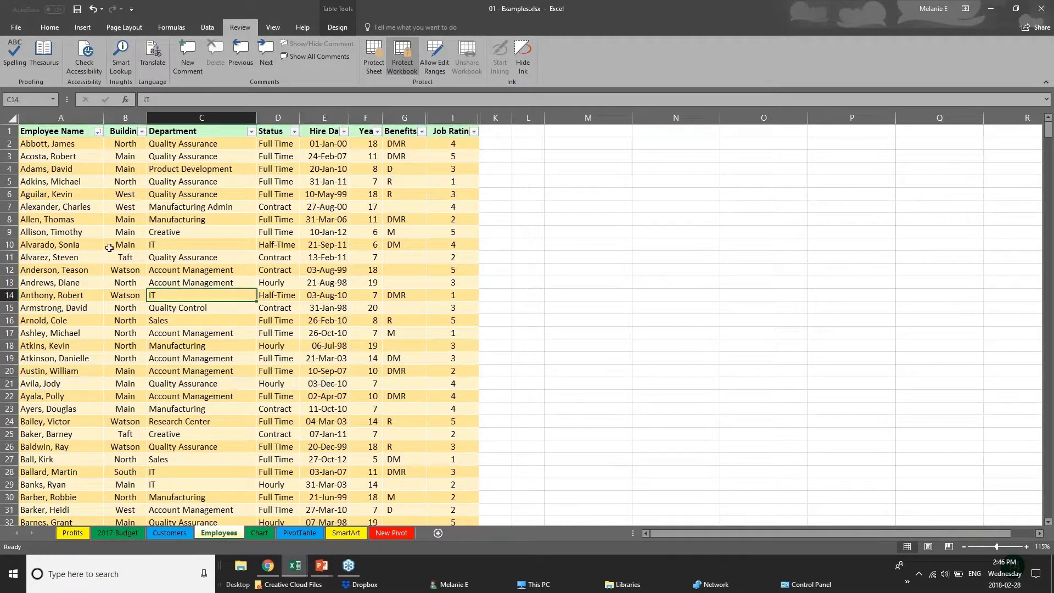
pyautogui.click(312, 306)
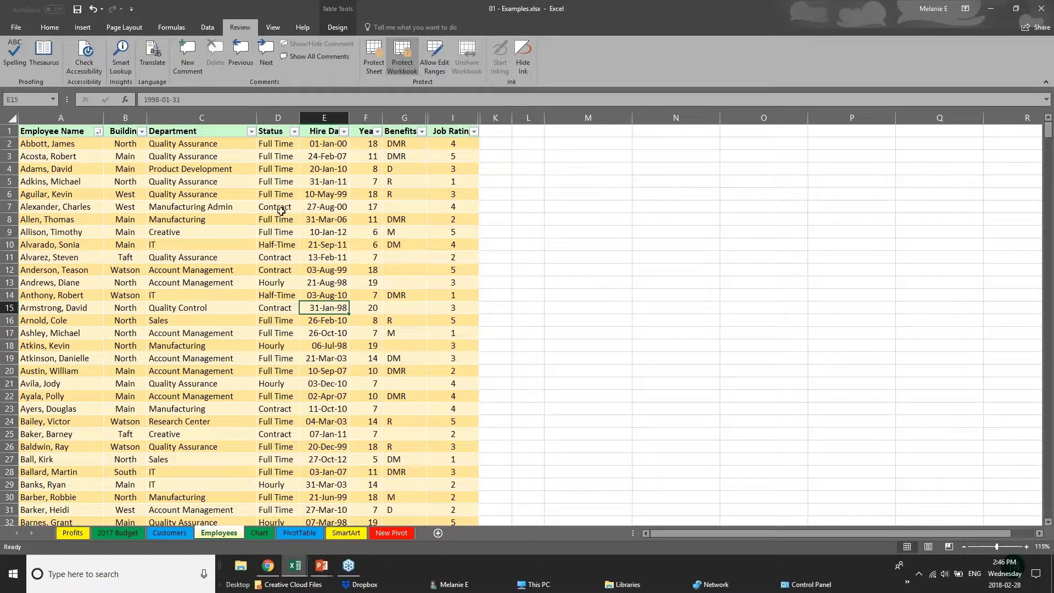
pyautogui.click(405, 118)
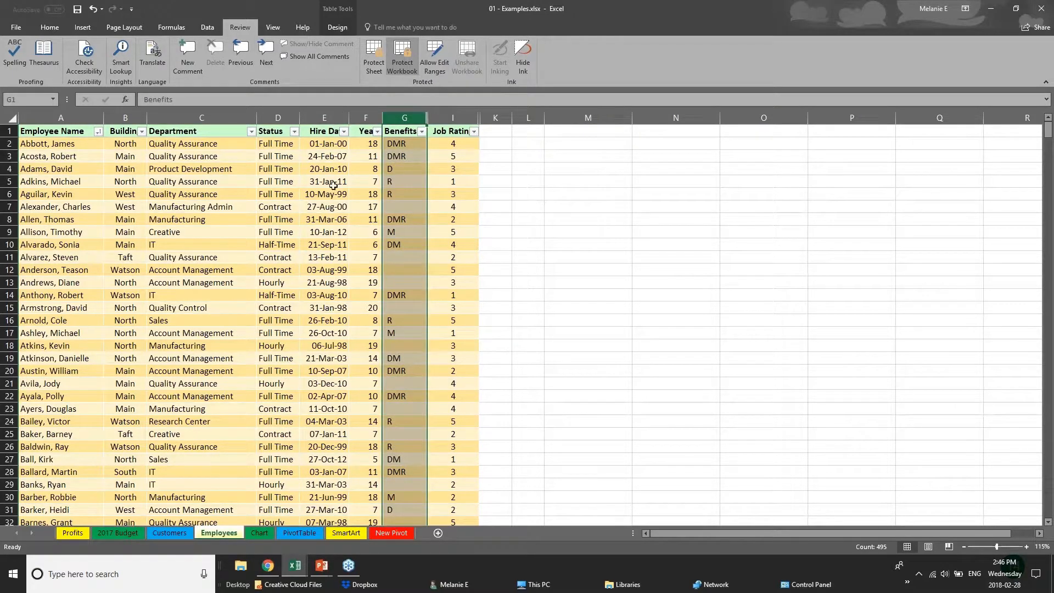
pyautogui.click(192, 194)
pyautogui.click(193, 270)
pyautogui.scroll(-1, 192, 269)
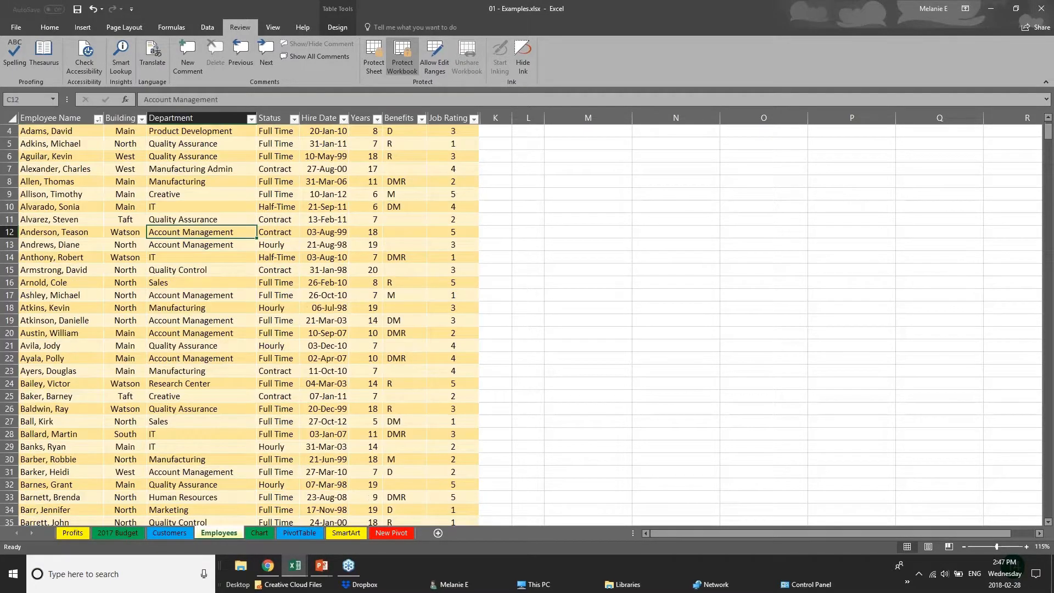
pyautogui.scroll(-11, 180, 289)
pyautogui.scroll(12, 180, 290)
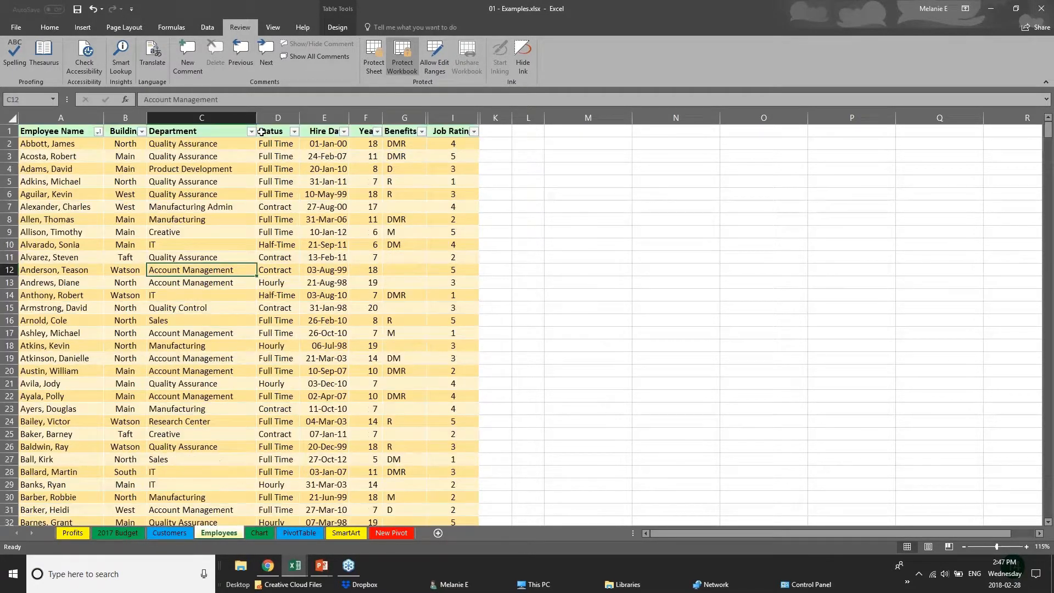
pyautogui.click(201, 113)
pyautogui.click(275, 116)
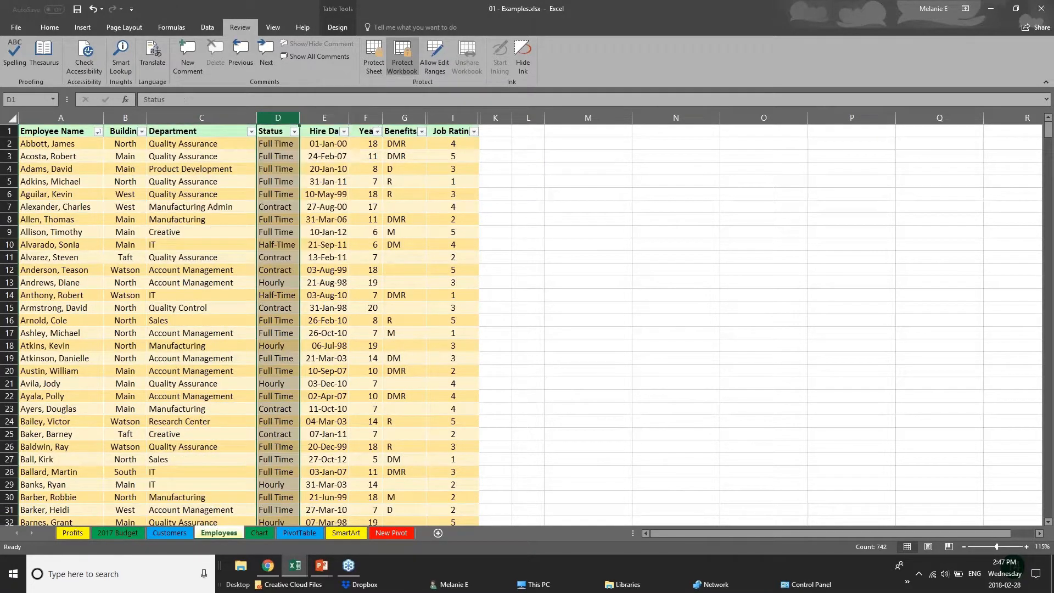
# - Try to unhide the hidden salary columns from the Years and Benefits columns on the protected Employees sheet
pyautogui.rightClick(373, 118)
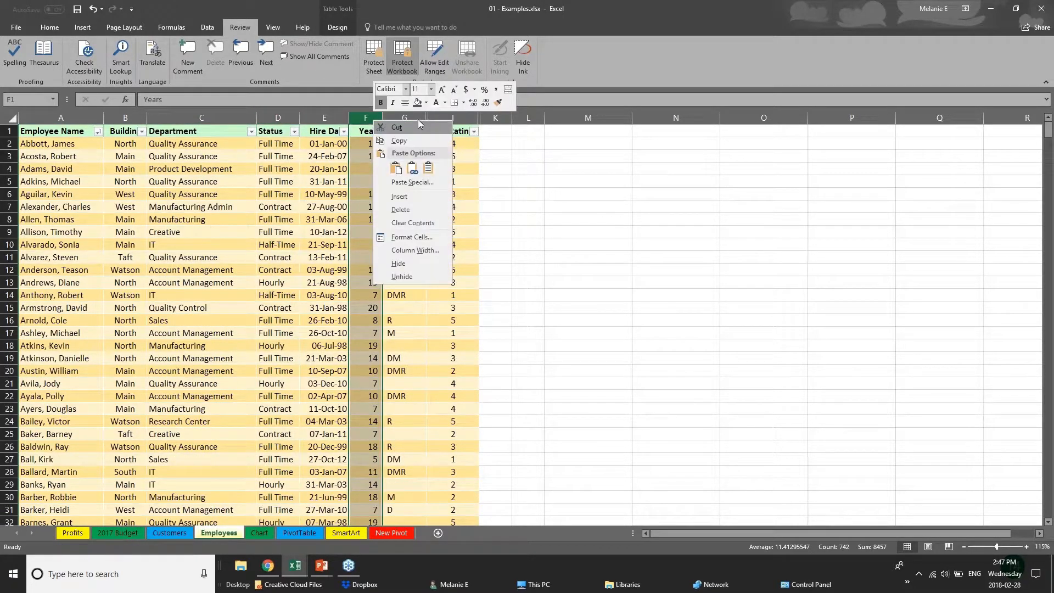
pyautogui.click(421, 277)
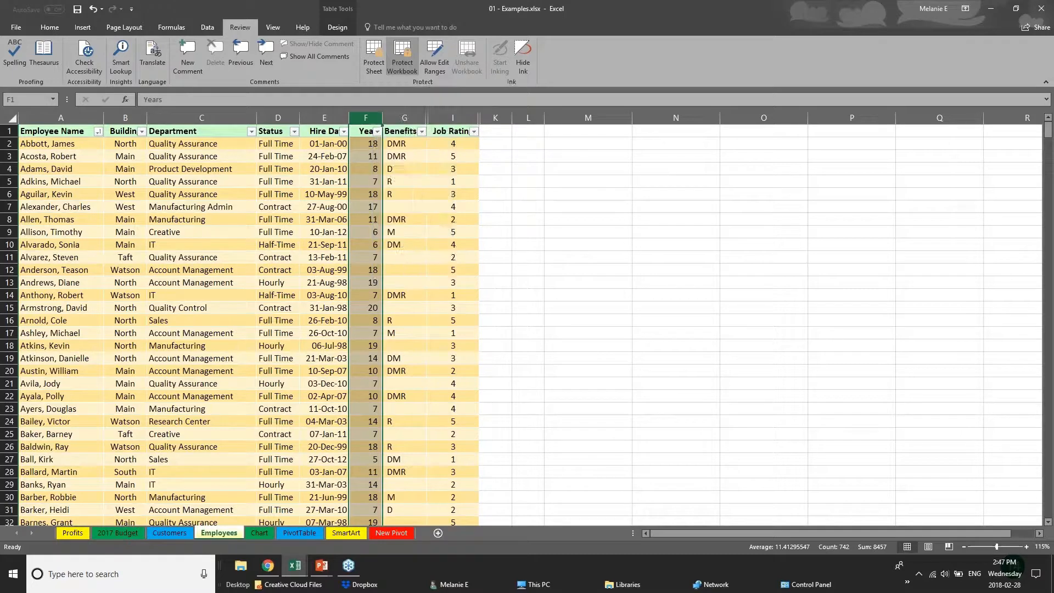
pyautogui.rightClick(413, 117)
pyautogui.click(516, 283)
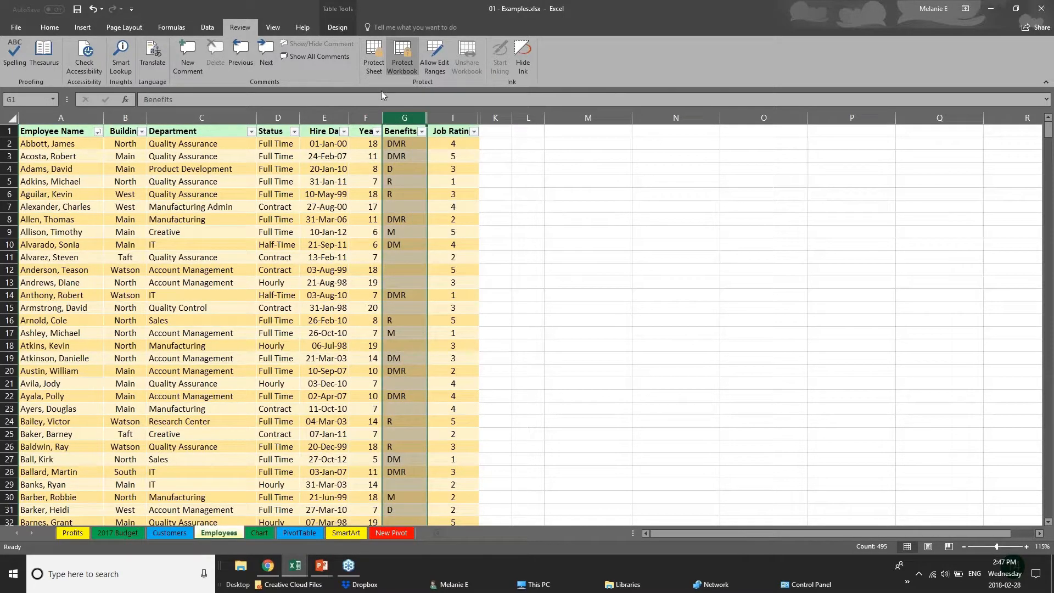
pyautogui.rightClick(395, 116)
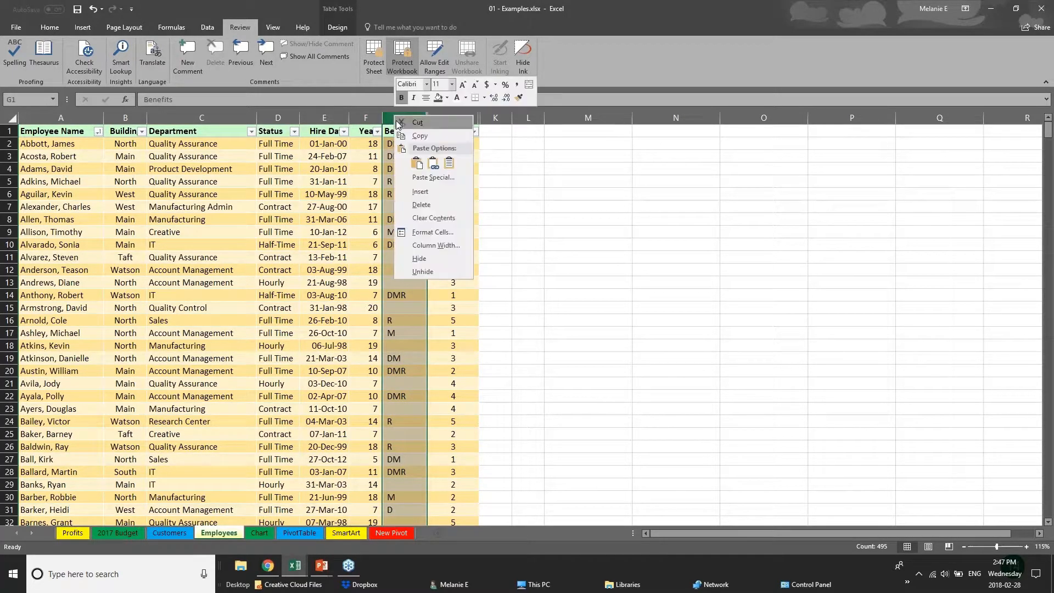
pyautogui.click(254, 119)
pyautogui.click(246, 118)
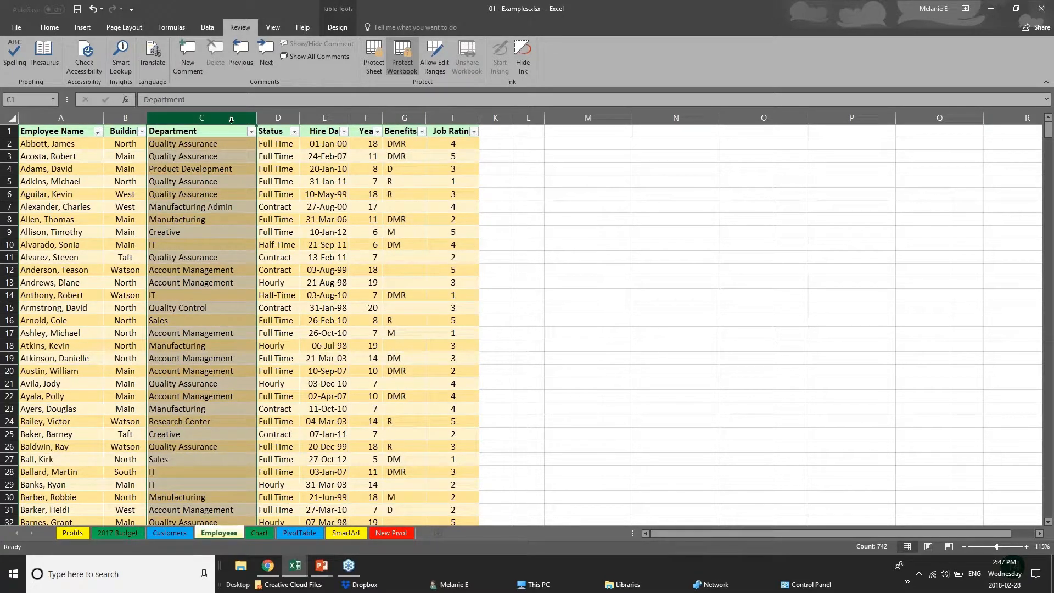
pyautogui.click(277, 118)
pyautogui.click(328, 118)
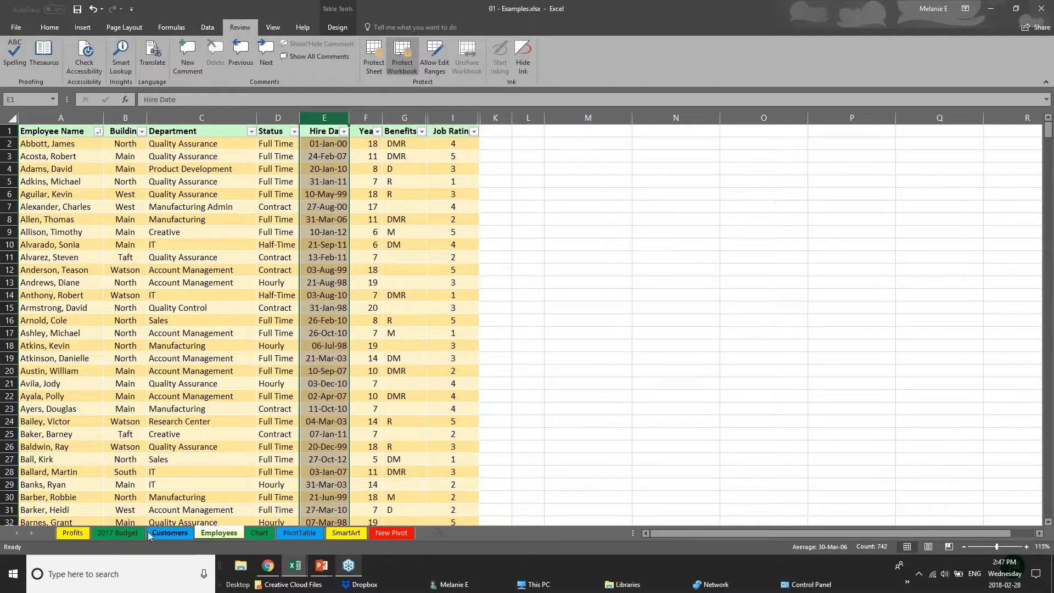
# - Look through the 2017 Budget, Chart, PivotTable and Customers sheets, and check which sheet commands are available for Employees
pyautogui.click(119, 533)
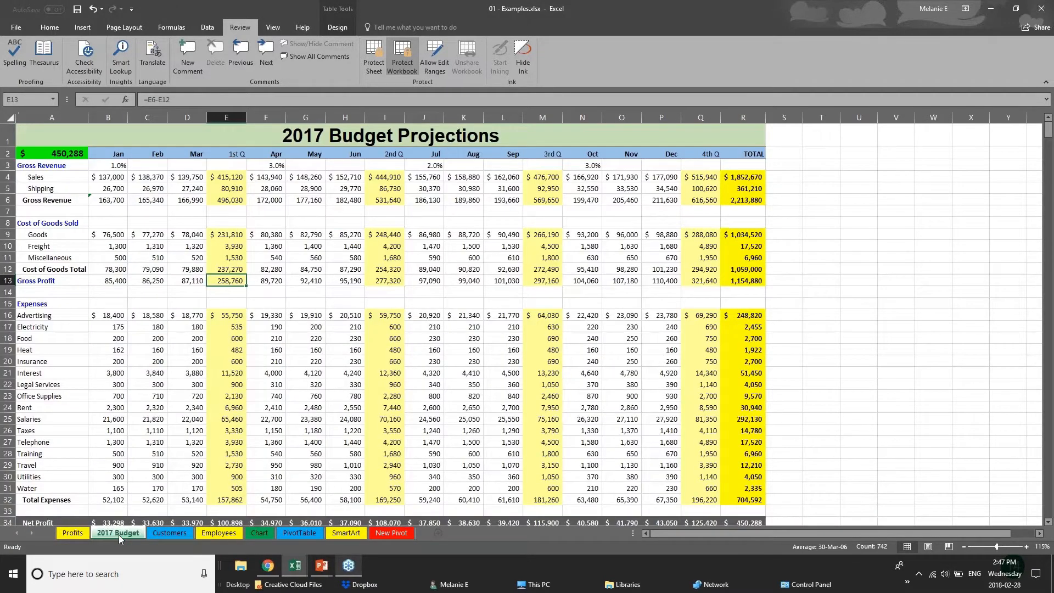
pyautogui.click(236, 534)
pyautogui.click(256, 531)
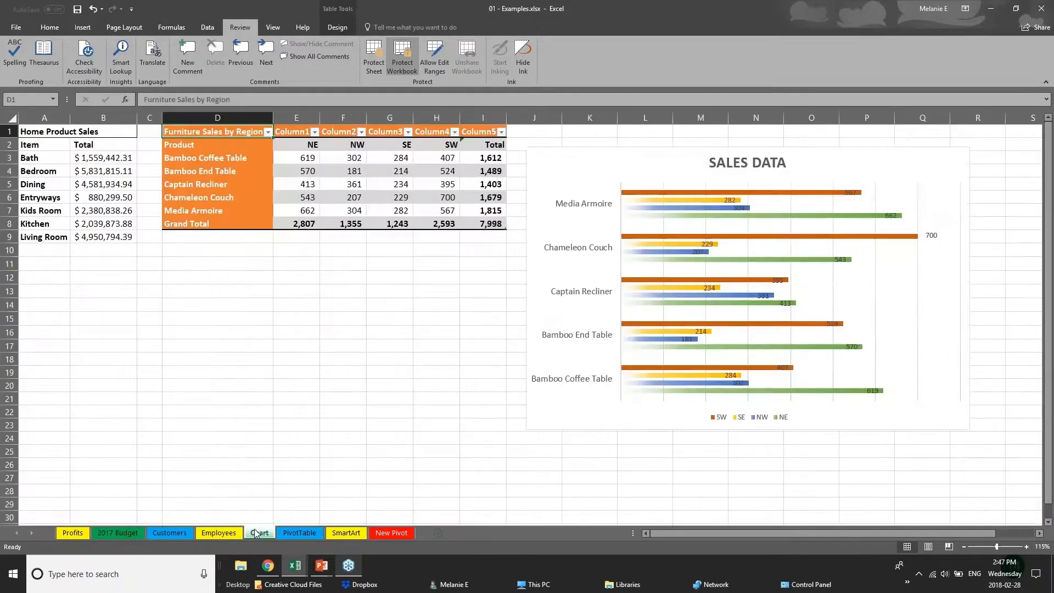
pyautogui.click(294, 535)
pyautogui.click(164, 532)
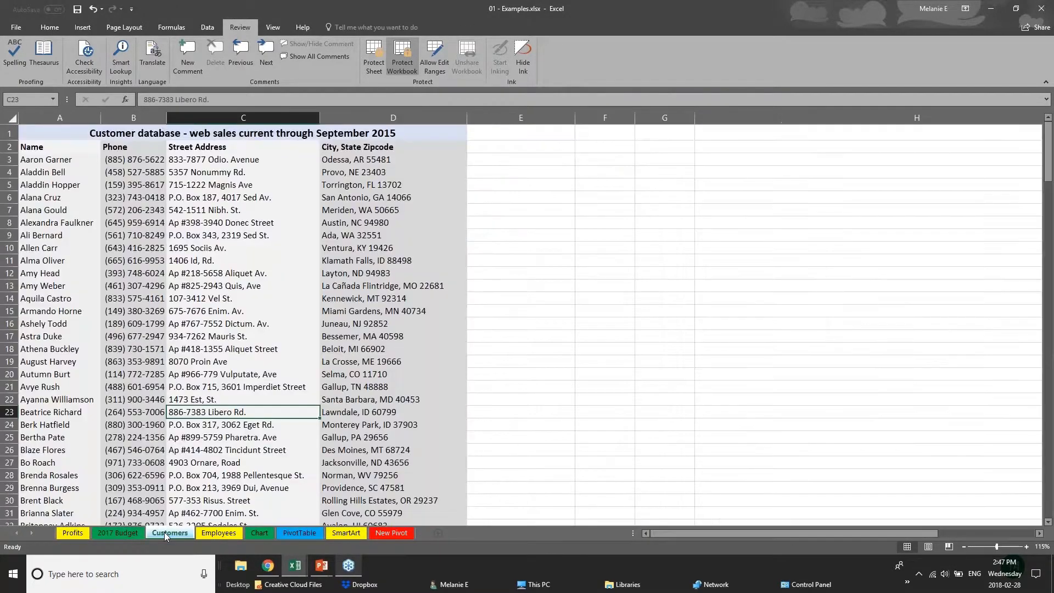
pyautogui.click(197, 533)
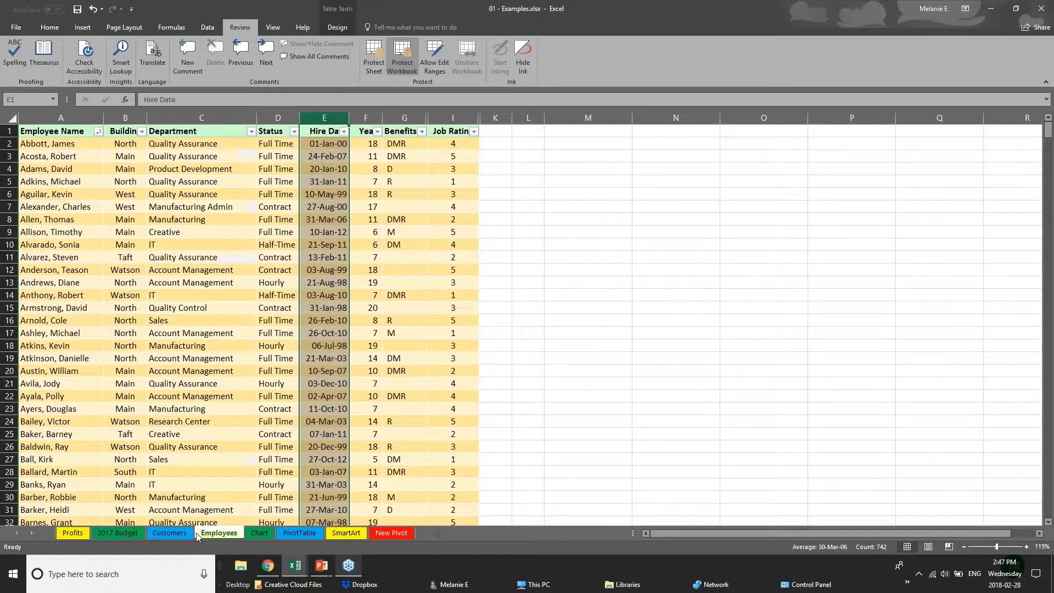
pyautogui.rightClick(225, 535)
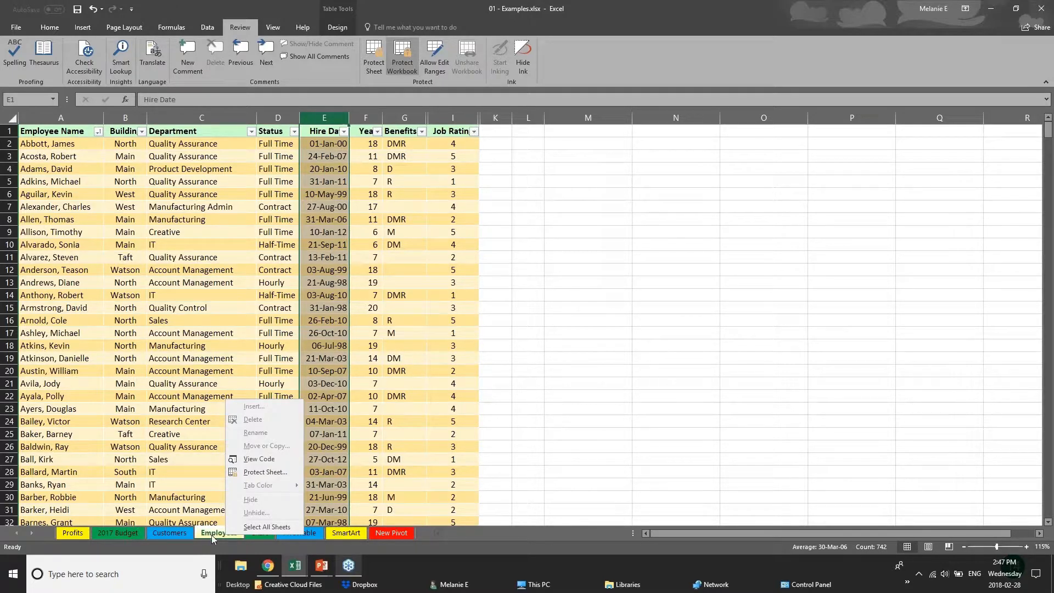
# - Unprotect the workbook by entering the protection password, and hide the Employees sheet
pyautogui.click(409, 65)
pyautogui.write('••')
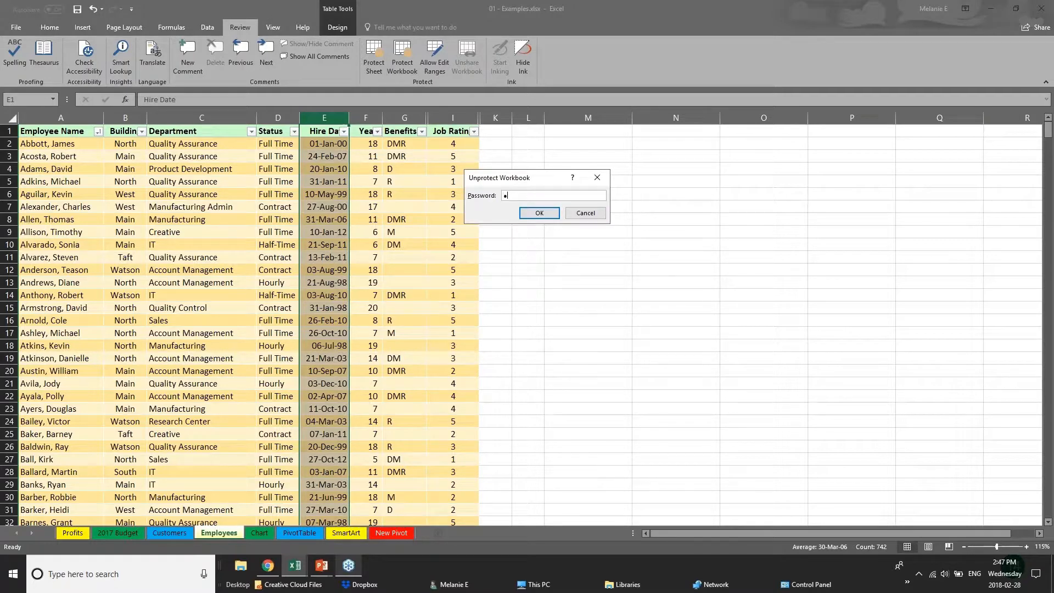
pyautogui.press('Return')
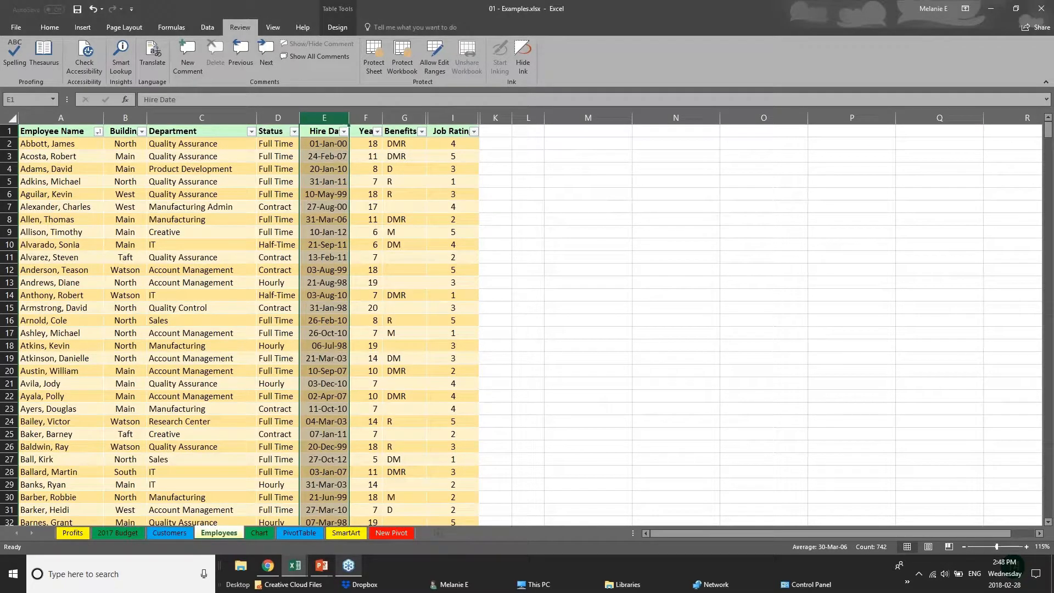
pyautogui.rightClick(229, 532)
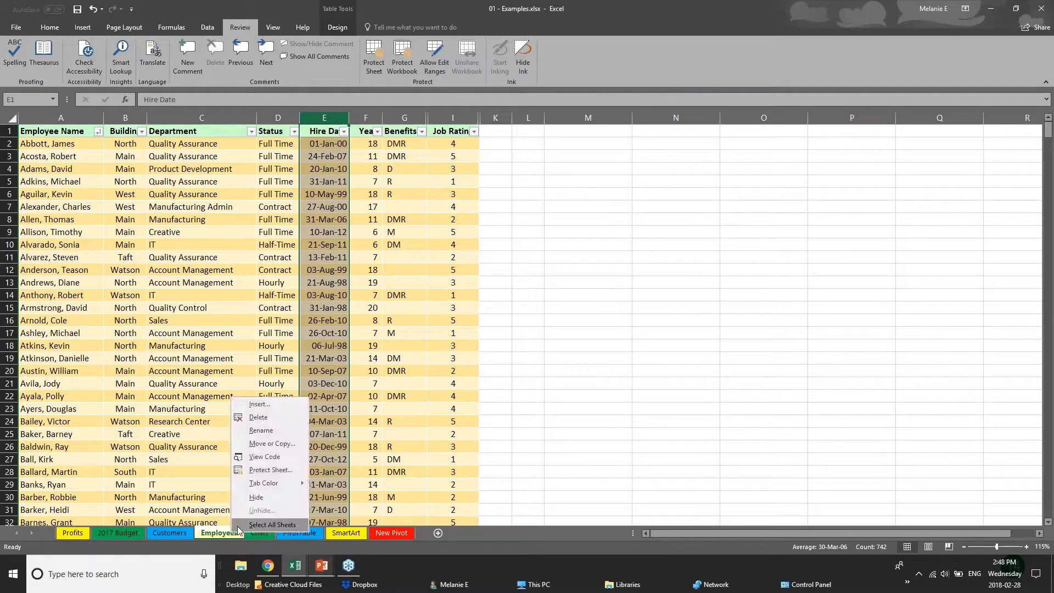
pyautogui.click(254, 498)
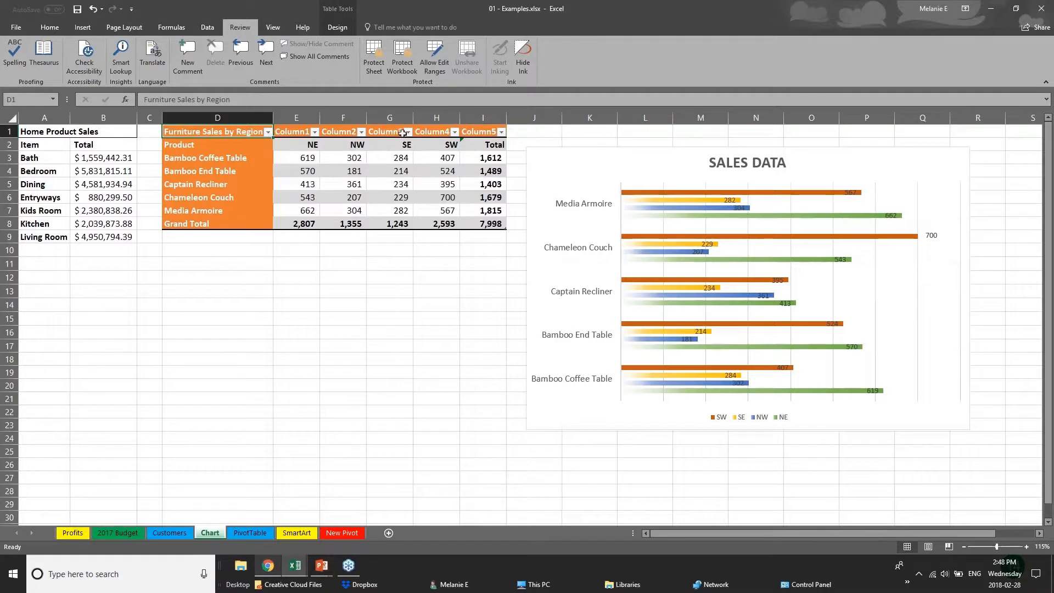
# - Protect the workbook structure again, entering and confirming the protection password
pyautogui.click(407, 66)
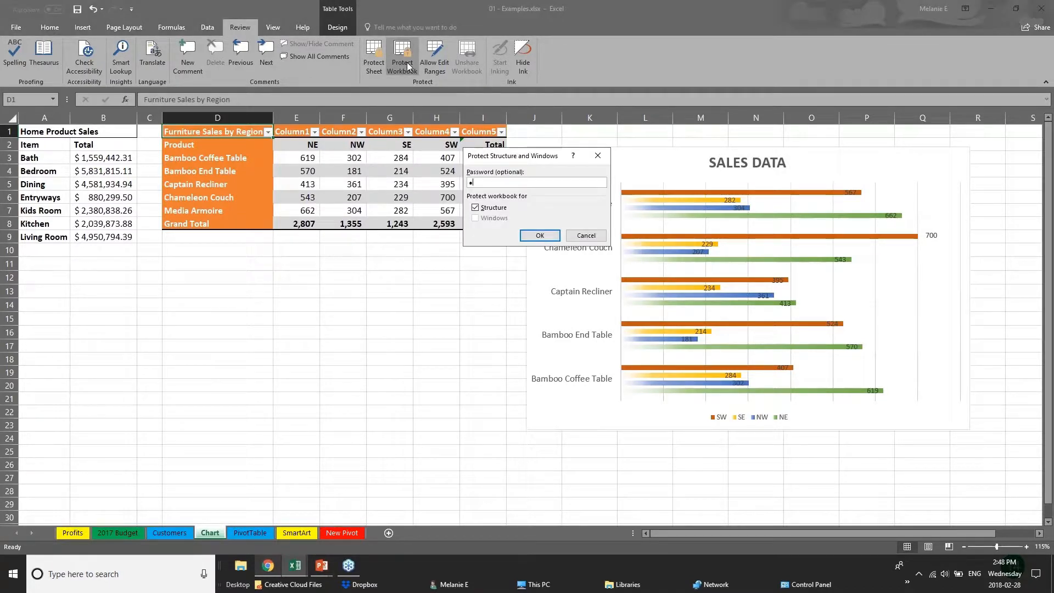
pyautogui.press('Return')
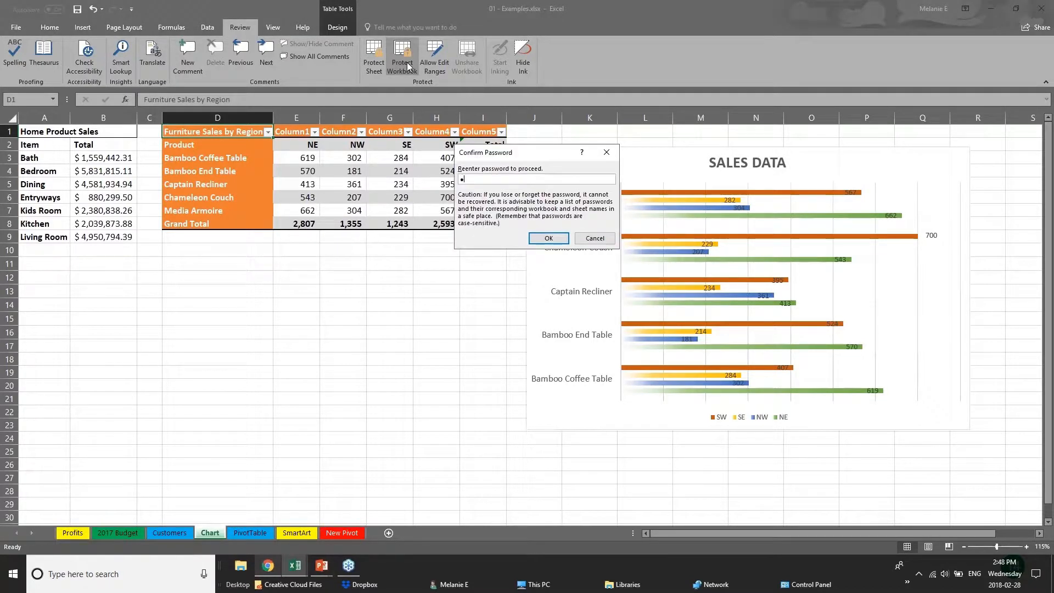
pyautogui.press('Return')
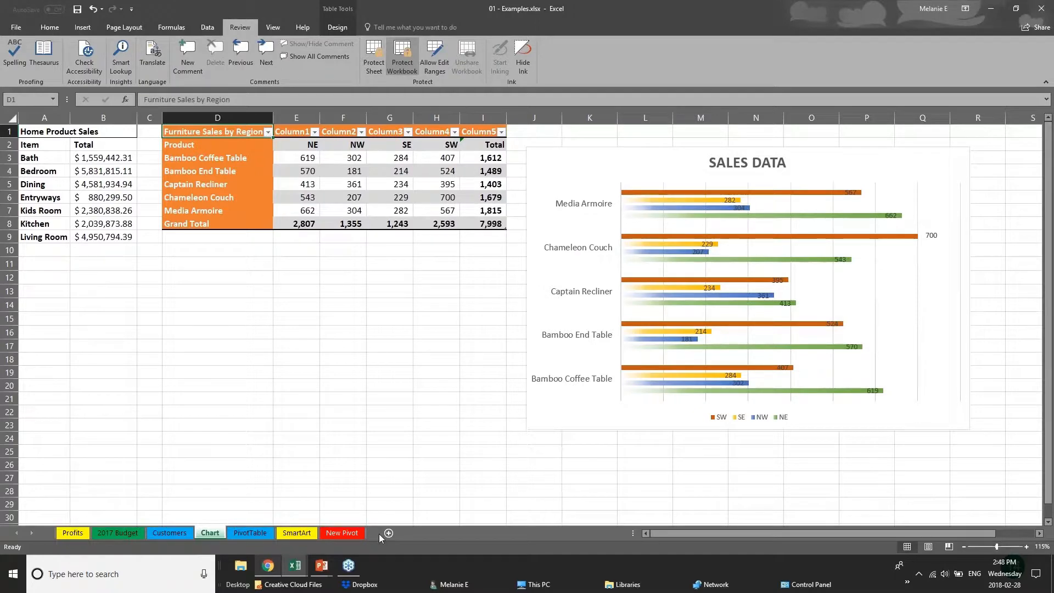
# - Check which sheet commands are available for the PivotTable sheet under protection, and look through the Customers and Chart sheets
pyautogui.click(189, 534)
pyautogui.click(250, 532)
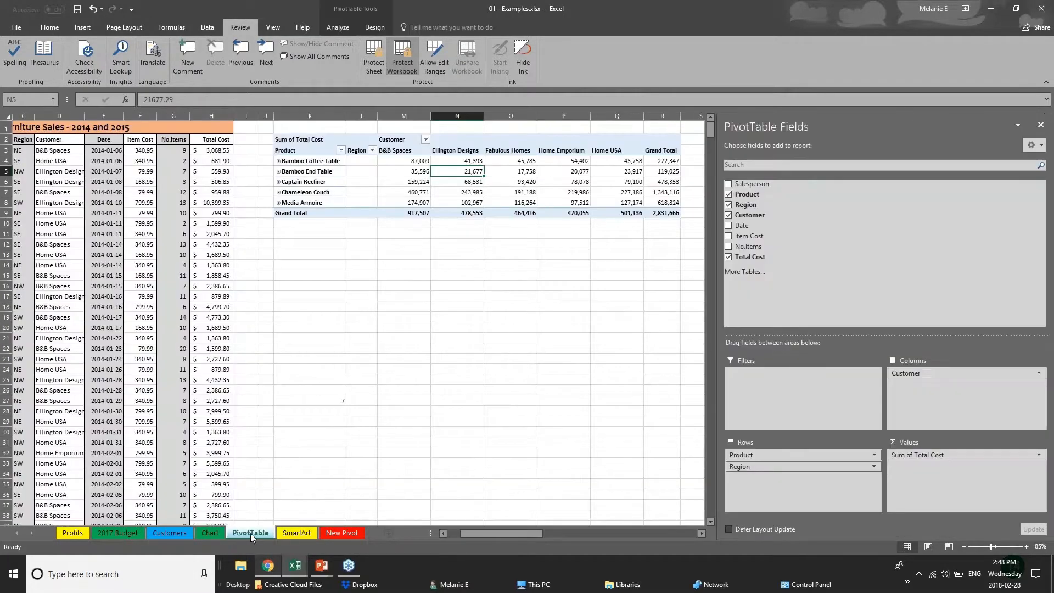
pyautogui.rightClick(250, 533)
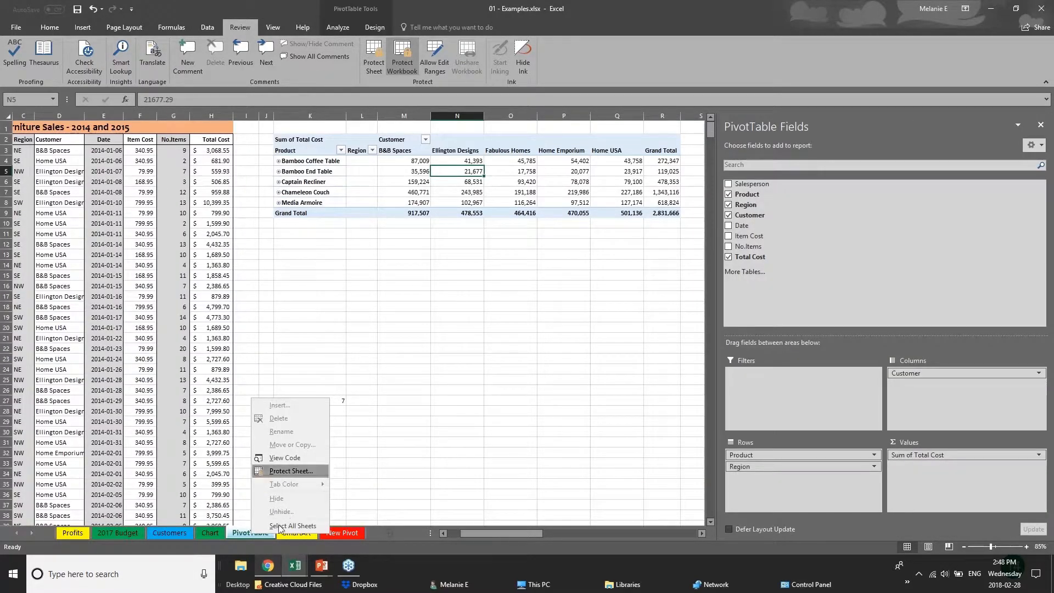
pyautogui.click(178, 535)
pyautogui.click(139, 533)
pyautogui.click(184, 532)
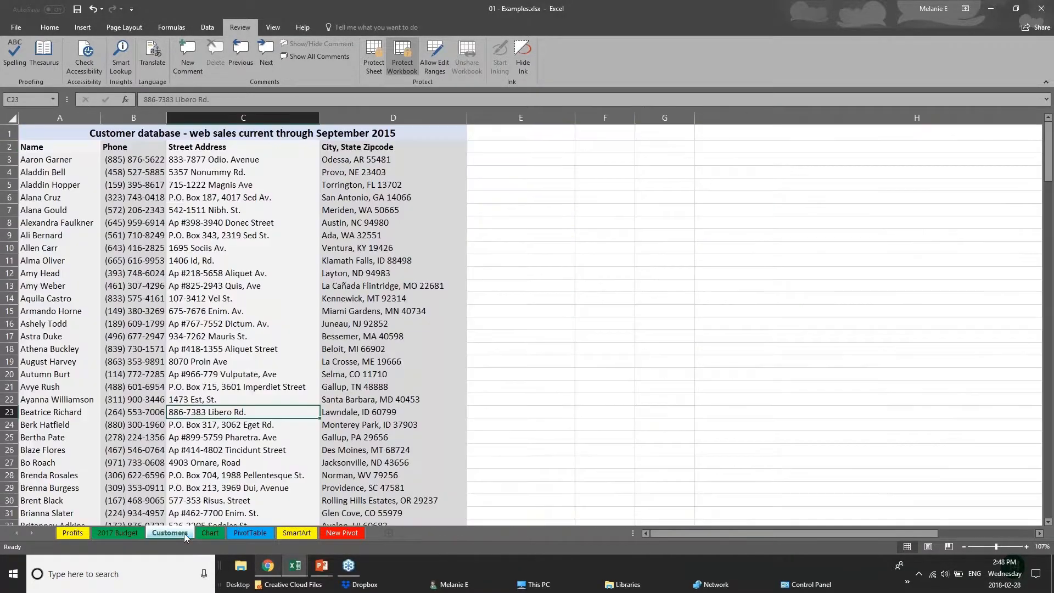
pyautogui.click(210, 533)
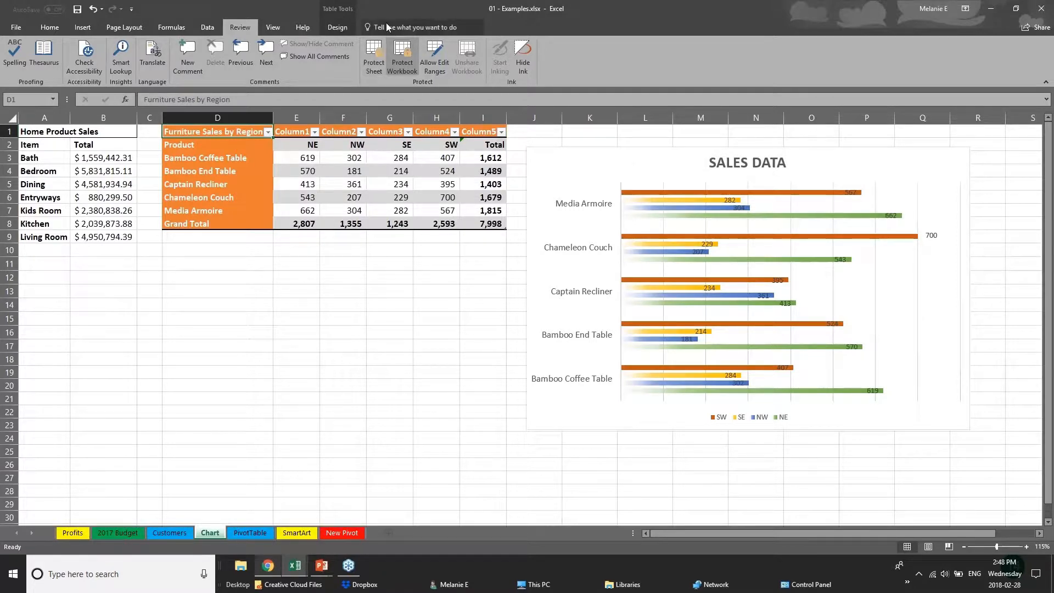
# - Remove the workbook structure protection by entering the protection password
pyautogui.click(402, 55)
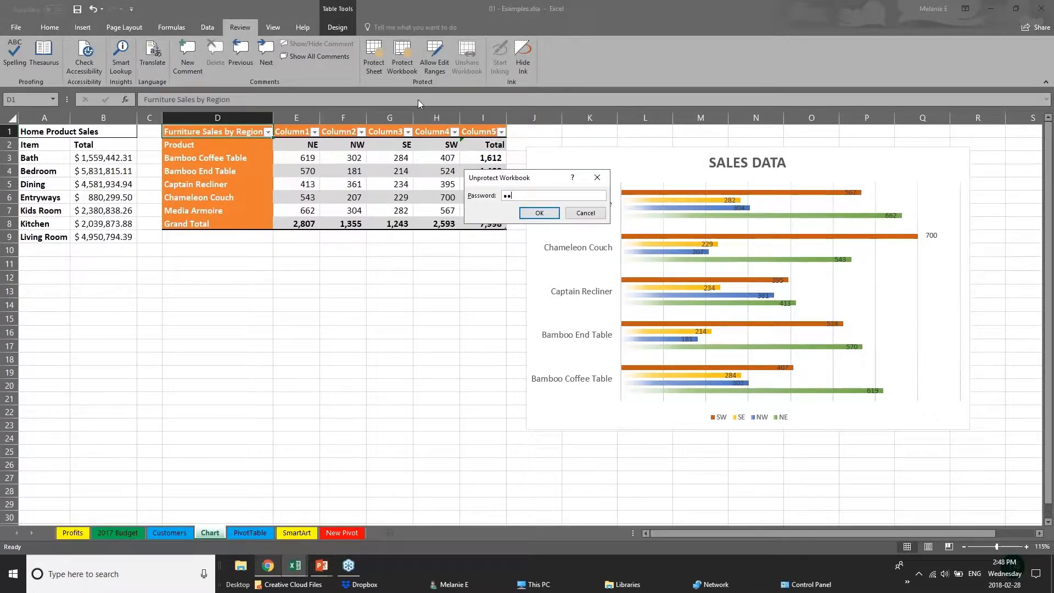
pyautogui.press('Return')
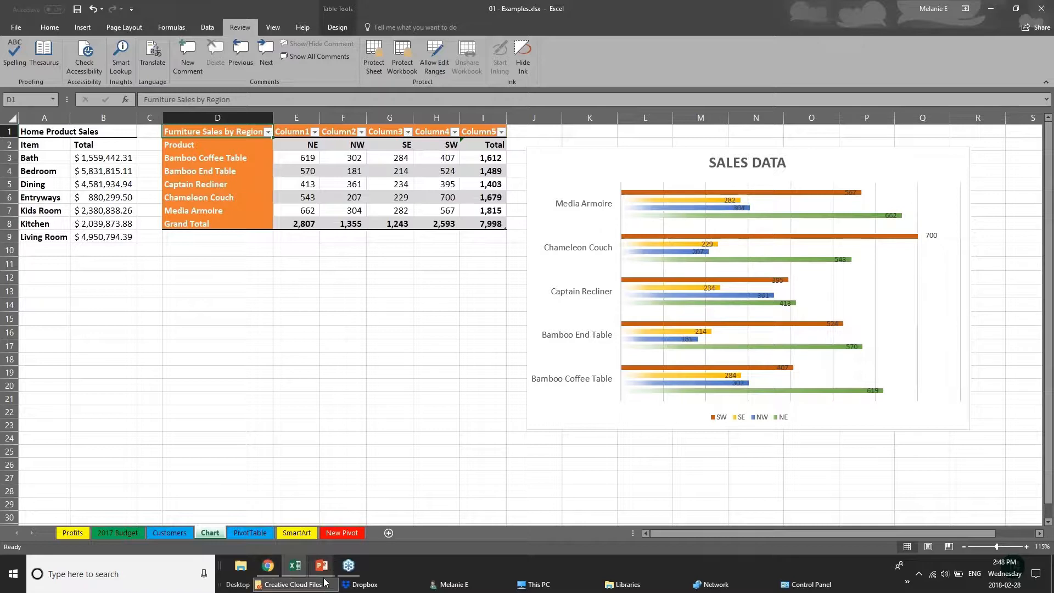
pyautogui.moveTo(327, 574)
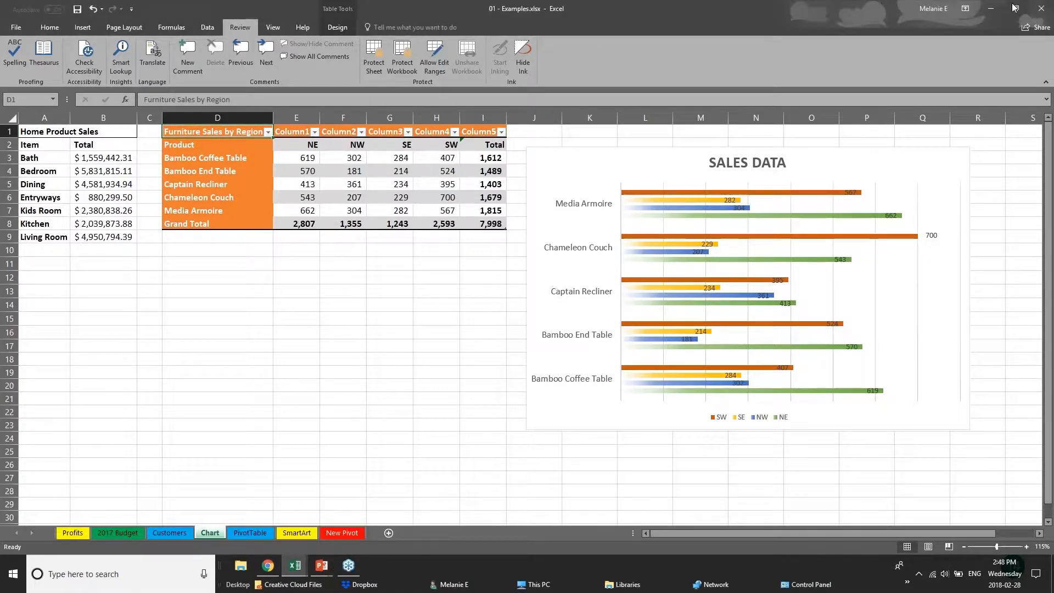
# - Start sharing the workbook by uploading a copy to the personal OneDrive account
pyautogui.click(1042, 9)
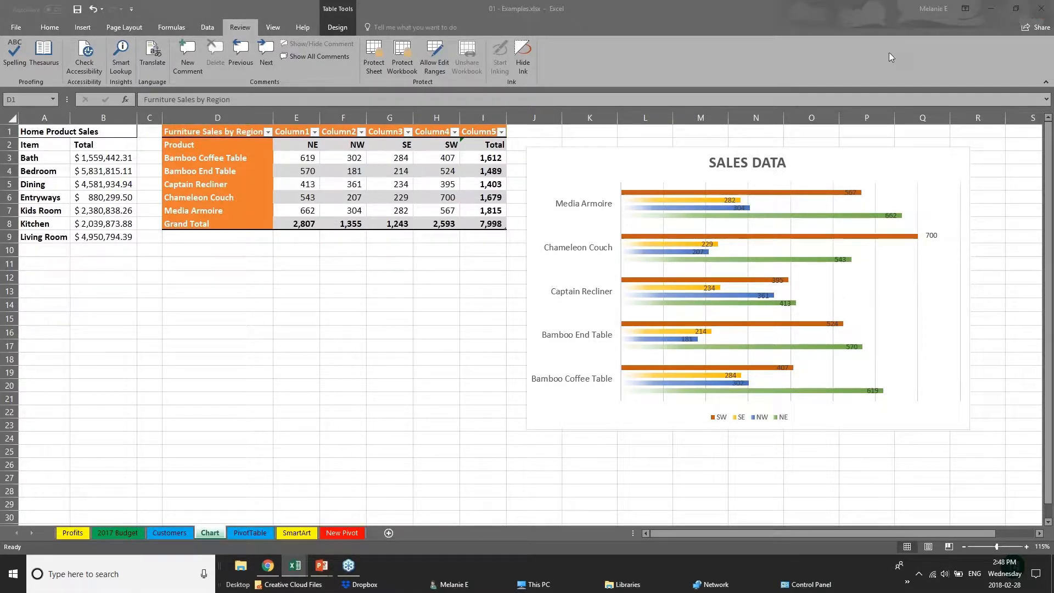
pyautogui.click(1033, 29)
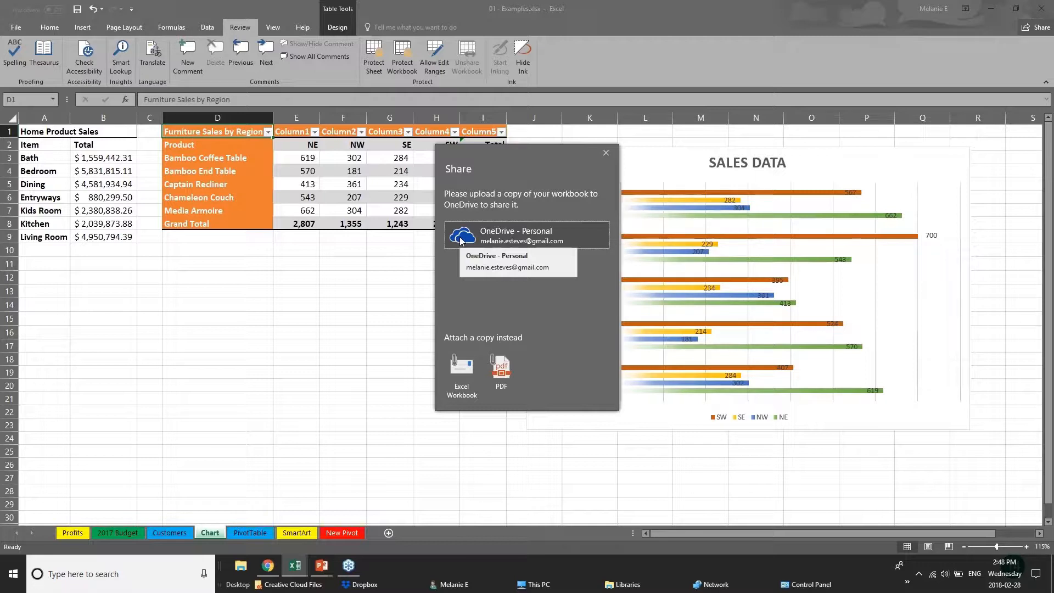
pyautogui.click(461, 240)
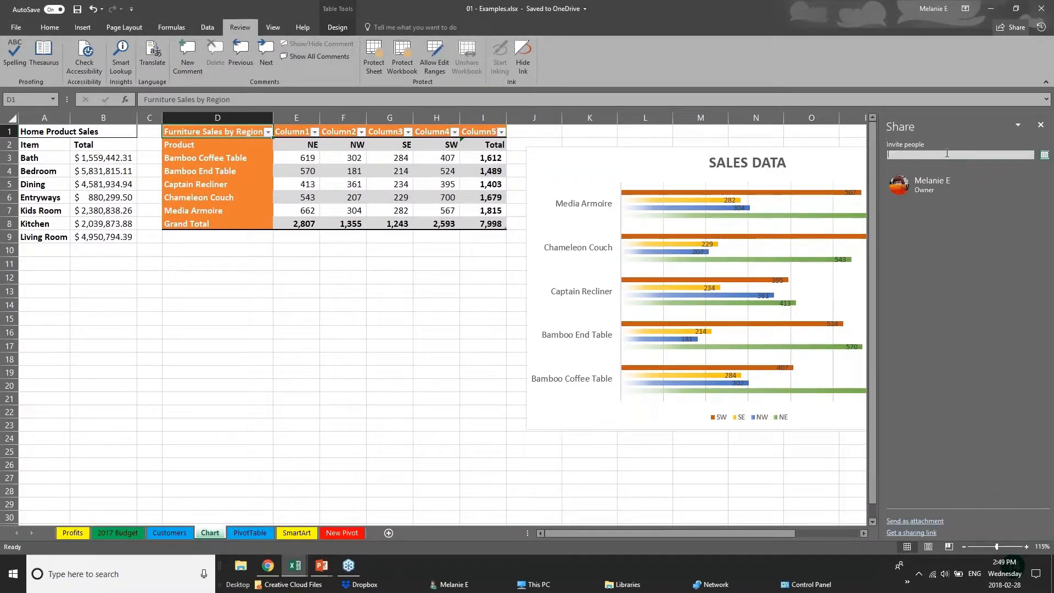
# - Fill in a contact's e-mail as invitee, check the edit and view permission options, and close sharing without sending the invitation
pyautogui.write('chery')
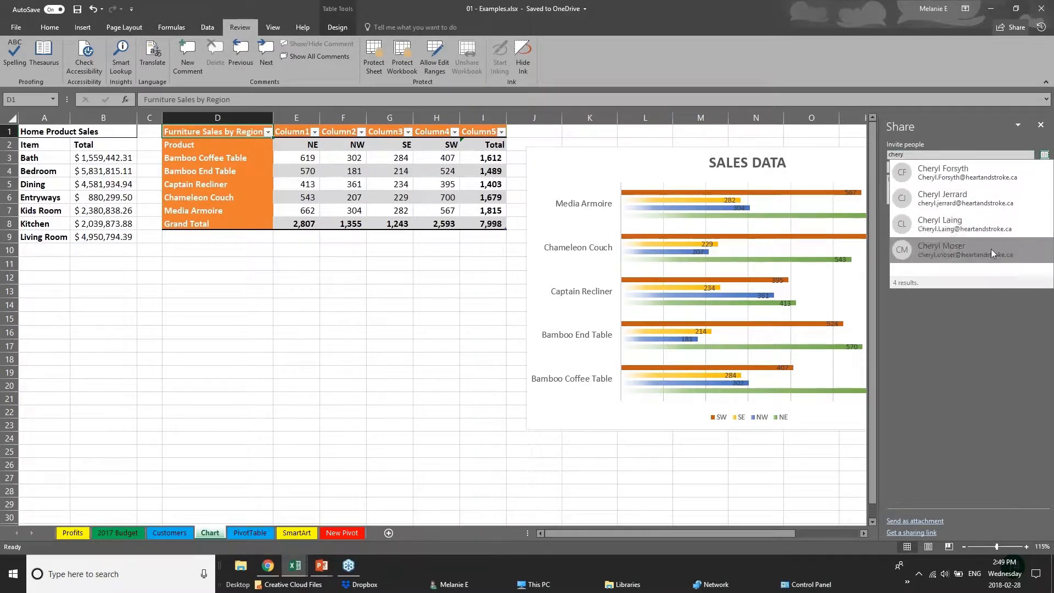
pyautogui.click(991, 228)
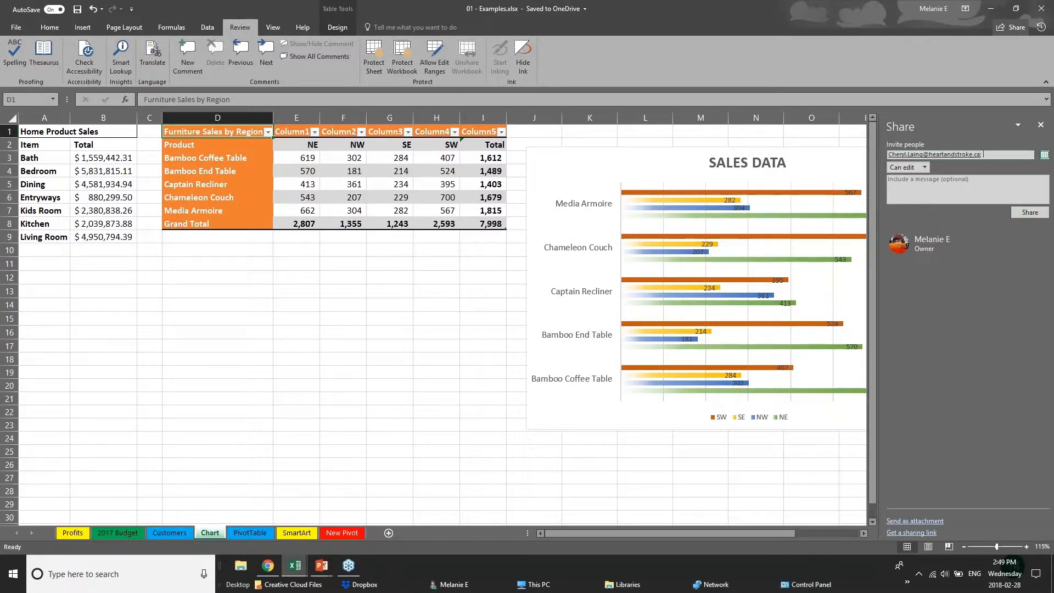
pyautogui.click(920, 167)
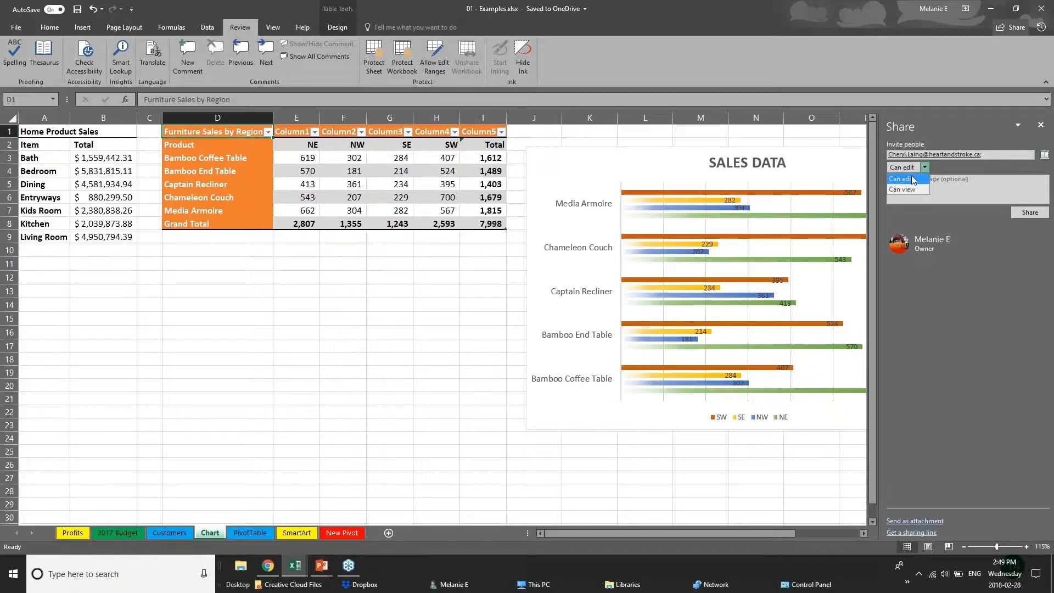
pyautogui.click(907, 190)
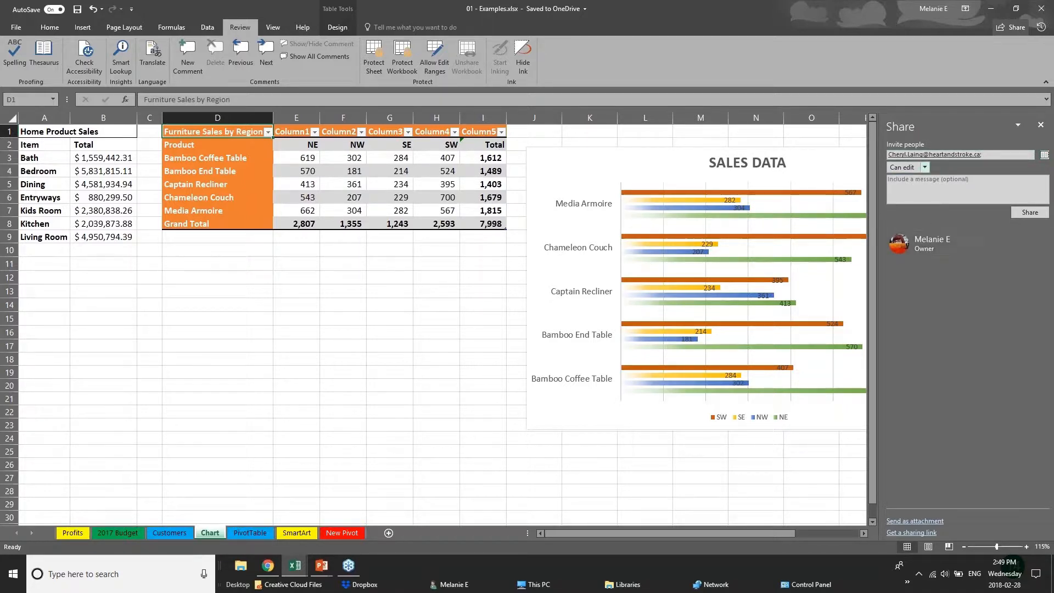
pyautogui.click(1041, 125)
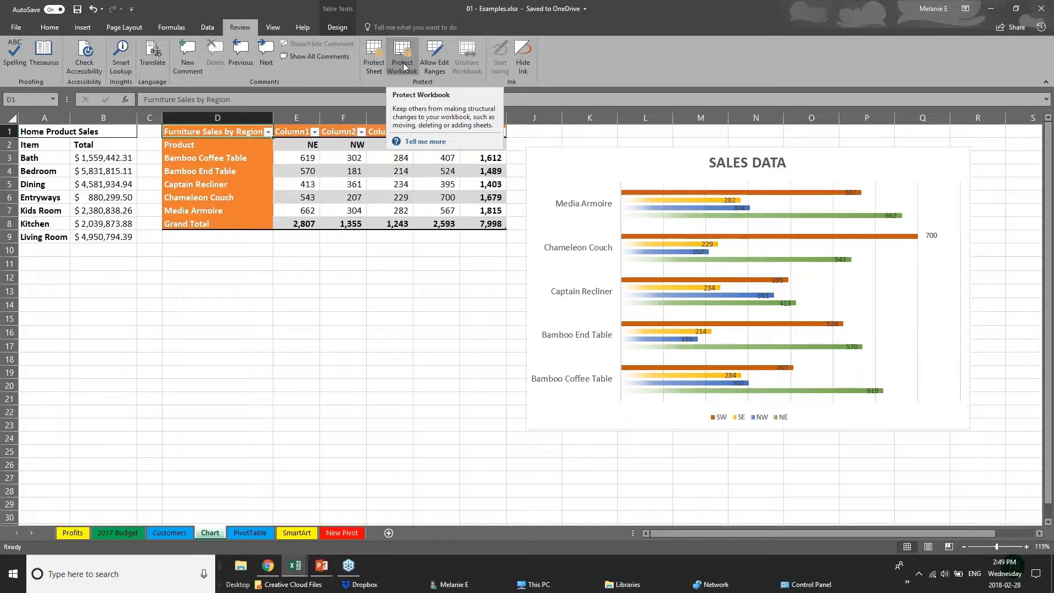
# - Switch to the running PowerPoint slide show
pyautogui.click(322, 566)
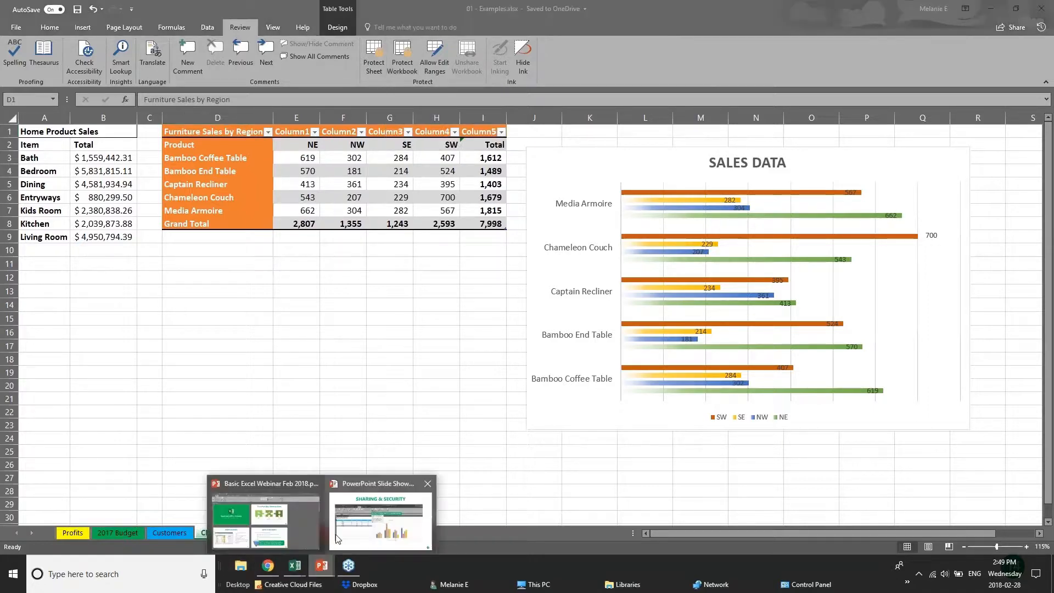
pyautogui.click(337, 539)
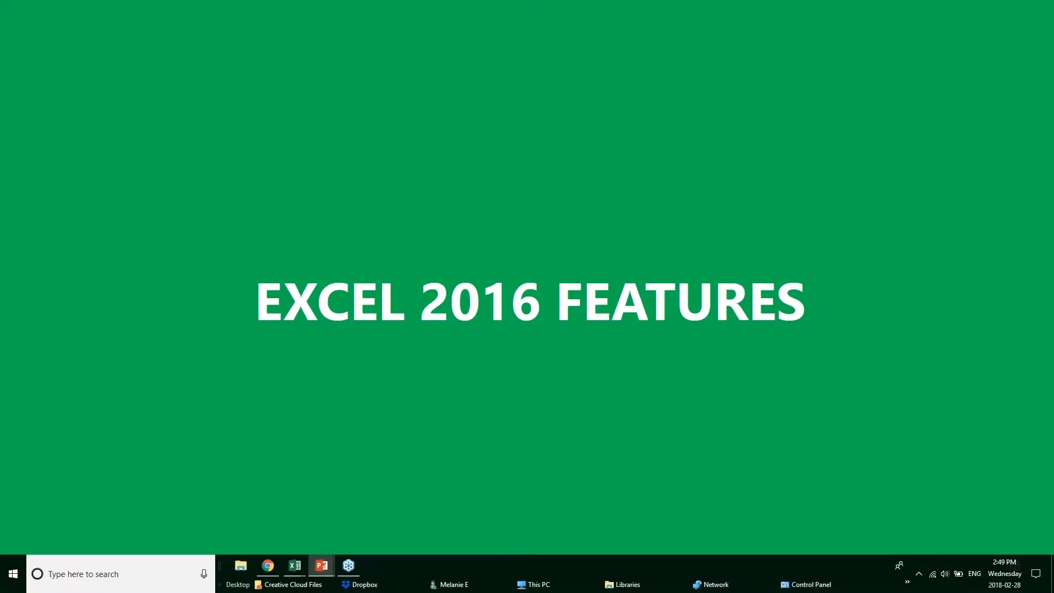
# - Advance the slide show to the Quick Analysis Tool slide, then switch to the Webinar Sample Workbook v1 in Excel
pyautogui.press('Right')
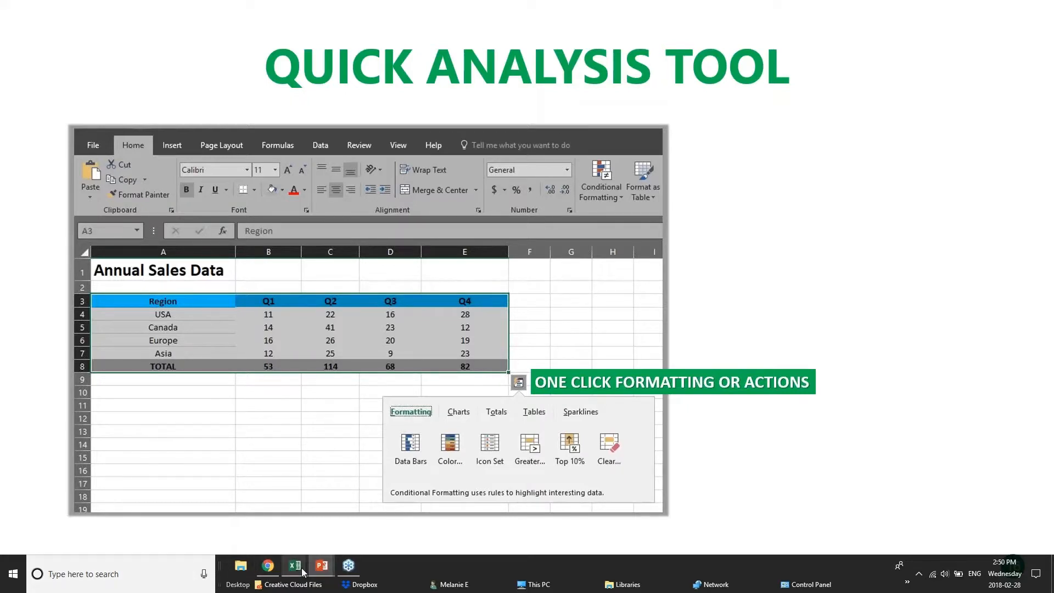
pyautogui.moveTo(302, 569)
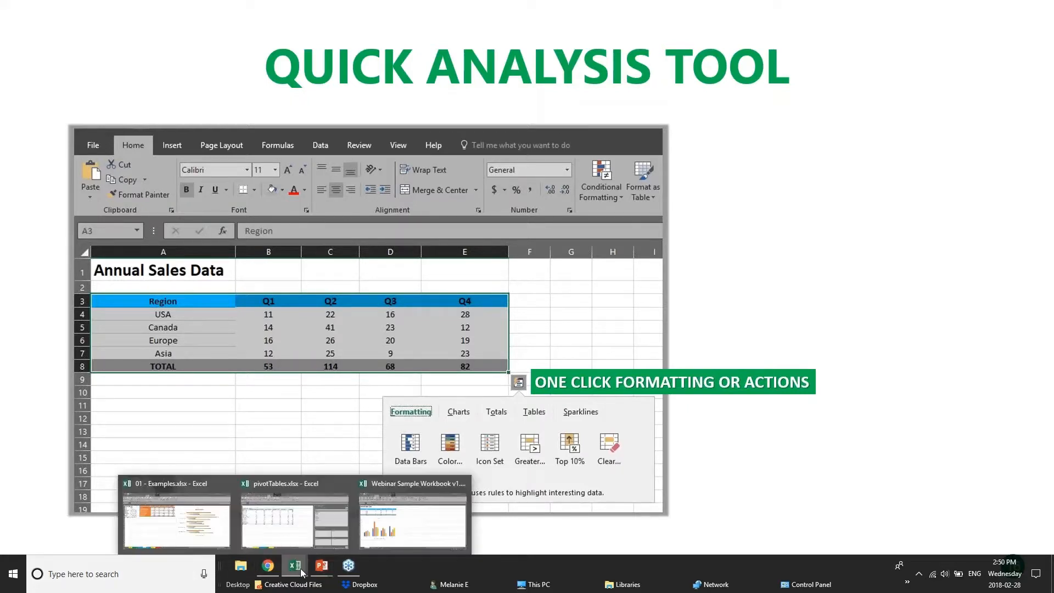
pyautogui.click(400, 525)
pyautogui.click(391, 245)
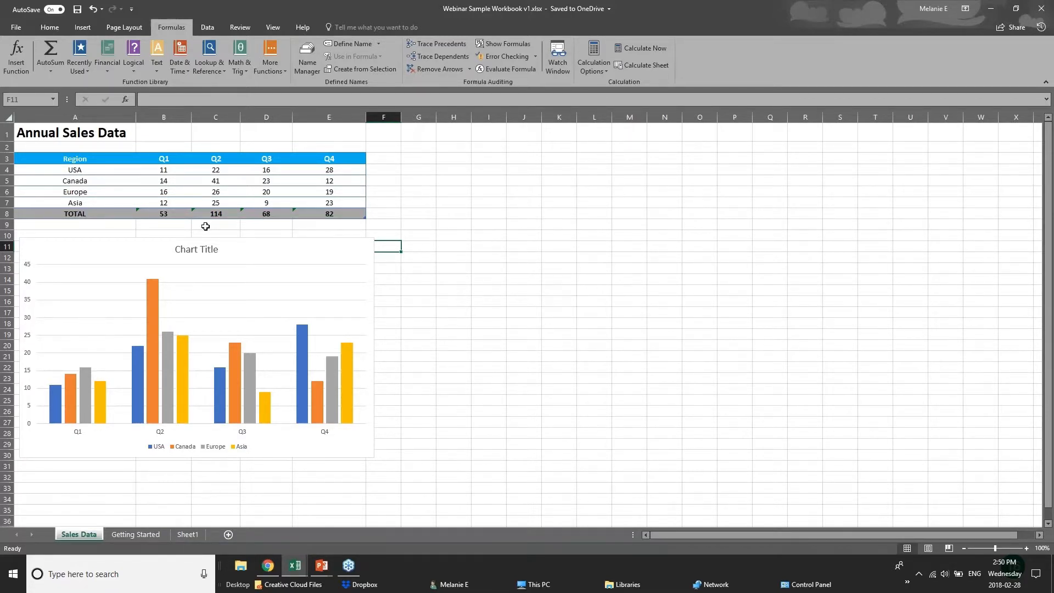
# - Apply a color scale and data bars to the quarterly figures and totals in B4:E8 with the Quick Analysis tool
pyautogui.moveTo(165, 174); pyautogui.dragTo(351, 211)
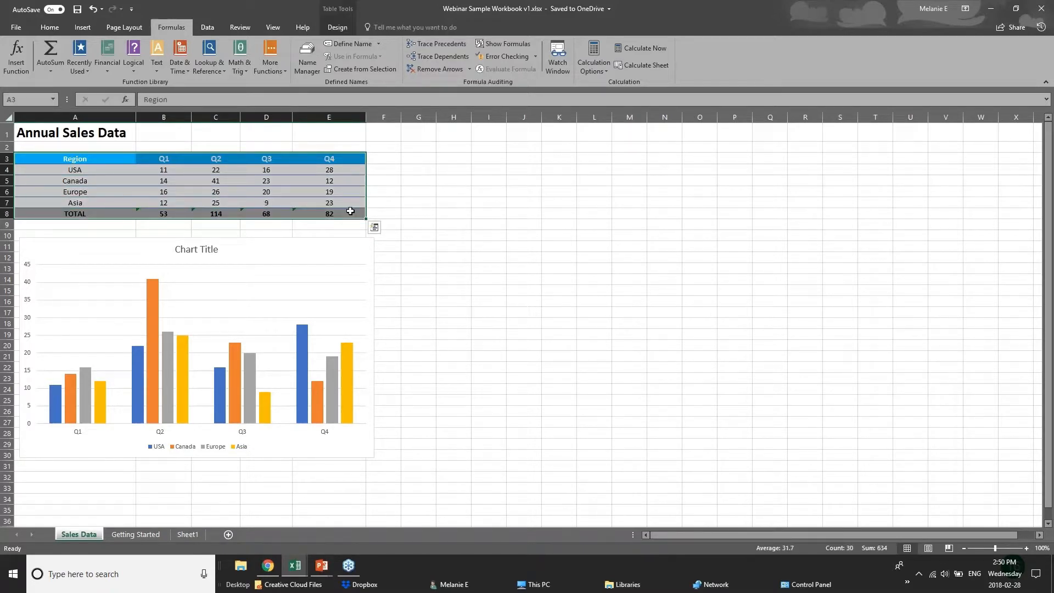
pyautogui.click(375, 227)
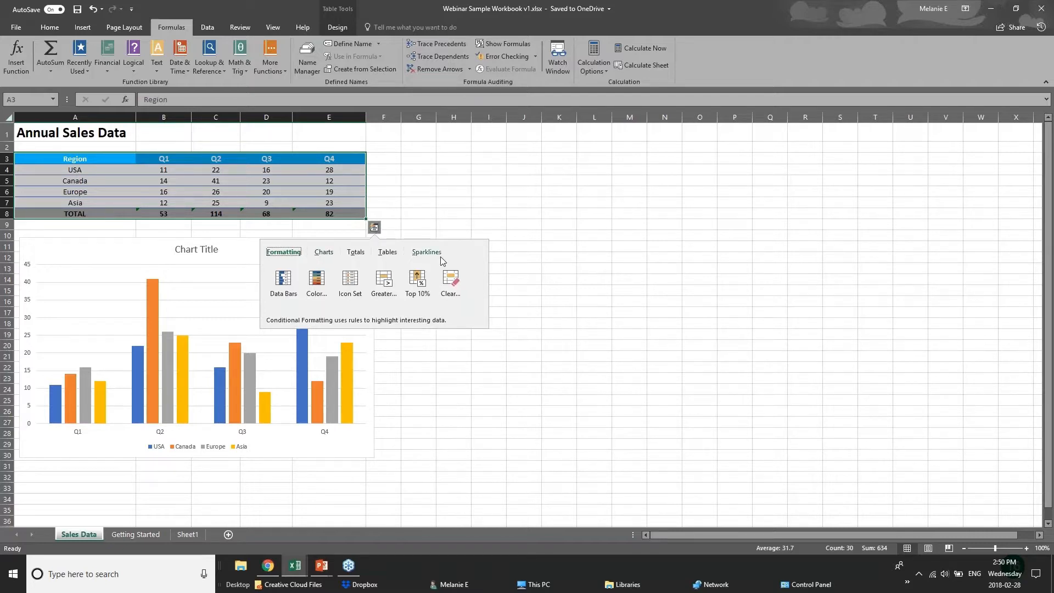
pyautogui.click(356, 253)
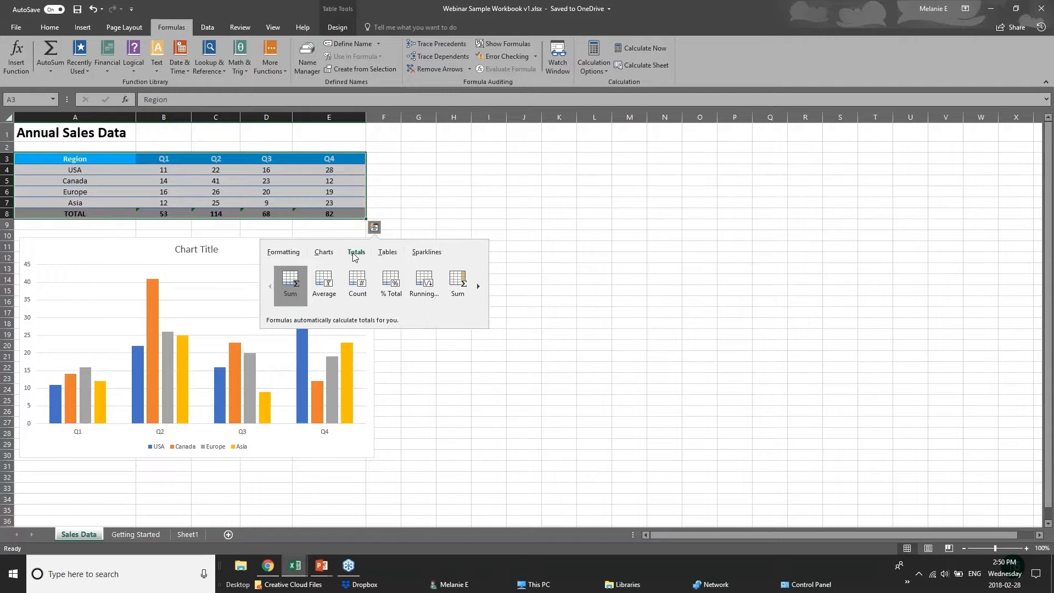
pyautogui.click(280, 252)
pyautogui.press('Escape')
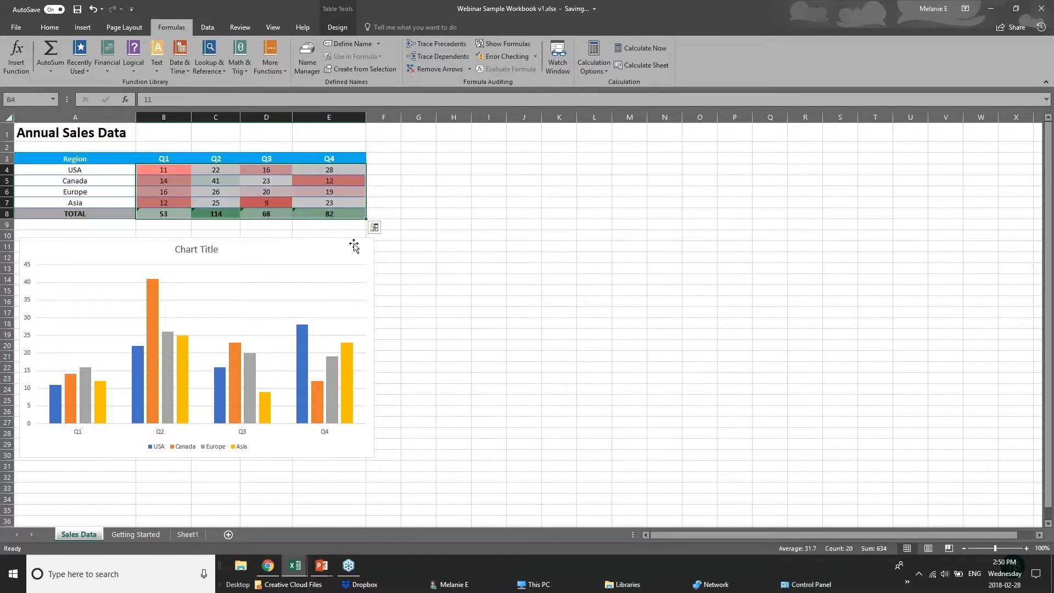
pyautogui.click(375, 227)
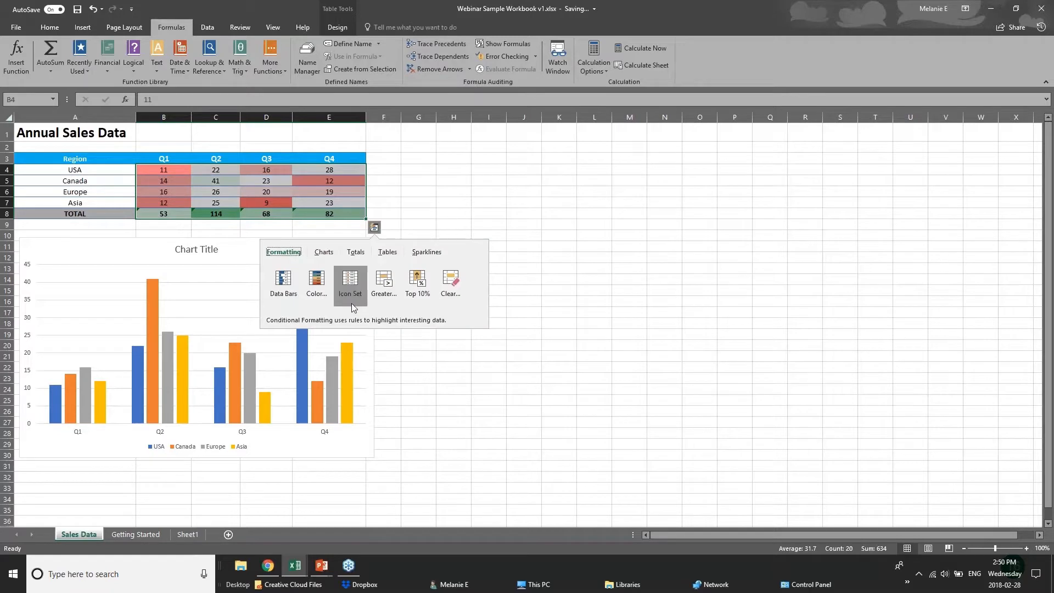
pyautogui.click(282, 283)
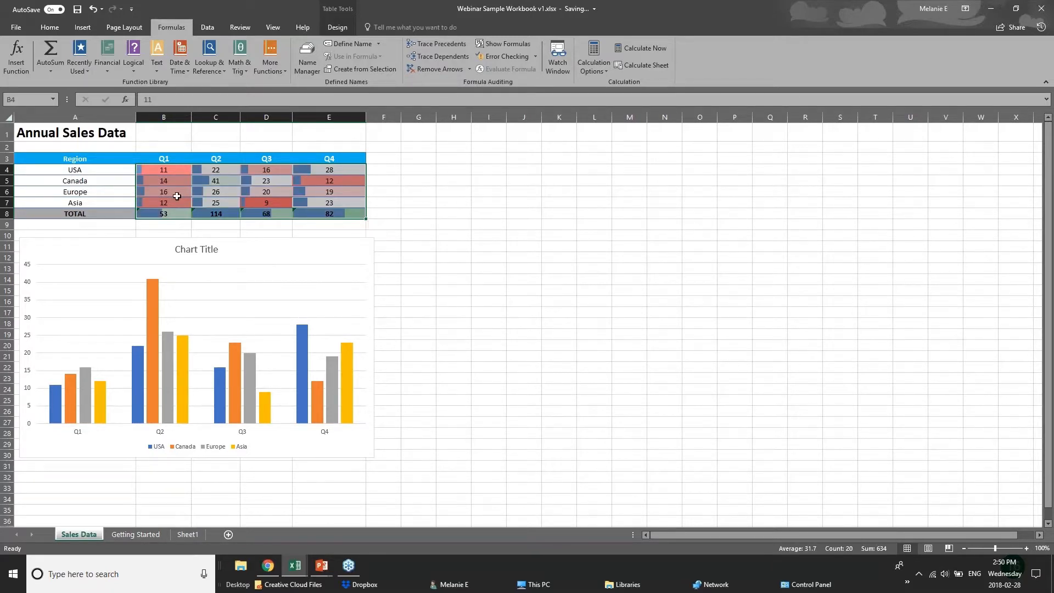
# - Add a Greater Than formatting rule with Light Red Fill with Dark Red Text to B4:E8 using Quick Analysis
pyautogui.click(375, 227)
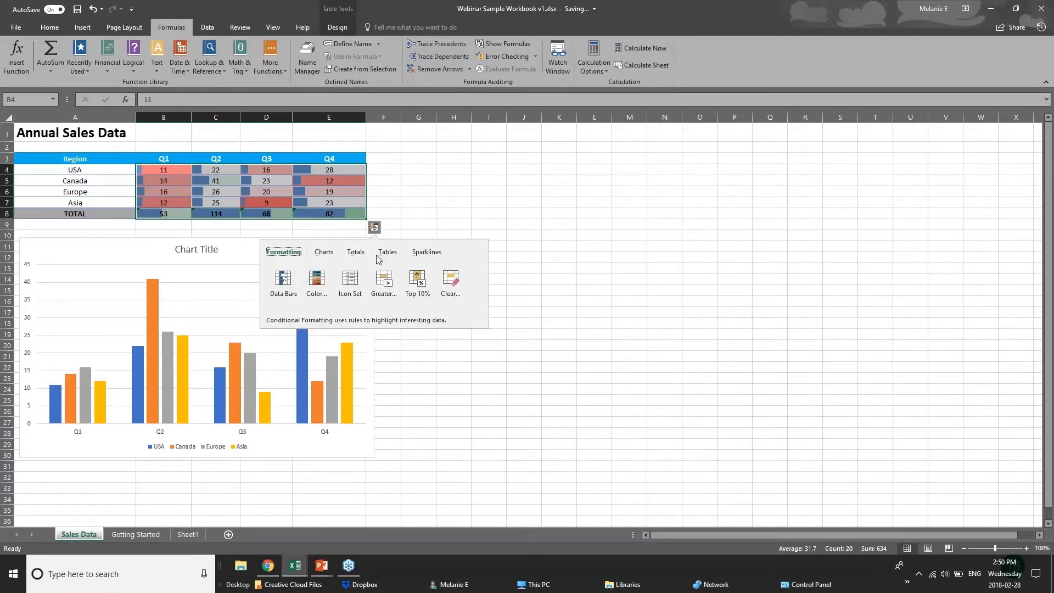
pyautogui.click(384, 284)
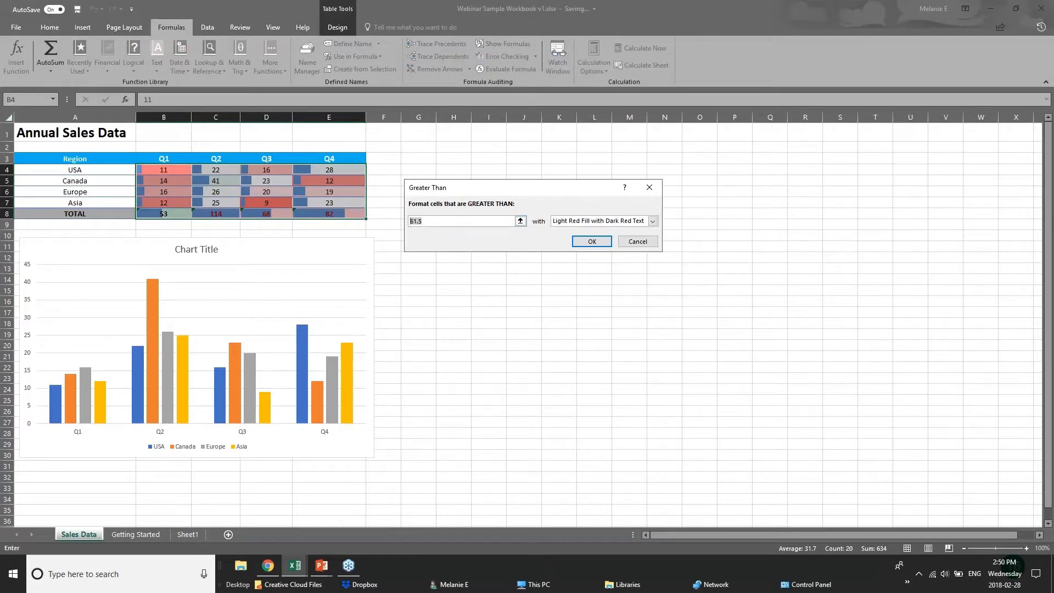
pyautogui.press('Return')
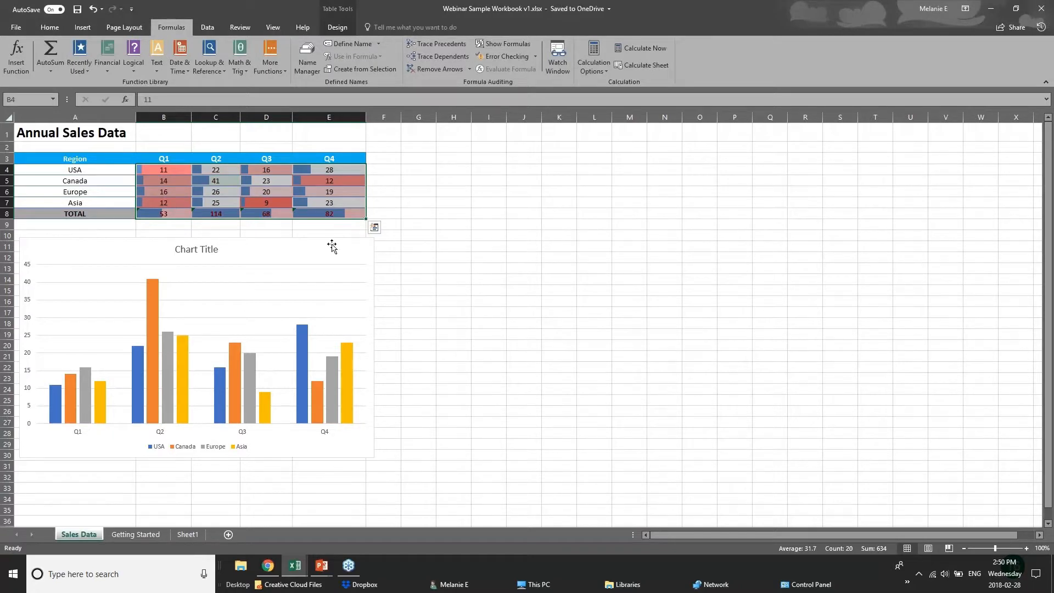
pyautogui.click(331, 246)
pyautogui.click(302, 215)
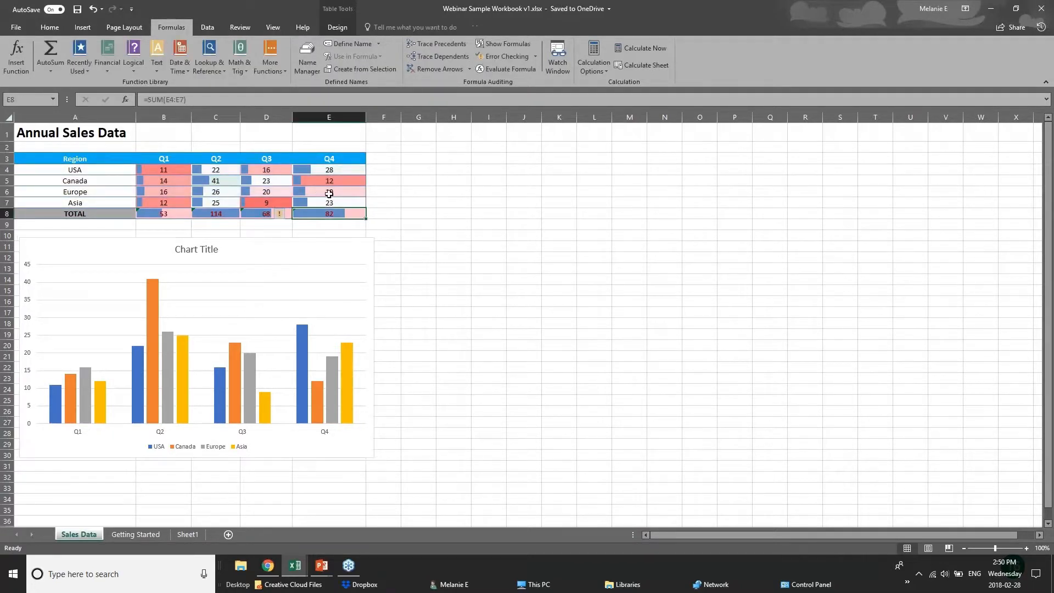
pyautogui.click(368, 206)
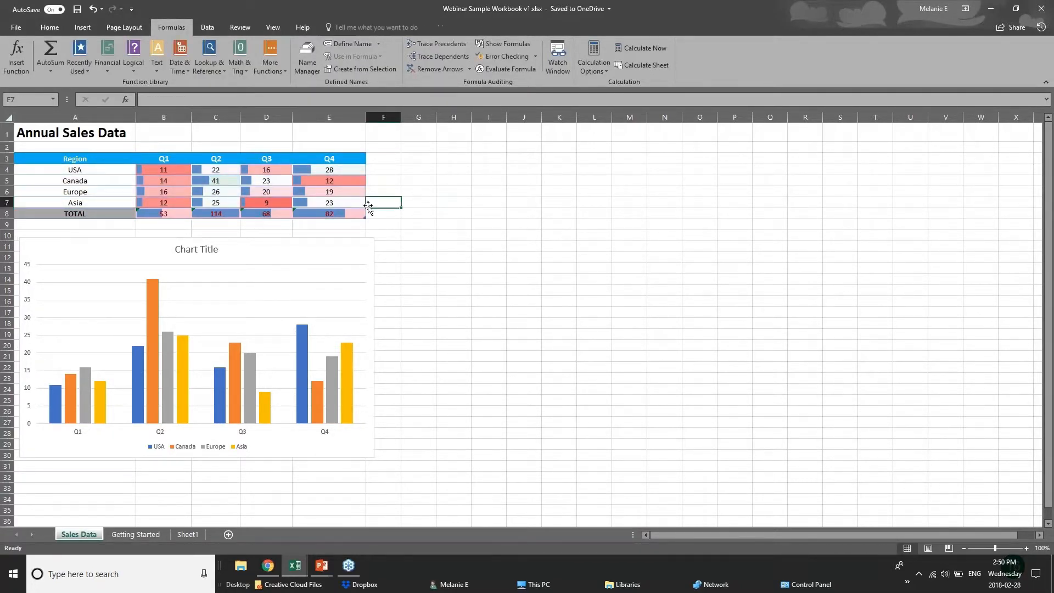
# - Examine the Quick Analysis chart suggestions for the sales table in A3:E8 without inserting any chart
pyautogui.moveTo(55, 158); pyautogui.dragTo(334, 214)
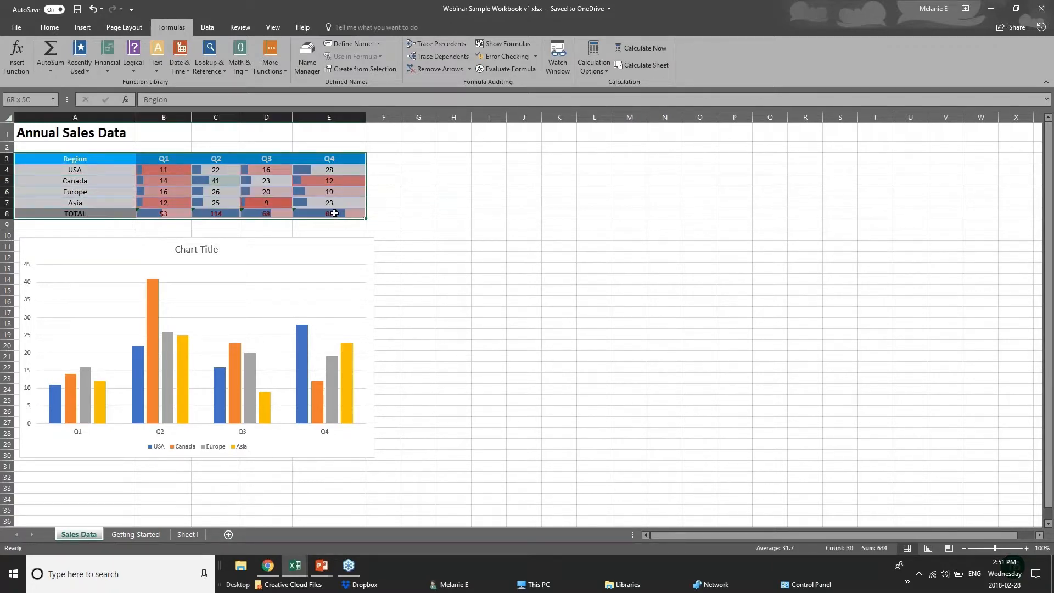
pyautogui.click(374, 227)
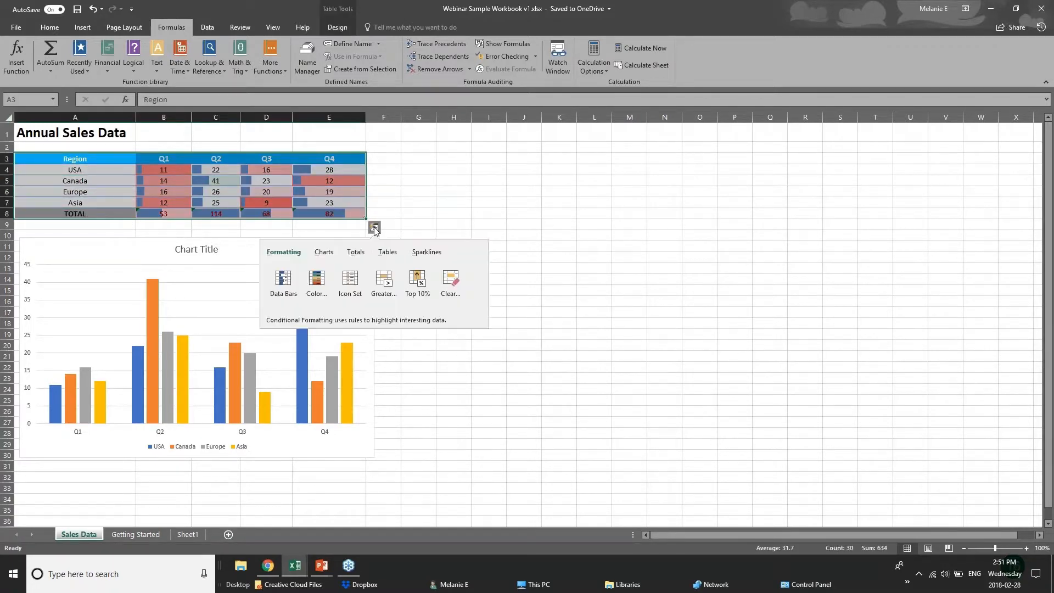
pyautogui.click(325, 252)
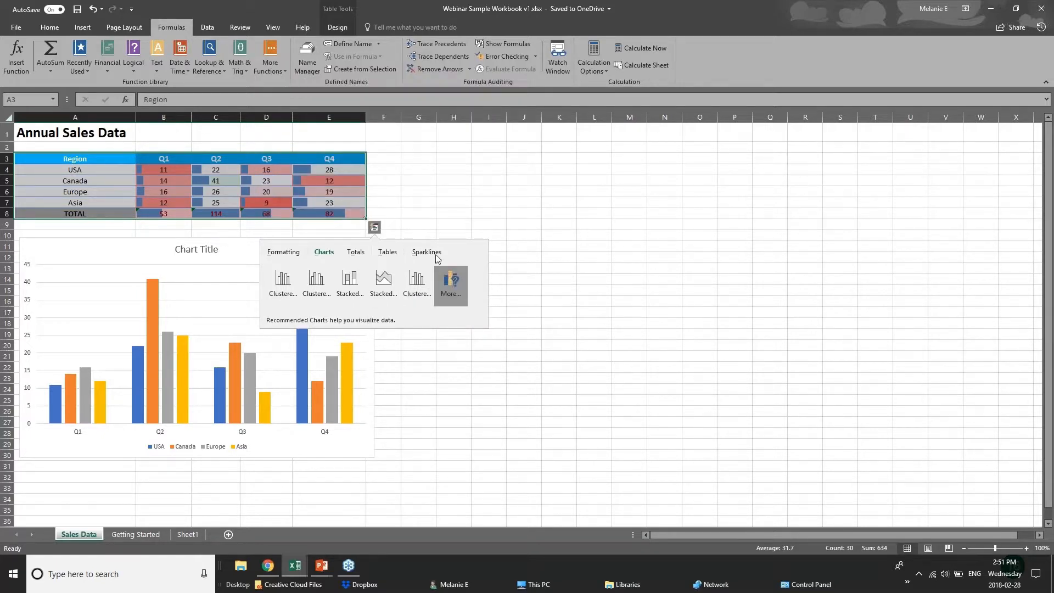
pyautogui.click(266, 158)
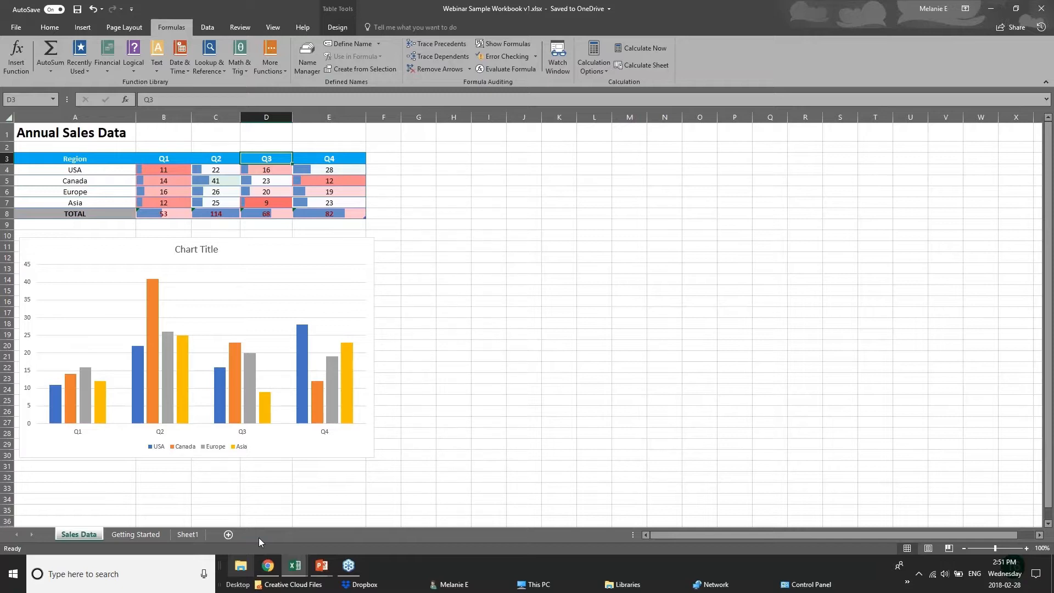
pyautogui.moveTo(74, 160); pyautogui.dragTo(264, 213)
pyautogui.click(383, 214)
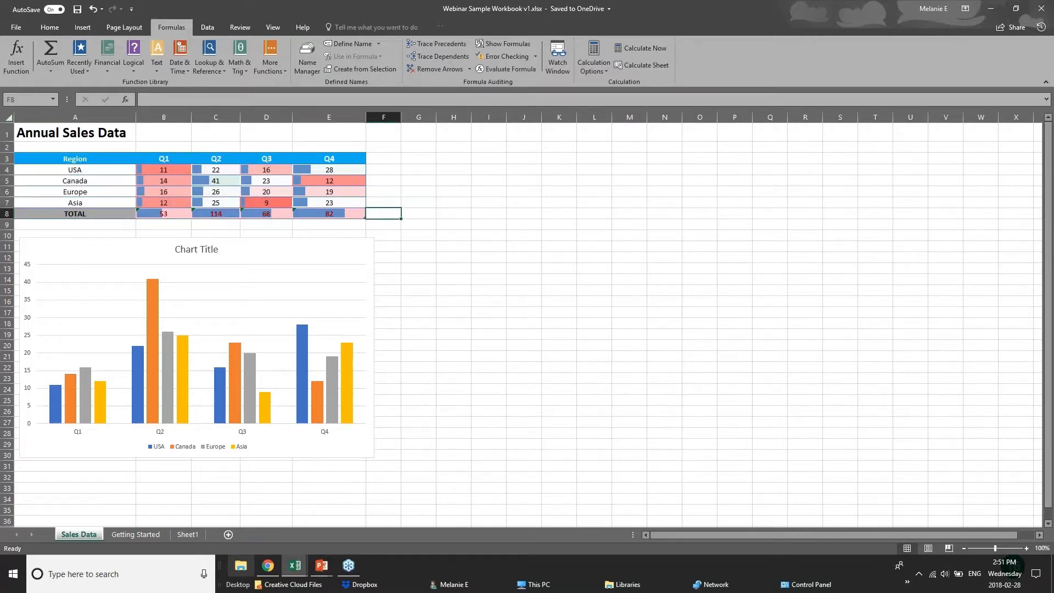
# - Return to the slide show, advance it to the New Charts slide, and switch to the 01 - Examples workbook in Excel
pyautogui.click(322, 566)
pyautogui.click(380, 519)
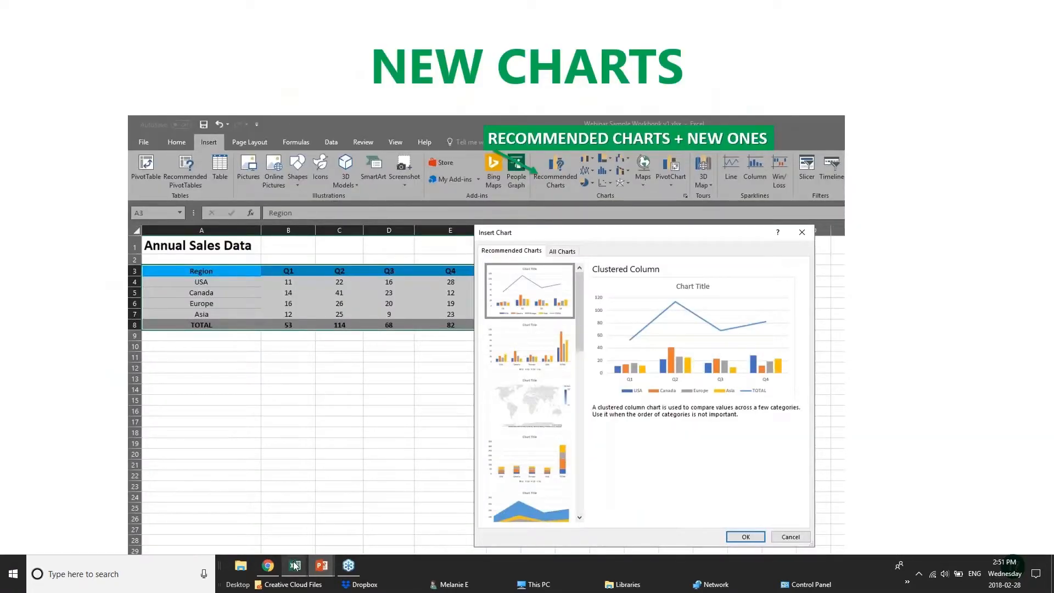
pyautogui.moveTo(296, 567)
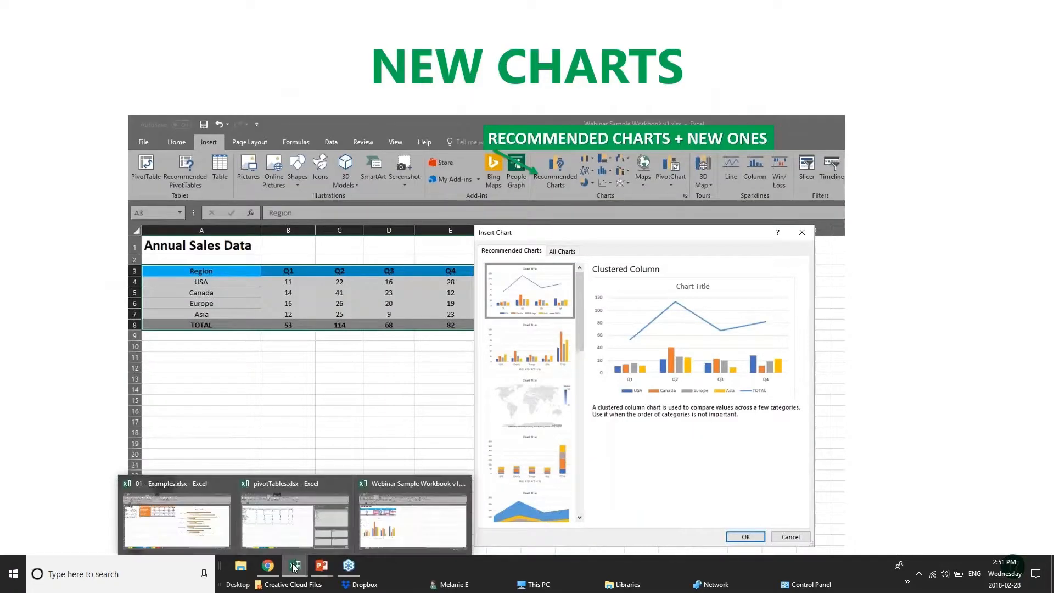
pyautogui.click(322, 525)
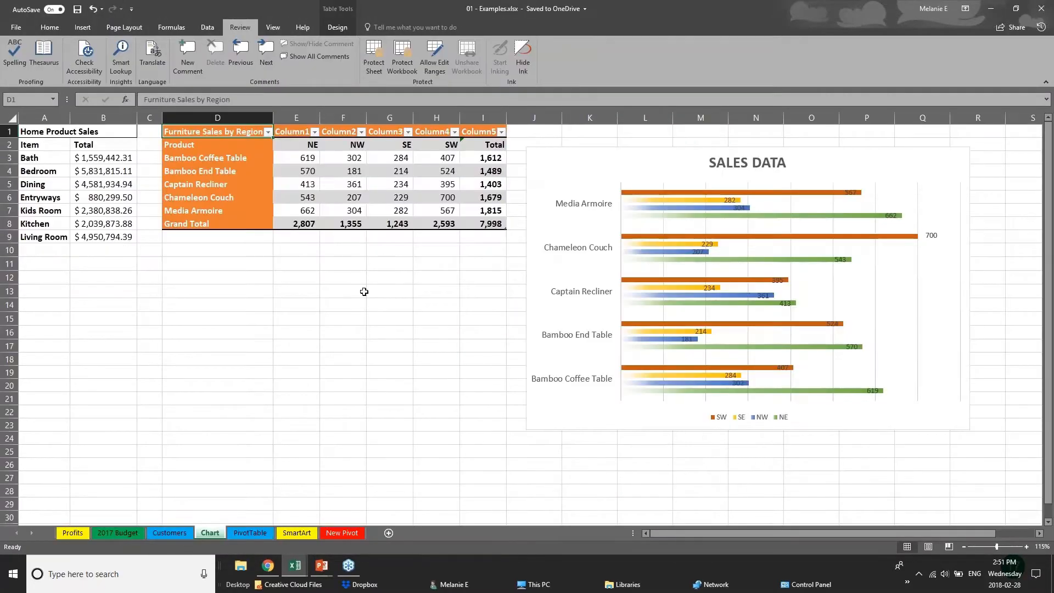
pyautogui.moveTo(425, 293); pyautogui.dragTo(424, 281)
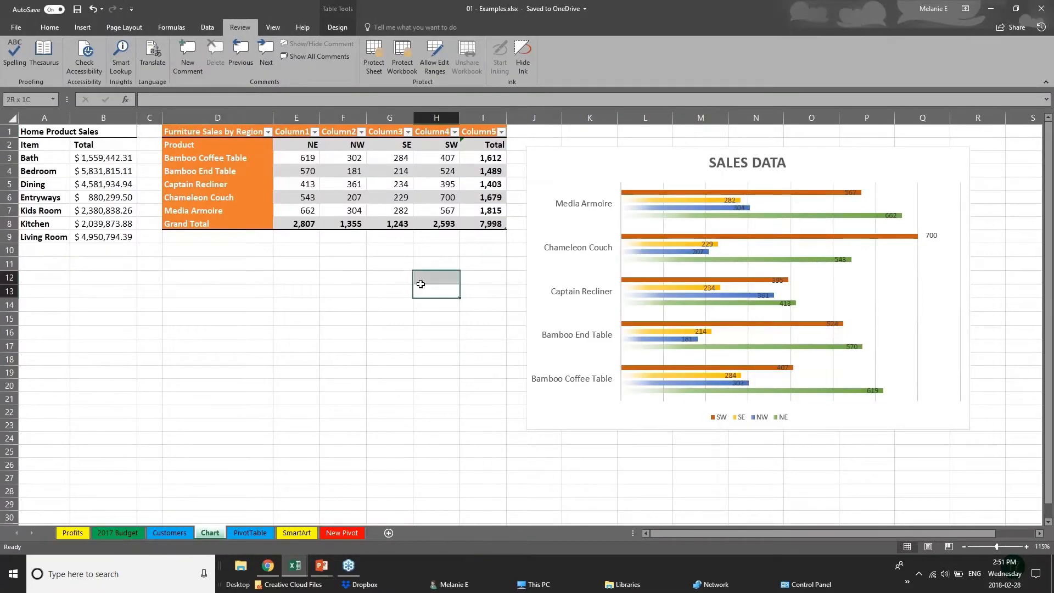
# - Preview a Treemap chart of the Home Product Sales data without inserting it
pyautogui.click(82, 27)
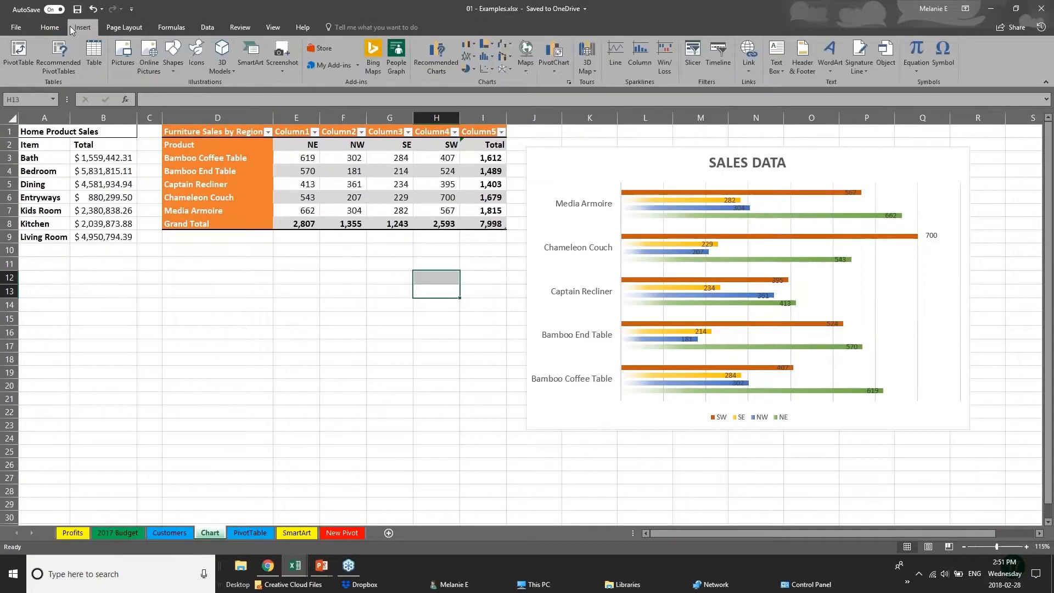
pyautogui.click(81, 172)
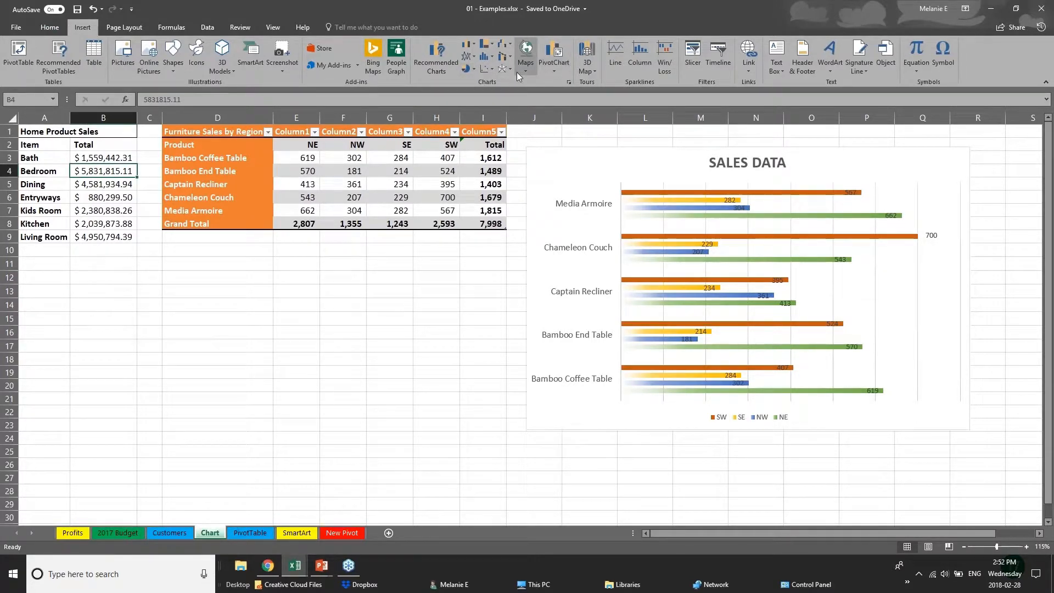
pyautogui.click(490, 45)
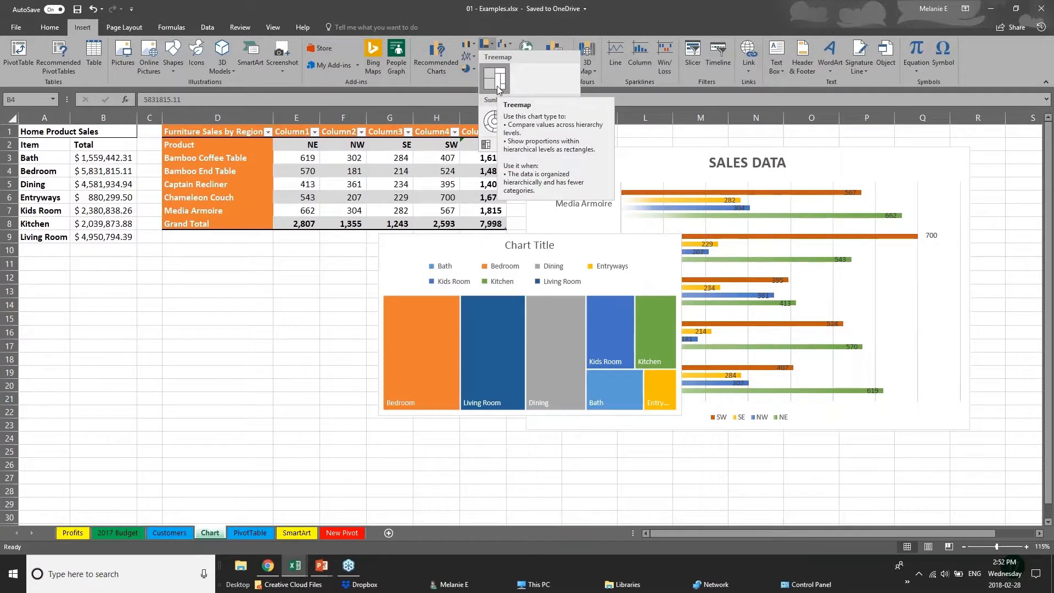
pyautogui.click(237, 136)
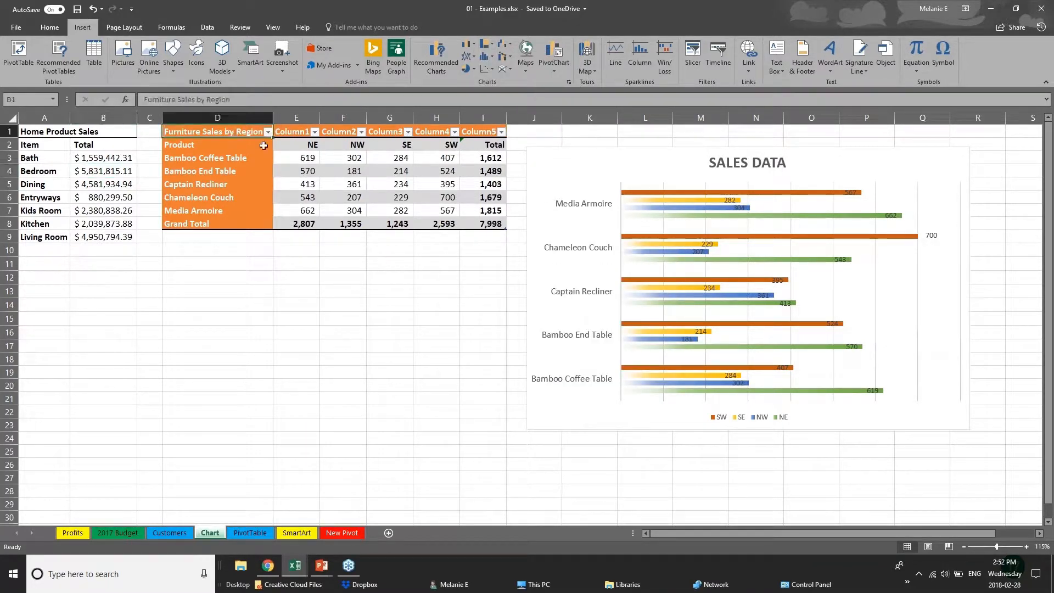
# - Insert a Treemap chart from the furniture sales figures in E3:I8 and move it below the sales table
pyautogui.moveTo(263, 145); pyautogui.dragTo(502, 224)
pyautogui.click(302, 220)
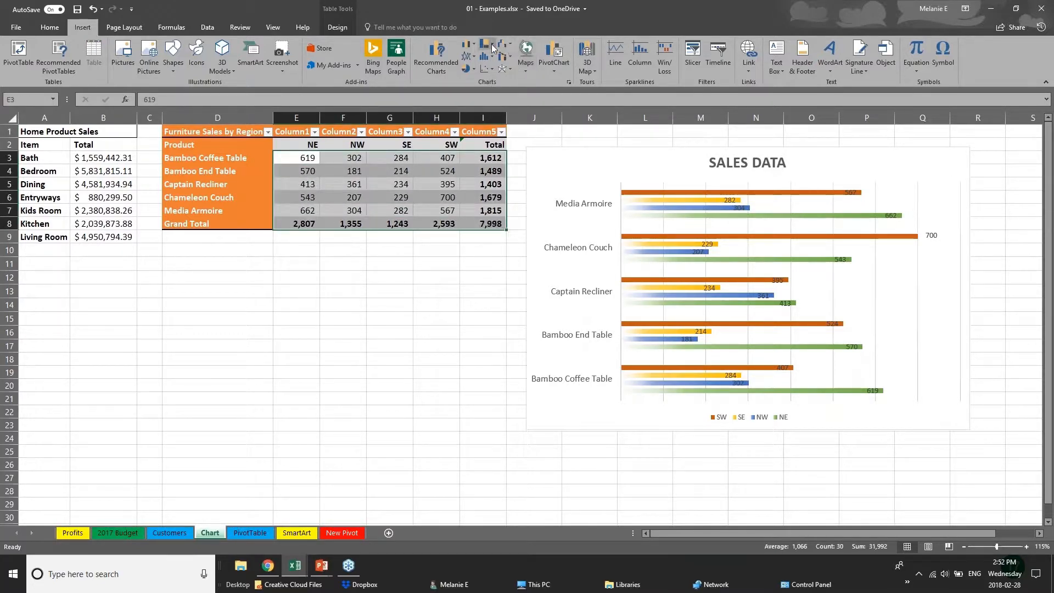
pyautogui.click(493, 48)
pyautogui.click(492, 76)
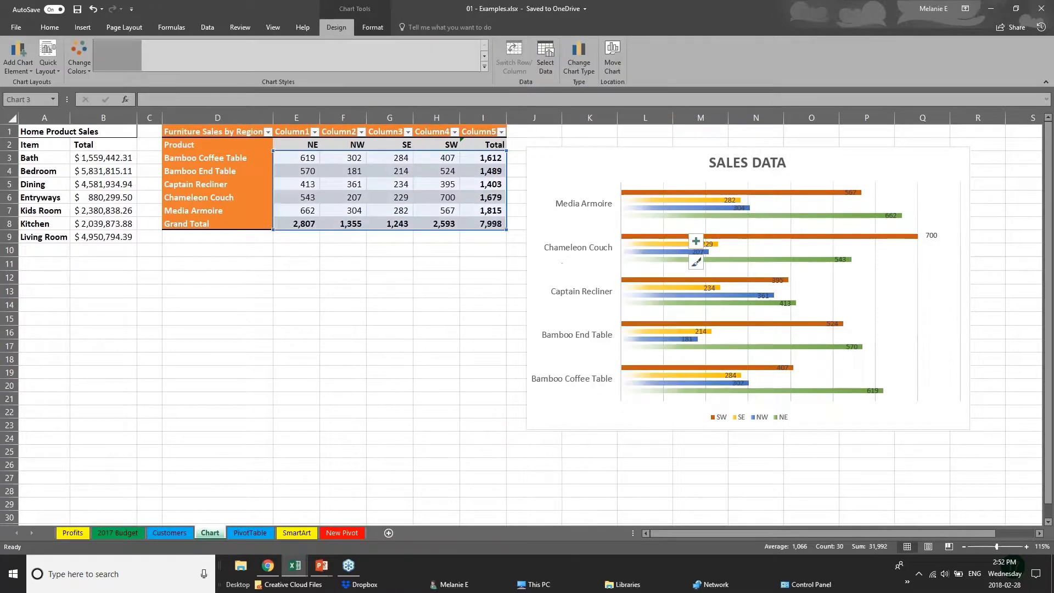
pyautogui.click(522, 424)
pyautogui.click(447, 420)
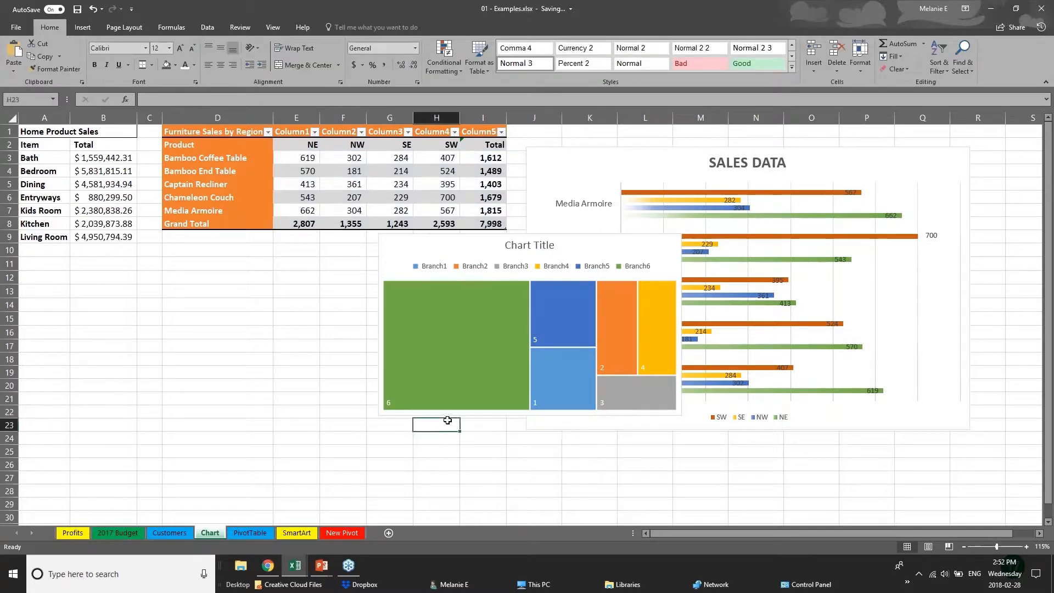
pyautogui.click(483, 244)
pyautogui.moveTo(482, 242); pyautogui.dragTo(275, 280)
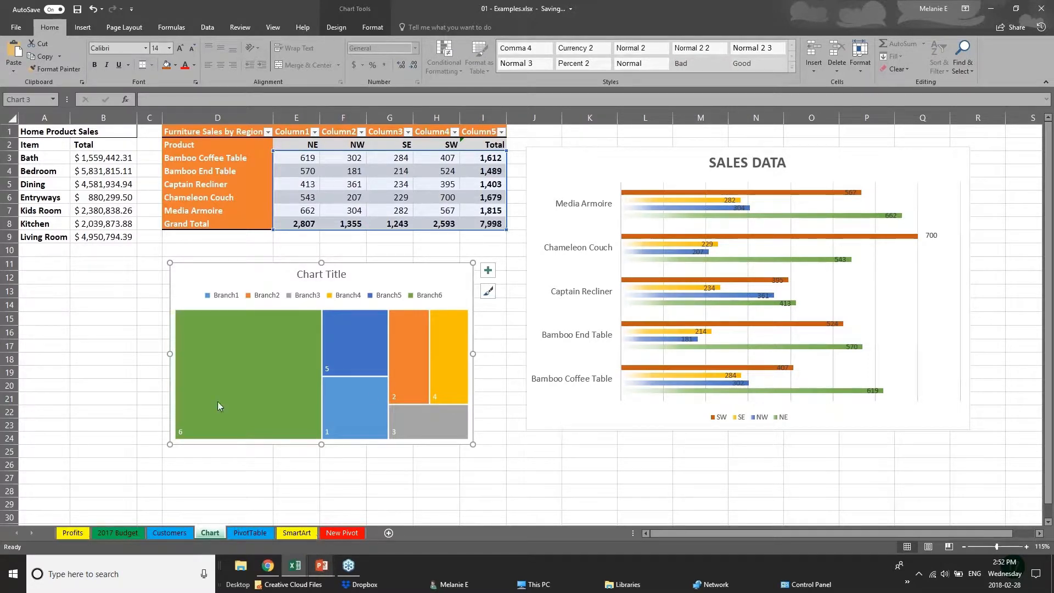
pyautogui.click(103, 372)
pyautogui.click(82, 27)
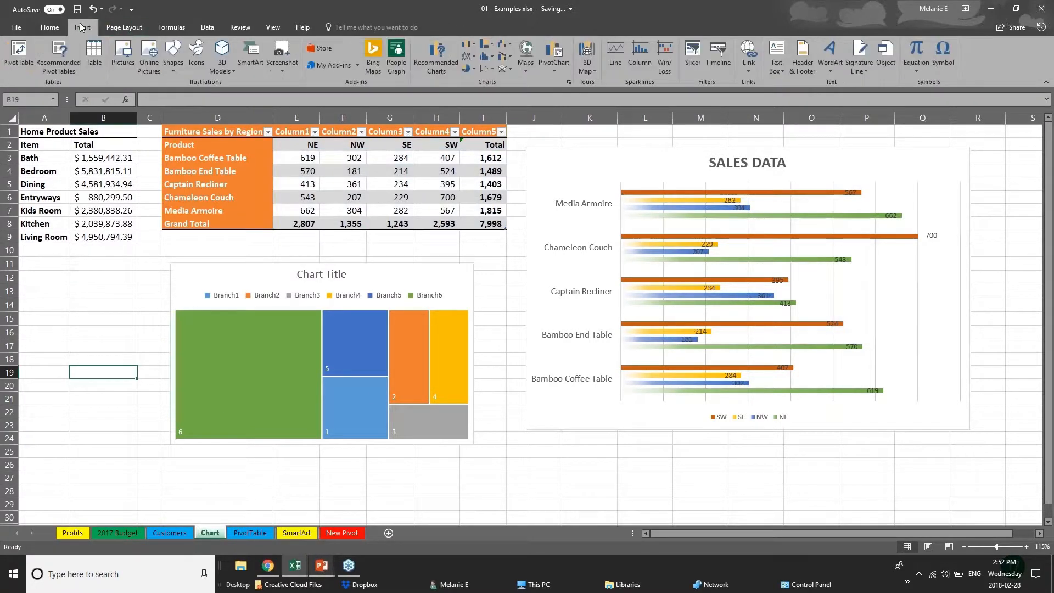
pyautogui.click(494, 58)
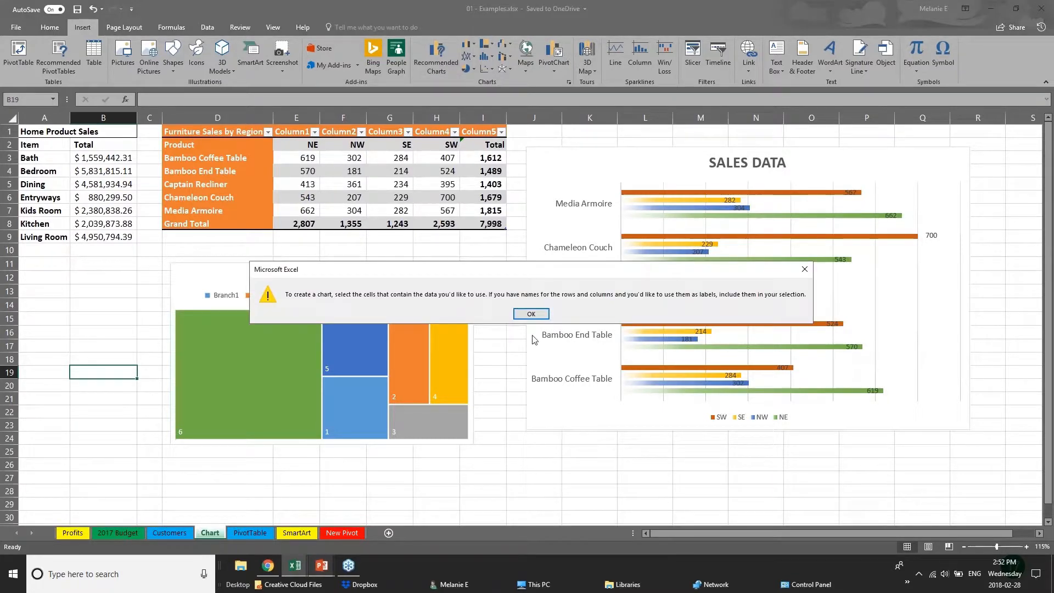
pyautogui.click(531, 314)
# - Preview the Waterfall, Treemap, Box & Whisker and Sunburst chart types for the furniture sales figures in E3:I8
pyautogui.click(344, 207)
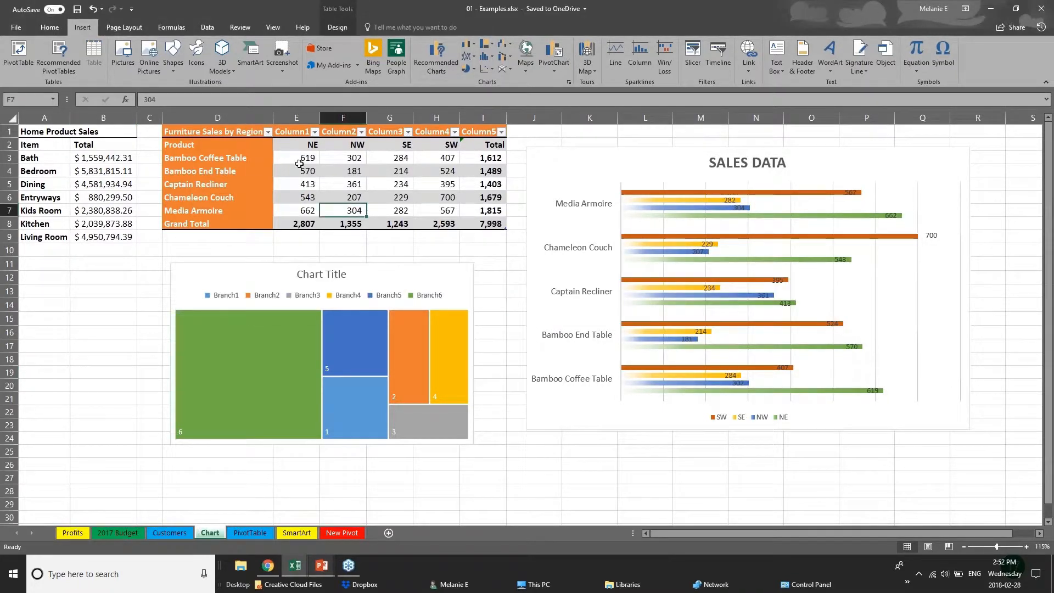
pyautogui.moveTo(299, 163); pyautogui.dragTo(502, 225)
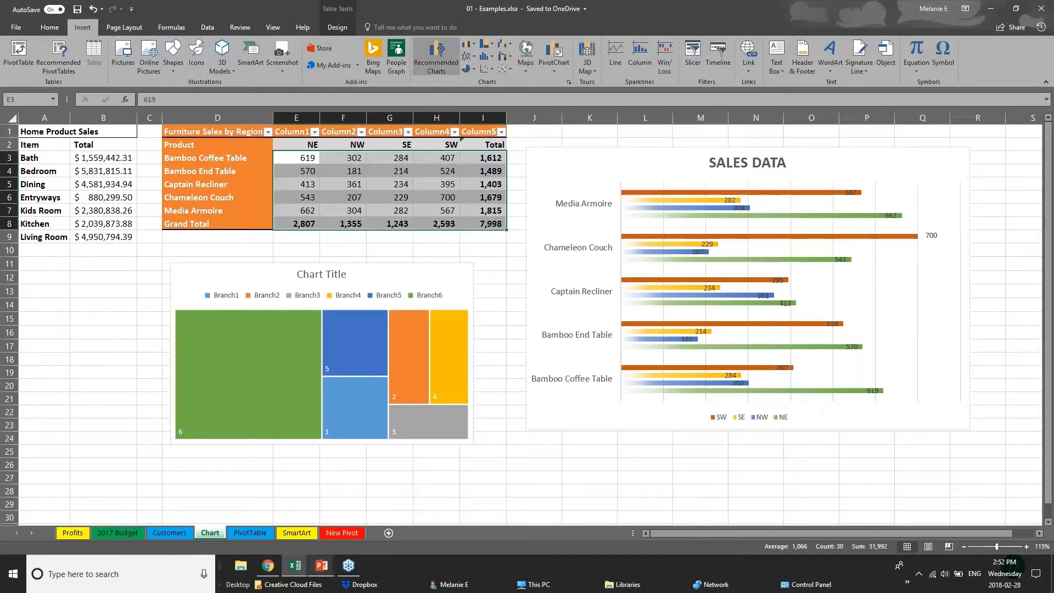
pyautogui.click(437, 54)
pyautogui.click(443, 138)
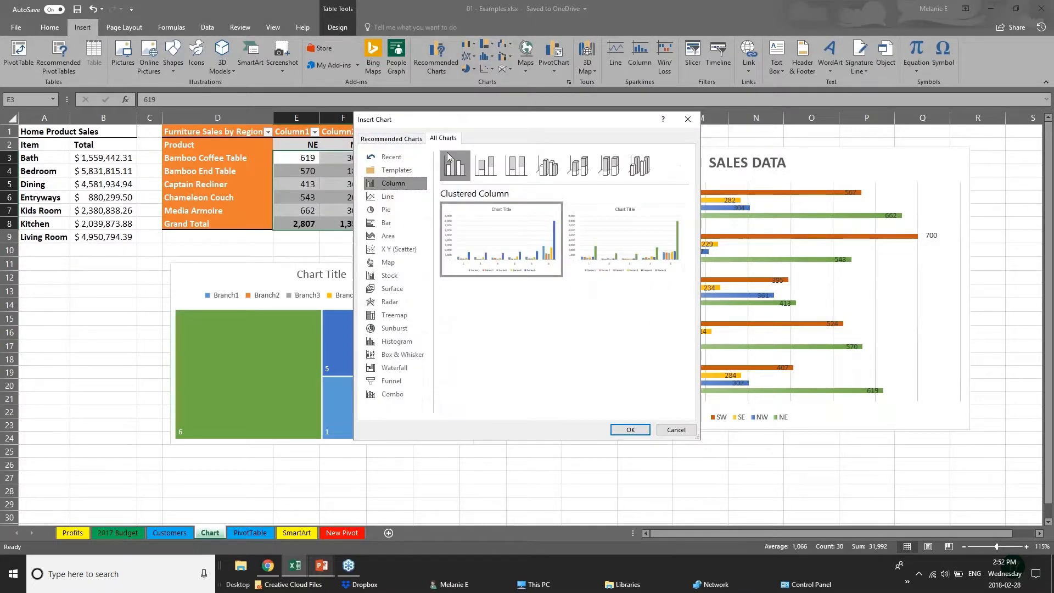
pyautogui.click(394, 368)
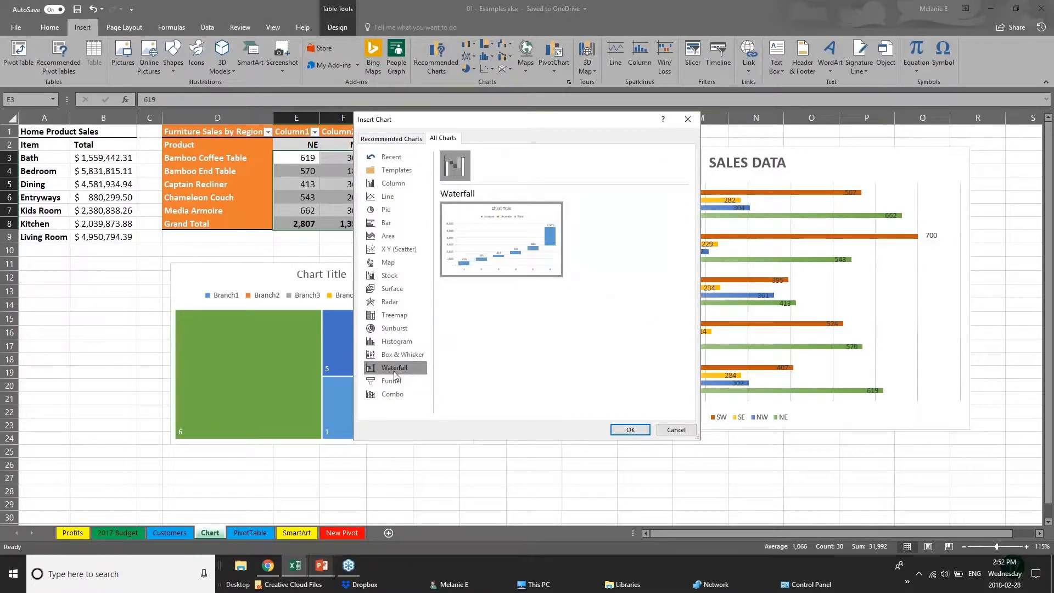
pyautogui.click(390, 318)
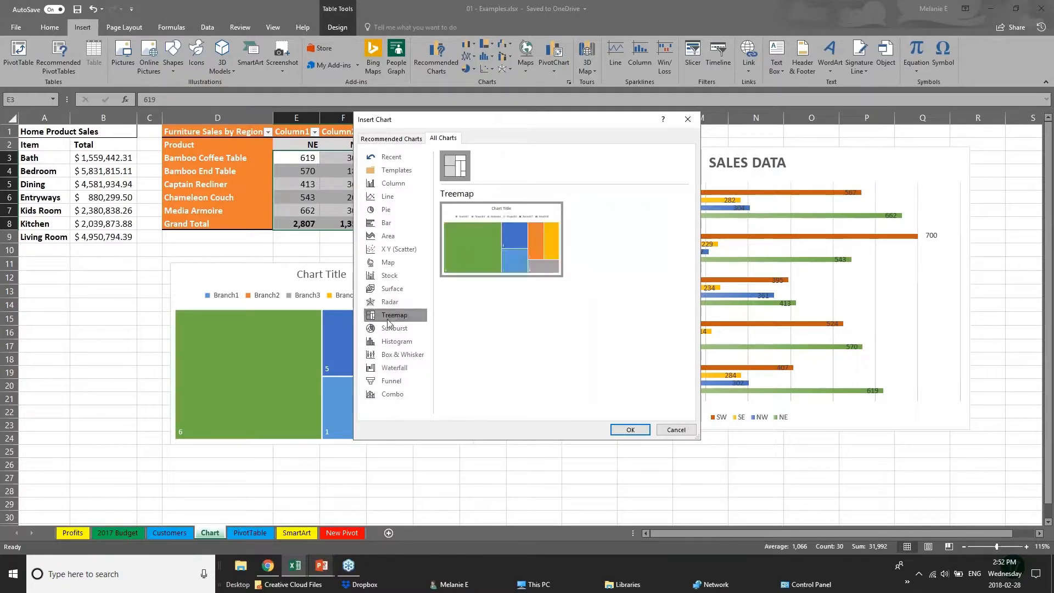
pyautogui.click(409, 357)
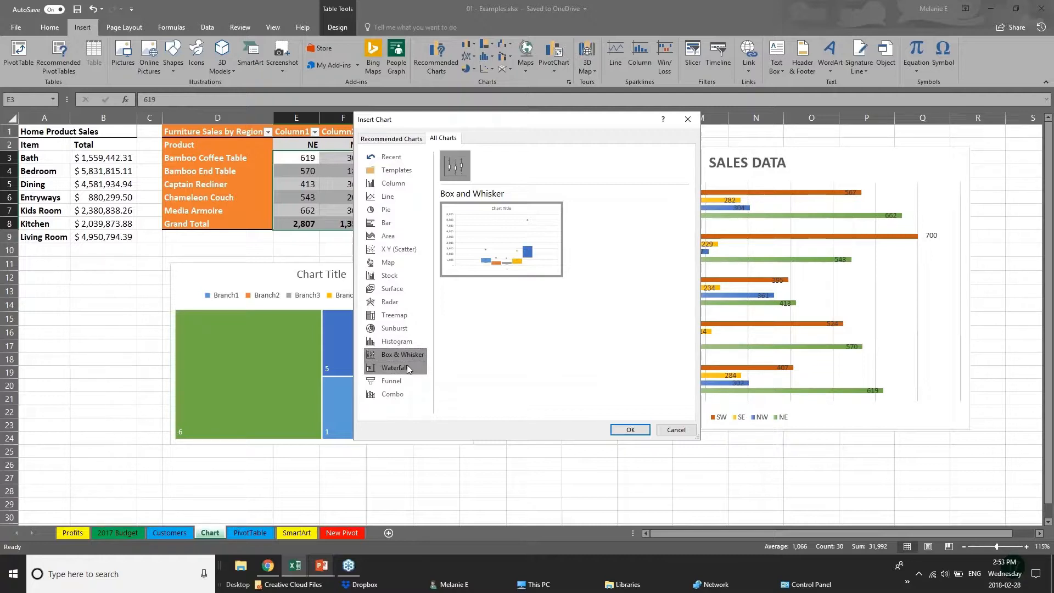
pyautogui.click(411, 328)
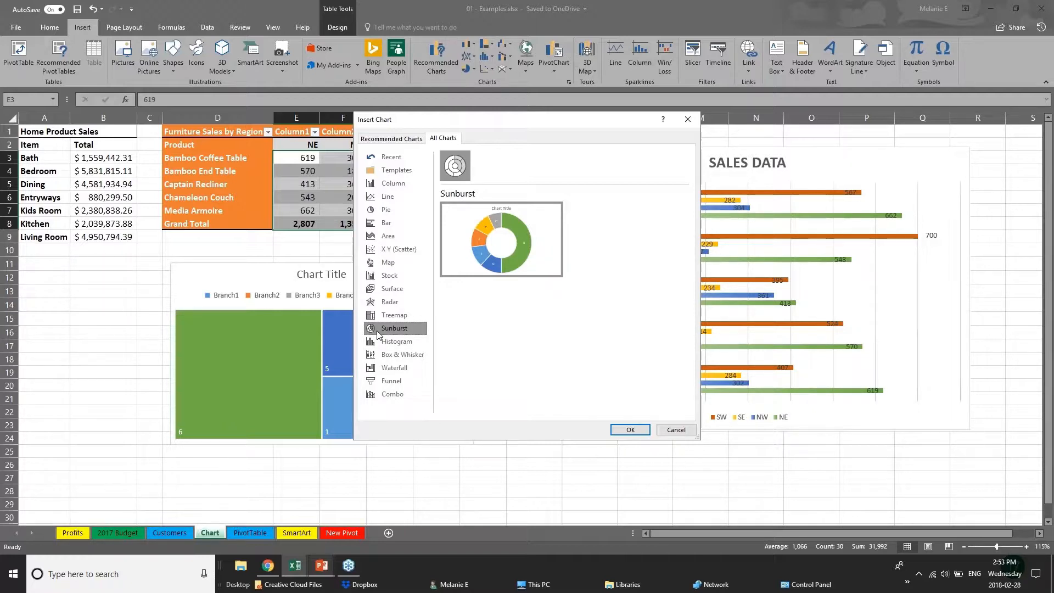
# - Preview the recommended Clustered Column and Line charts for the selected furniture sales figures without inserting any chart
pyautogui.click(383, 139)
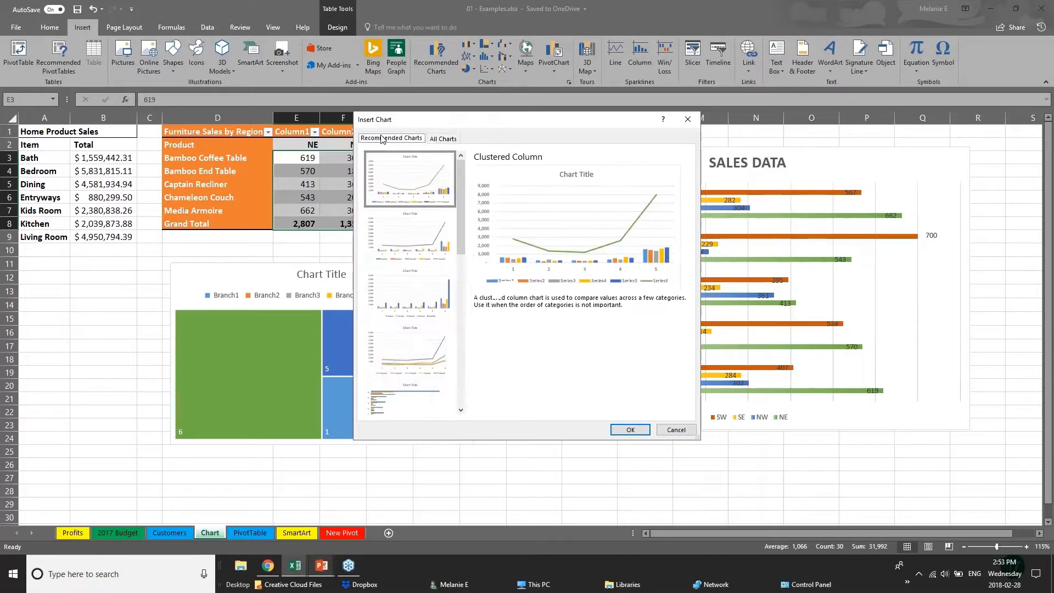
pyautogui.click(408, 242)
pyautogui.click(410, 318)
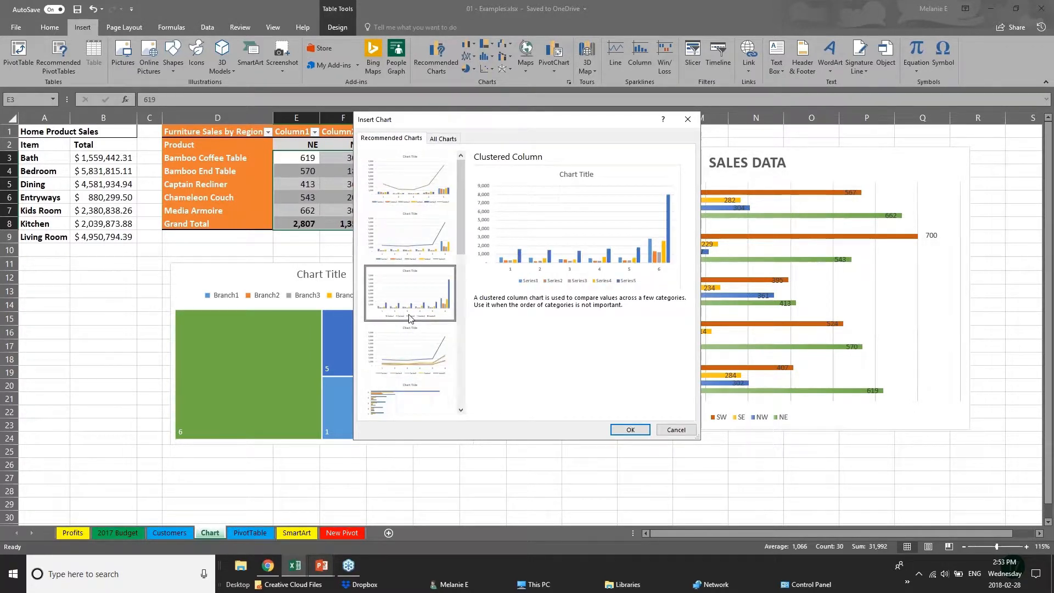
pyautogui.click(412, 342)
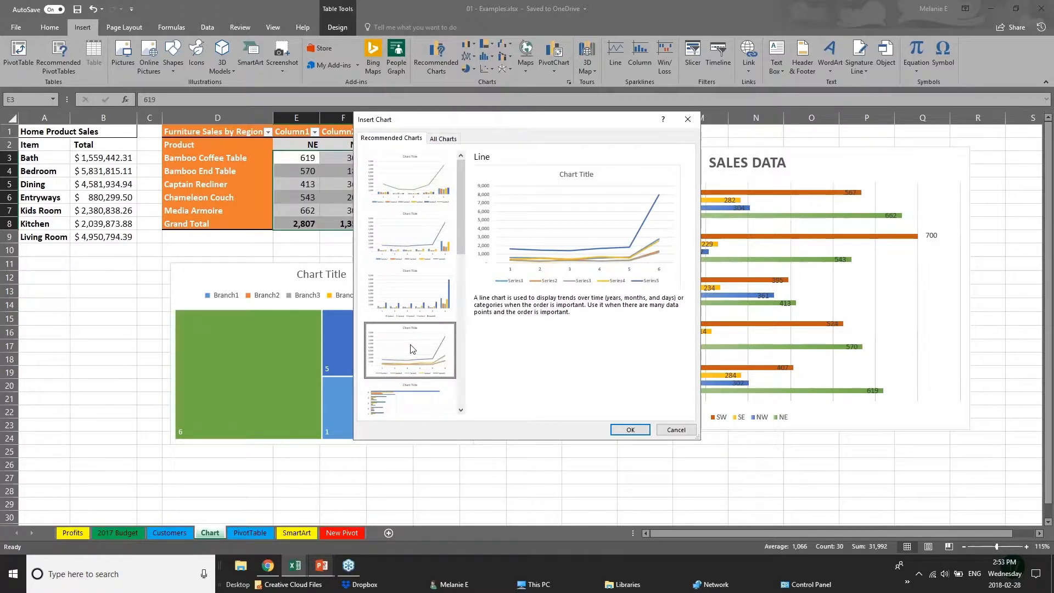
pyautogui.click(670, 431)
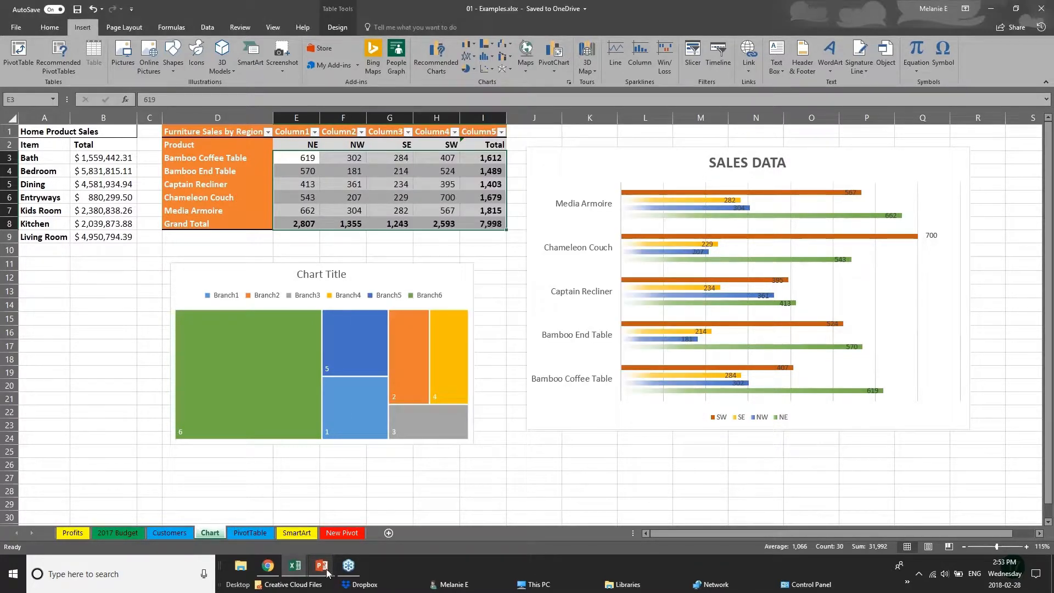
# - Switch back to the PowerPoint slide show and advance it from New Charts to the 3D Power Maps slide
pyautogui.moveTo(329, 574)
pyautogui.click(384, 511)
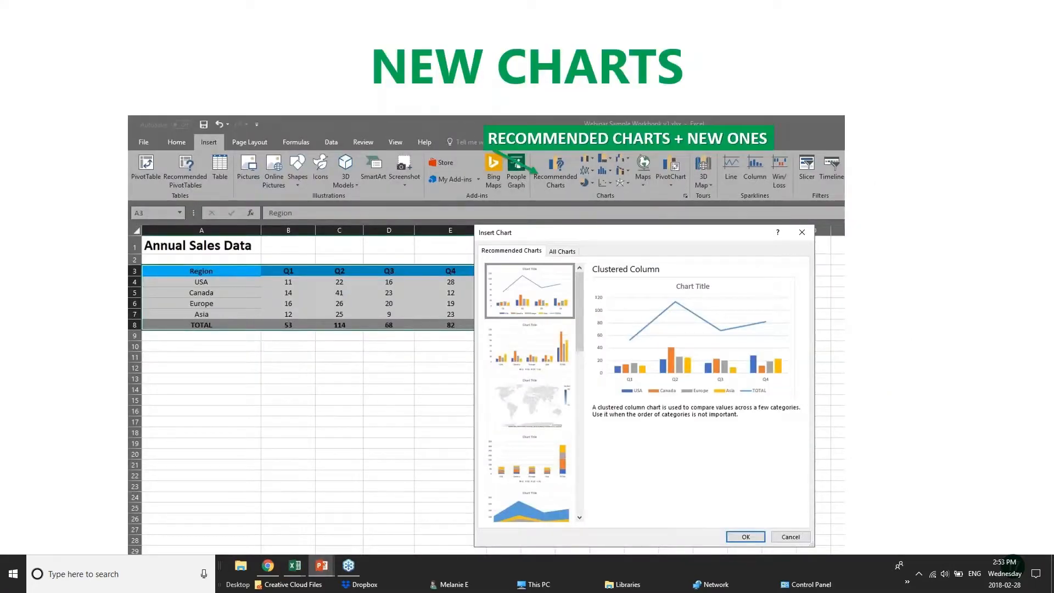
pyautogui.click(485, 364)
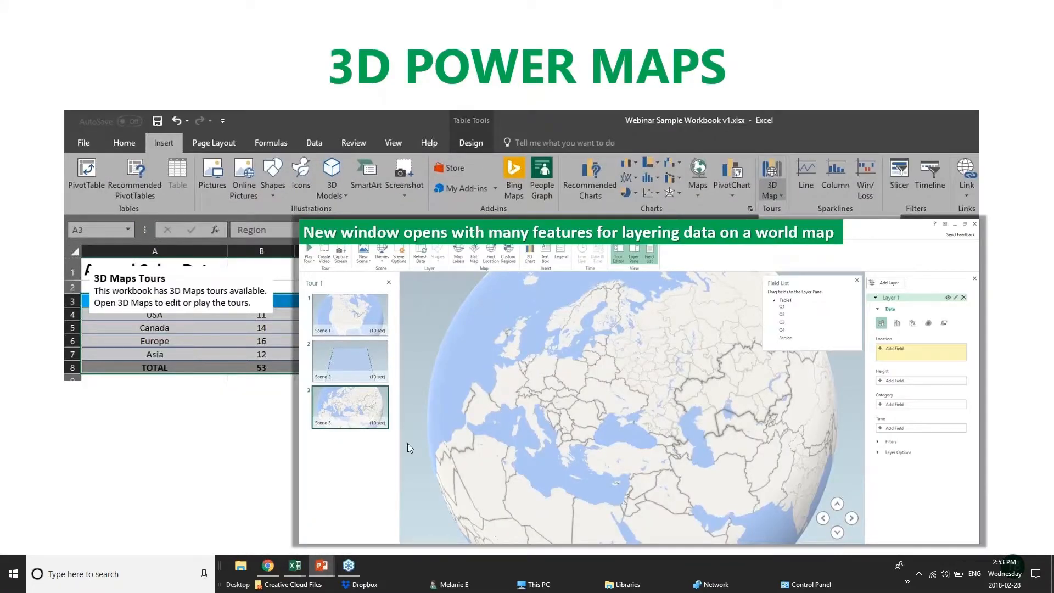
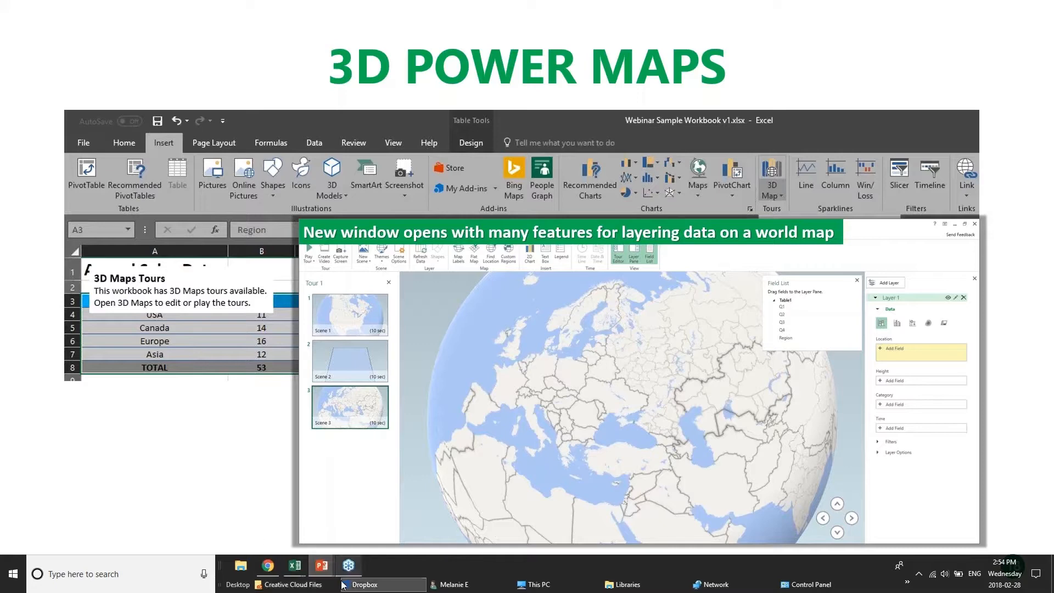
# - Switch to the 01 - Examples.xlsx workbook and show the 3D Map options for the selected furniture sales figures
pyautogui.moveTo(295, 565)
pyautogui.click(174, 529)
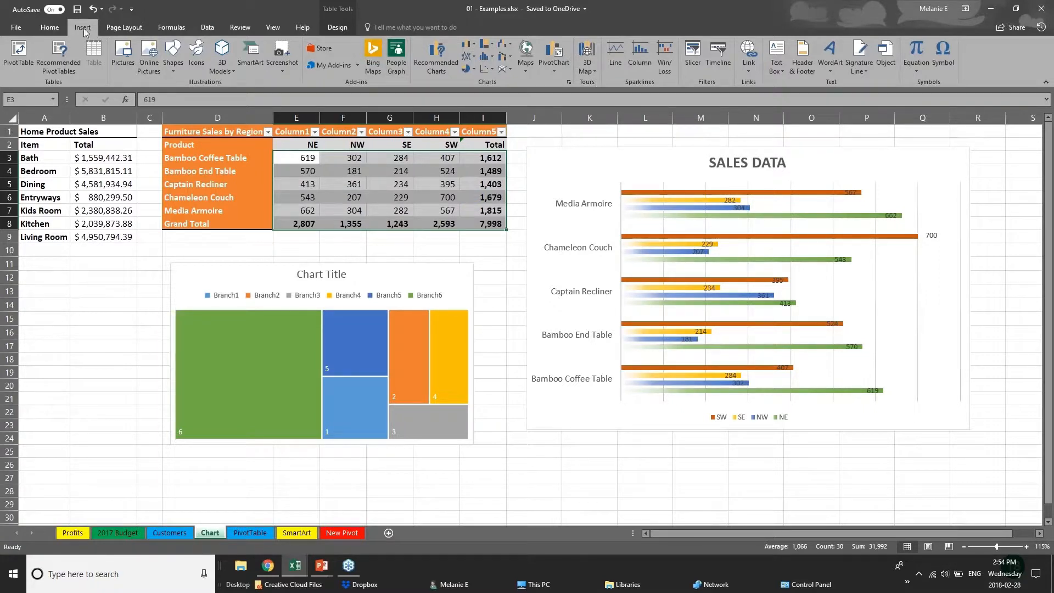
pyautogui.click(594, 71)
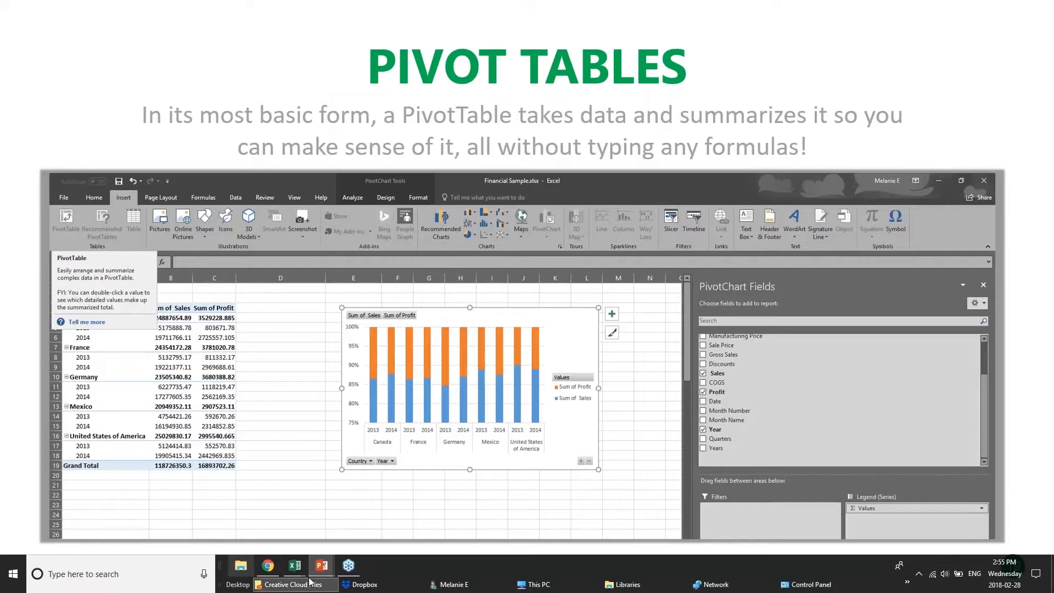
# - Switch to pivotTables.xlsx and view its DateGrouping, OtherGrouping and Slicers sheets
pyautogui.moveTo(290, 571)
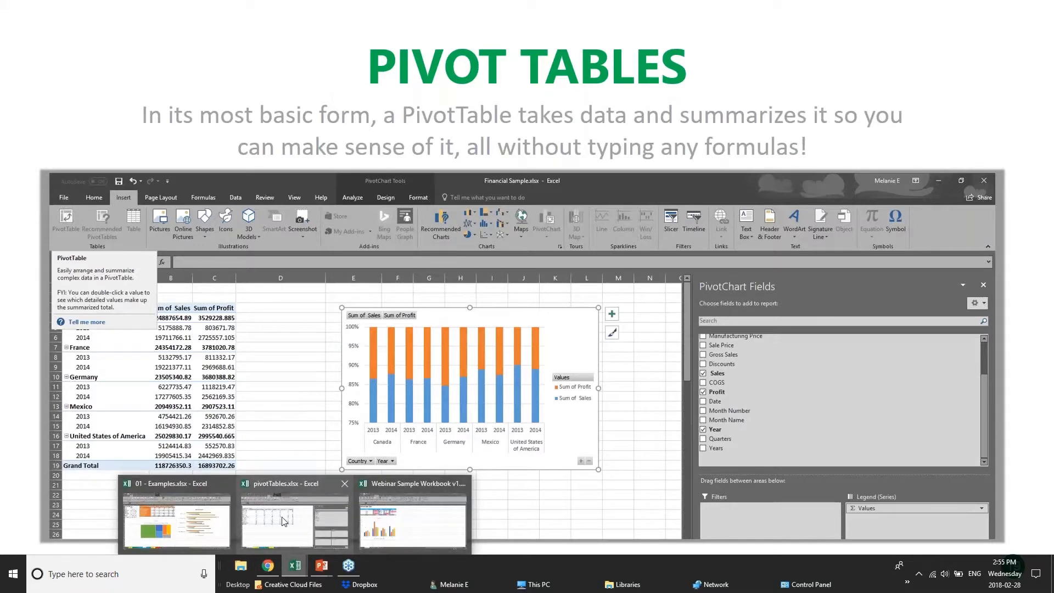
pyautogui.click(313, 519)
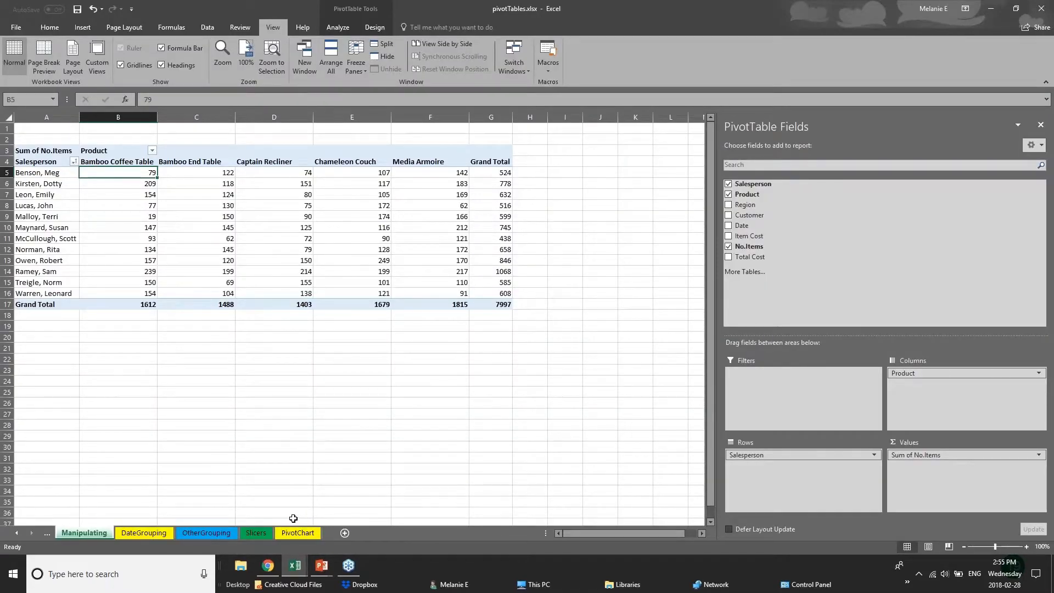
pyautogui.click(162, 533)
pyautogui.click(223, 533)
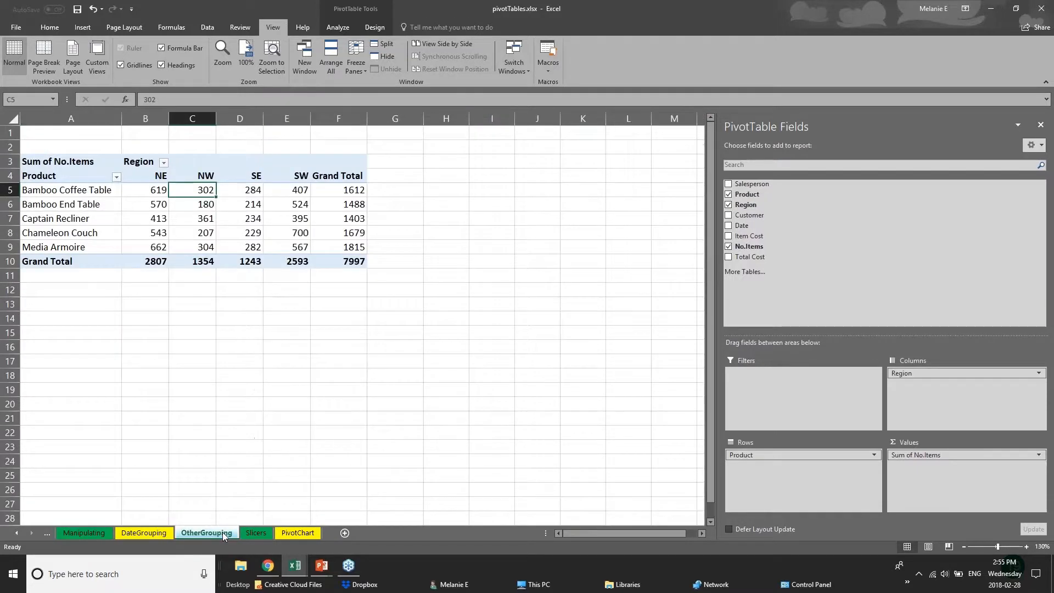
pyautogui.click(263, 532)
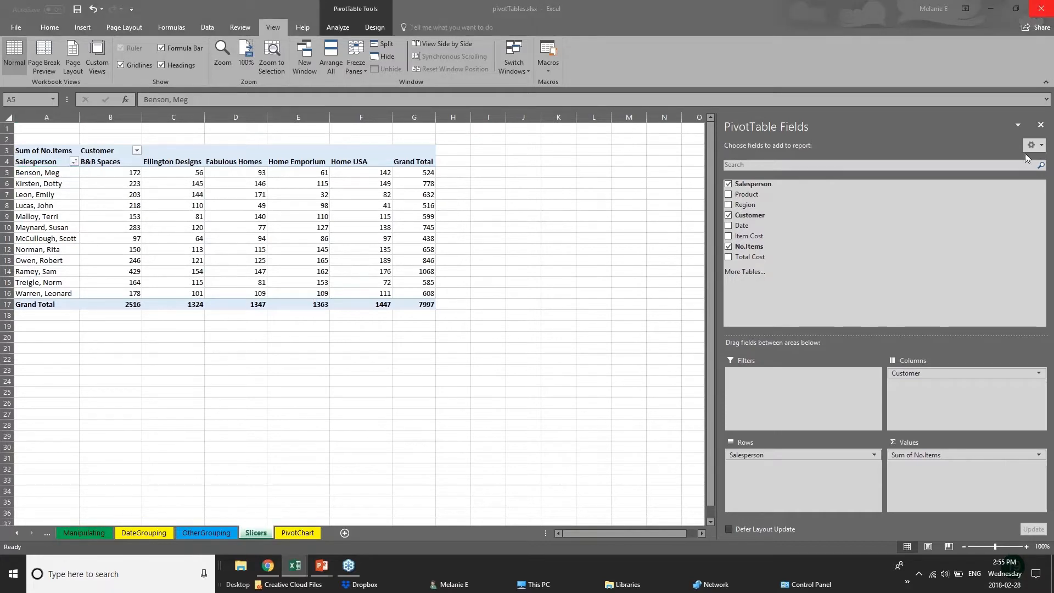
# - Close the PivotTable Fields pane on the Slicers sheet and select the entire PivotTable in A3:G17
pyautogui.click(1041, 125)
pyautogui.click(326, 279)
pyautogui.click(113, 294)
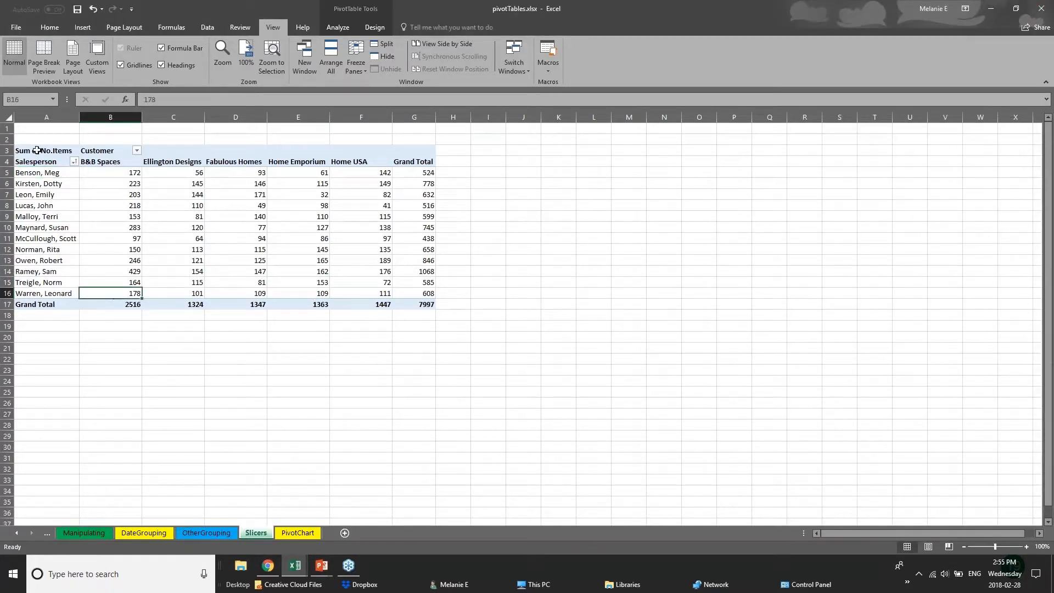
pyautogui.click(39, 144)
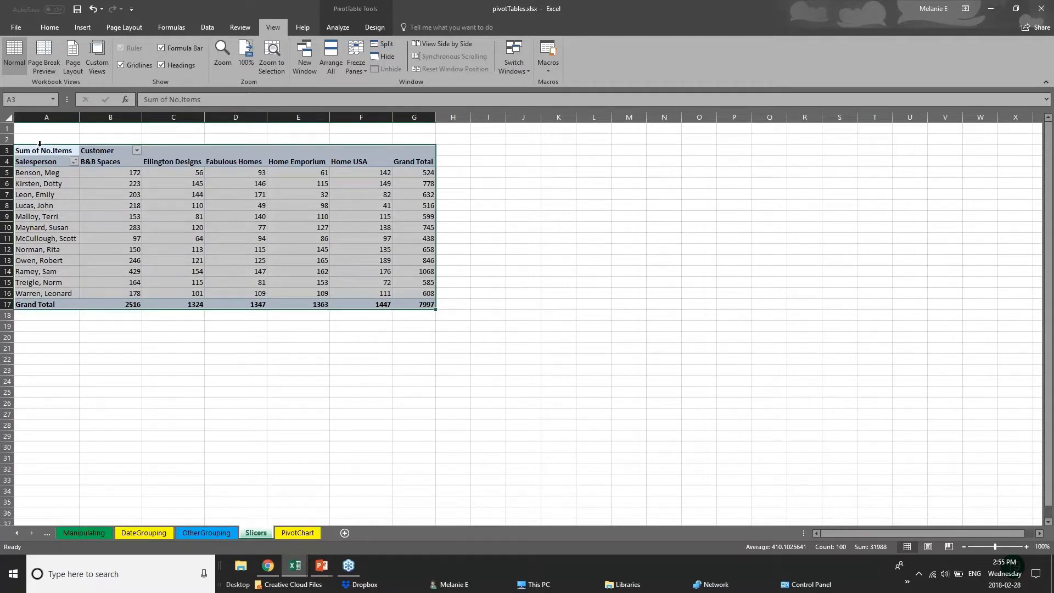
# - Switch to the PowerPoint Pivot Tables slide and return to the pivotTables.xlsx workbook
pyautogui.click(323, 567)
pyautogui.click(351, 526)
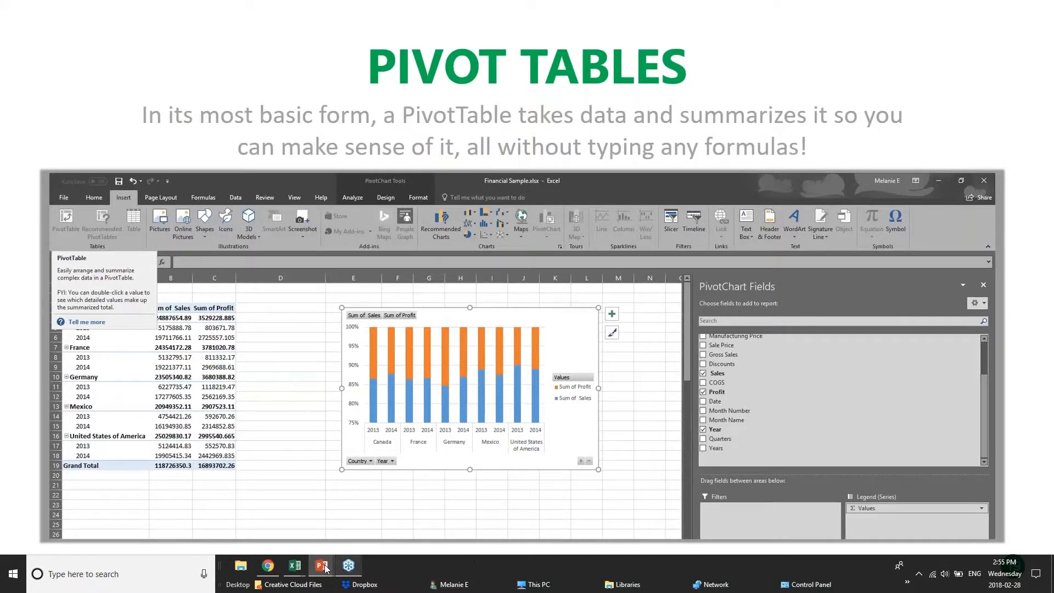
pyautogui.click(295, 566)
pyautogui.click(306, 527)
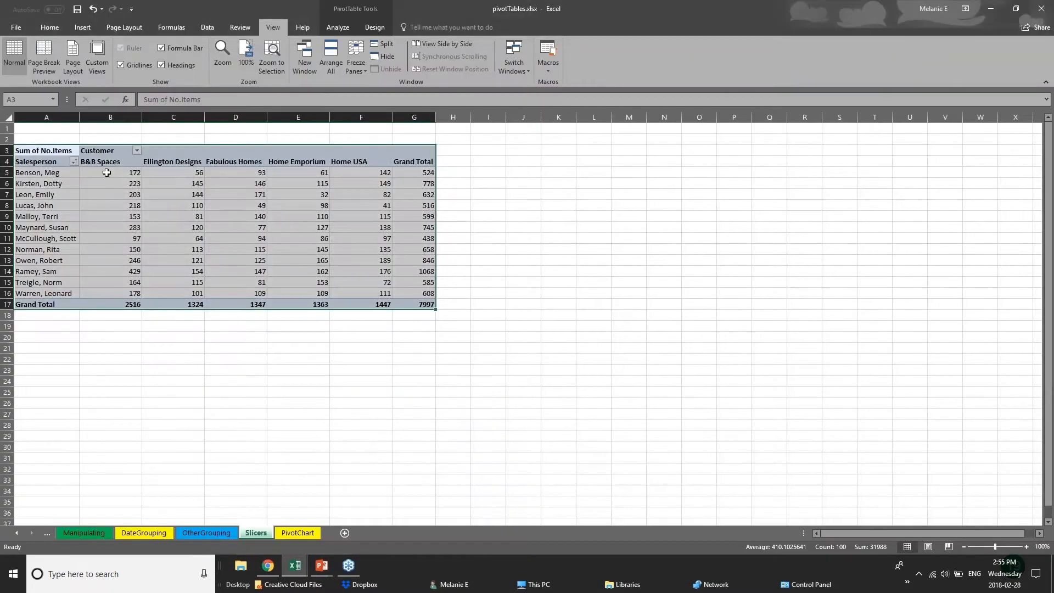
# - Examine how the Slicers sheet's PivotTable summarizes item counts by salesperson row and by customer column
pyautogui.click(122, 186)
pyautogui.click(29, 175)
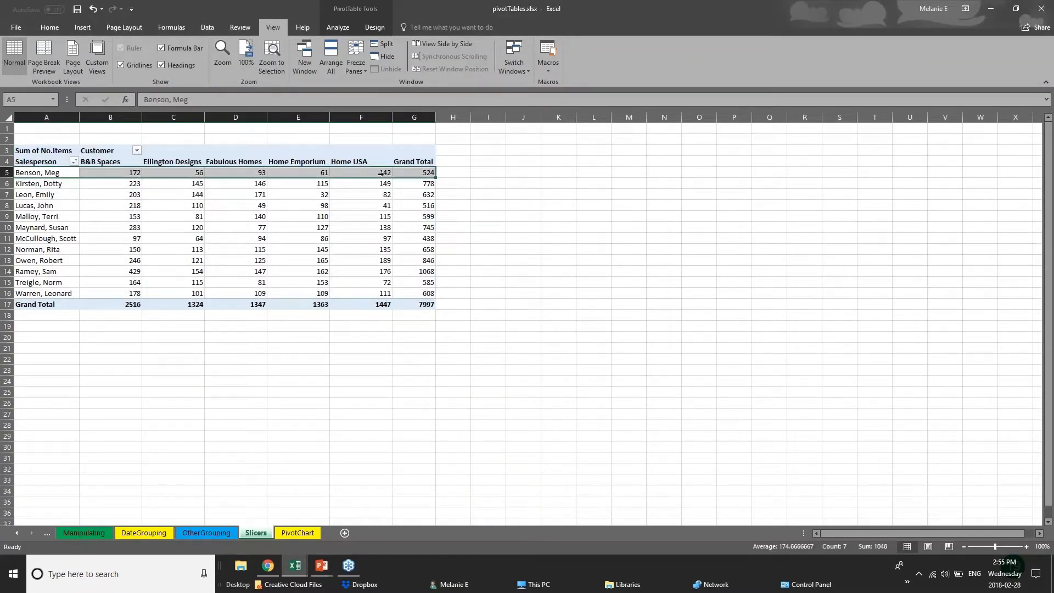
pyautogui.click(452, 172)
pyautogui.moveTo(72, 194); pyautogui.dragTo(130, 201)
pyautogui.click(172, 165)
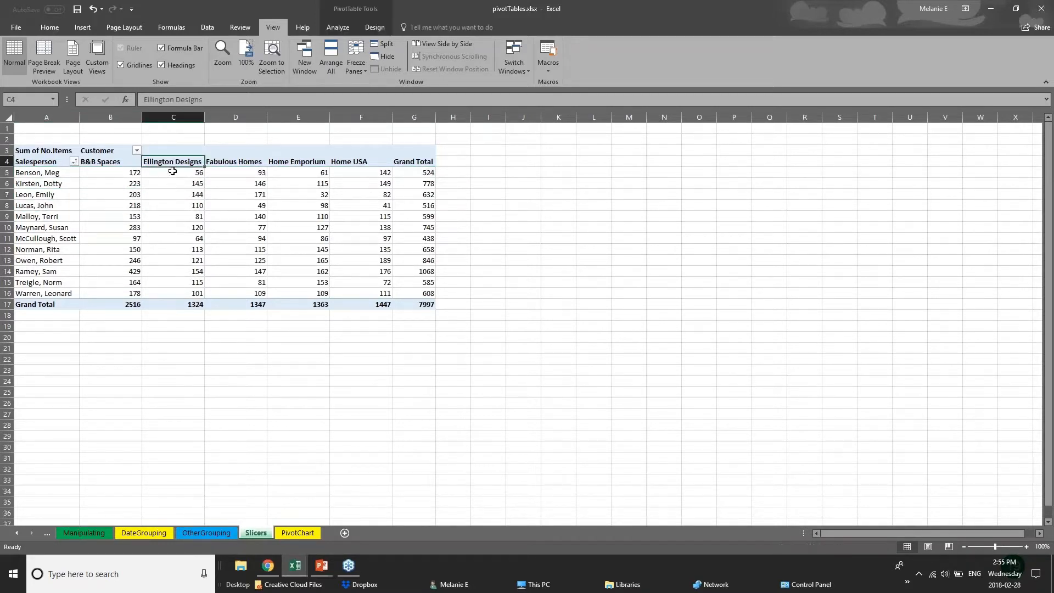
pyautogui.moveTo(172, 171); pyautogui.dragTo(176, 304)
pyautogui.click(226, 339)
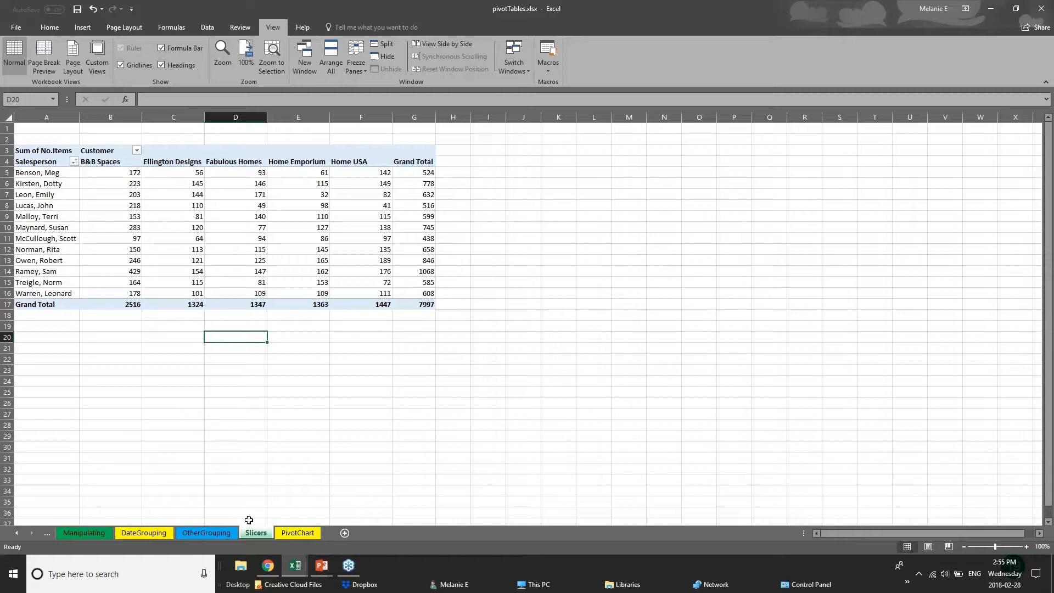
# - Revisit the OtherGrouping and Slicers sheets, and open the PivotTable sheet in the 01 - Examples.xlsx workbook
pyautogui.click(219, 533)
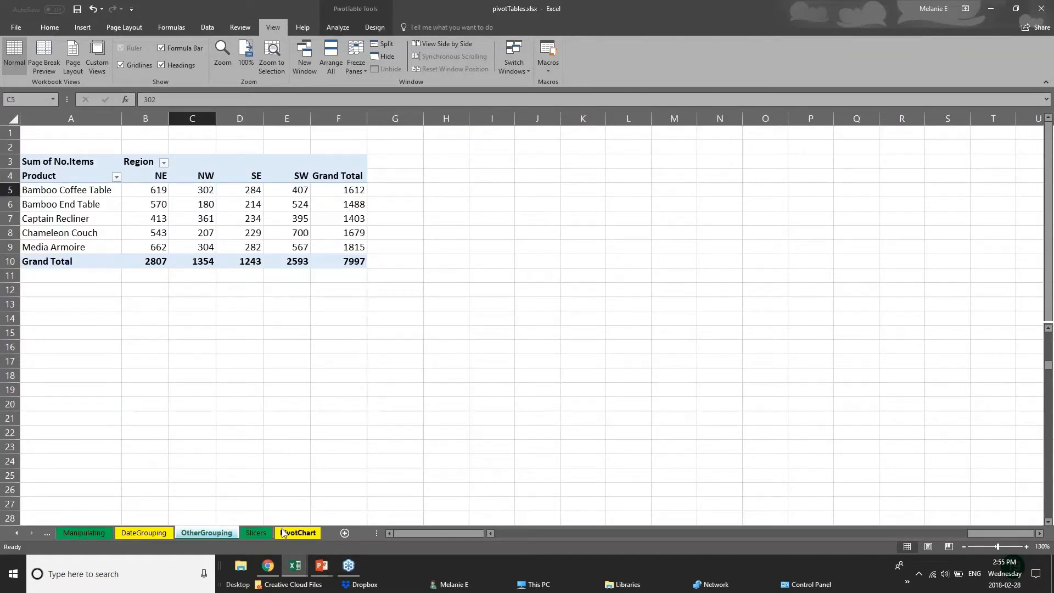
pyautogui.click(255, 532)
pyautogui.moveTo(294, 565)
pyautogui.click(217, 530)
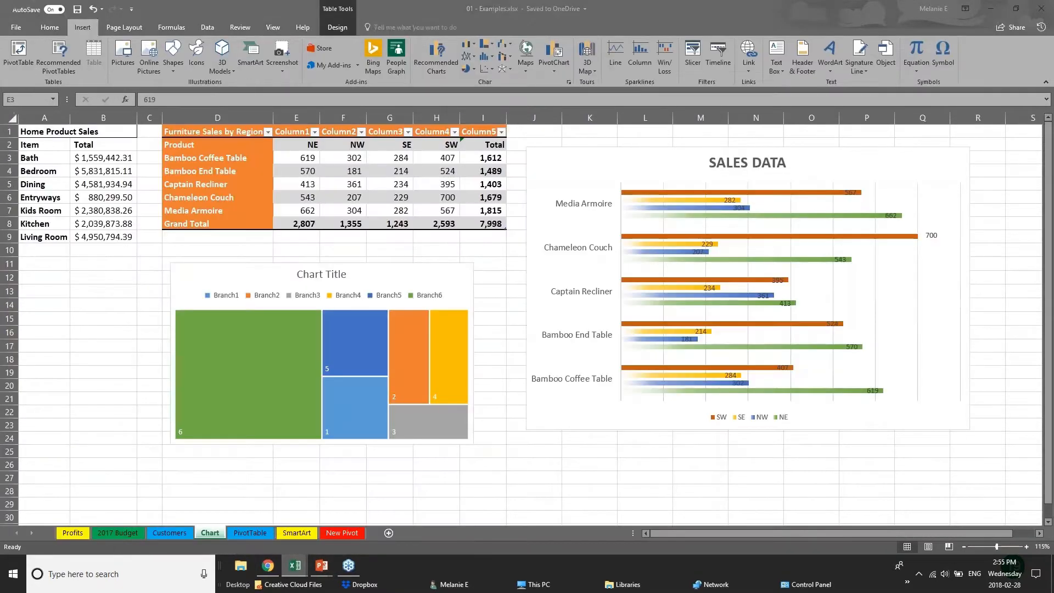
pyautogui.click(256, 533)
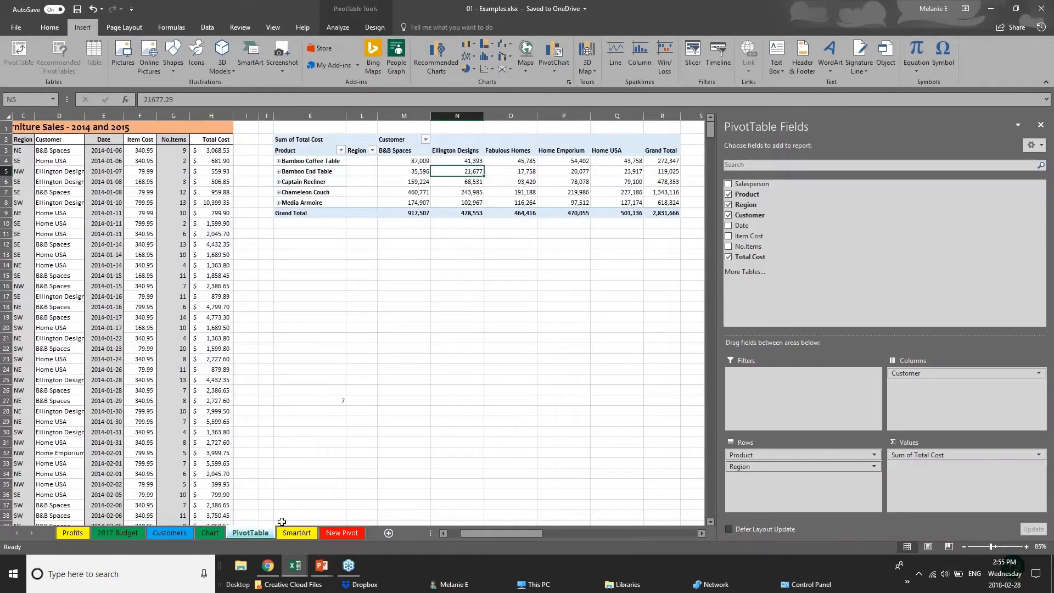
# - Close the PivotTable Fields pane and delete the existing PivotTable beside the furniture sales data
pyautogui.click(1040, 125)
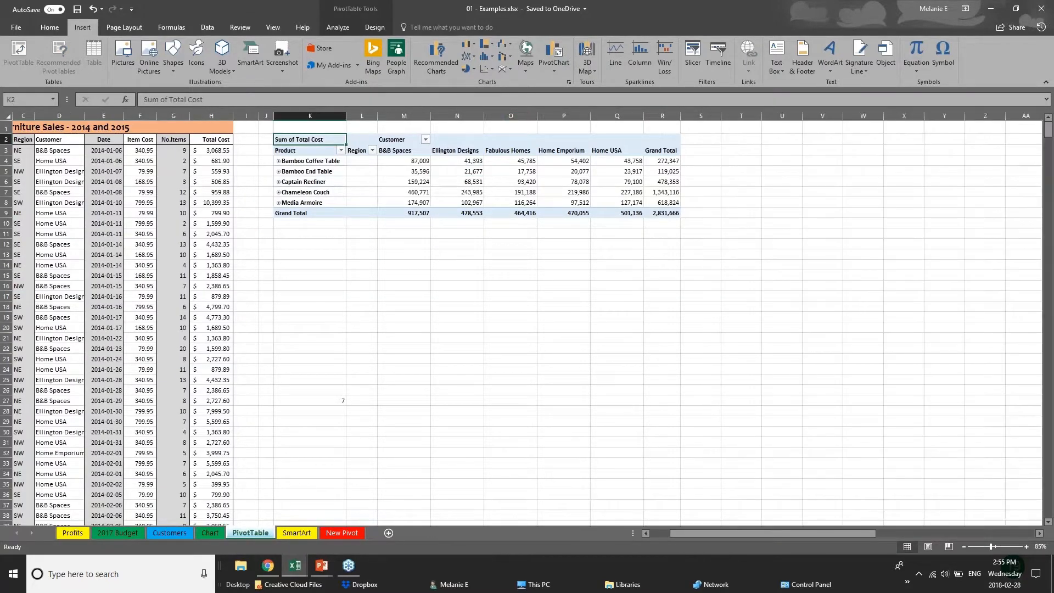
pyautogui.moveTo(285, 125); pyautogui.dragTo(740, 234)
pyautogui.press('Delete')
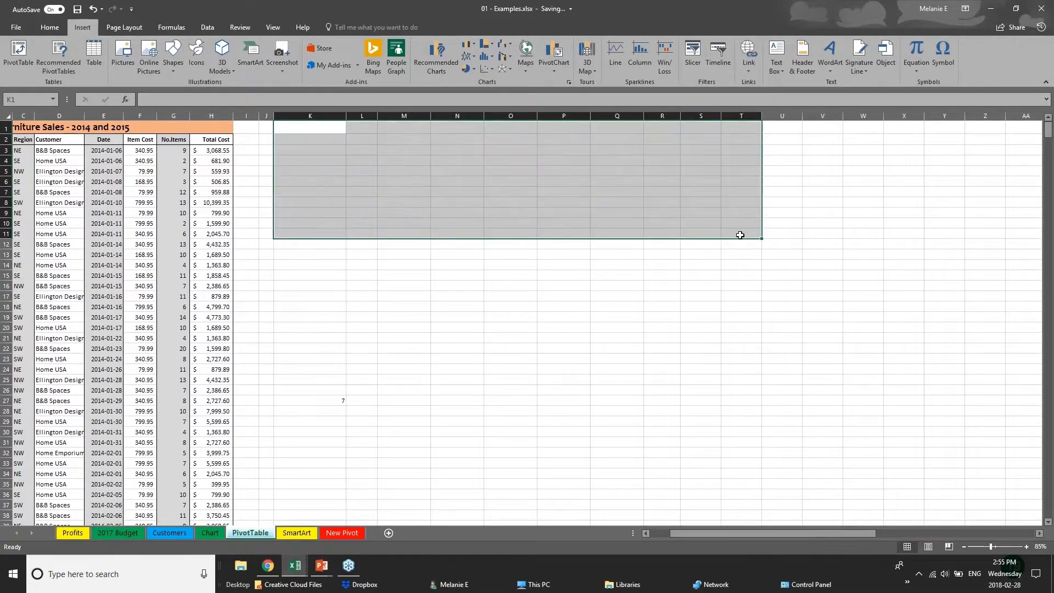
# - Examine the Furniture Sales - 2014 and 2015 source data, including its salesperson, region and total cost columns
pyautogui.click(149, 221)
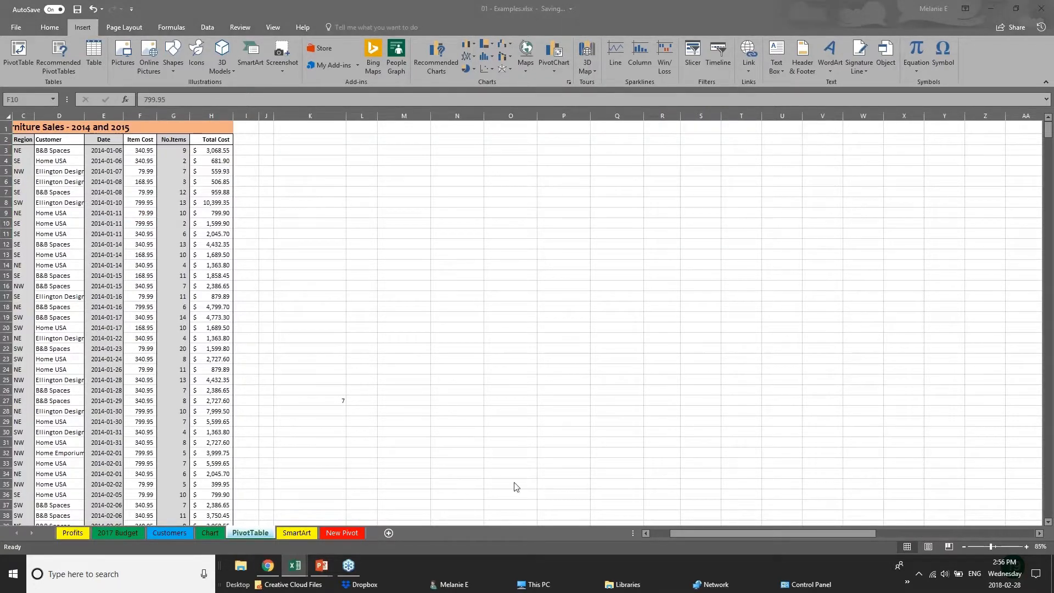
pyautogui.click(687, 530)
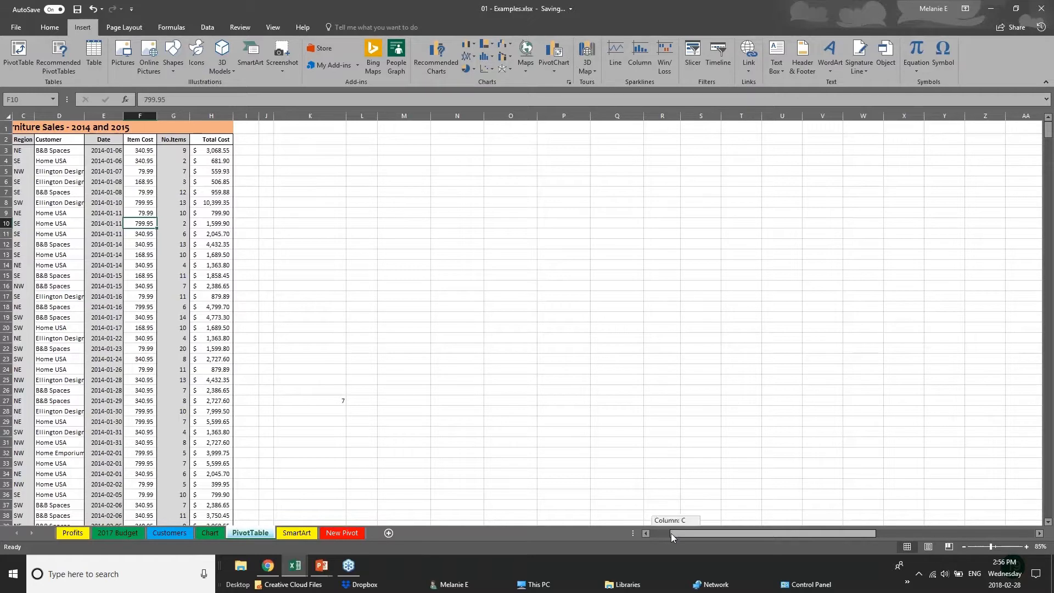
pyautogui.moveTo(671, 533); pyautogui.dragTo(651, 533)
pyautogui.click(41, 171)
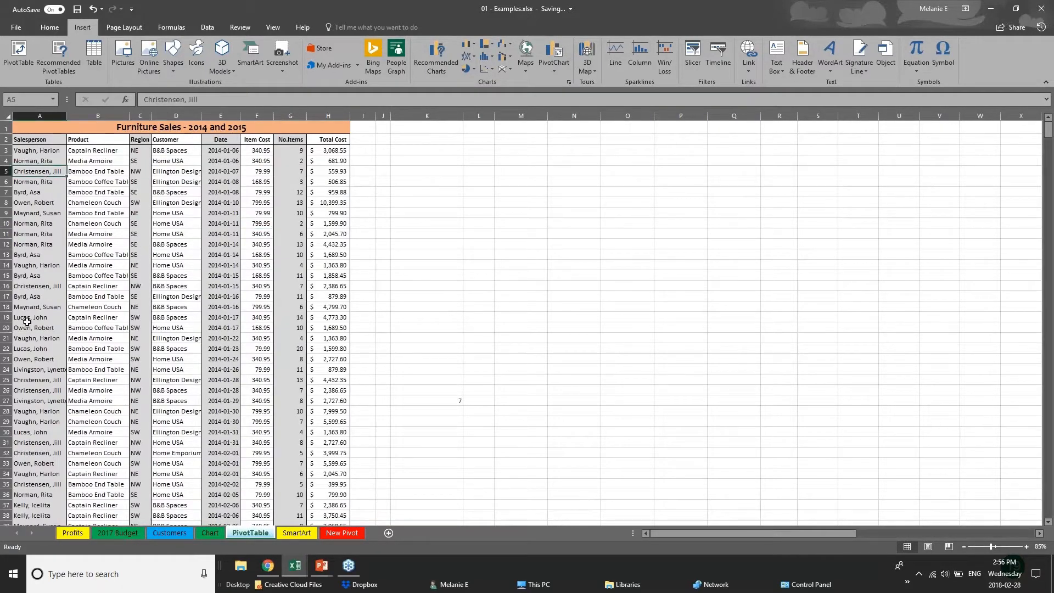
pyautogui.scroll(-2, 26, 321)
pyautogui.scroll(2, 159, 214)
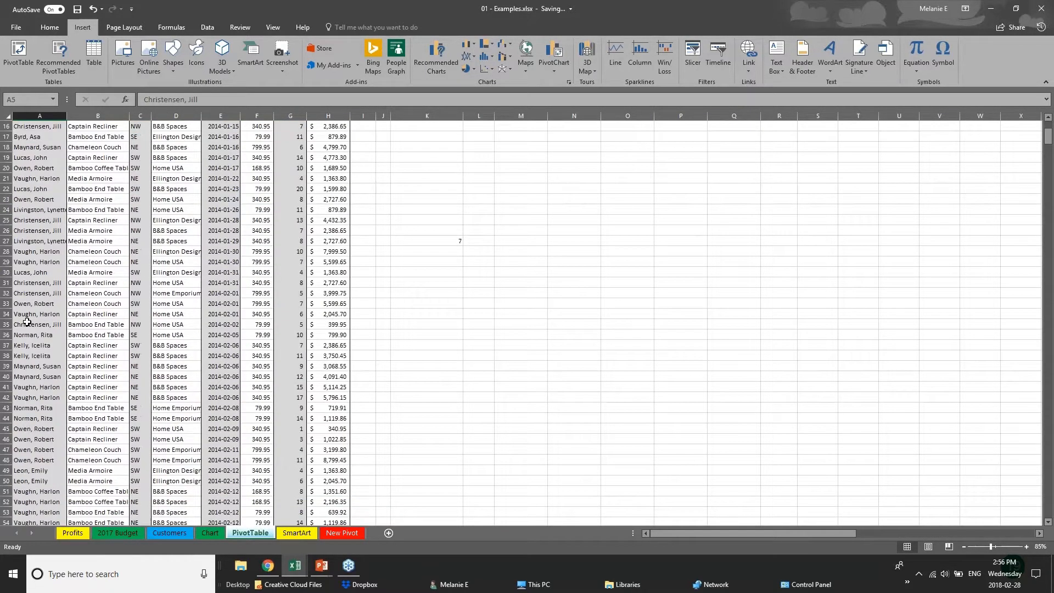
pyautogui.click(321, 154)
pyautogui.click(325, 222)
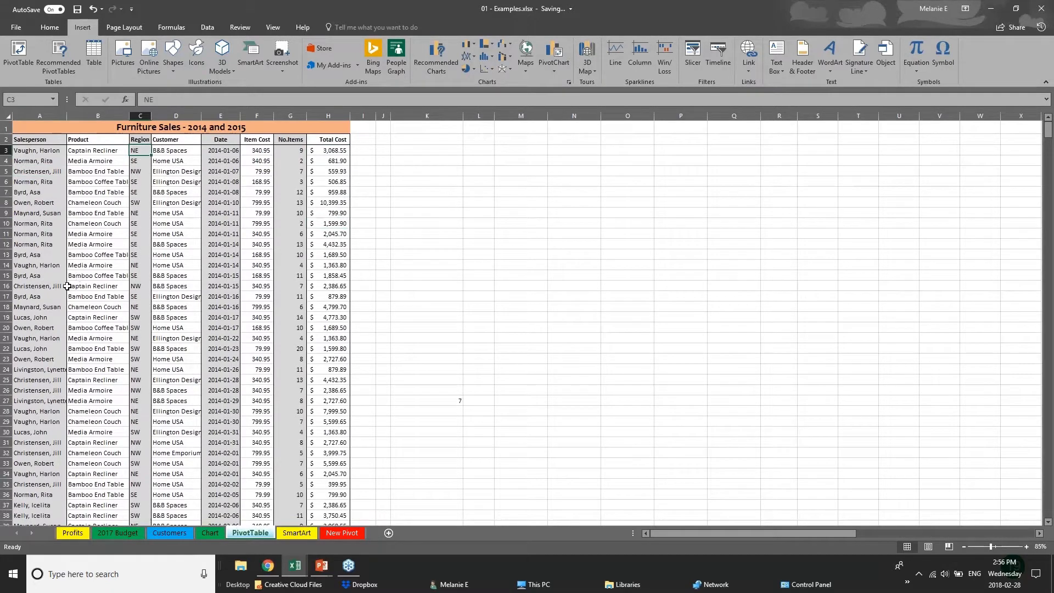
pyautogui.click(63, 306)
pyautogui.scroll(-5, 69, 438)
pyautogui.scroll(-20, 69, 438)
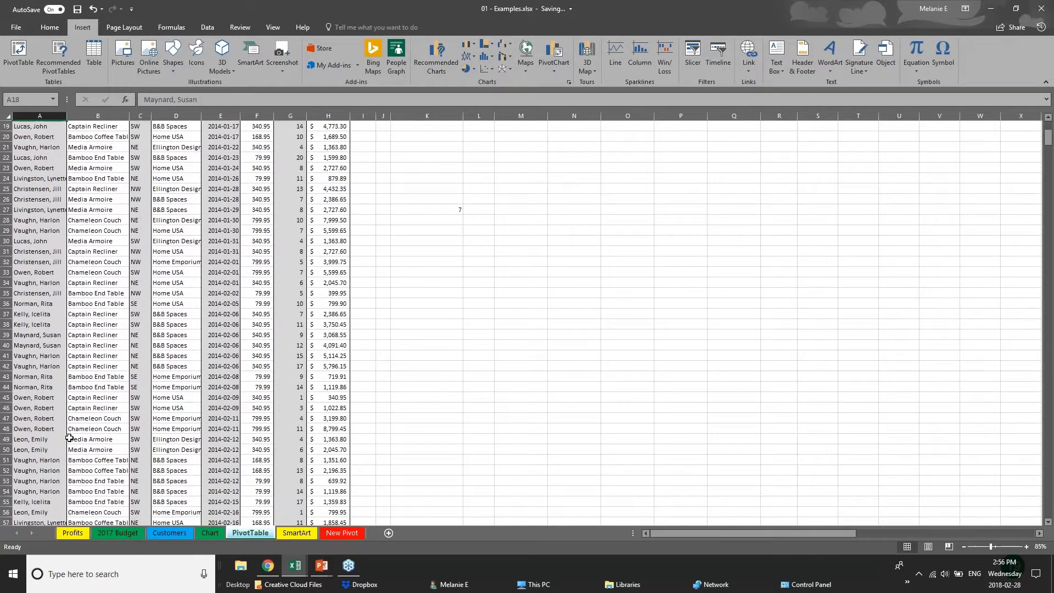
pyautogui.scroll(9, 69, 437)
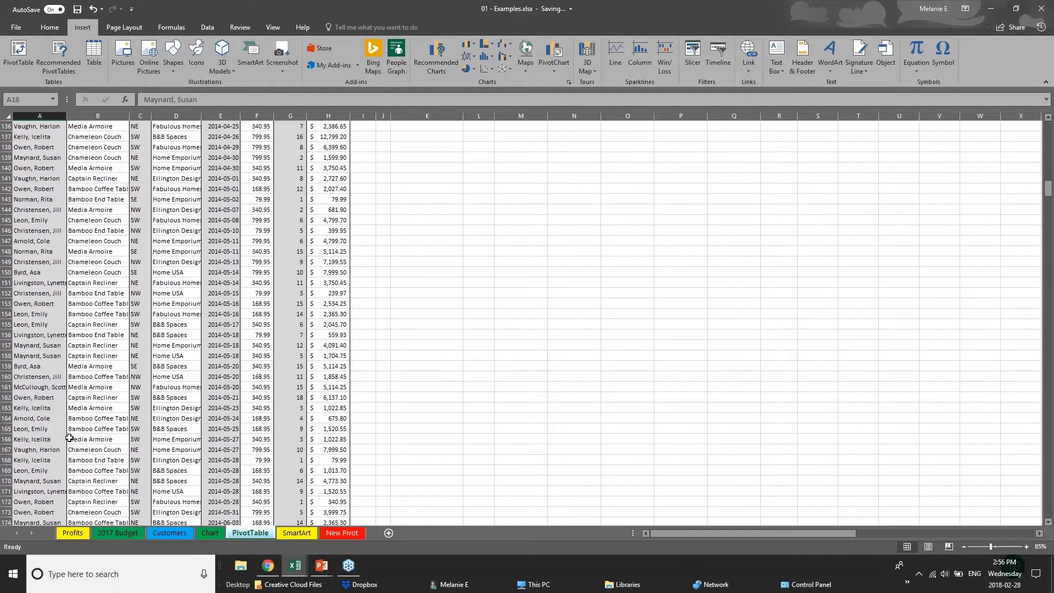
pyautogui.scroll(19, 69, 438)
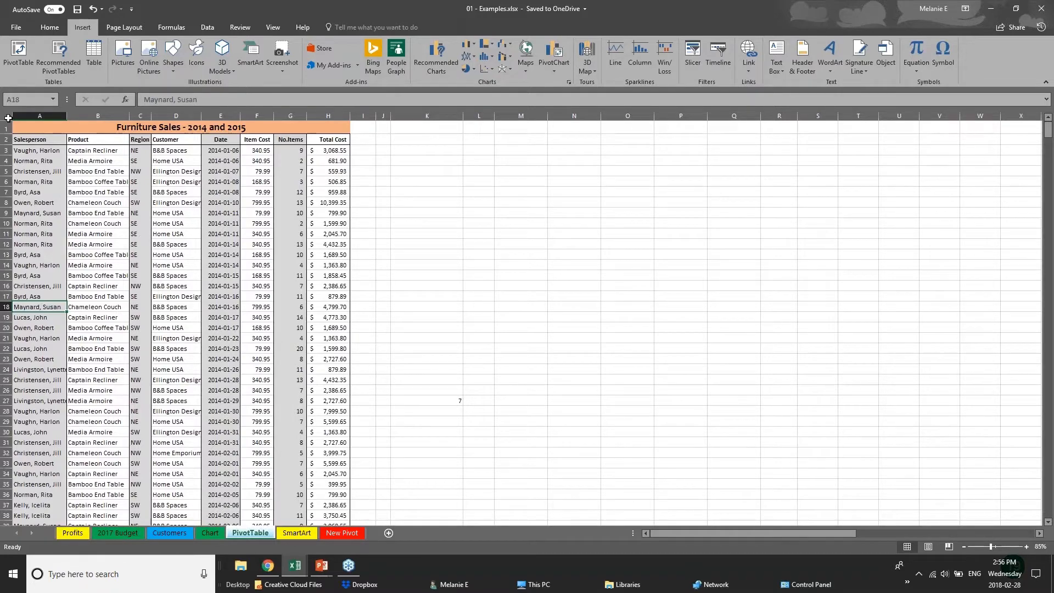
pyautogui.click(8, 117)
pyautogui.click(429, 264)
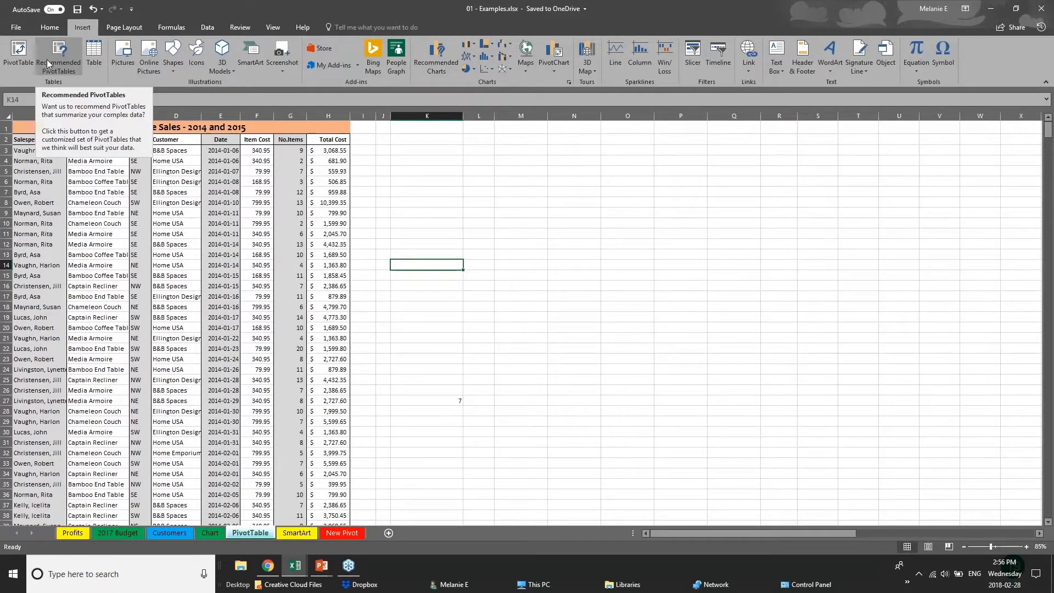
pyautogui.click(15, 66)
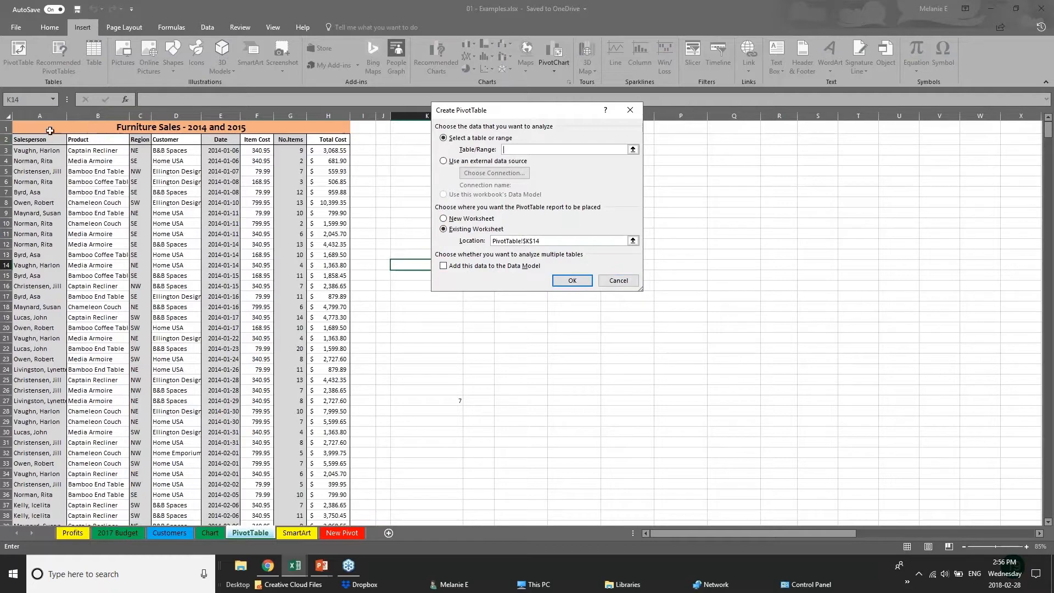
pyautogui.click(32, 126)
pyautogui.press('Escape')
# - Try to create a PivotTable on a new worksheet from the entire PivotTable sheet, columns A to AM
pyautogui.click(8, 116)
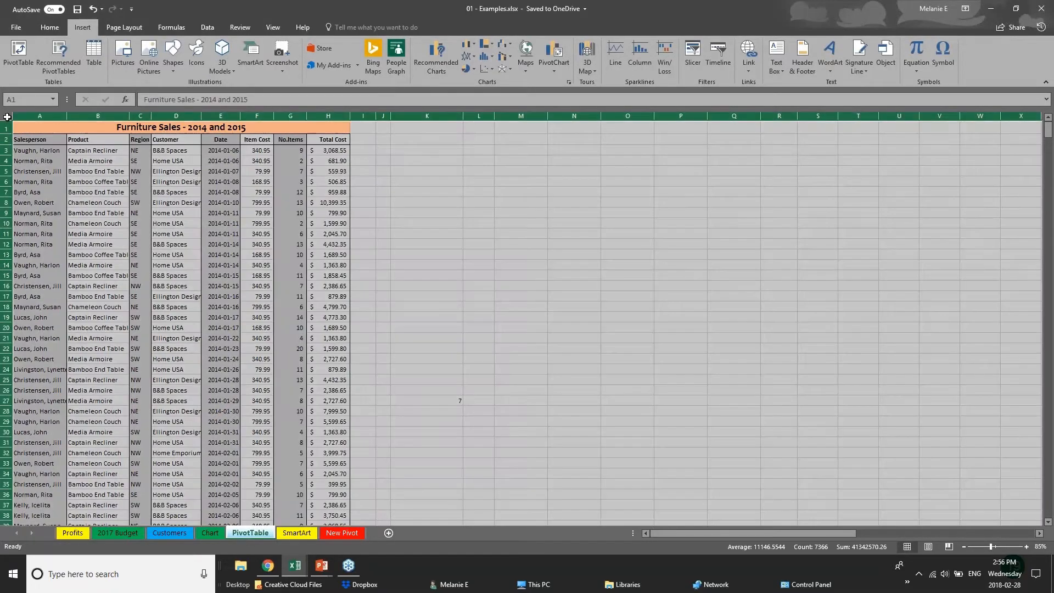
pyautogui.click(16, 50)
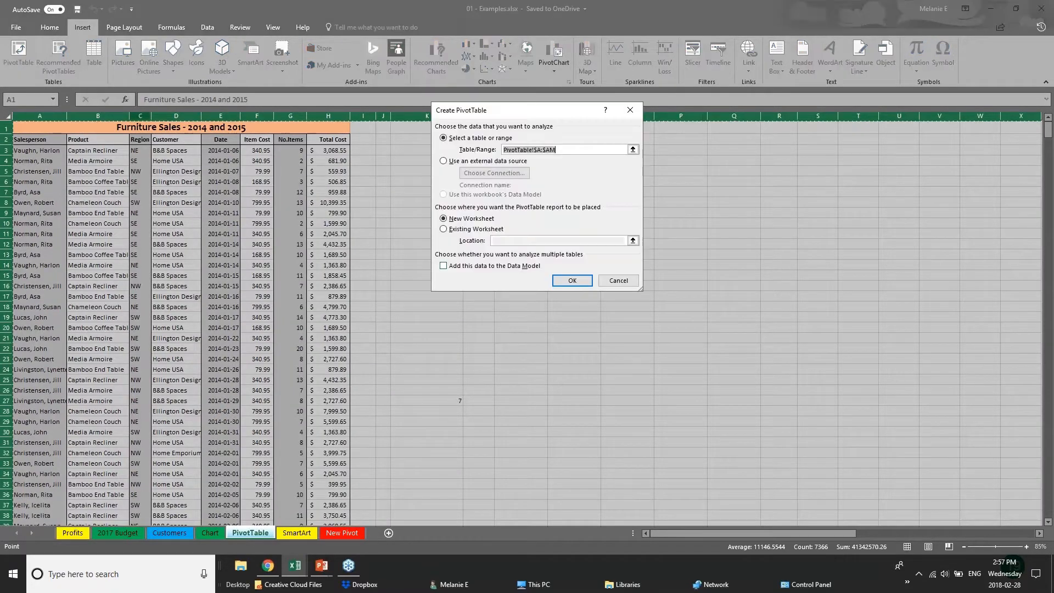
pyautogui.click(572, 283)
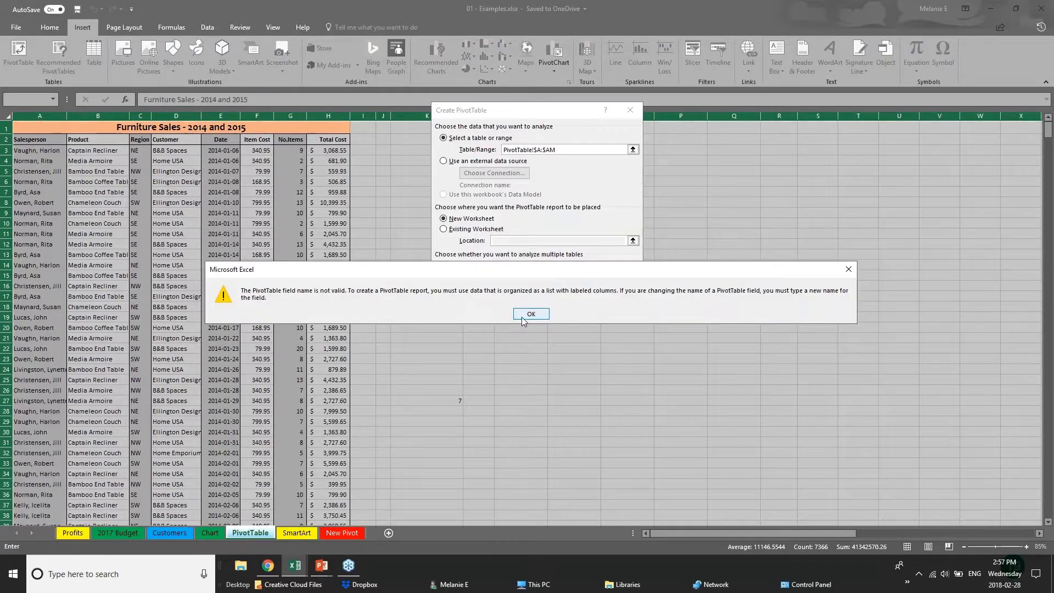
pyautogui.click(522, 318)
pyautogui.click(558, 283)
pyautogui.click(527, 315)
pyautogui.click(609, 283)
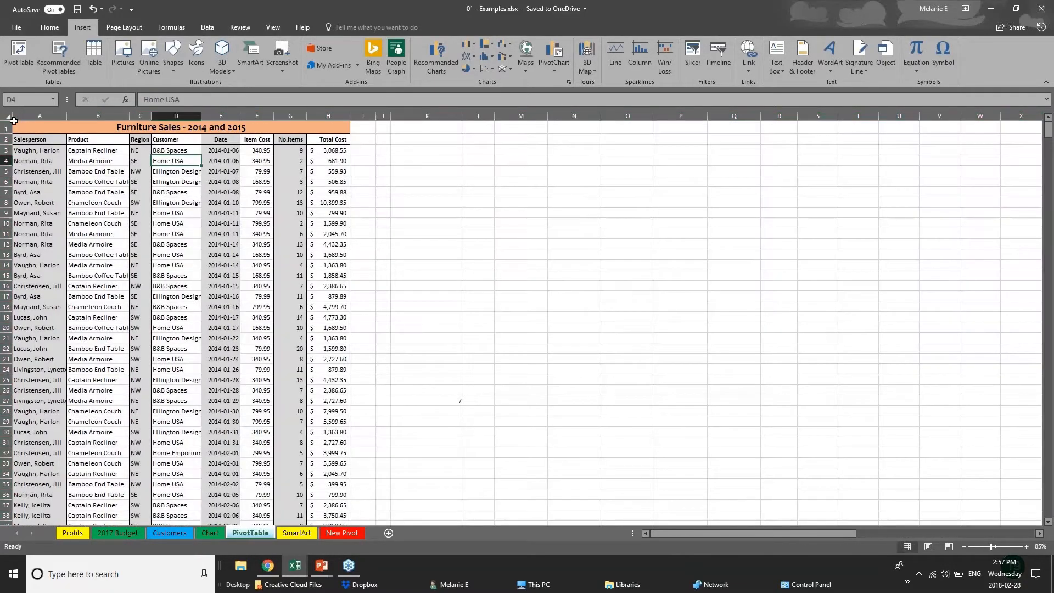
# - Create a PivotTable on a new worksheet from the furniture sales data in columns A to H
pyautogui.click(23, 115)
pyautogui.moveTo(23, 114); pyautogui.dragTo(328, 115)
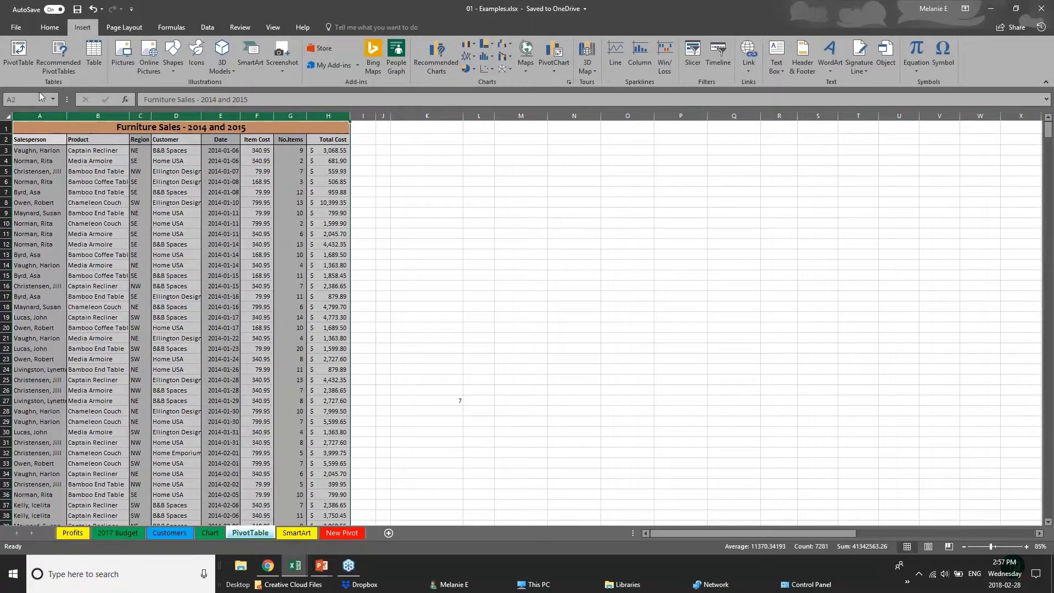
pyautogui.click(18, 55)
pyautogui.click(562, 284)
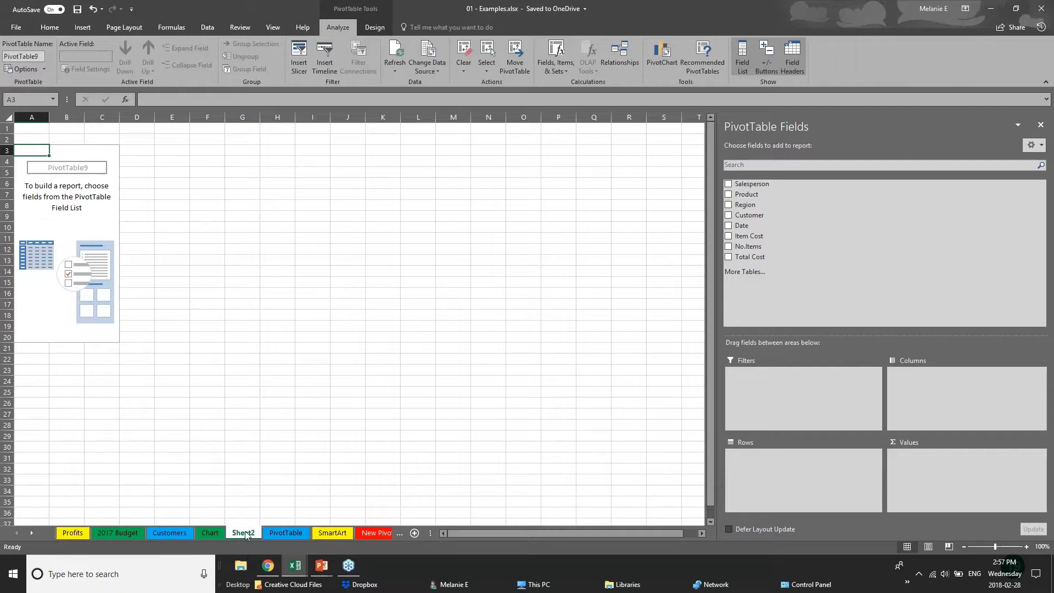
# - Rename the new worksheet to PIVOT 2 and select a cell inside the empty PivotTable
pyautogui.doubleClick(254, 534)
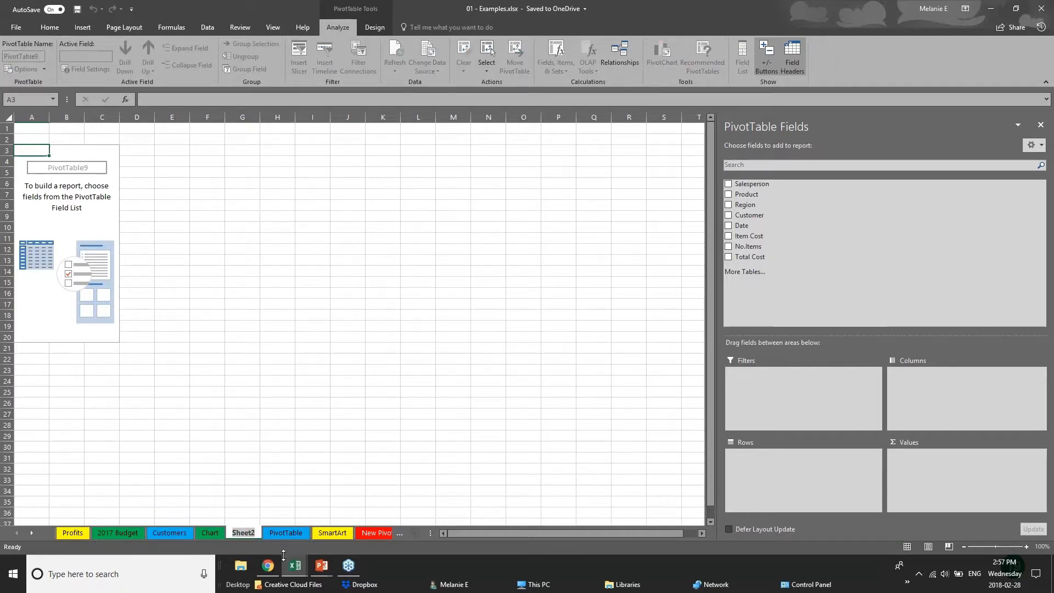
pyautogui.write('PIVO')
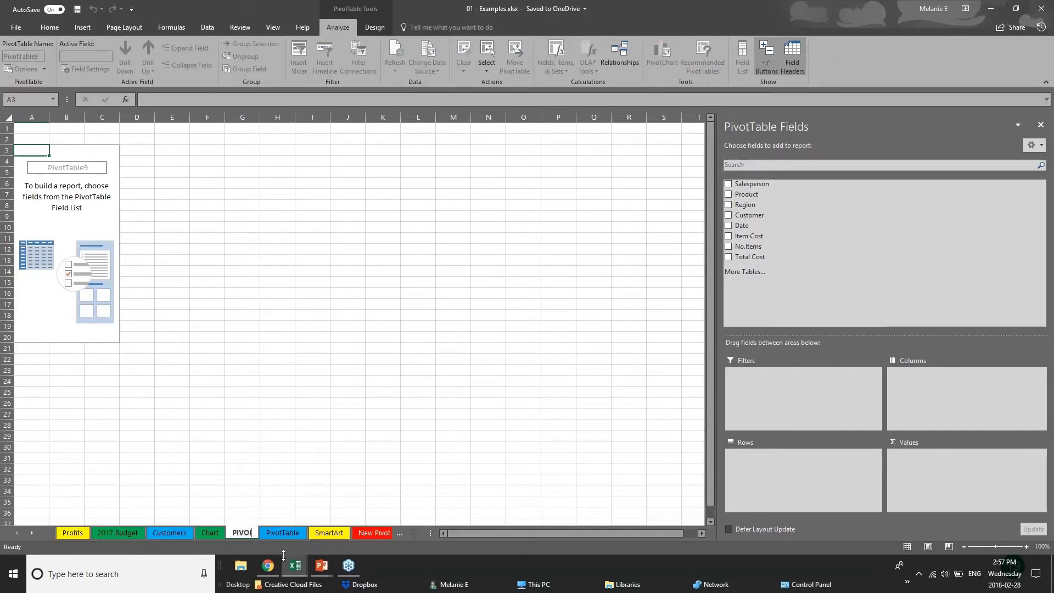
pyautogui.write('T 2')
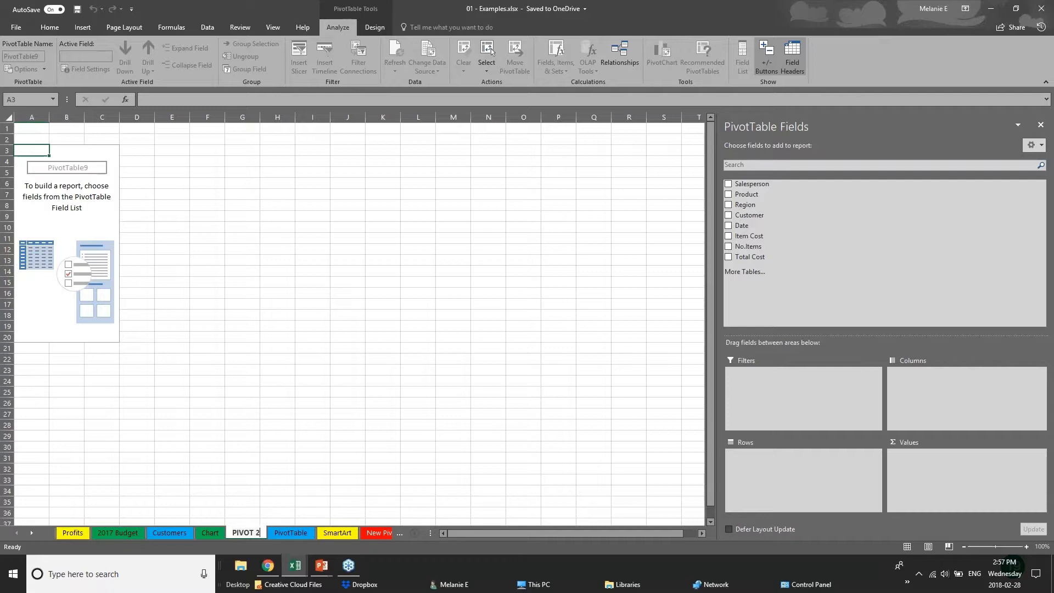
pyautogui.click(78, 170)
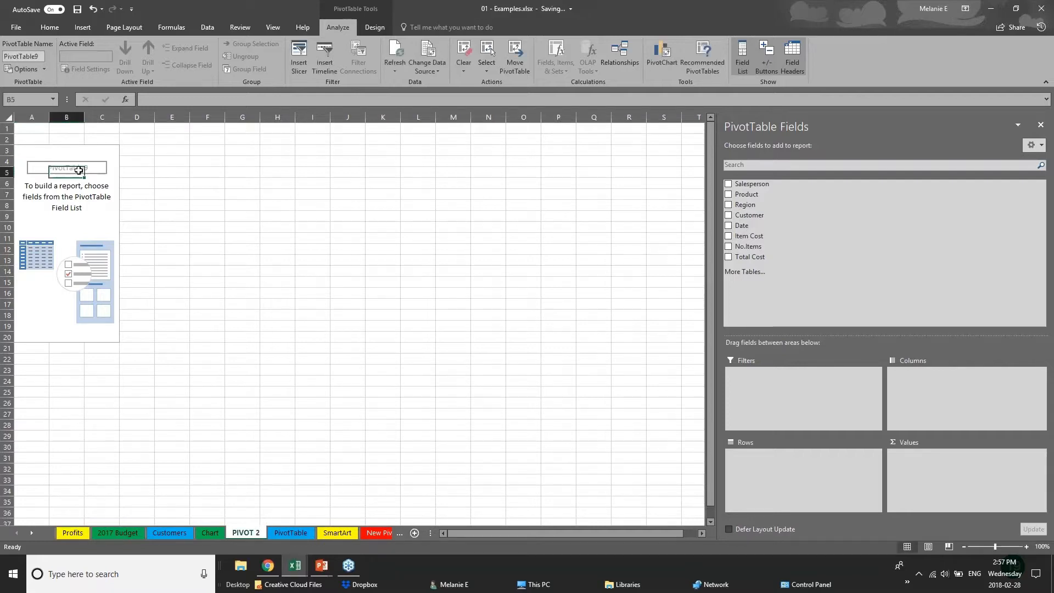
pyautogui.press('Up')
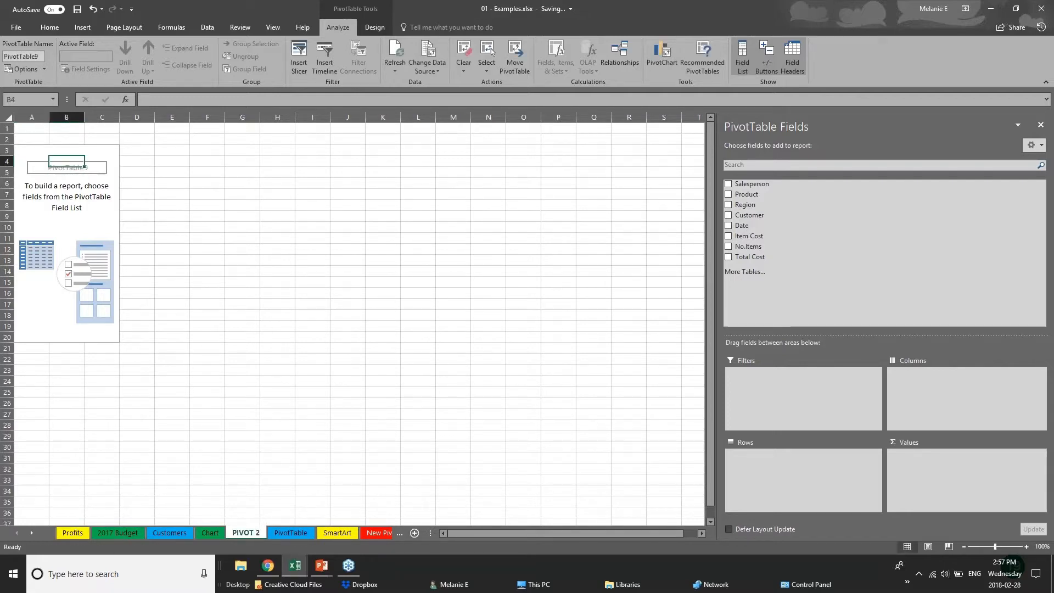
pyautogui.click(1040, 8)
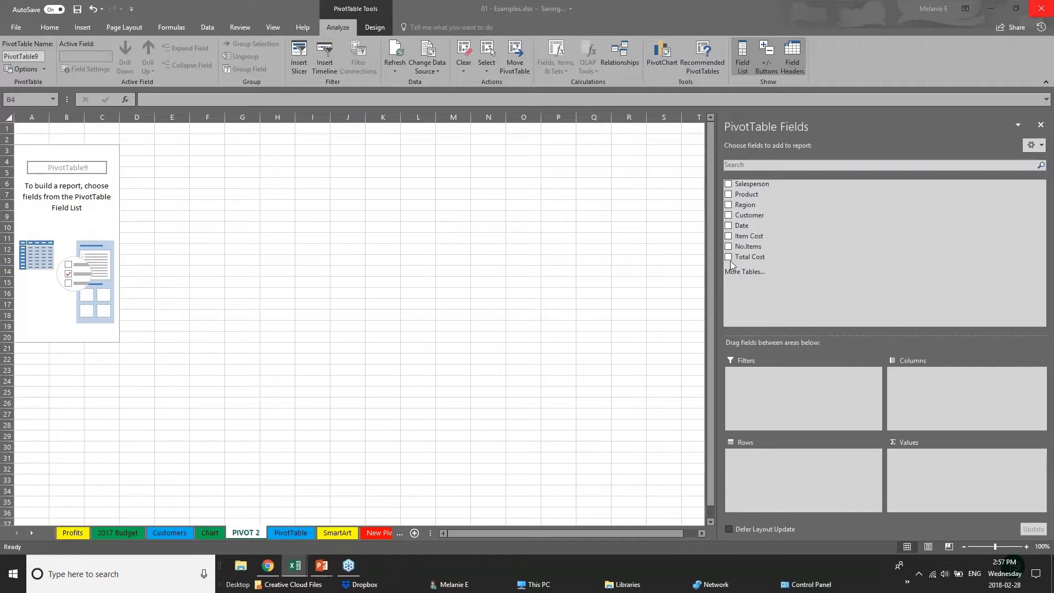
# - Build the PivotTable with Region and Years as rows, without Quarters and Date, and Total Cost as summed values, then widen columns A and B
pyautogui.click(729, 205)
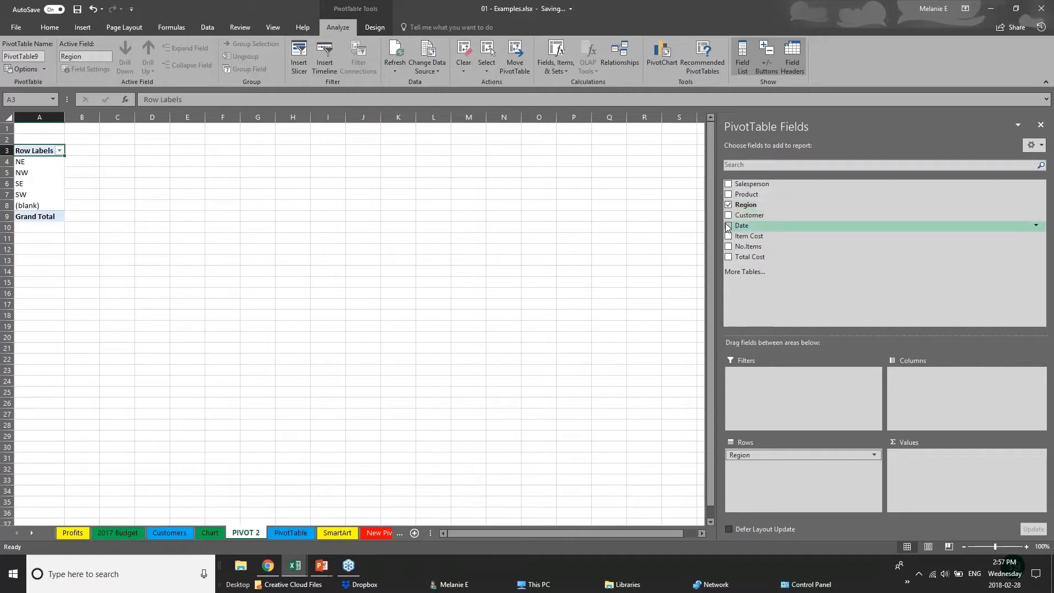
pyautogui.click(729, 226)
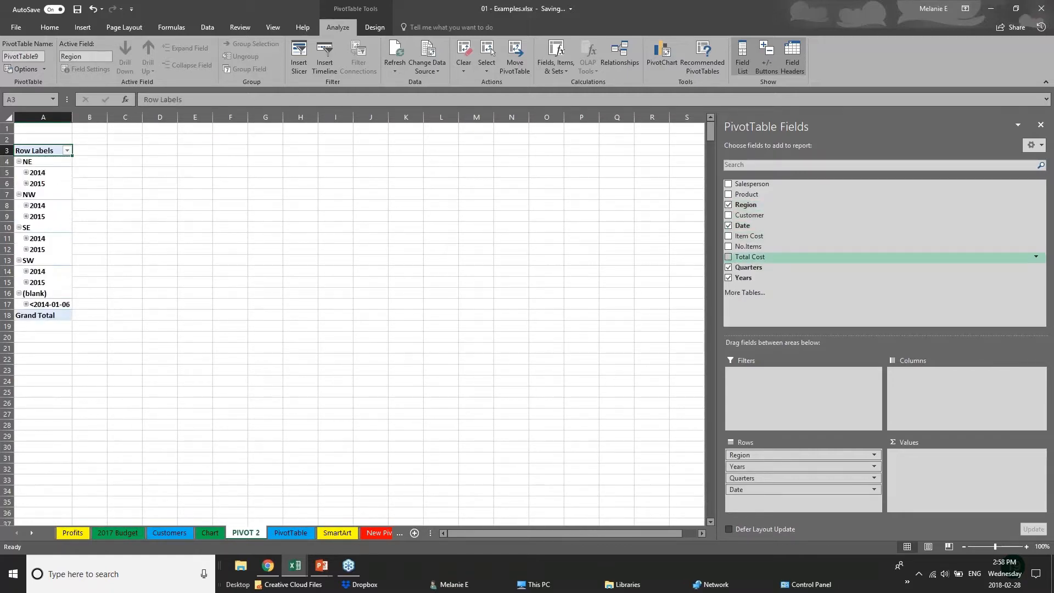
pyautogui.click(729, 267)
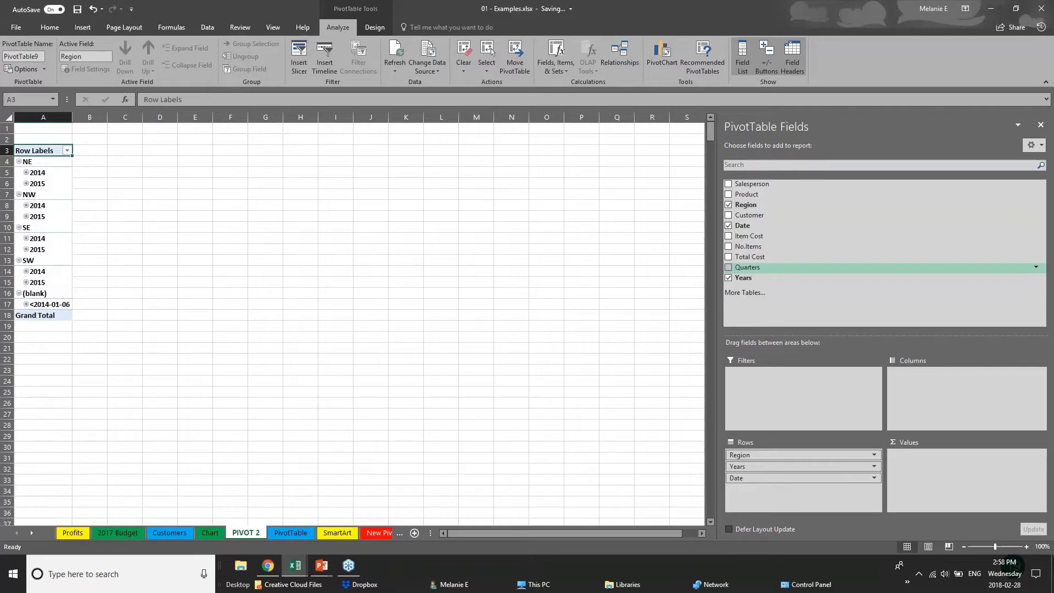
pyautogui.click(728, 226)
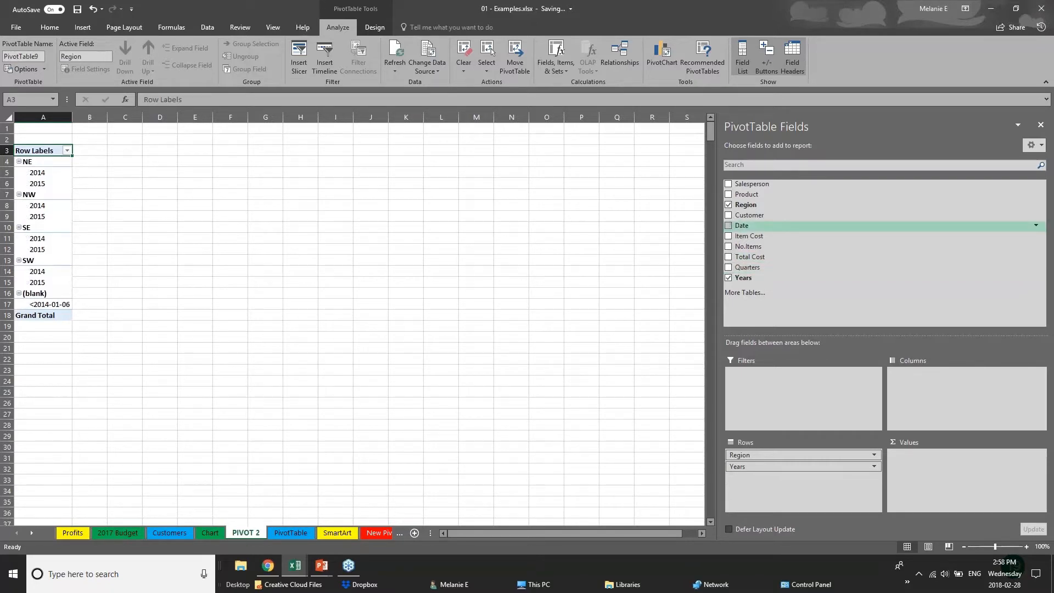
pyautogui.click(729, 256)
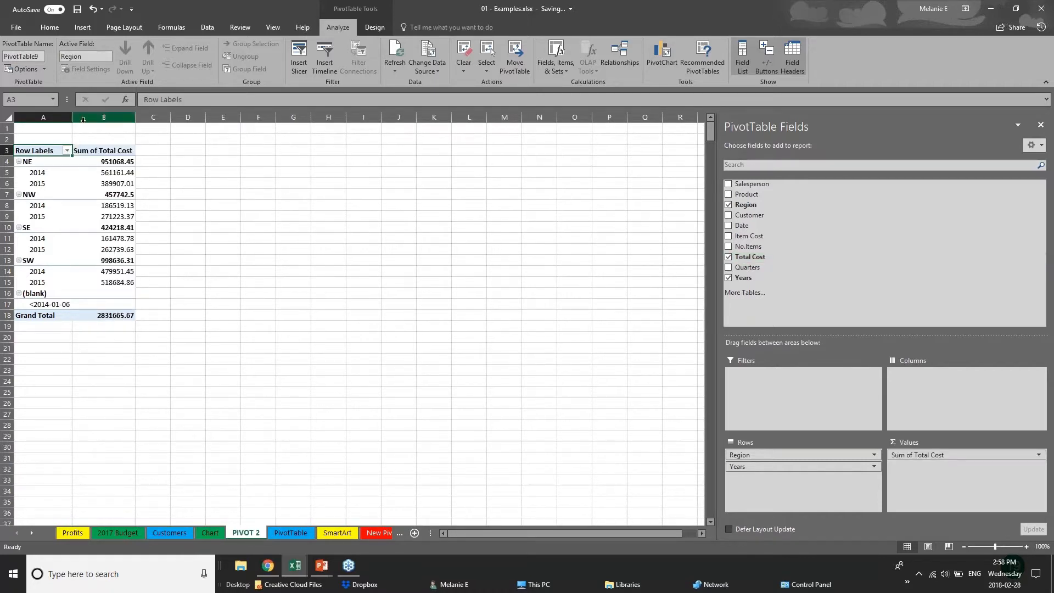
pyautogui.moveTo(72, 118); pyautogui.dragTo(115, 120)
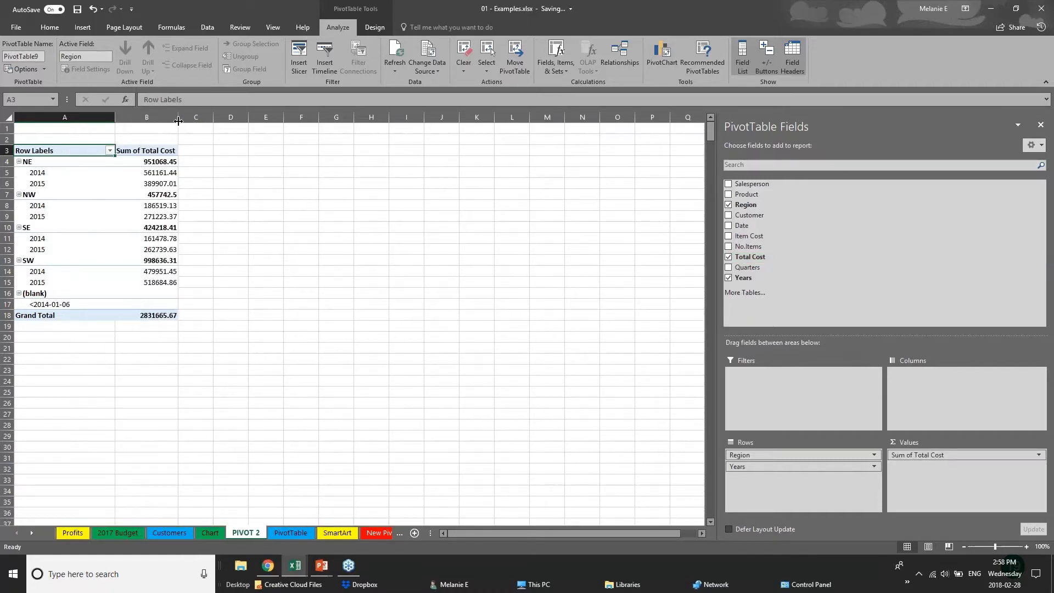
pyautogui.moveTo(178, 119); pyautogui.dragTo(247, 119)
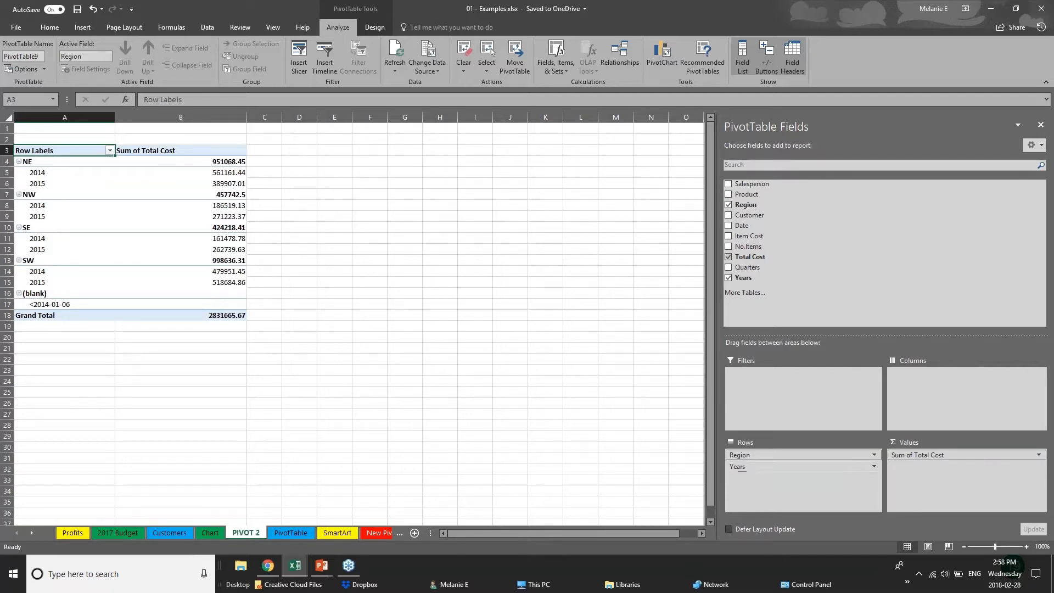
# - Move the Years field from the PivotTable's rows to its columns
pyautogui.click(771, 466)
pyautogui.click(784, 466)
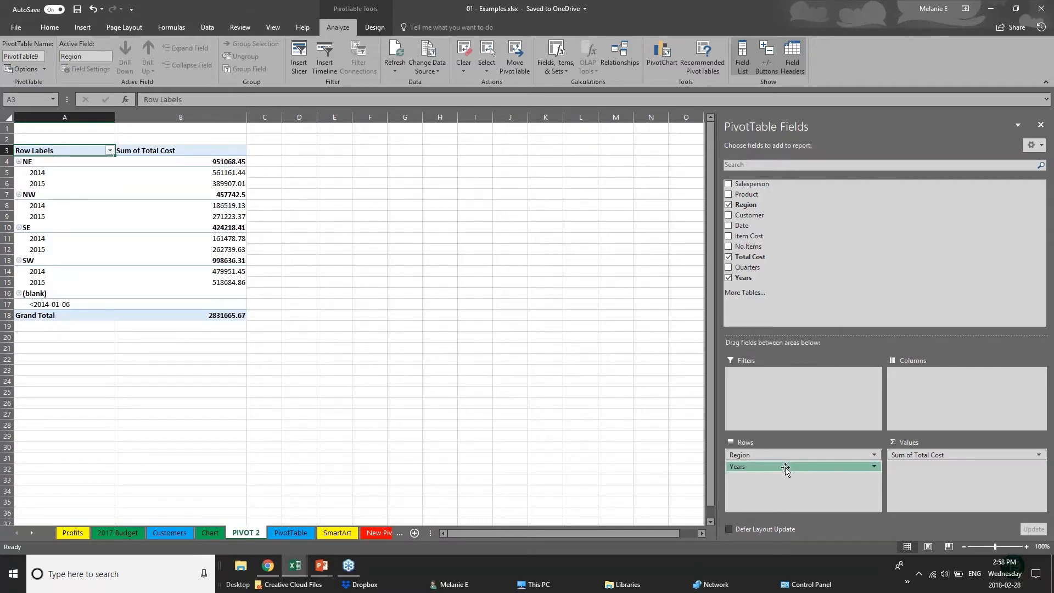
pyautogui.moveTo(785, 467); pyautogui.dragTo(937, 387)
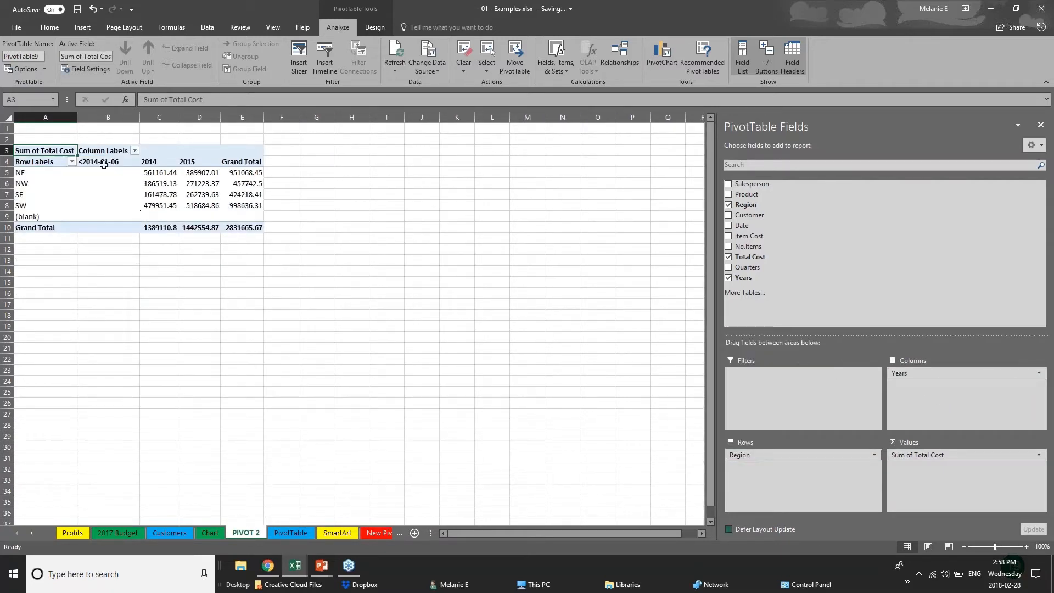
# - Examine the PivotTable's total cost figures for each region across 2014 and 2015
pyautogui.click(24, 173)
pyautogui.click(25, 194)
pyautogui.click(24, 208)
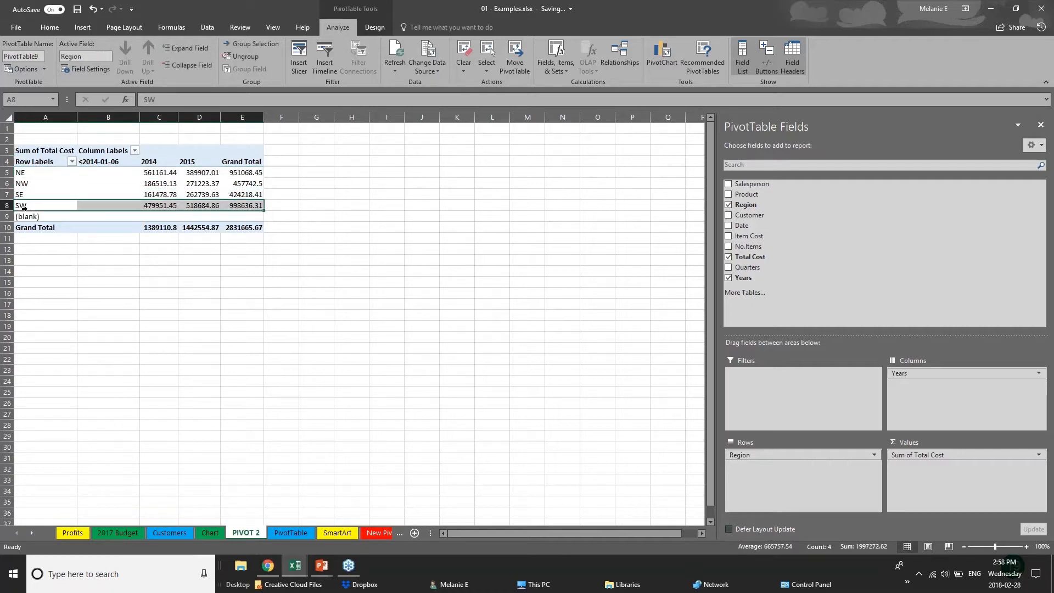
pyautogui.click(147, 175)
pyautogui.click(147, 196)
pyautogui.click(214, 164)
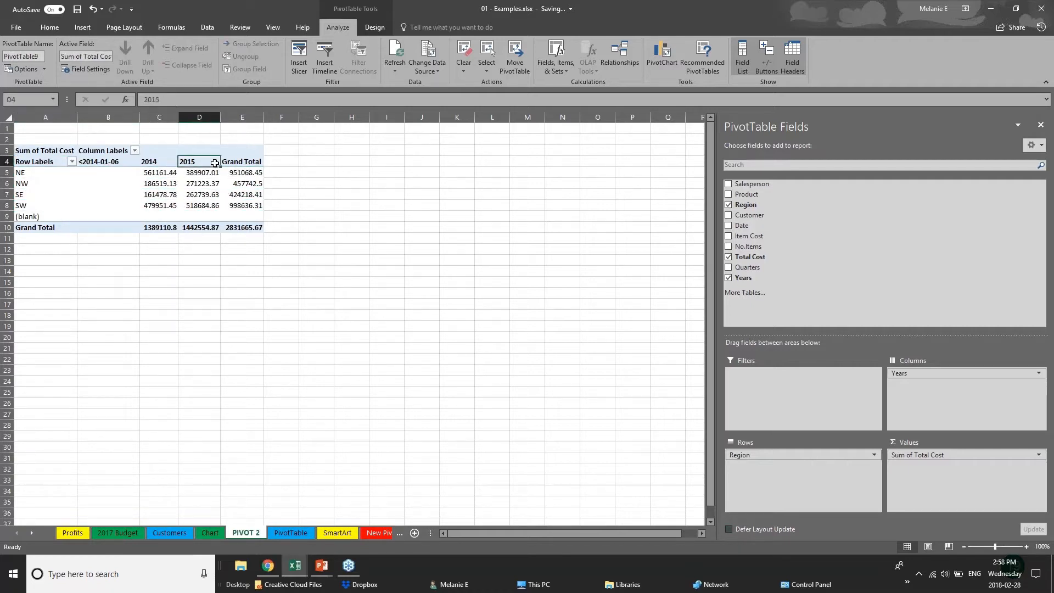
pyautogui.click(211, 184)
pyautogui.click(208, 205)
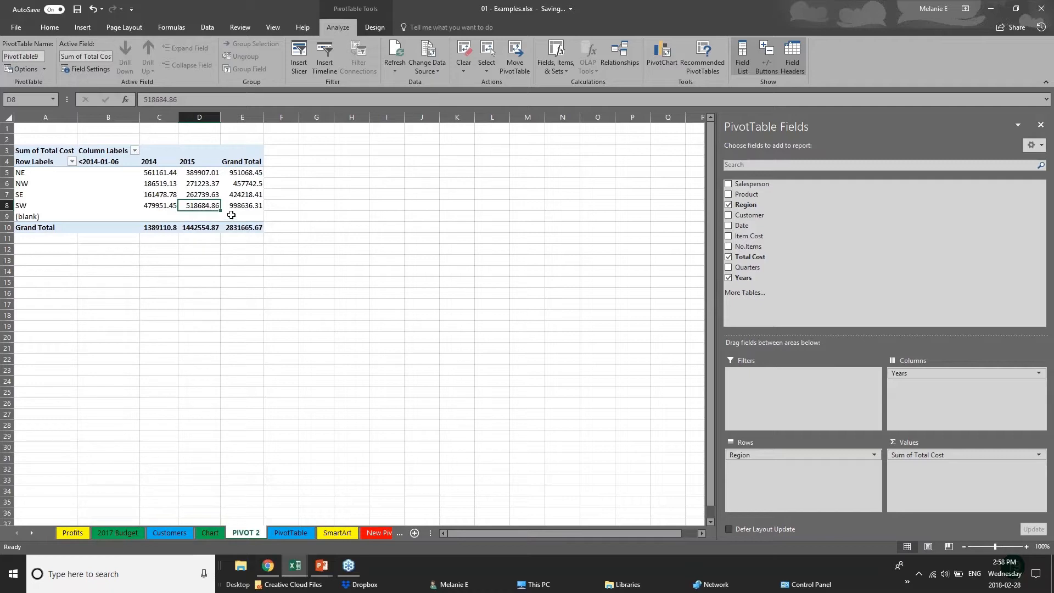
# - Swap the PivotTable layout so that Years form the rows and Region forms the columns
pyautogui.moveTo(933, 373)
pyautogui.mouseDown()
pyautogui.moveTo(791, 467)
pyautogui.moveTo(933, 378)
pyautogui.mouseUp()
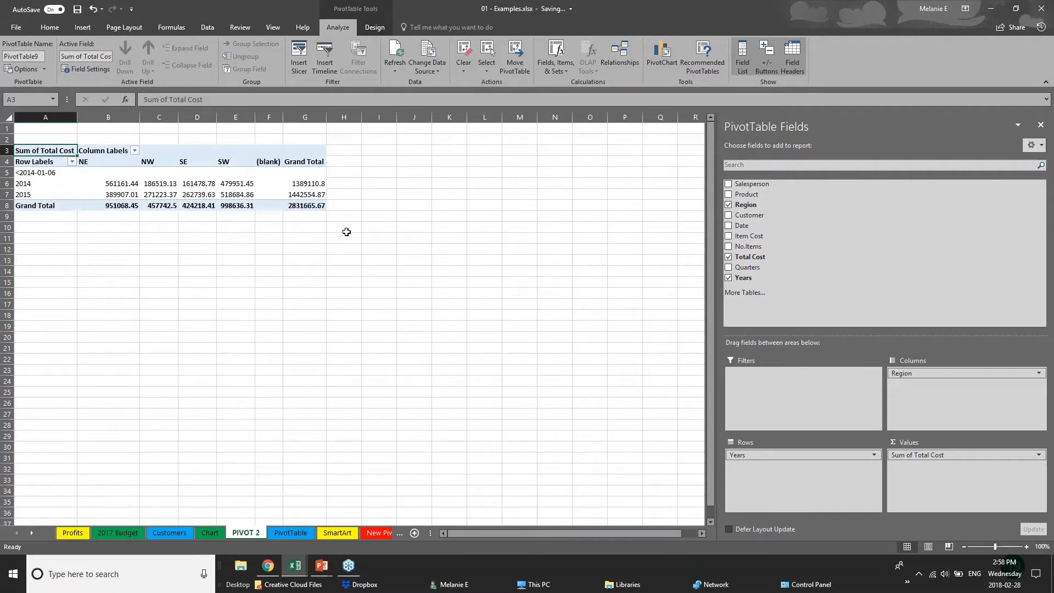
# - Add the Customer and Date fields to the PivotTable, placing Customer below Region in the columns and Date below Years in the rows
pyautogui.click(729, 215)
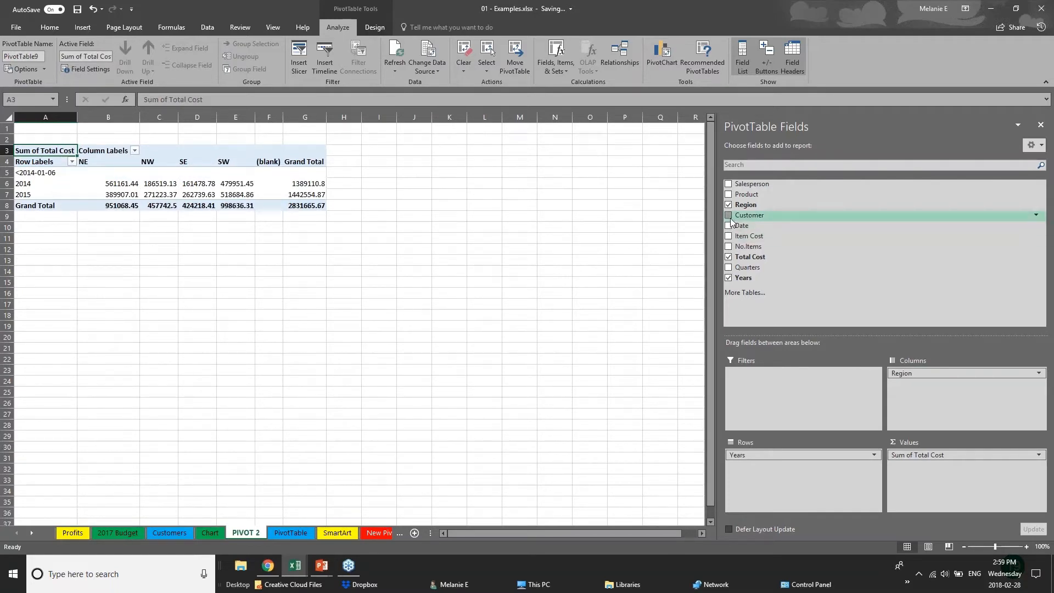
pyautogui.click(729, 226)
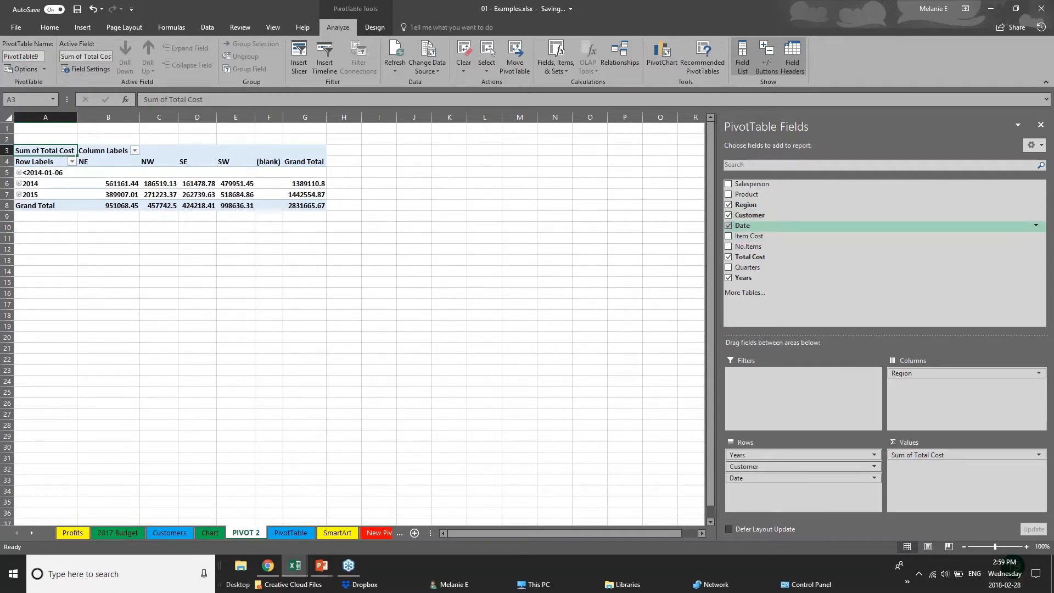
pyautogui.moveTo(802, 466); pyautogui.dragTo(933, 387)
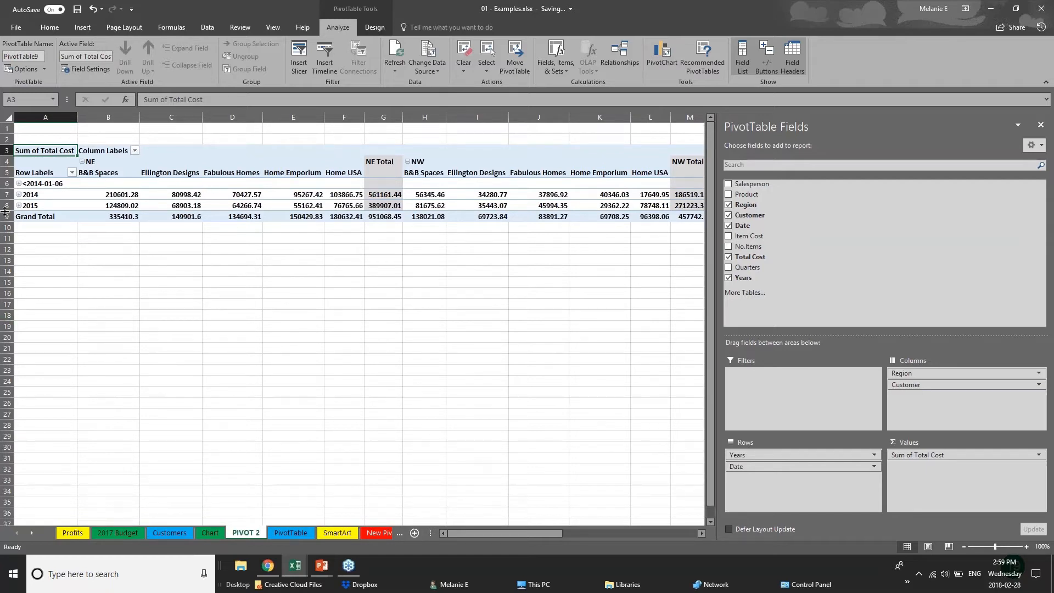
# - Expand and collapse the monthly details under each year and examine the customer figures and region totals
pyautogui.click(18, 183)
pyautogui.click(19, 184)
pyautogui.click(19, 195)
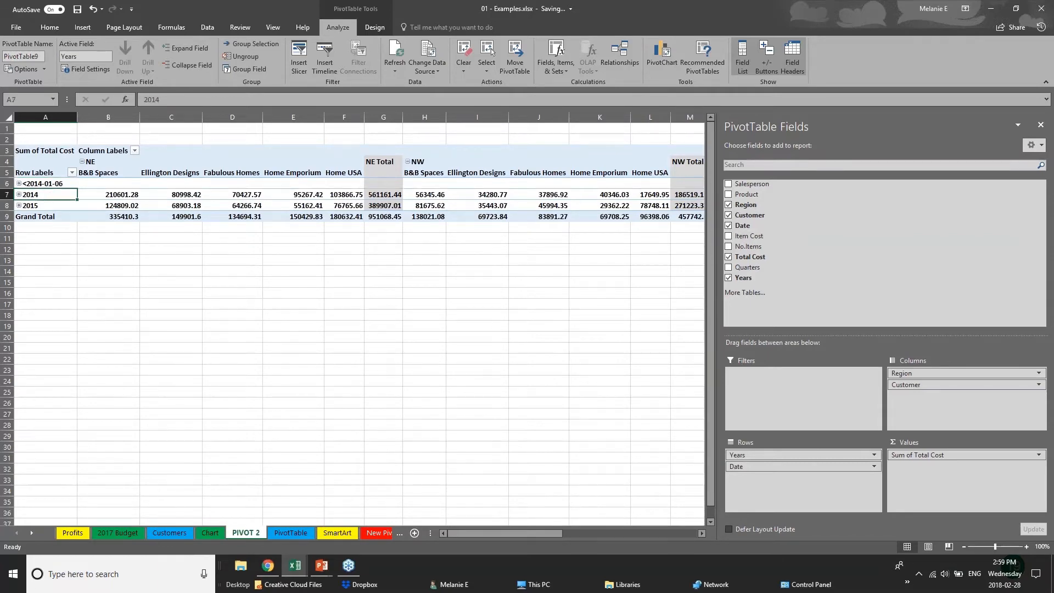
pyautogui.click(18, 195)
pyautogui.click(18, 205)
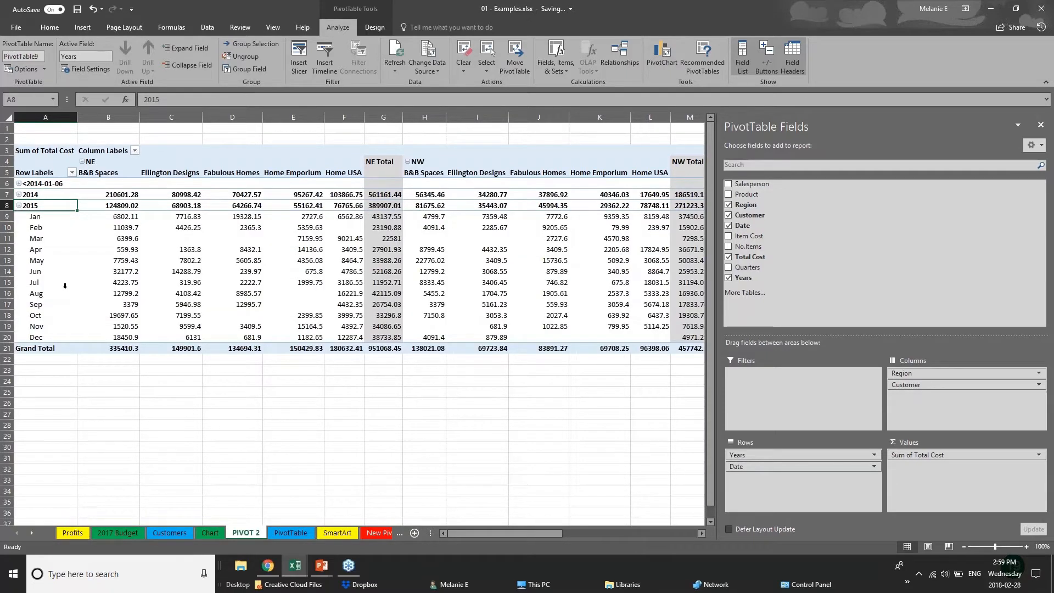
pyautogui.click(18, 205)
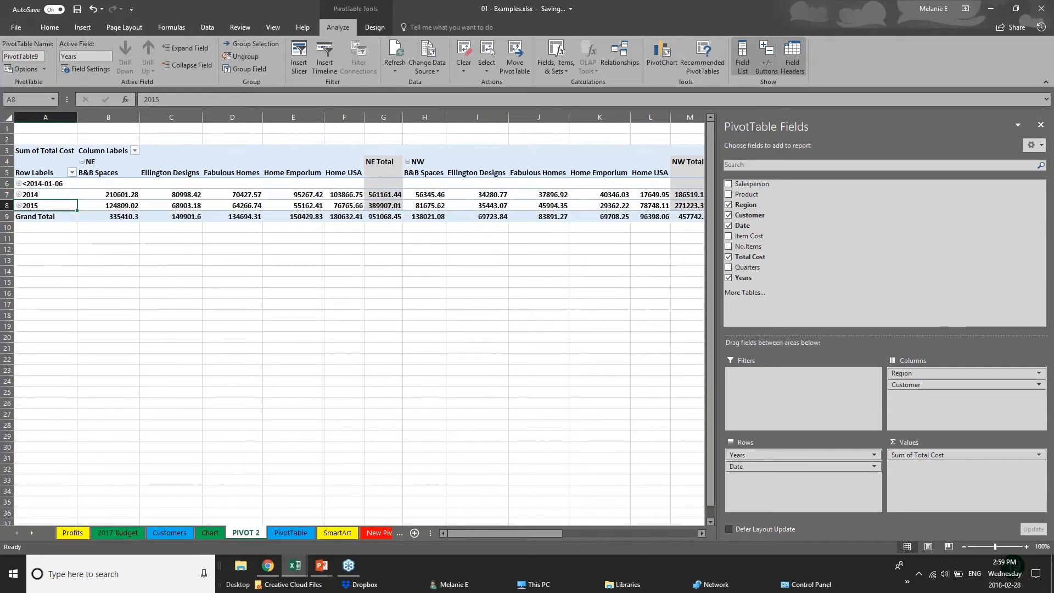
pyautogui.click(423, 269)
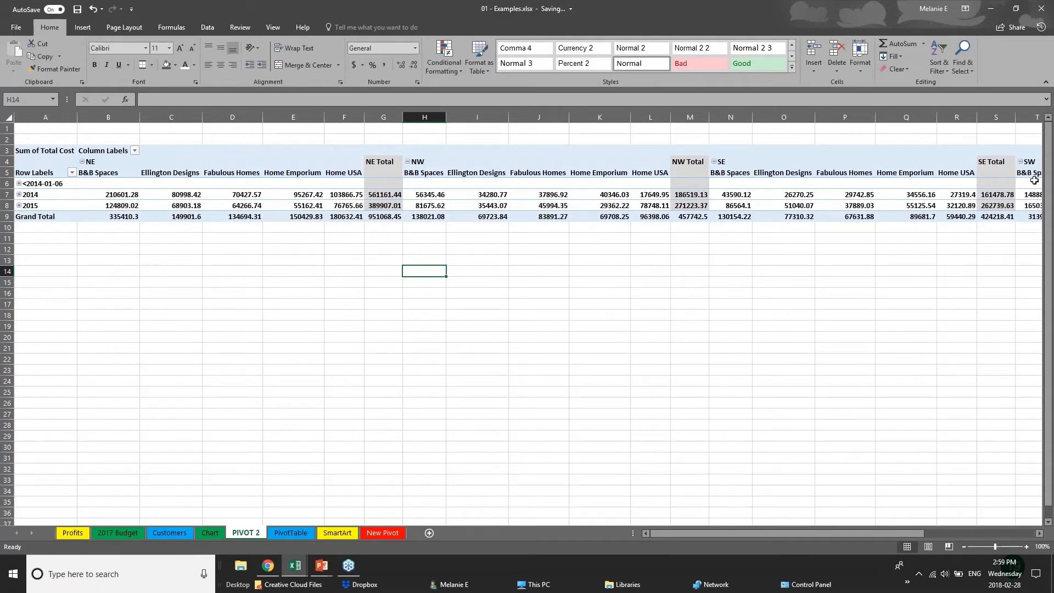
pyautogui.click(770, 185)
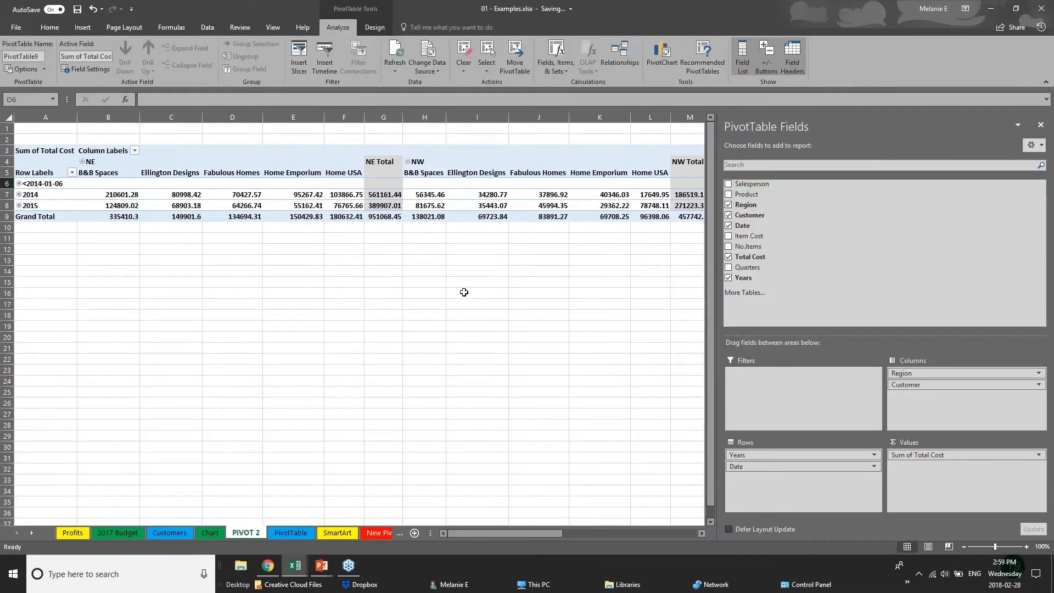
pyautogui.click(58, 261)
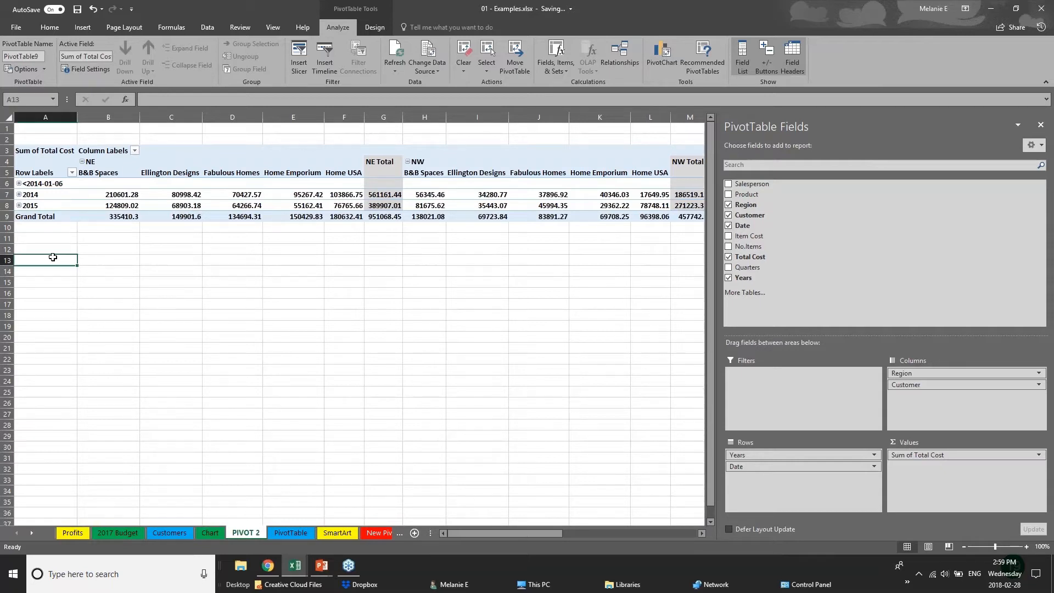
pyautogui.click(373, 206)
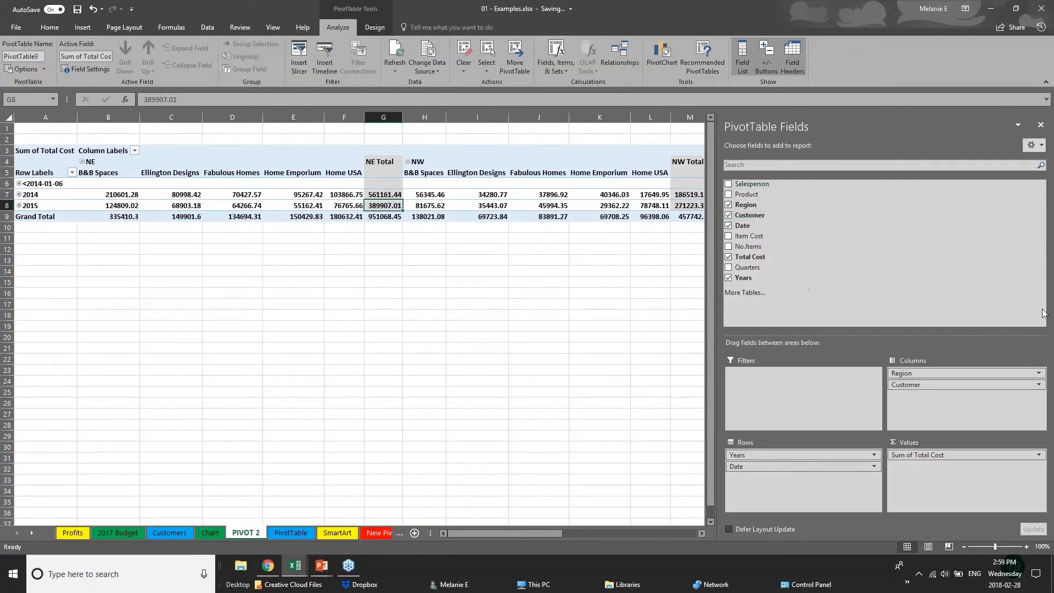
# - Remove the Customer and Date fields from the PivotTable
pyautogui.click(729, 214)
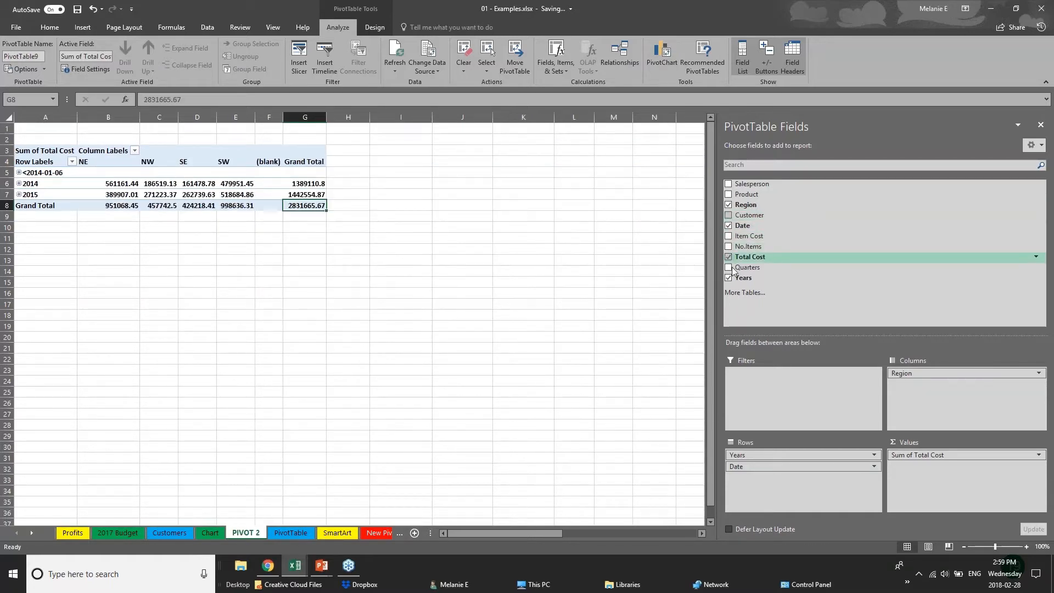
pyautogui.click(729, 225)
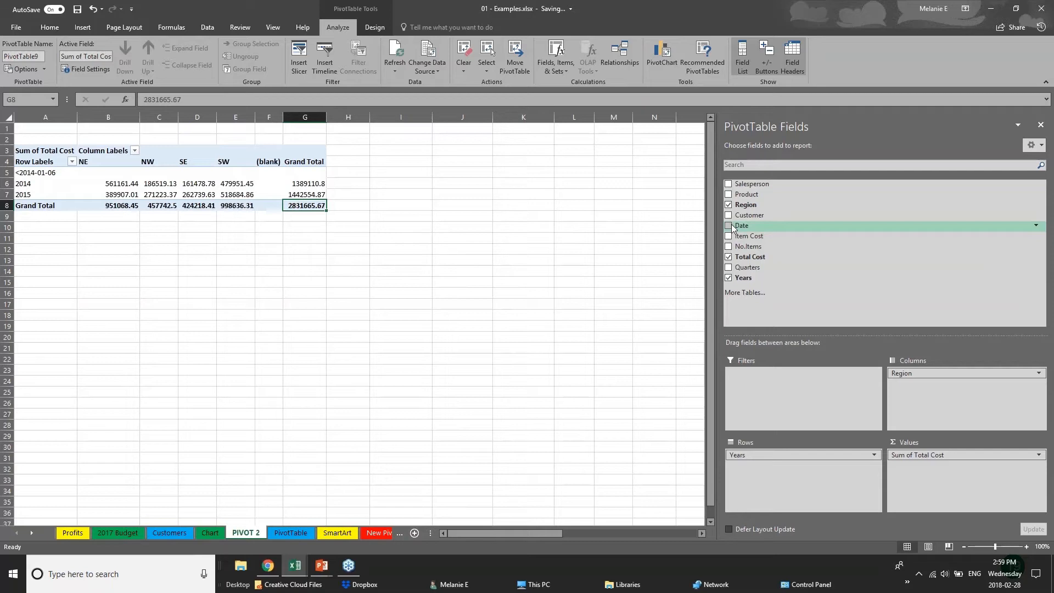
# - Insert a Clustered Column PivotChart based on the PivotTable of yearly total cost by region
pyautogui.click(64, 235)
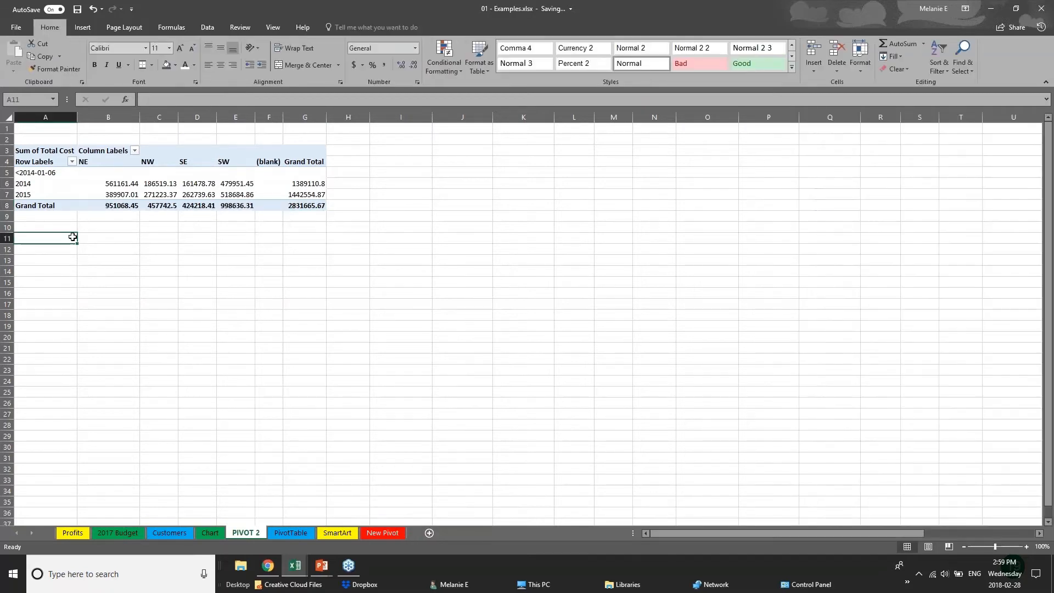
pyautogui.click(169, 201)
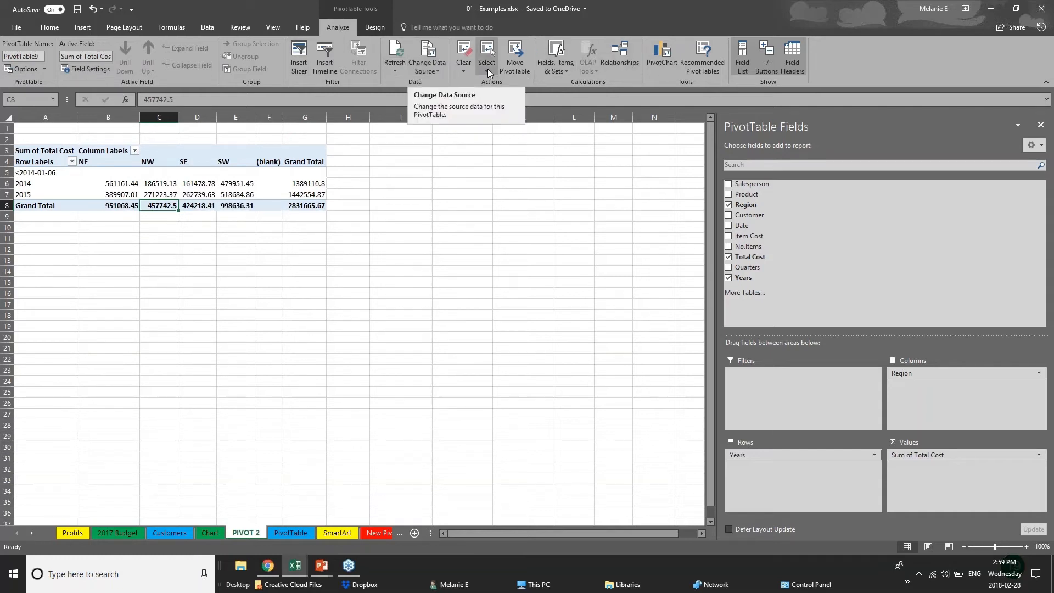
pyautogui.click(670, 64)
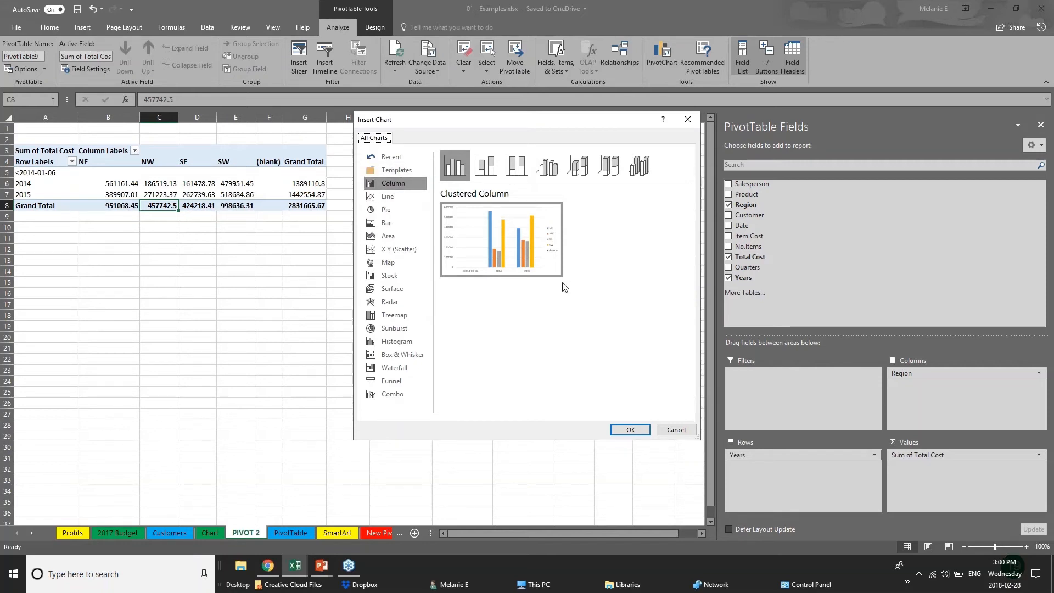
pyautogui.click(630, 430)
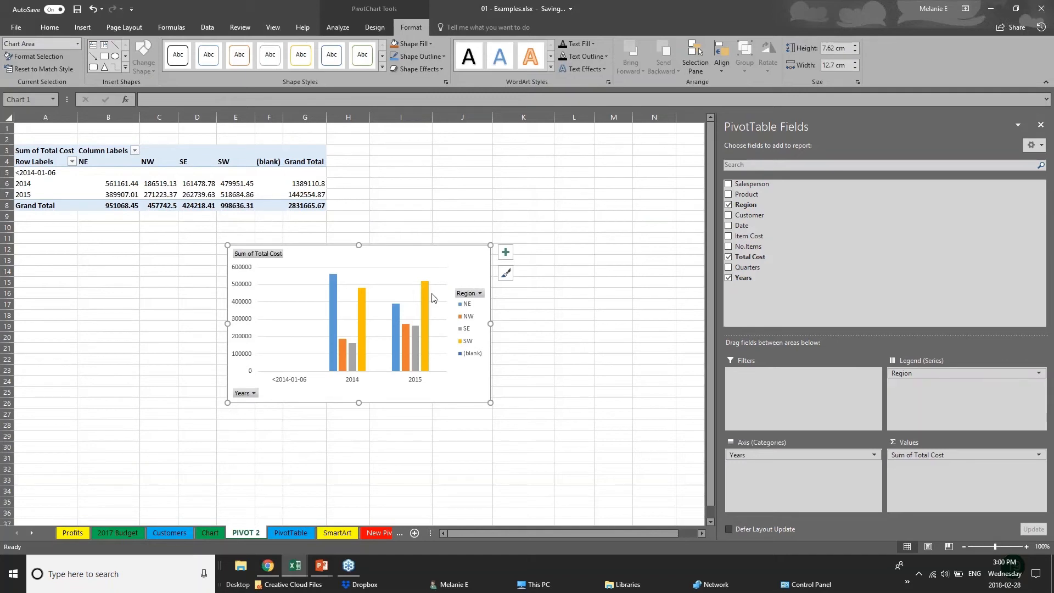
# - Move the PivotChart to the empty area beside the PivotTable and add the Product and Customer fields to its axis categories
pyautogui.moveTo(432, 297); pyautogui.dragTo(595, 184)
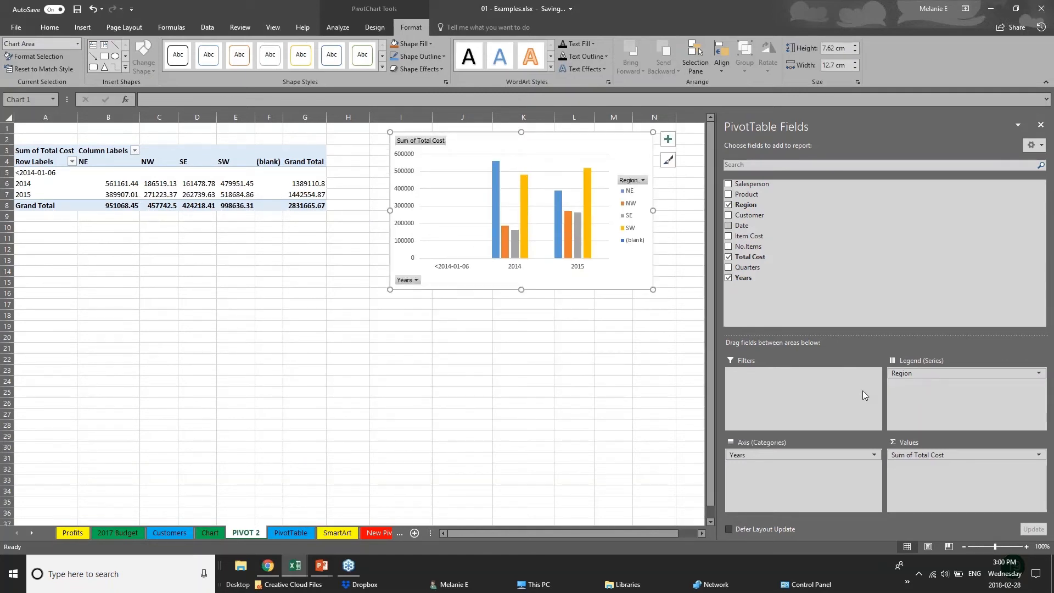
pyautogui.click(812, 455)
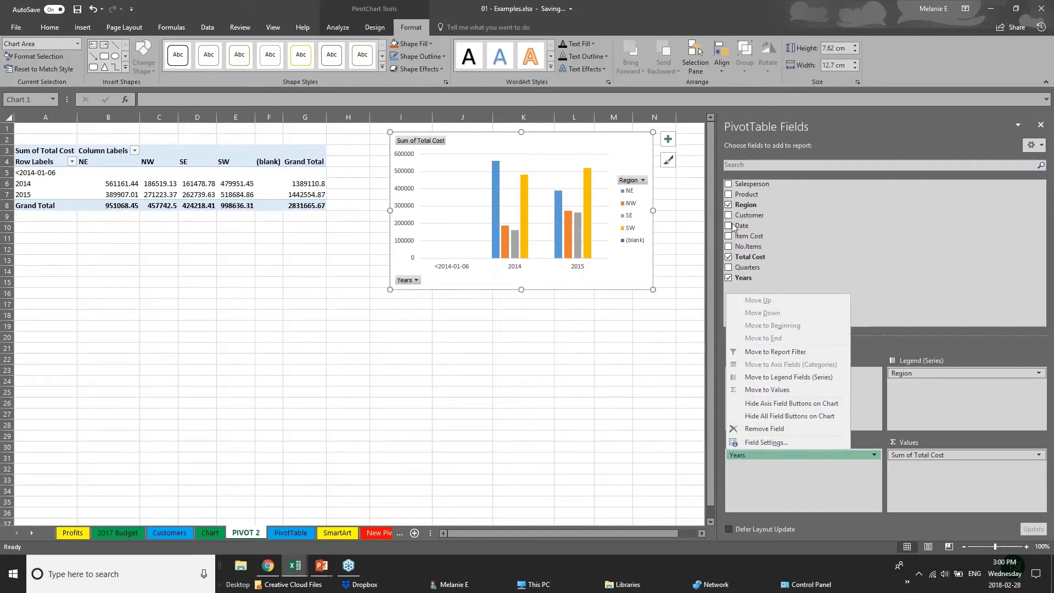
pyautogui.click(728, 195)
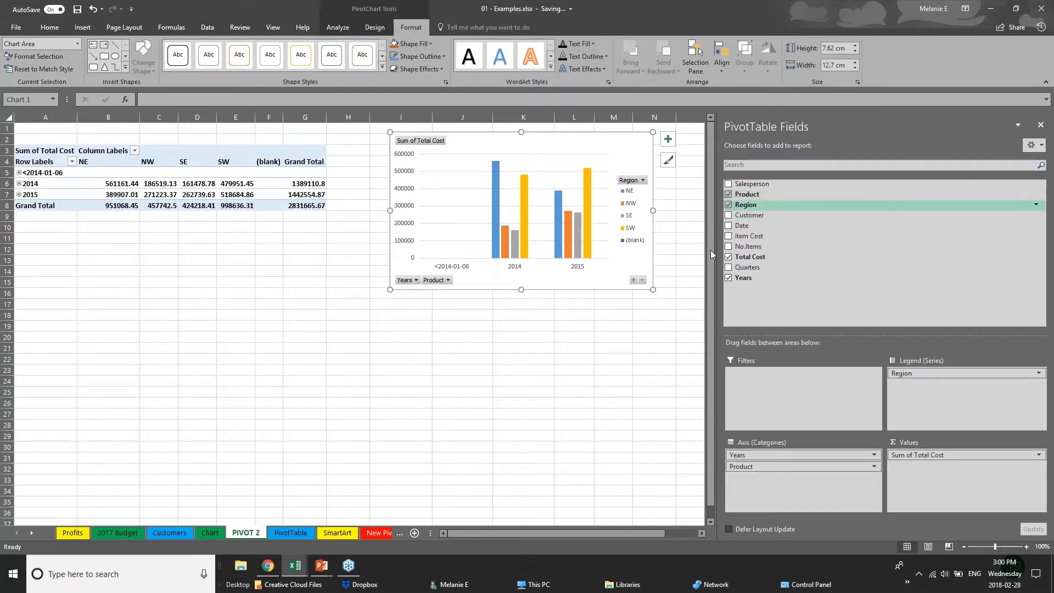
pyautogui.click(728, 215)
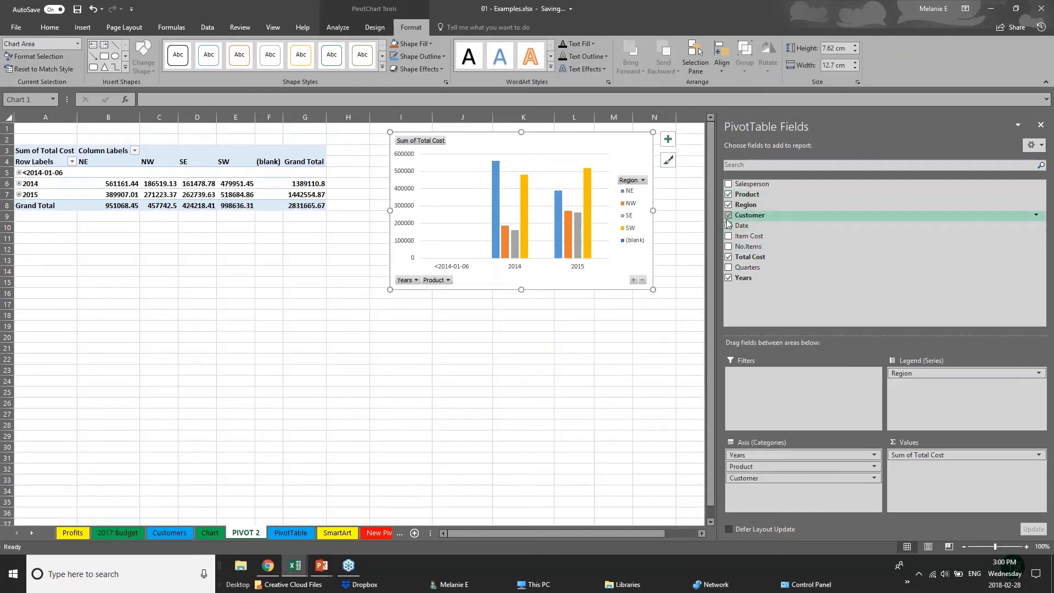
# - Move the Customer field from the axis categories to the legend below Region, and reposition the PivotChart underneath the PivotTable
pyautogui.click(484, 280)
pyautogui.click(506, 310)
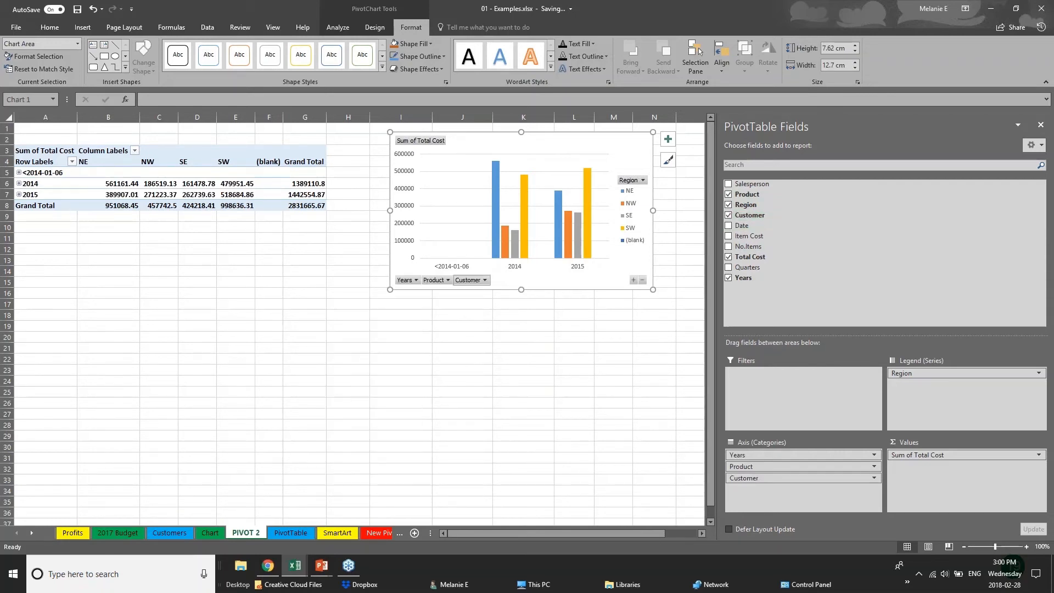
pyautogui.click(486, 281)
pyautogui.click(487, 281)
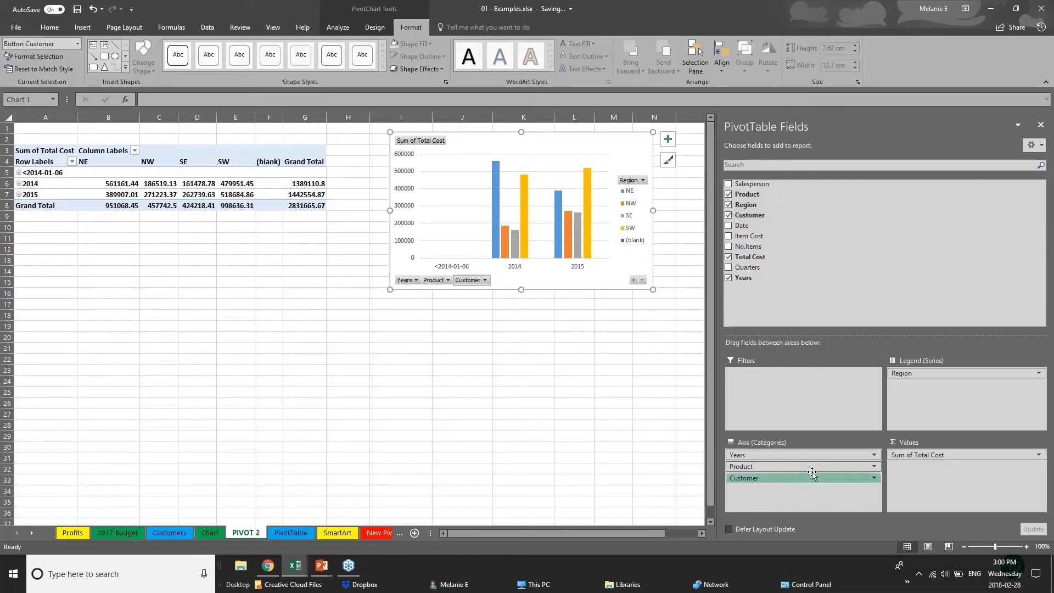
pyautogui.moveTo(812, 475); pyautogui.dragTo(945, 382)
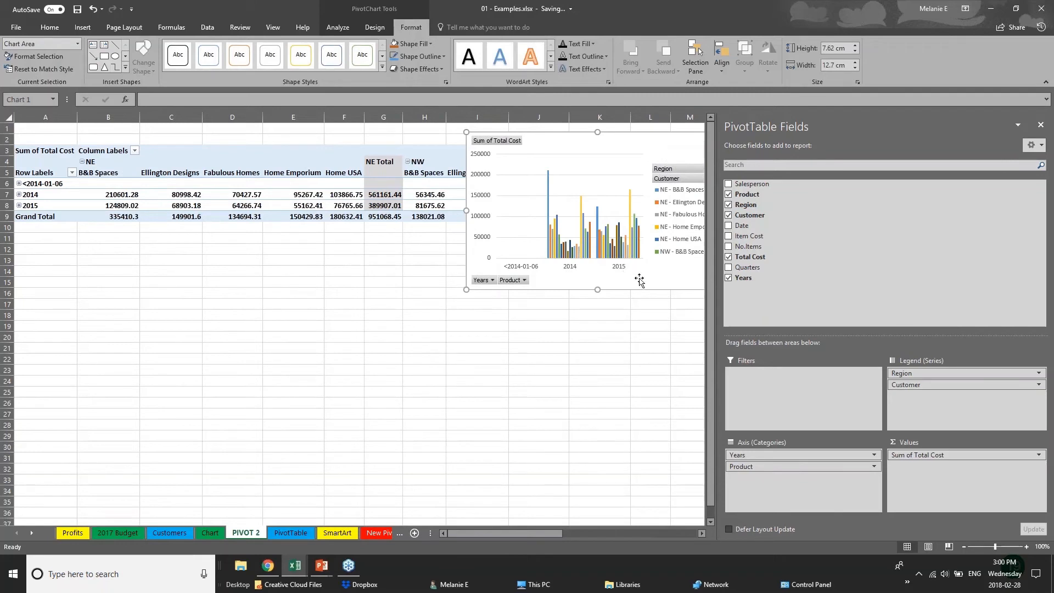
pyautogui.moveTo(639, 280); pyautogui.dragTo(485, 460)
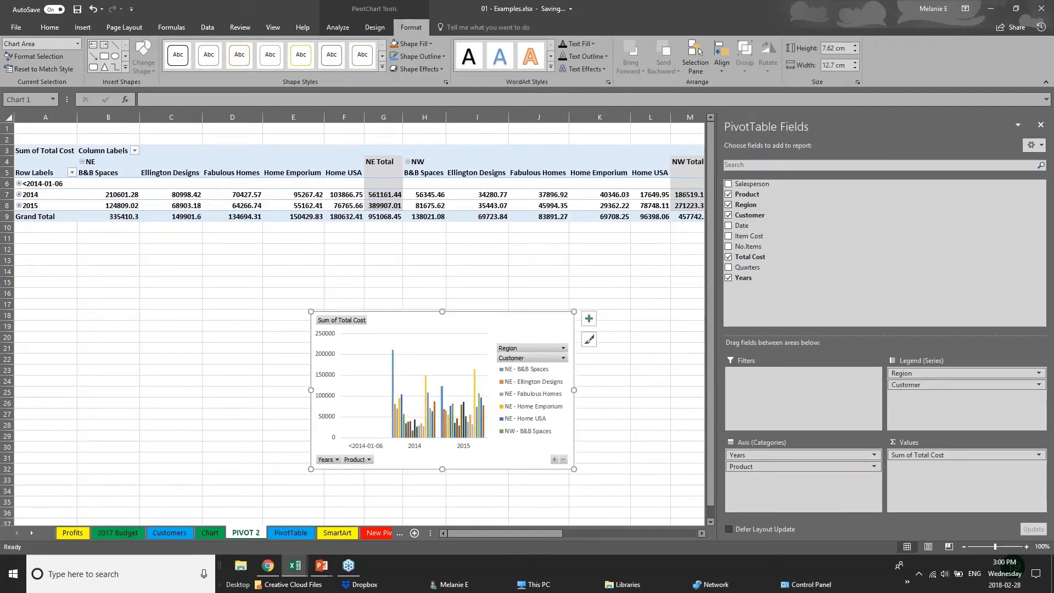
# - Rearrange the PivotChart fields with Customer and Product in the legend and Years and Region on the axis, then deselect the chart
pyautogui.moveTo(933, 374)
pyautogui.mouseDown()
pyautogui.moveTo(795, 505)
pyautogui.moveTo(919, 386)
pyautogui.mouseUp()
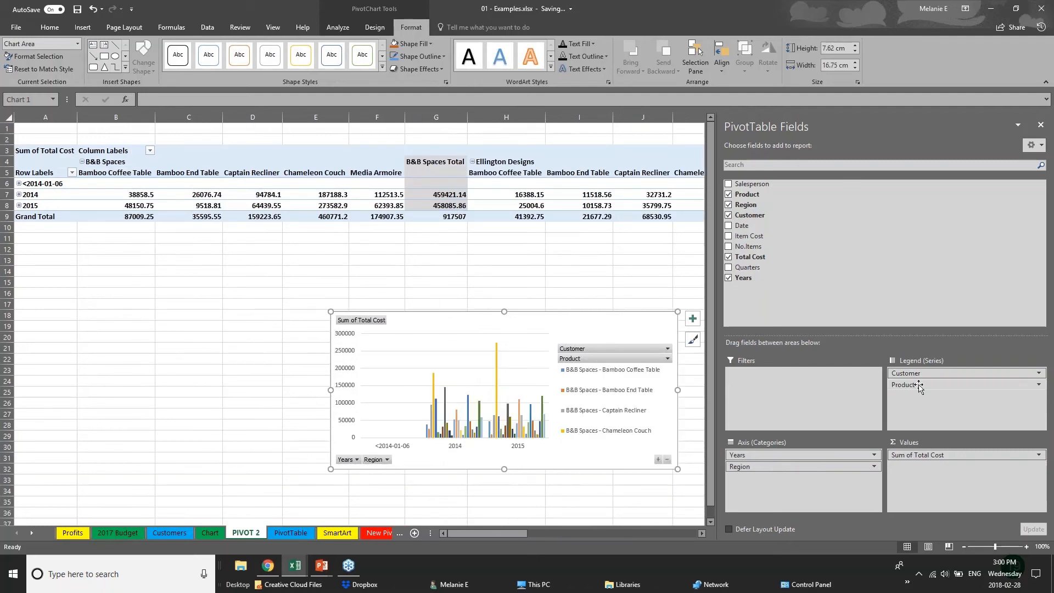
pyautogui.click(83, 27)
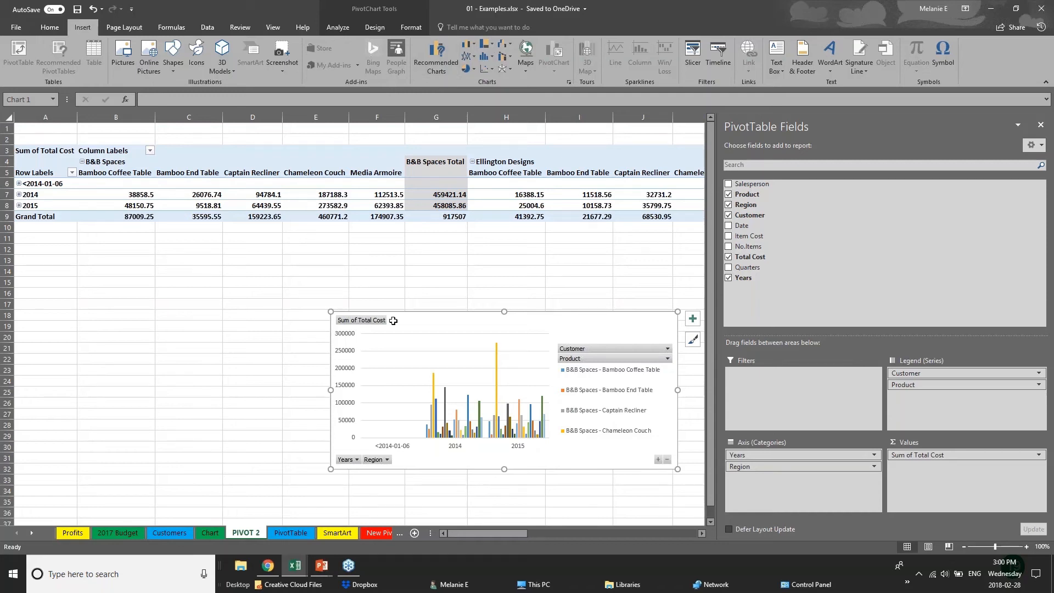
pyautogui.click(303, 327)
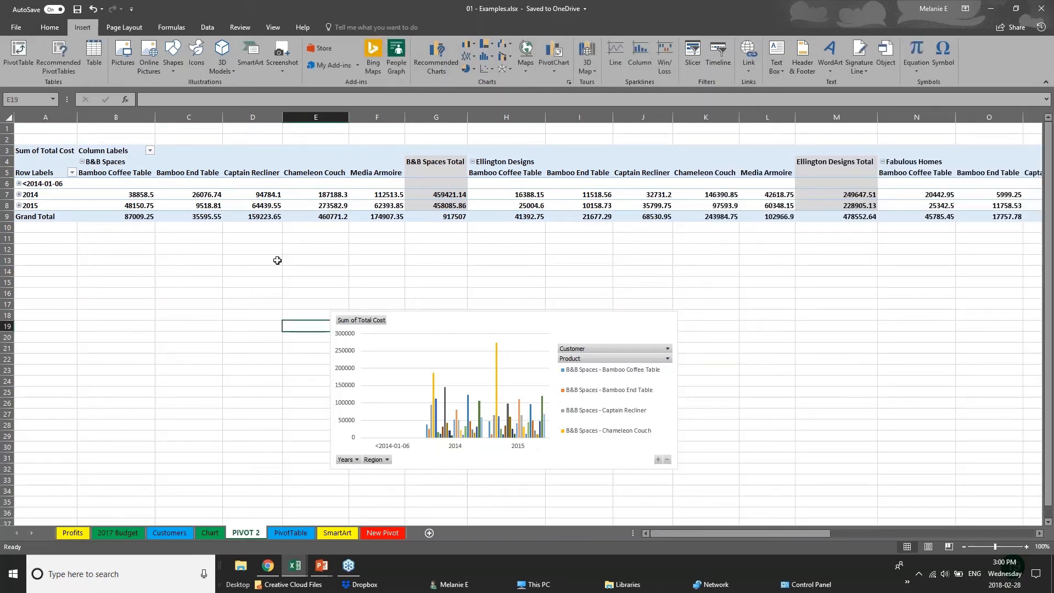
# - Switch to the running PowerPoint slide show and advance from the Pivot Tables slide to the closing Thank you slide
pyautogui.click(321, 565)
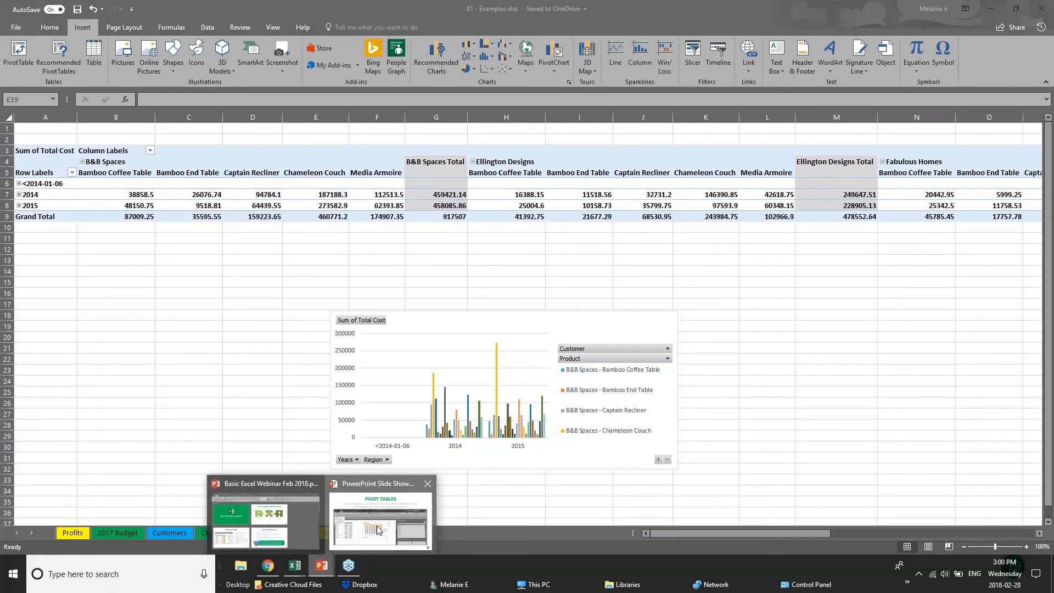
pyautogui.click(377, 530)
pyautogui.press('Right')
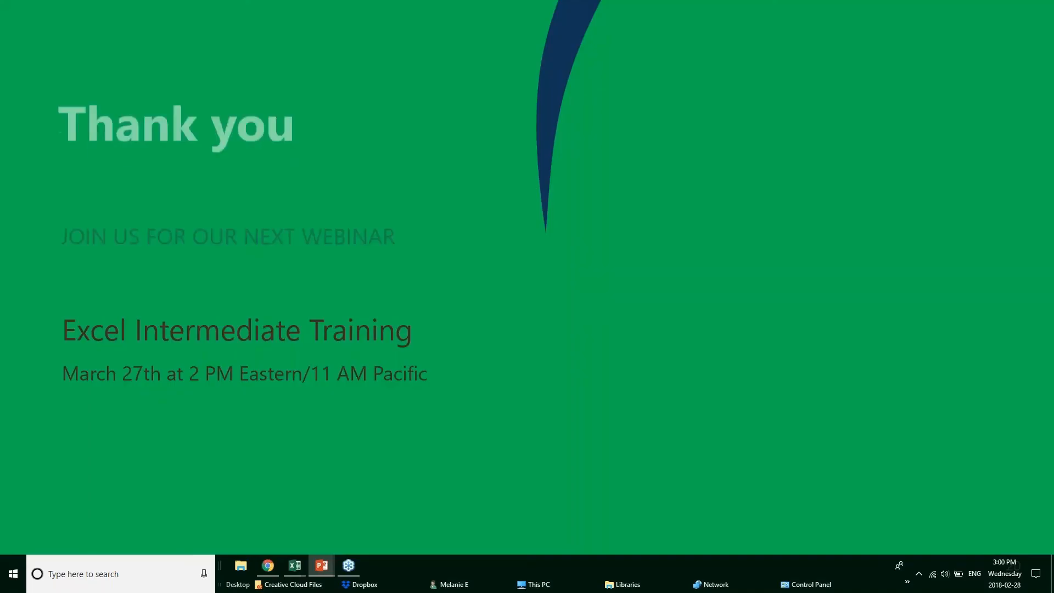